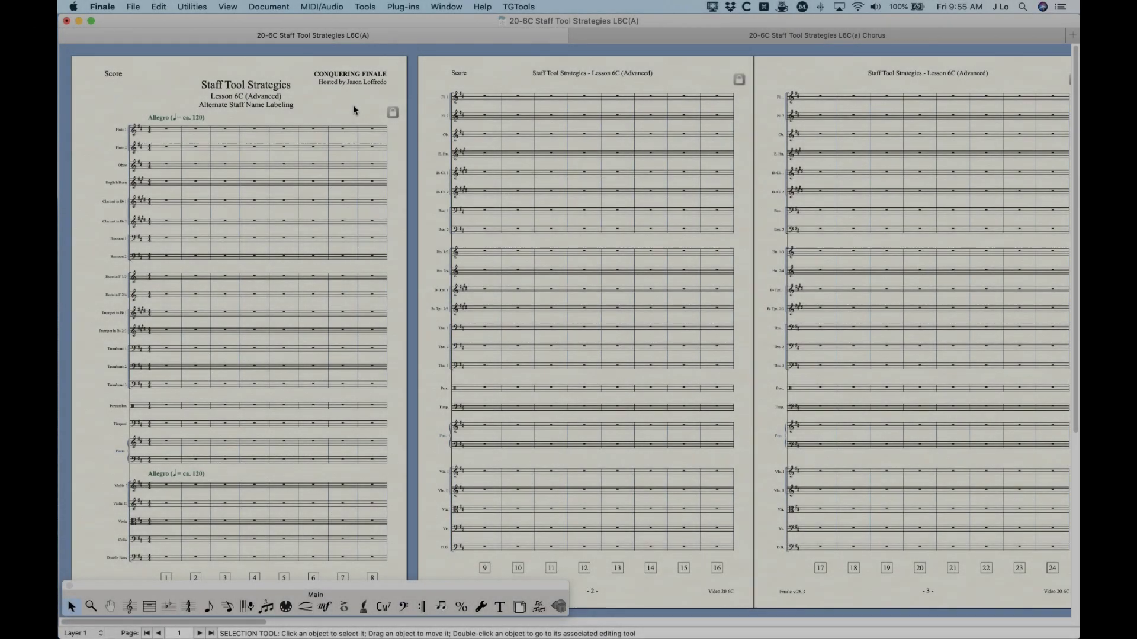
Step: Examine the full staff names of the woodwind and brass staves on the first score page
{"action": "key", "text": "super+equal"}
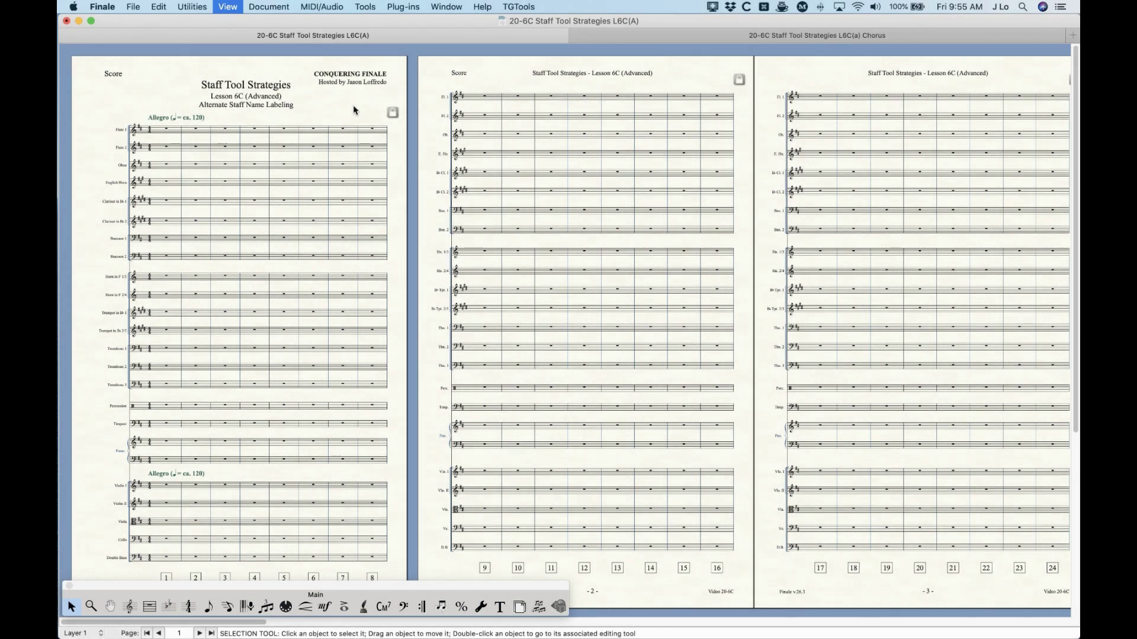
{"action": "key", "text": "super+equal"}
{"action": "key", "text": "super+equal"}
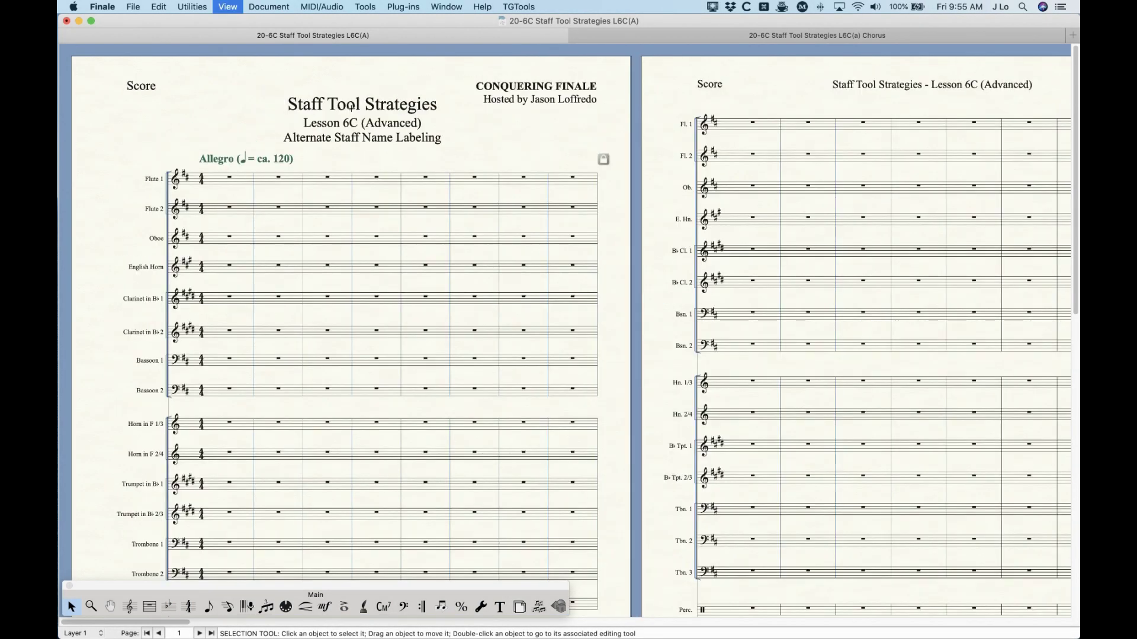
{"action": "key", "text": "super+equal"}
{"action": "key", "text": "super+equal"}
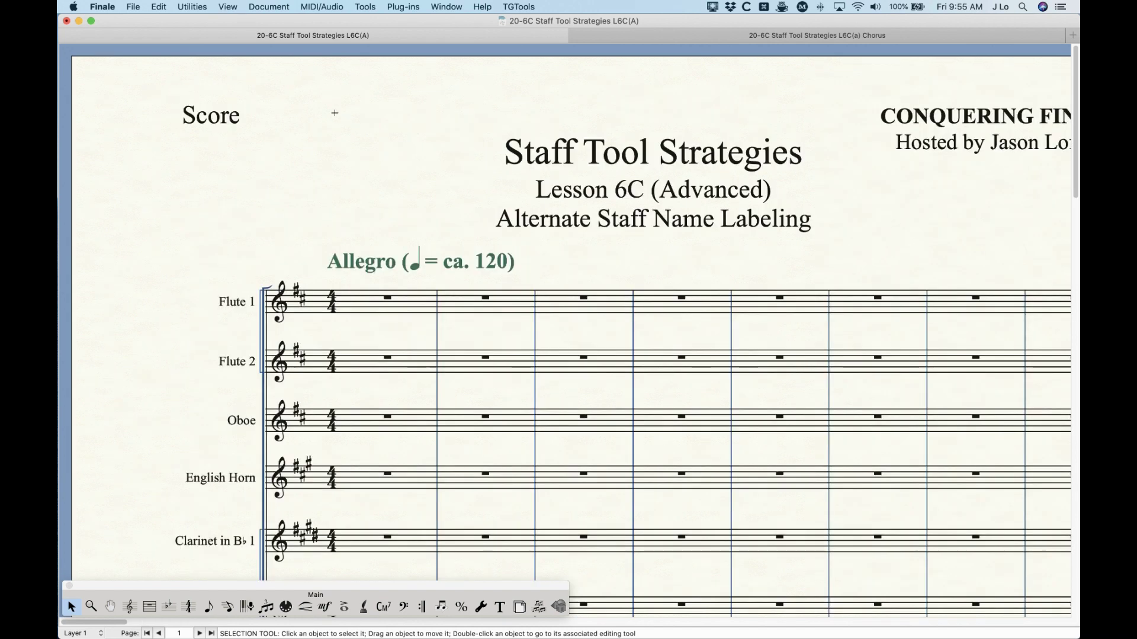
{"action": "scroll", "coordinate": [352, 150], "scroll_direction": "down", "scroll_amount": 5}
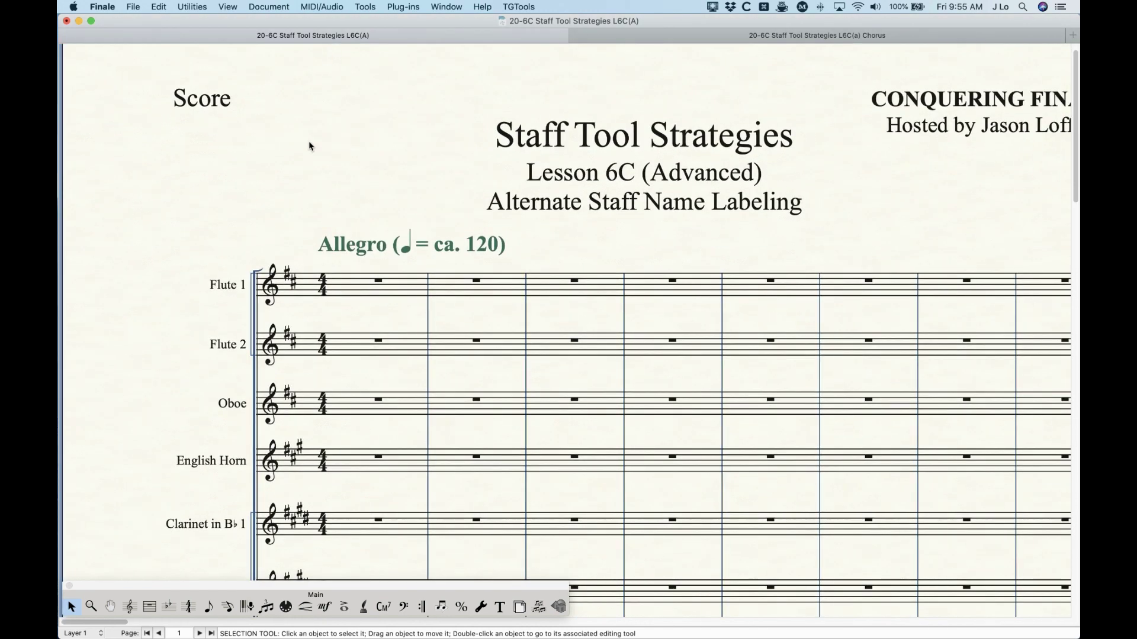
{"action": "scroll", "coordinate": [303, 145], "scroll_direction": "down", "scroll_amount": 15}
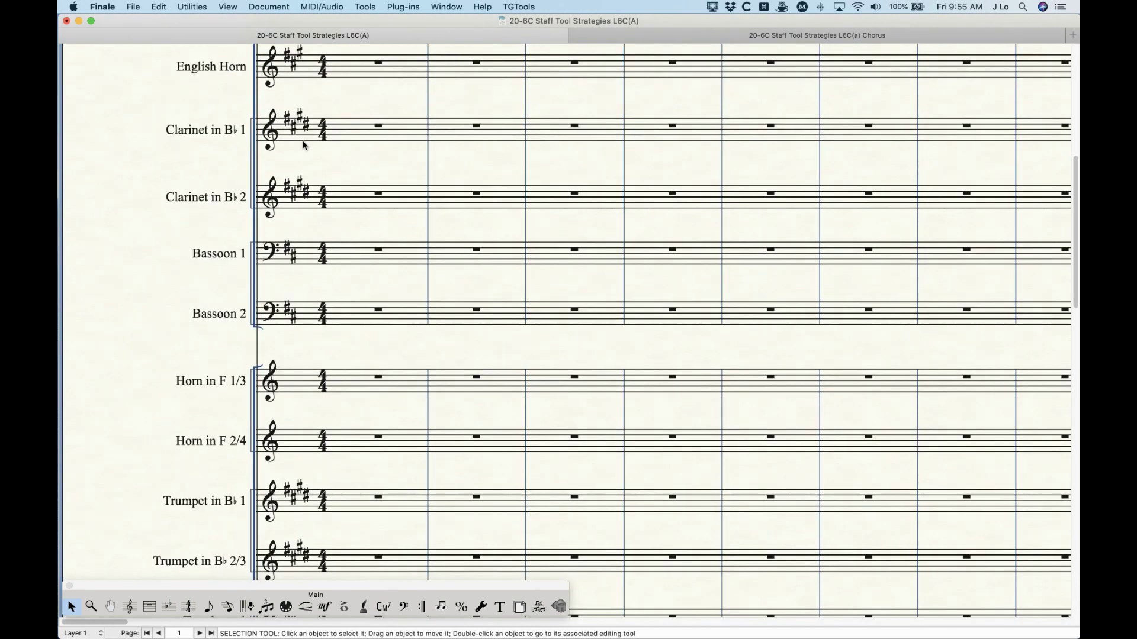
{"action": "scroll", "coordinate": [304, 145], "scroll_direction": "down", "scroll_amount": 10}
{"action": "scroll", "coordinate": [303, 144], "scroll_direction": "up", "scroll_amount": 8}
{"action": "scroll", "coordinate": [303, 140], "scroll_direction": "up", "scroll_amount": 4}
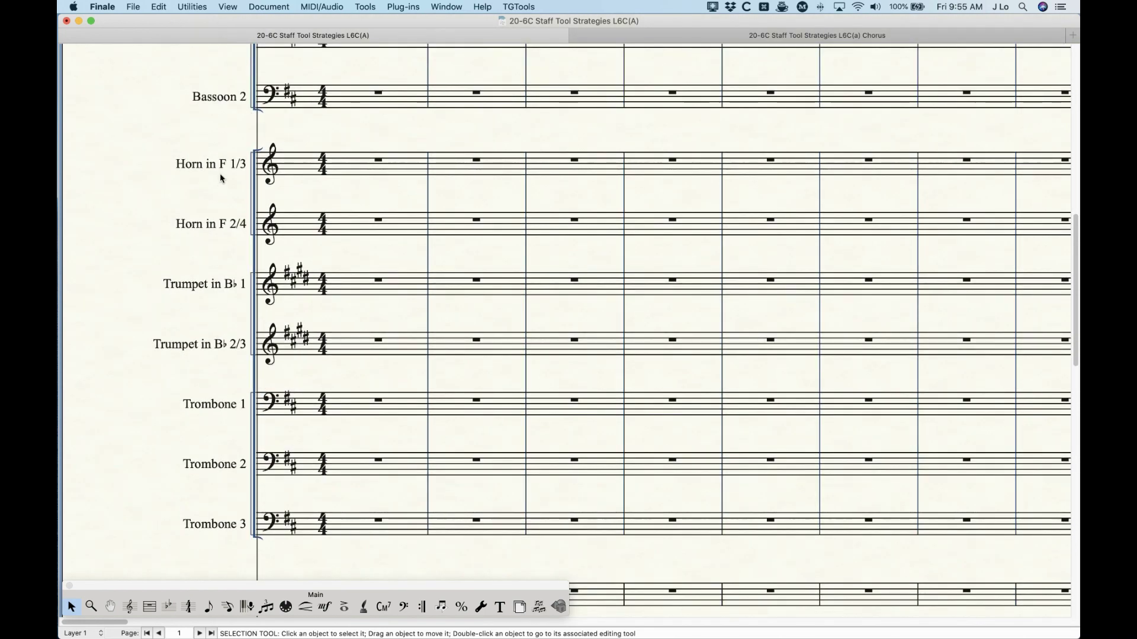
{"action": "scroll", "coordinate": [372, 283], "scroll_direction": "up", "scroll_amount": 20}
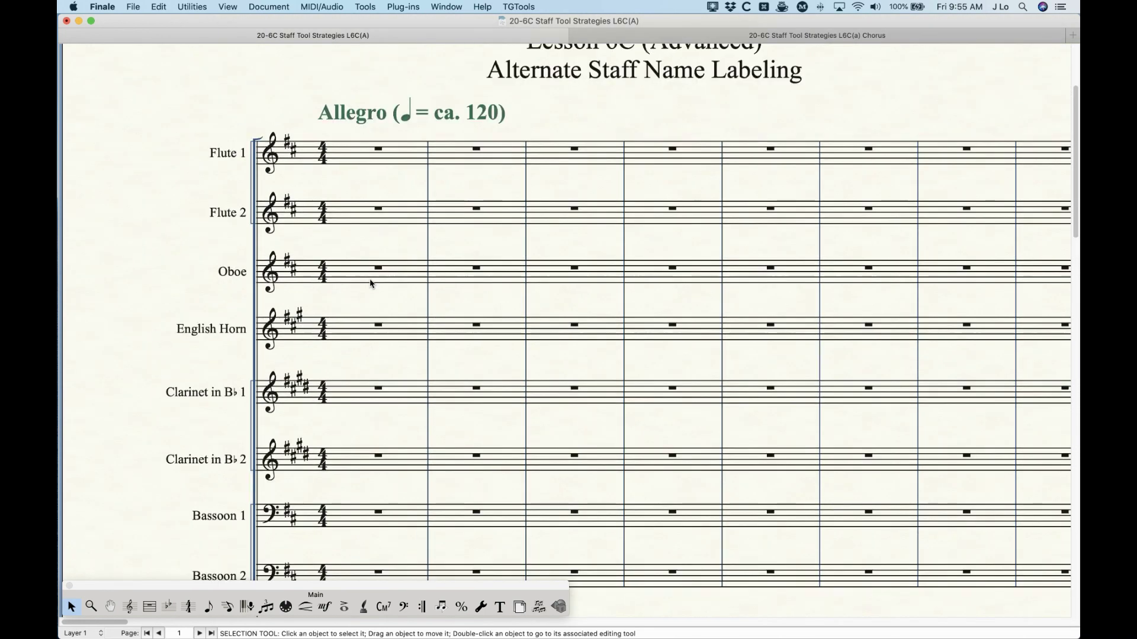
{"action": "key", "text": "super+minus"}
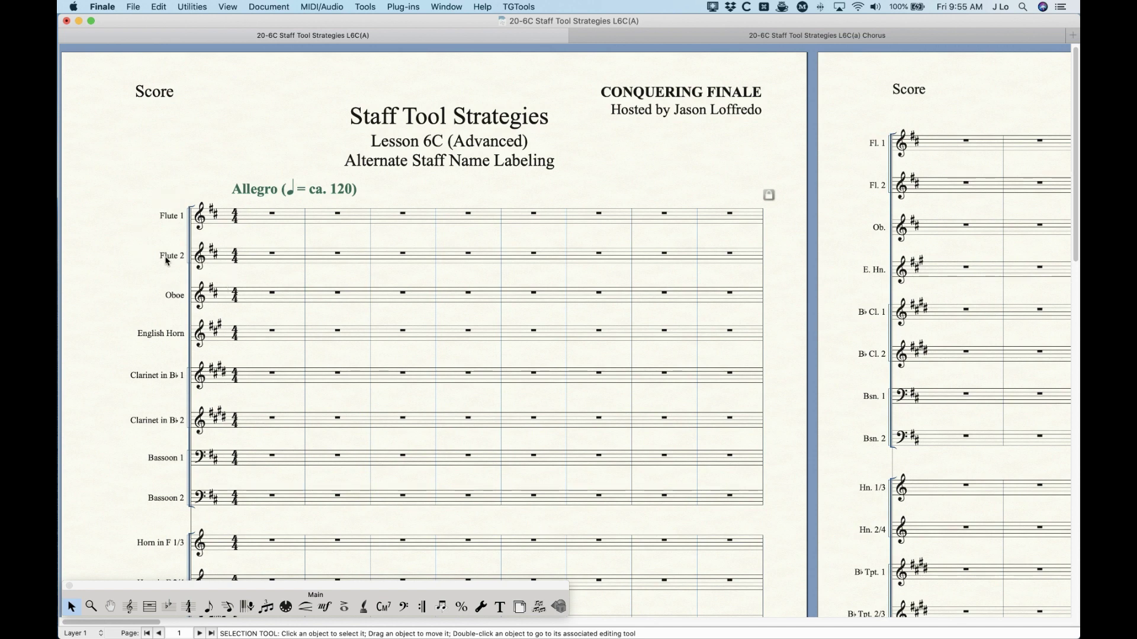
{"action": "key", "text": "super+equal"}
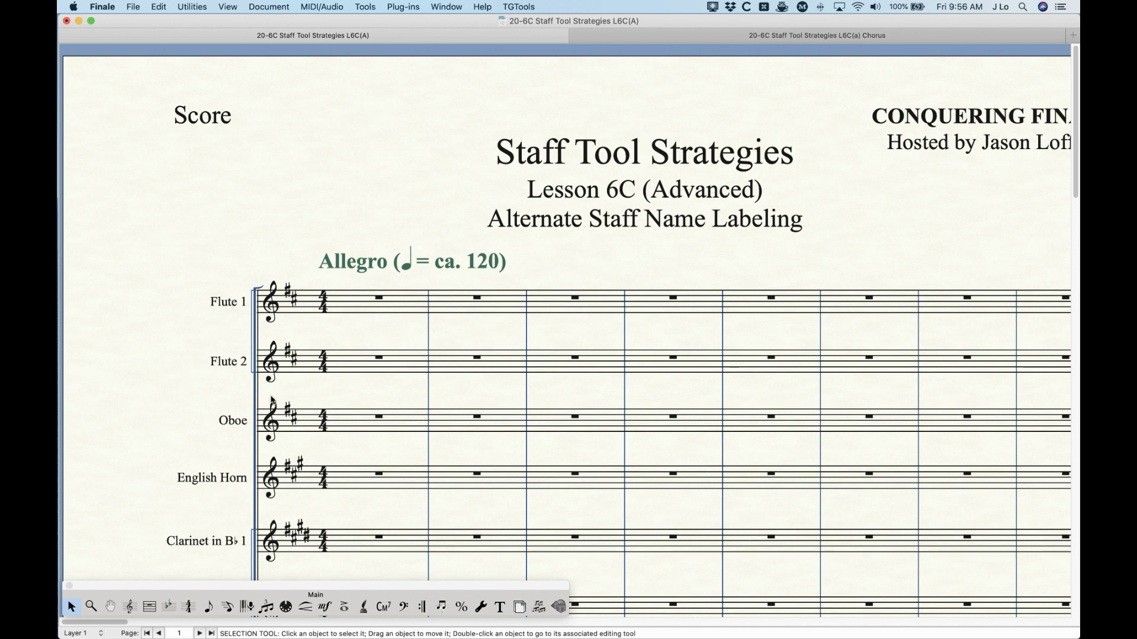
Step: In the ScoreManager, clear the full and abbreviated names of the first flute, keeping its auto-numbering
{"action": "key", "text": "super+k"}
{"action": "left_click", "coordinate": [123, 92]}
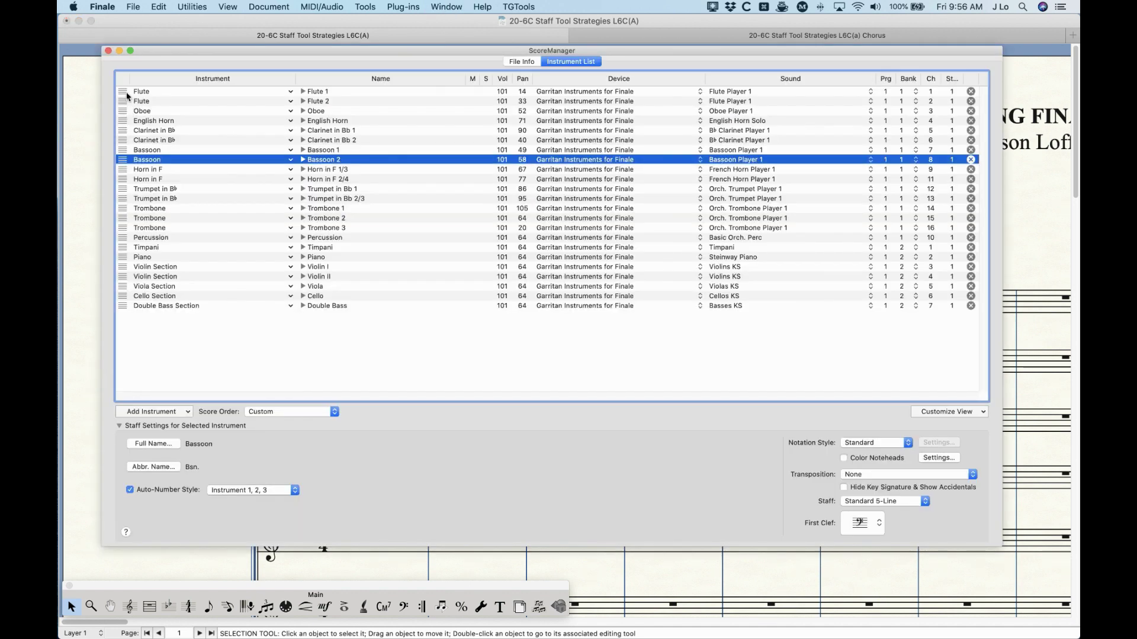
{"action": "left_click", "coordinate": [151, 445]}
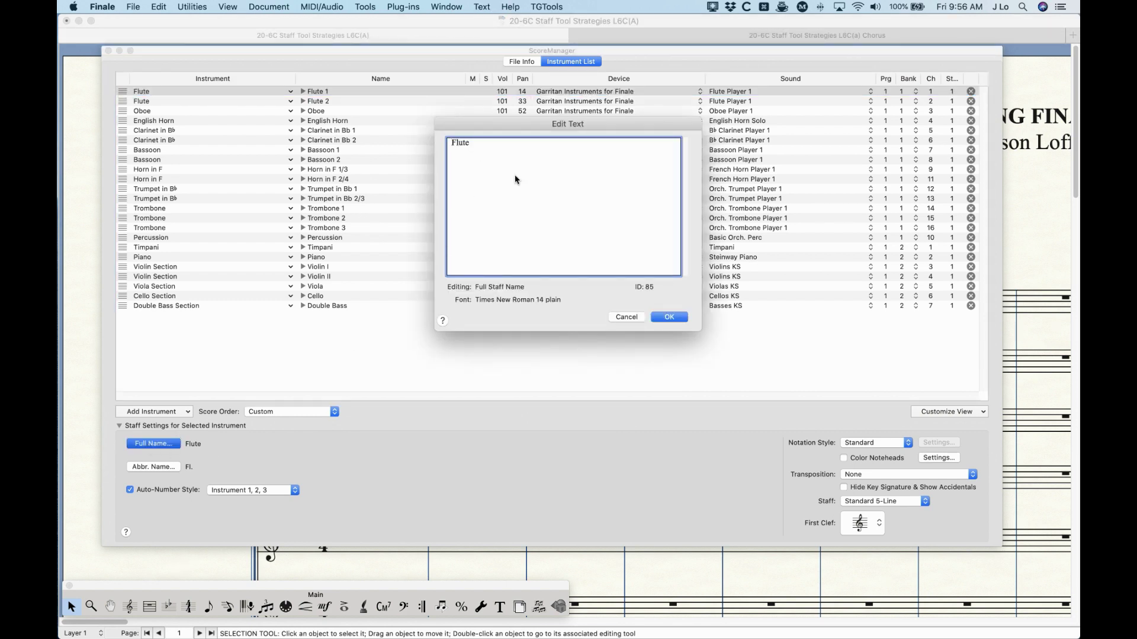
{"action": "key", "text": "super+a"}
{"action": "left_click", "coordinate": [669, 317]}
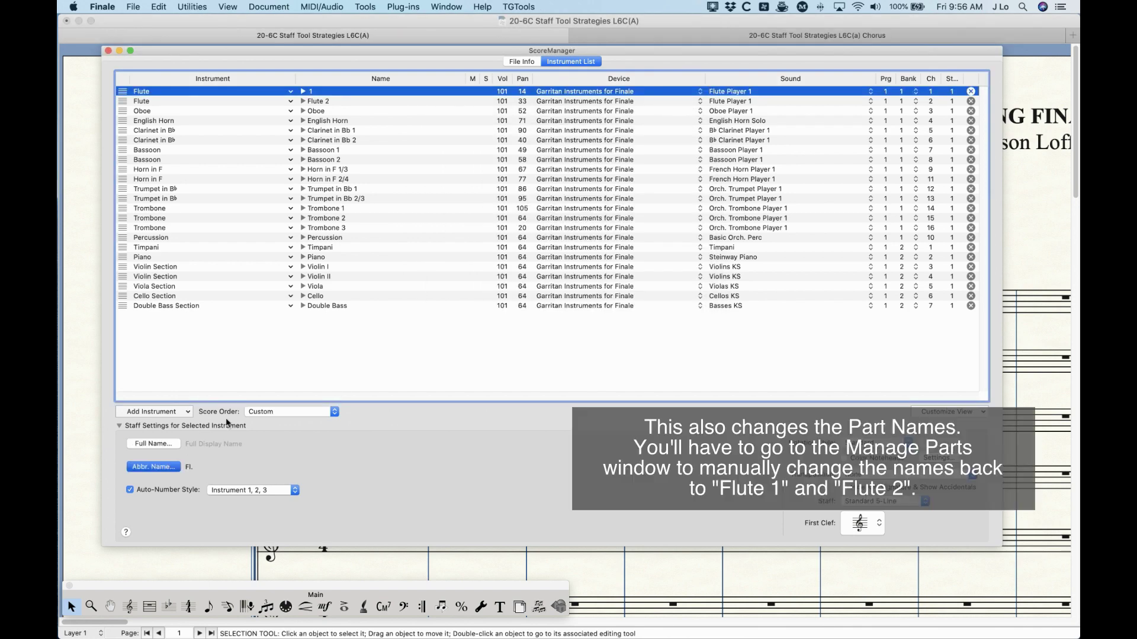
{"action": "key", "text": "Return"}
{"action": "left_click", "coordinate": [669, 317]}
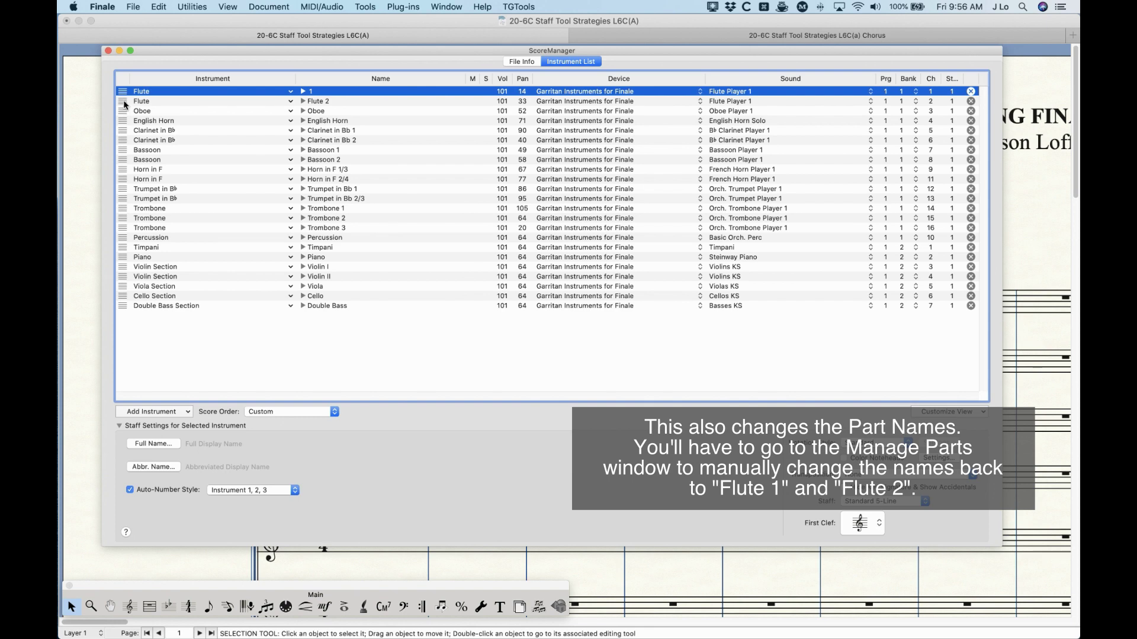
Step: Clear the full and abbreviated names of the second flute and close the ScoreManager
{"action": "left_click", "coordinate": [125, 103]}
{"action": "left_click", "coordinate": [174, 448]}
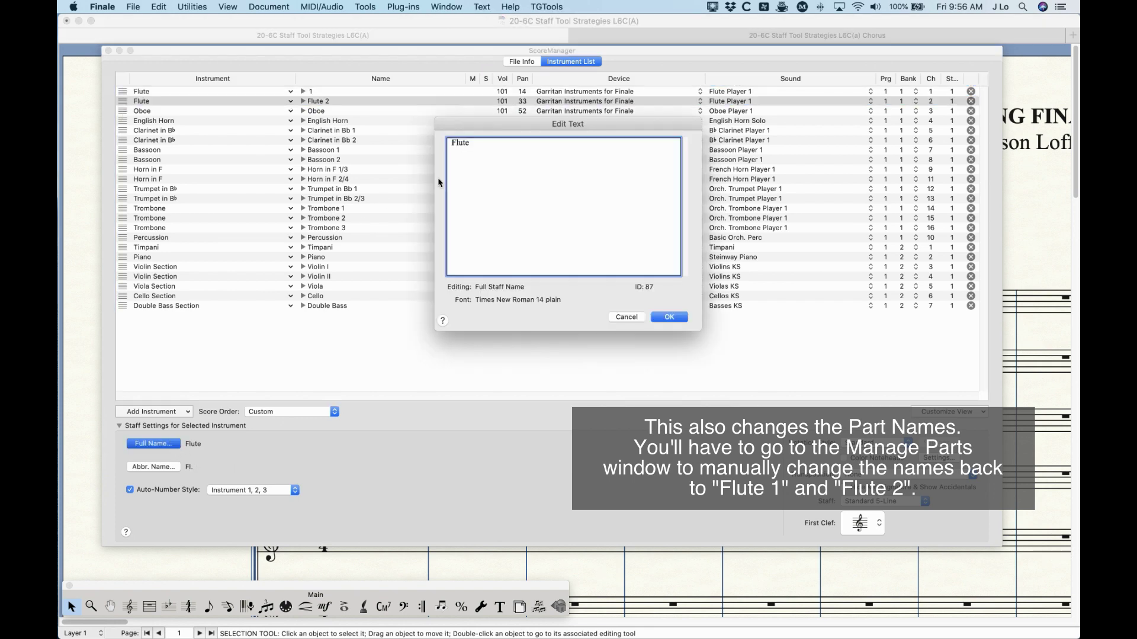
{"action": "double_click", "coordinate": [462, 143]}
{"action": "key", "text": "BackSpace"}
{"action": "left_click", "coordinate": [662, 318]}
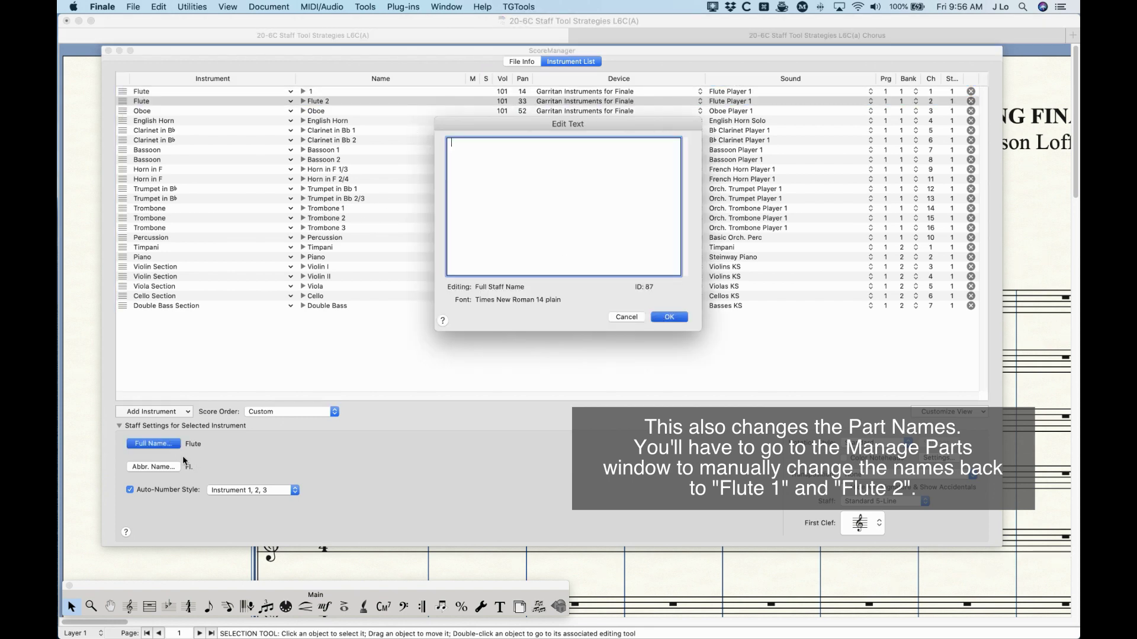
{"action": "left_click", "coordinate": [153, 467]}
{"action": "double_click", "coordinate": [456, 142]}
{"action": "key", "text": "BackSpace"}
{"action": "left_click", "coordinate": [660, 317]}
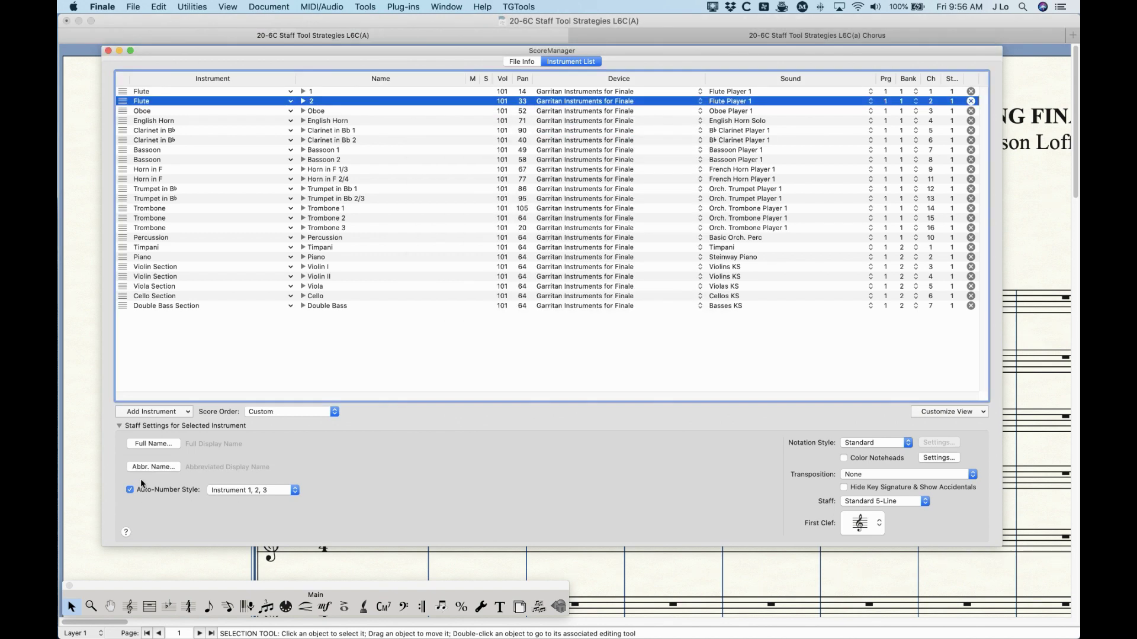
{"action": "left_click", "coordinate": [125, 92]}
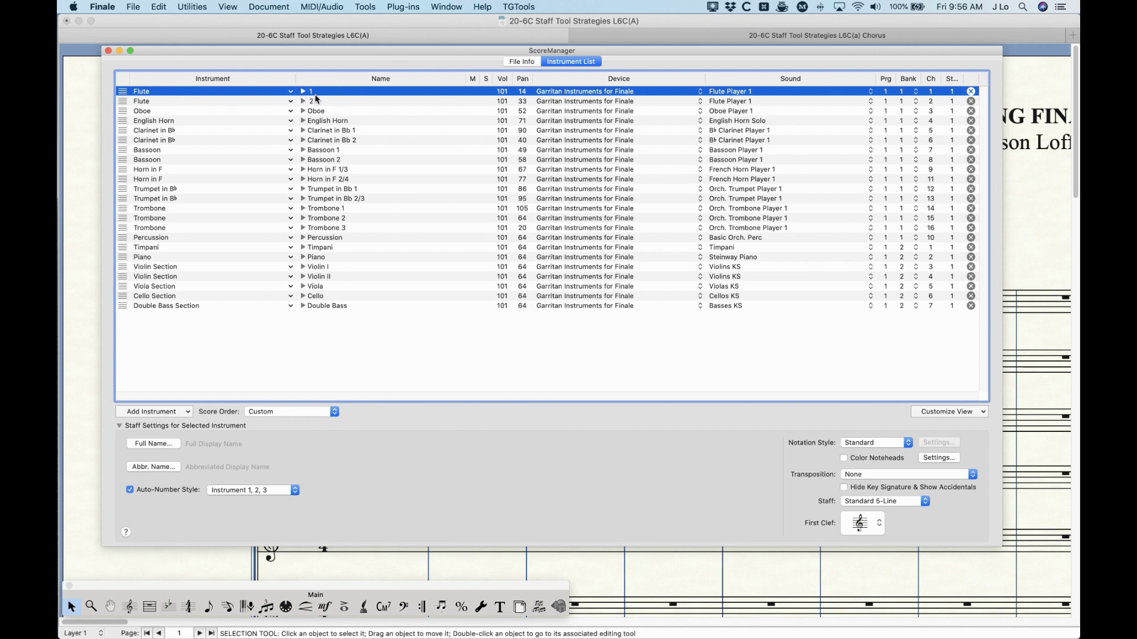
{"action": "left_click", "coordinate": [109, 51]}
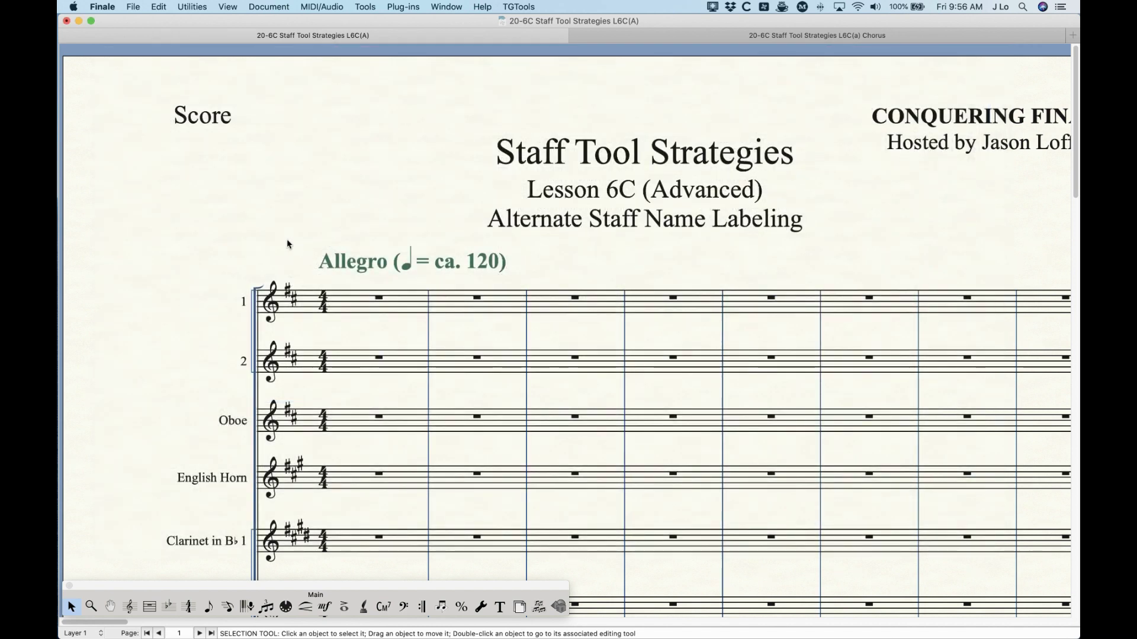
Step: Open the attributes of the group bracketing the two flute staves and set its full group name to Flutes
{"action": "scroll", "coordinate": [249, 267], "scroll_direction": "down", "scroll_amount": 2}
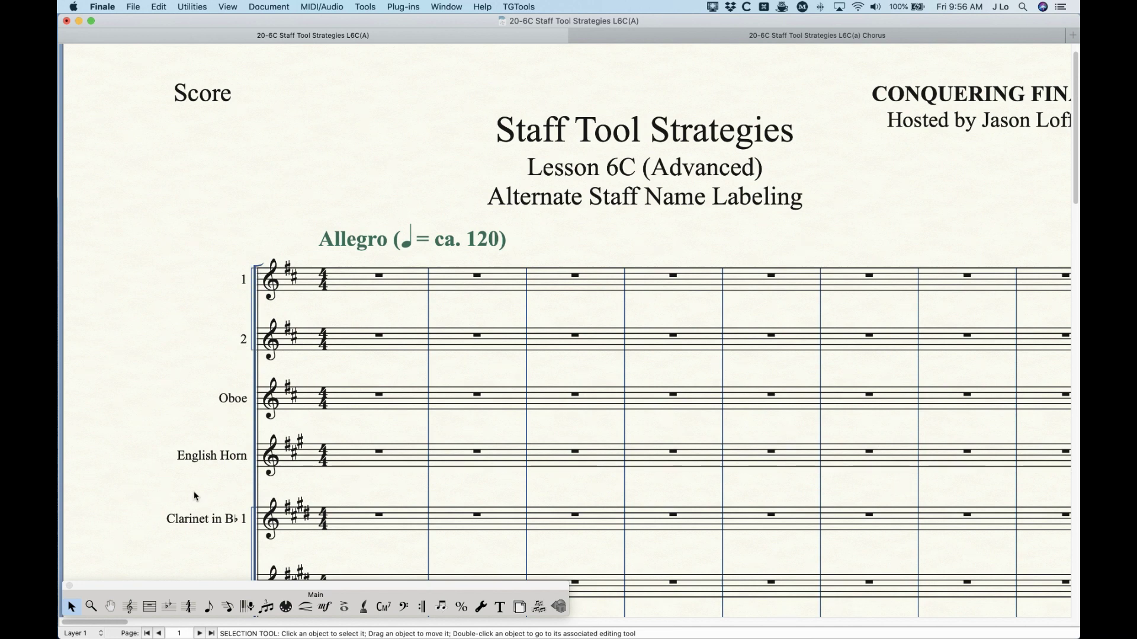
{"action": "left_click", "coordinate": [129, 607]}
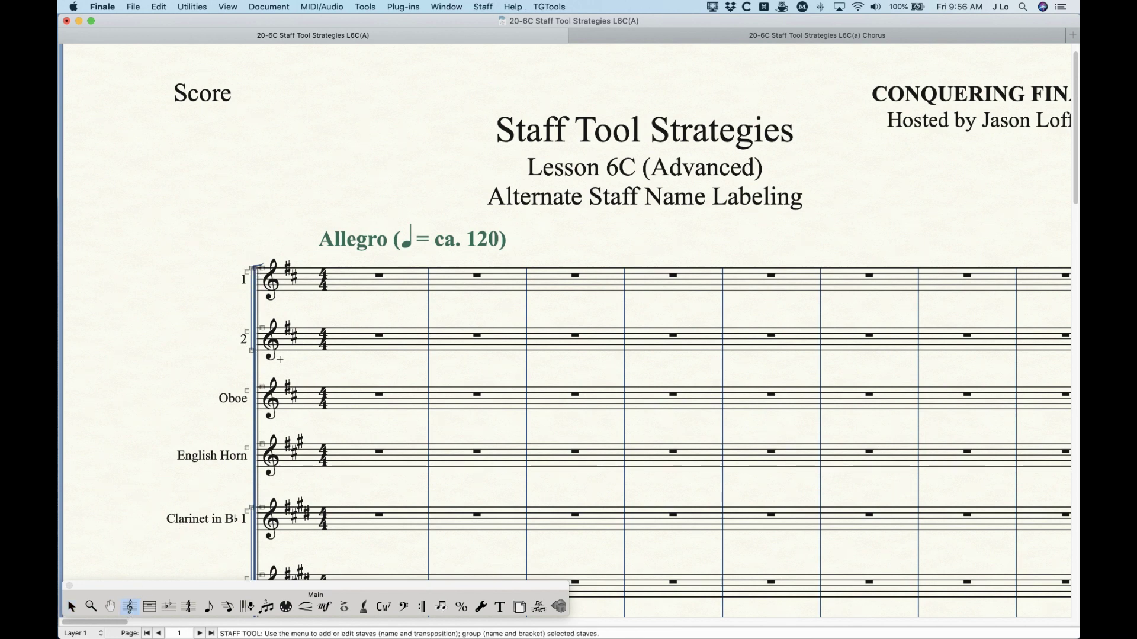
{"action": "key", "text": "super+equal"}
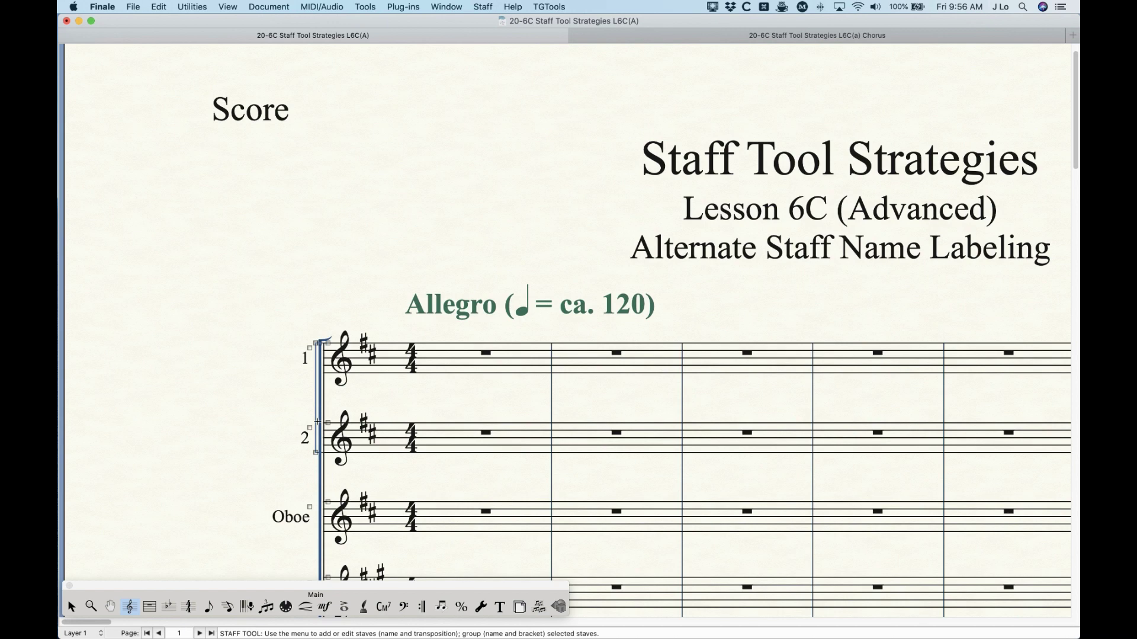
{"action": "scroll", "coordinate": [318, 422], "scroll_direction": "down", "scroll_amount": 3}
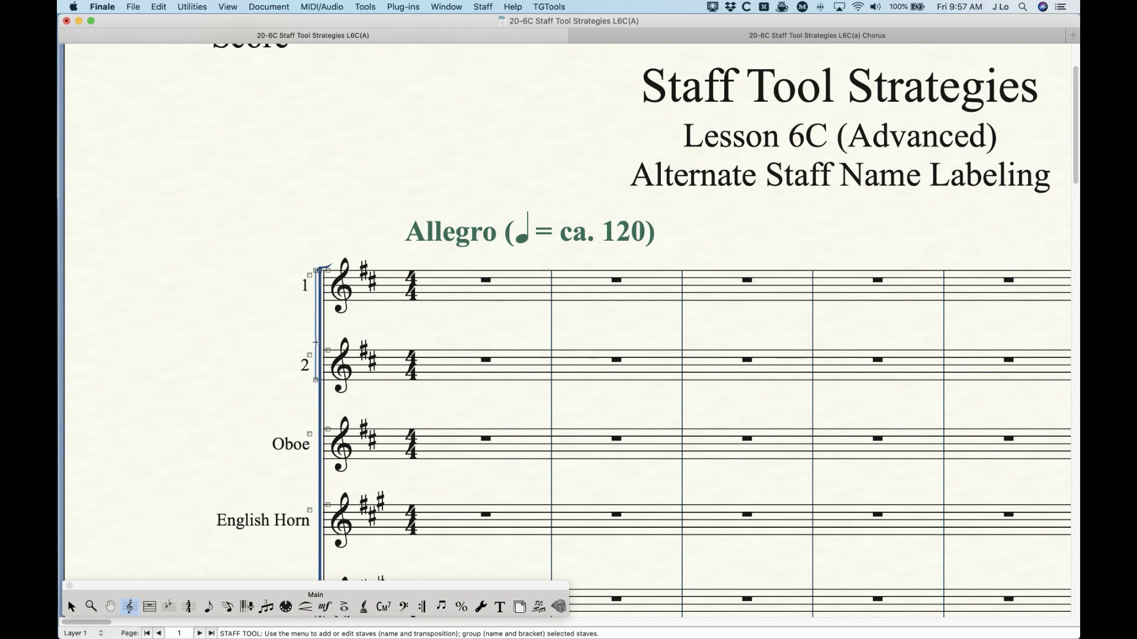
{"action": "double_click", "coordinate": [316, 380]}
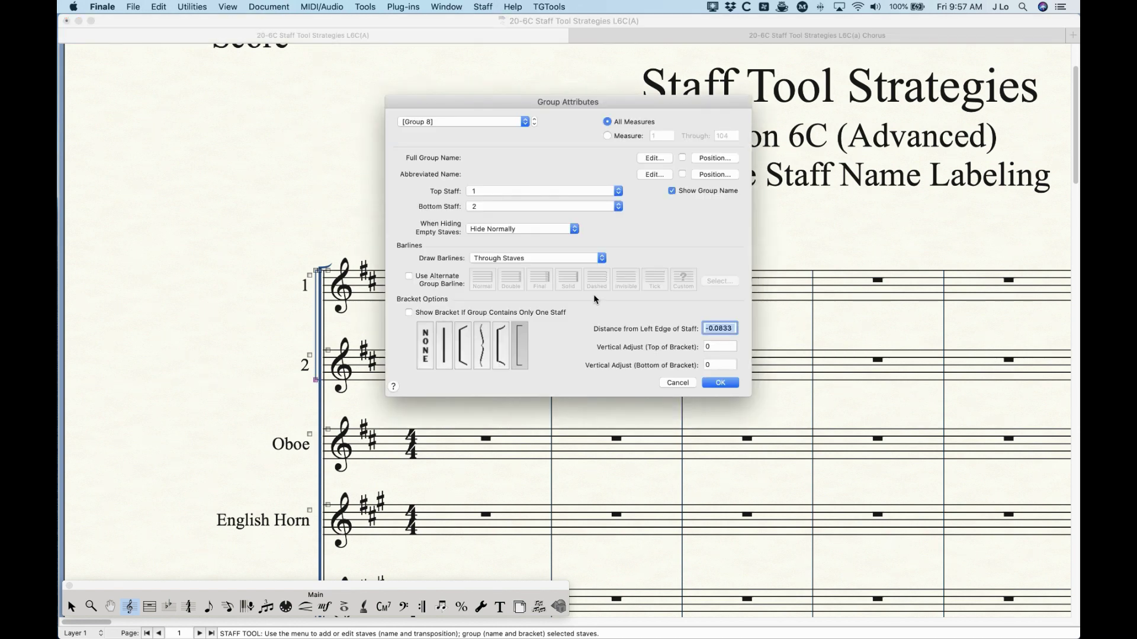
{"action": "left_click_drag", "start_coordinate": [562, 102], "coordinate": [563, 82]}
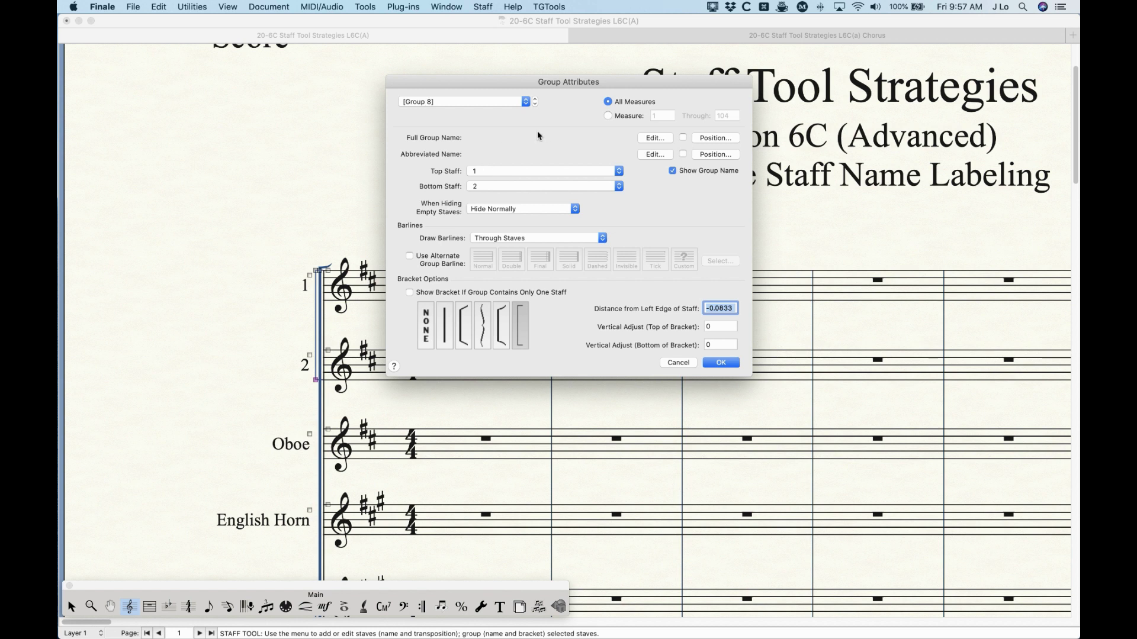
{"action": "left_click", "coordinate": [657, 140]}
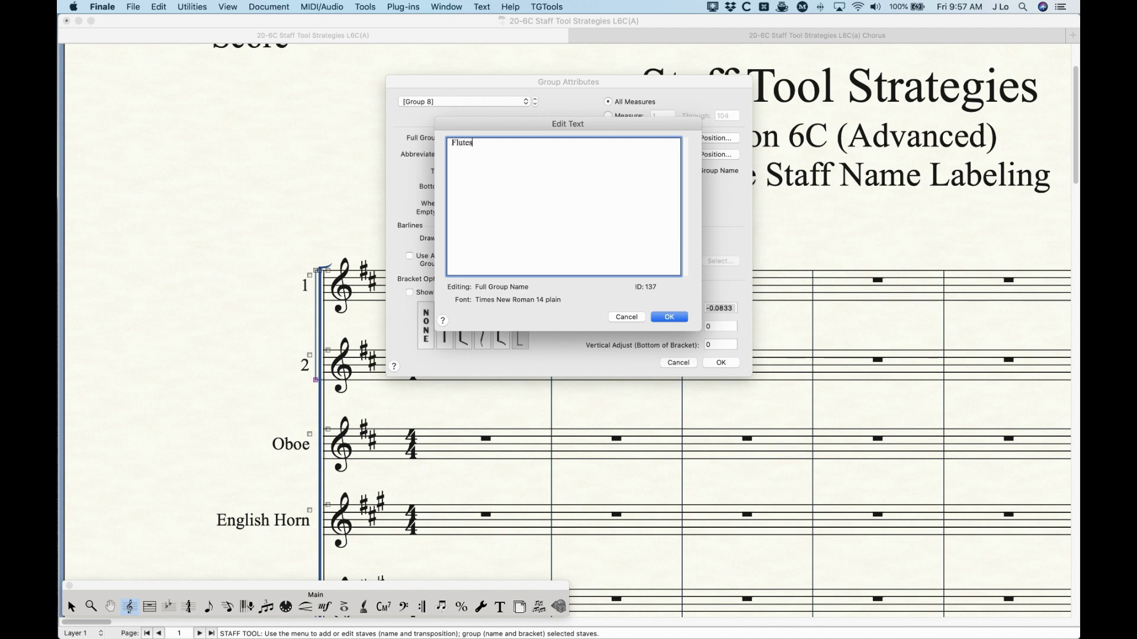
{"action": "left_click", "coordinate": [668, 317]}
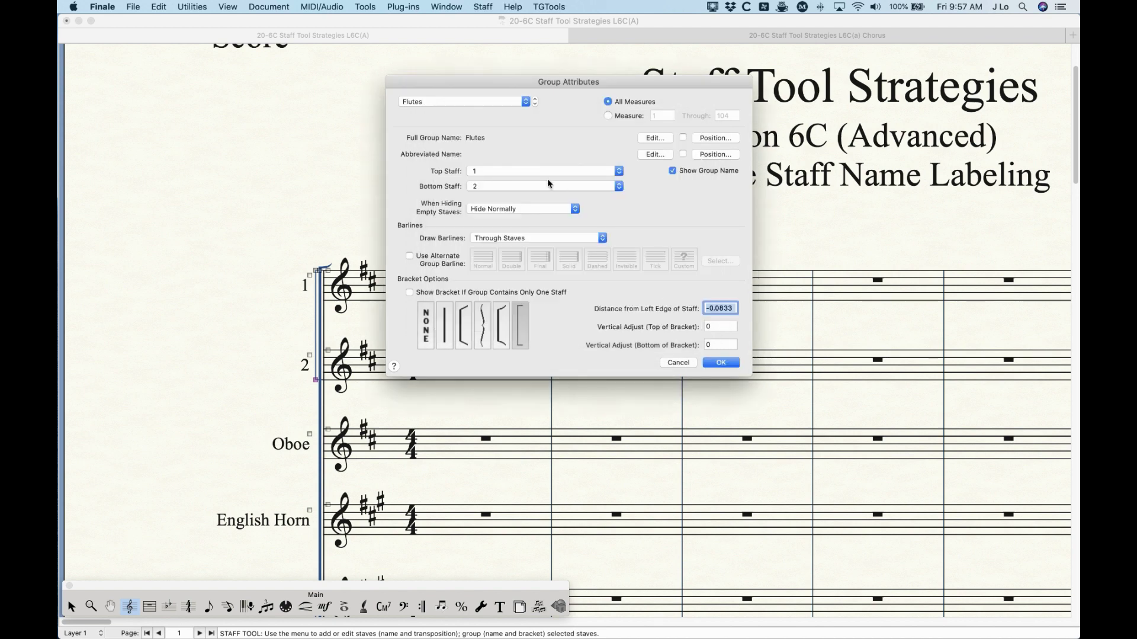
Step: Set the flute group's abbreviated name to Fls. and apply the group attributes
{"action": "left_click", "coordinate": [656, 157]}
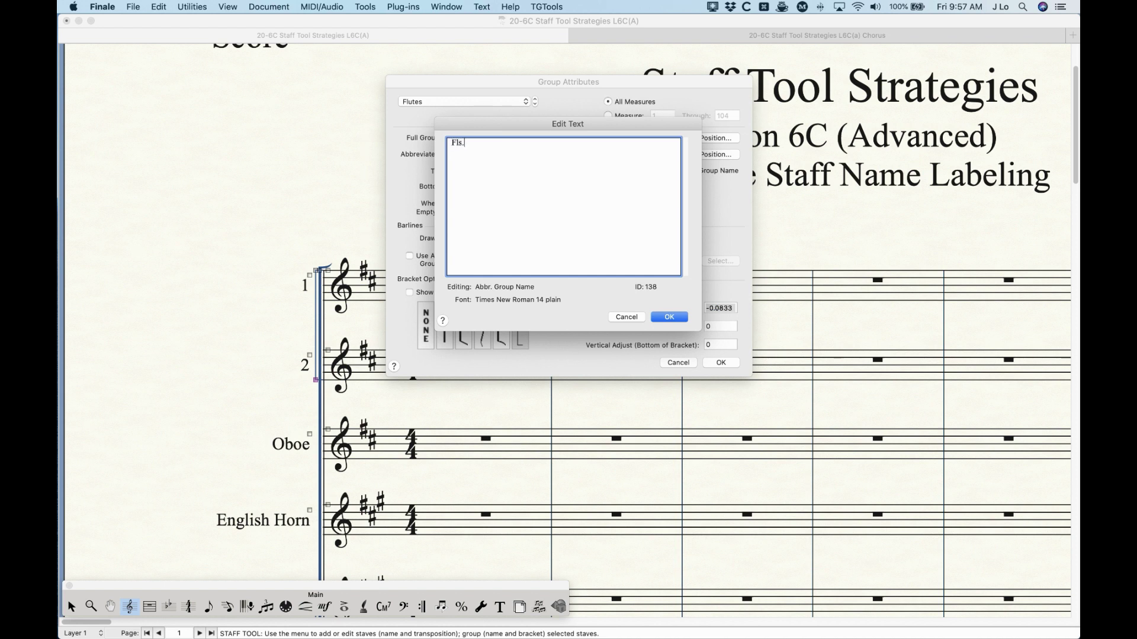
{"action": "left_click", "coordinate": [669, 318]}
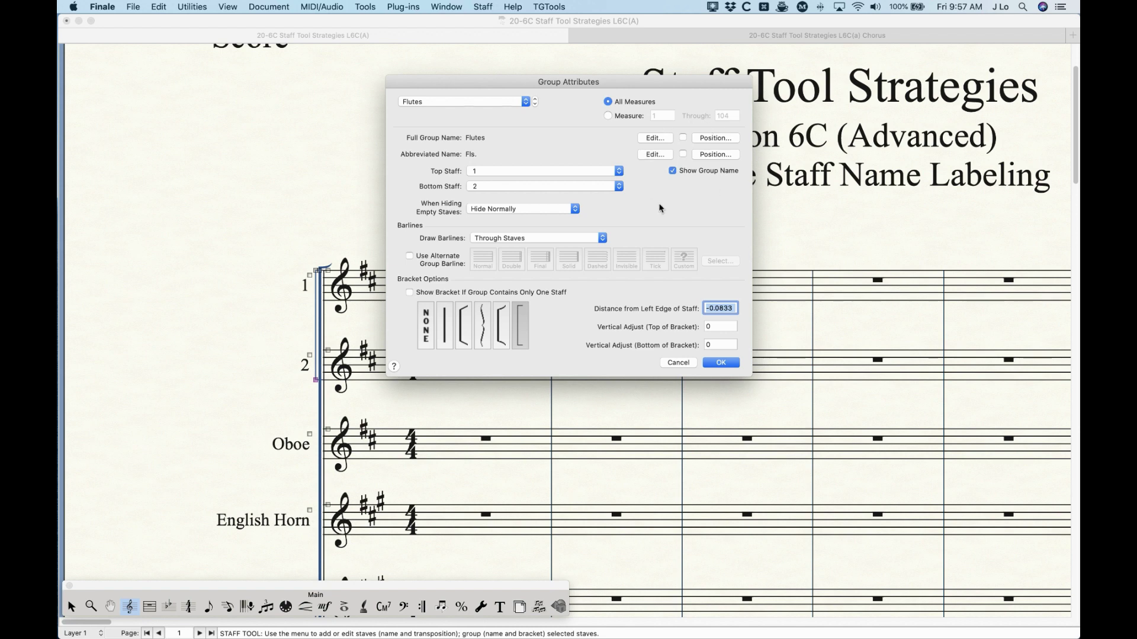
{"action": "left_click", "coordinate": [721, 362]}
{"action": "left_click", "coordinate": [72, 607]}
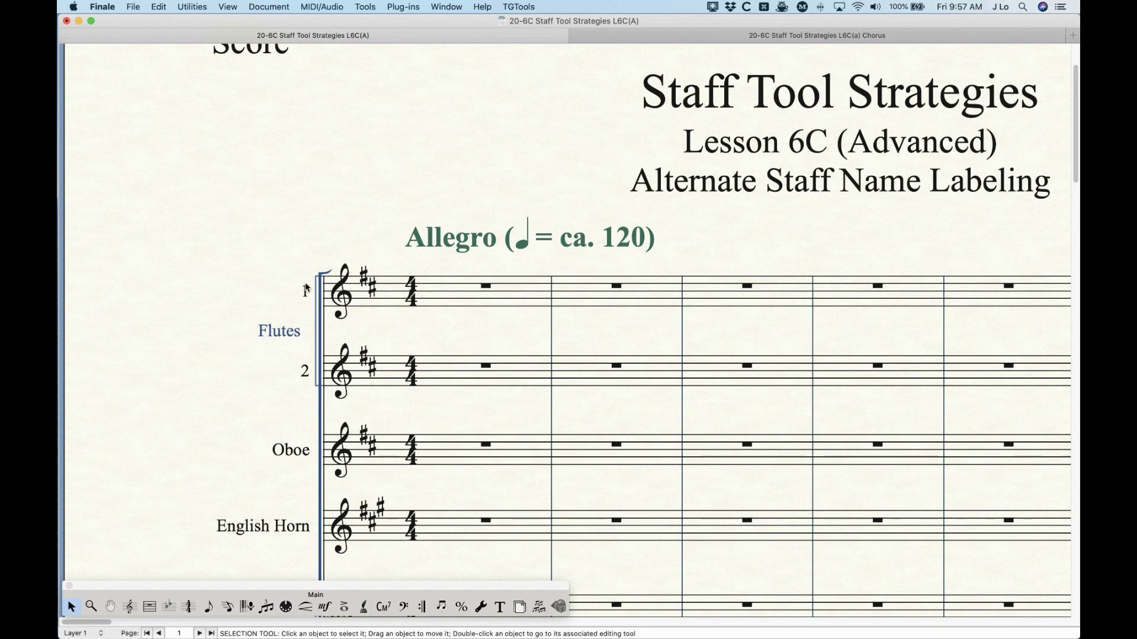
Step: Change the flute group's full name to FLUTES in capitals, with each letter on its own line
{"action": "scroll", "coordinate": [387, 444], "scroll_direction": "right", "scroll_amount": 10}
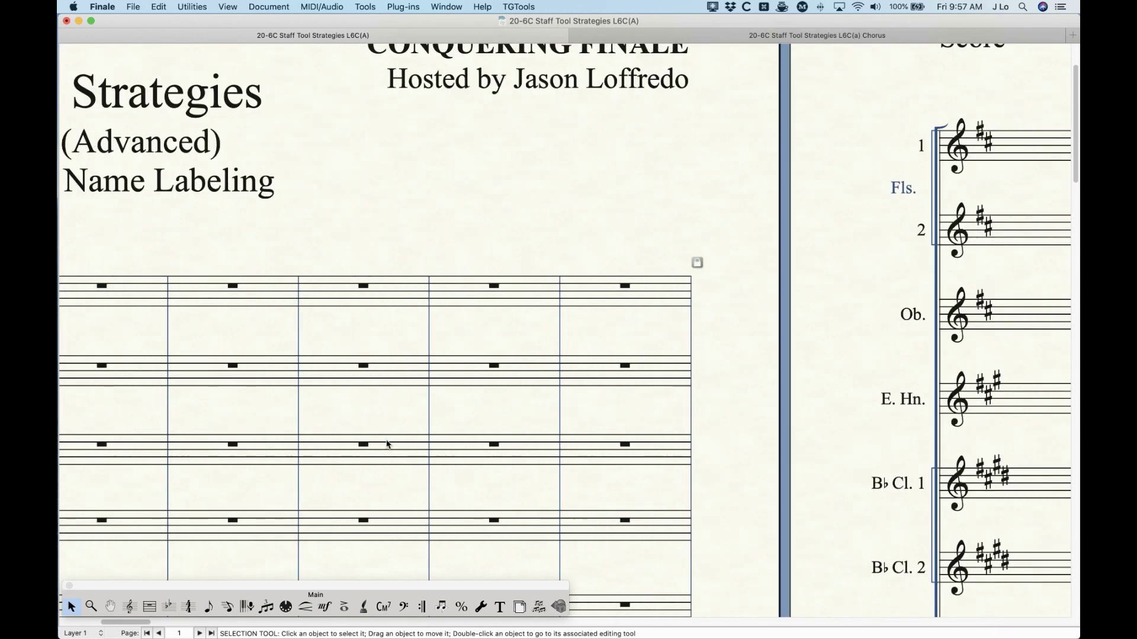
{"action": "scroll", "coordinate": [386, 444], "scroll_direction": "right", "scroll_amount": 5}
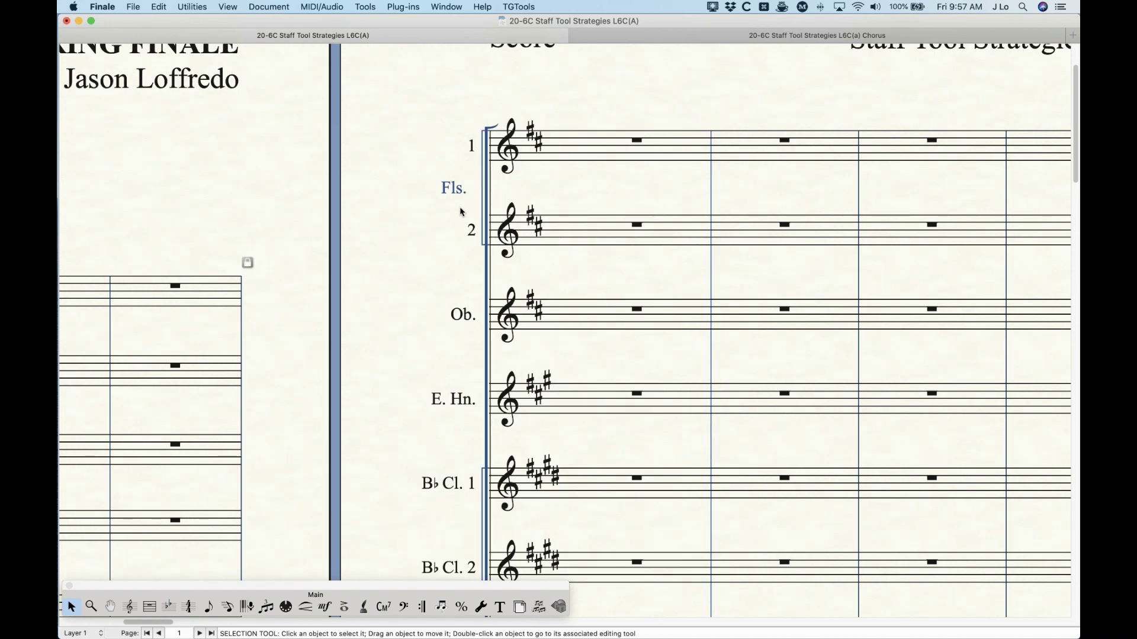
{"action": "scroll", "coordinate": [473, 344], "scroll_direction": "left", "scroll_amount": 15}
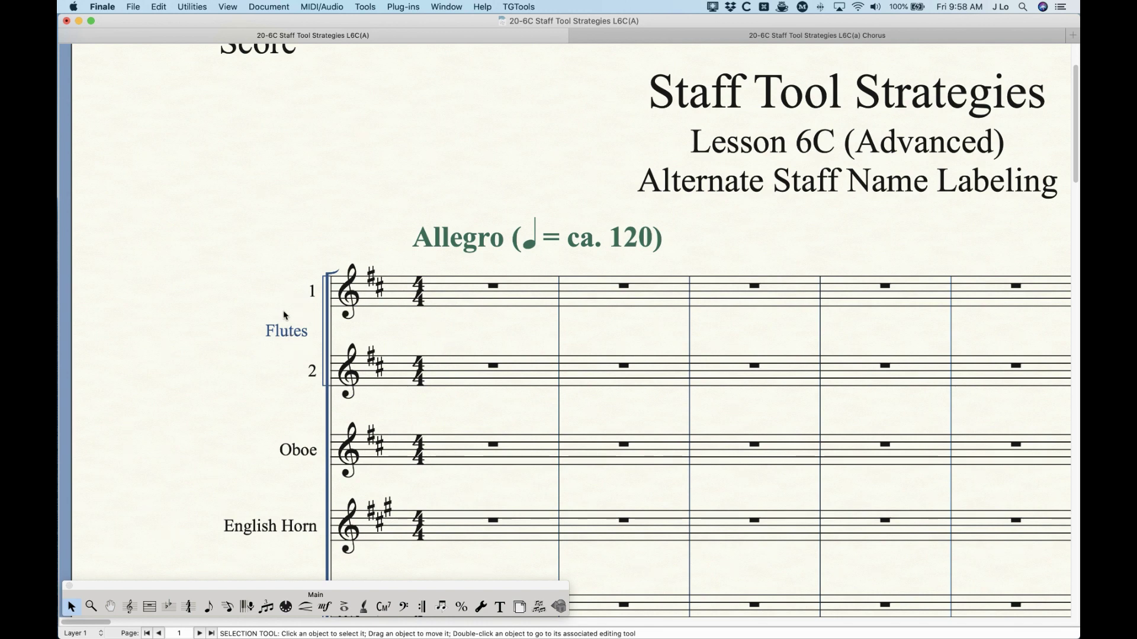
{"action": "left_click", "coordinate": [129, 607]}
{"action": "double_click", "coordinate": [308, 331]}
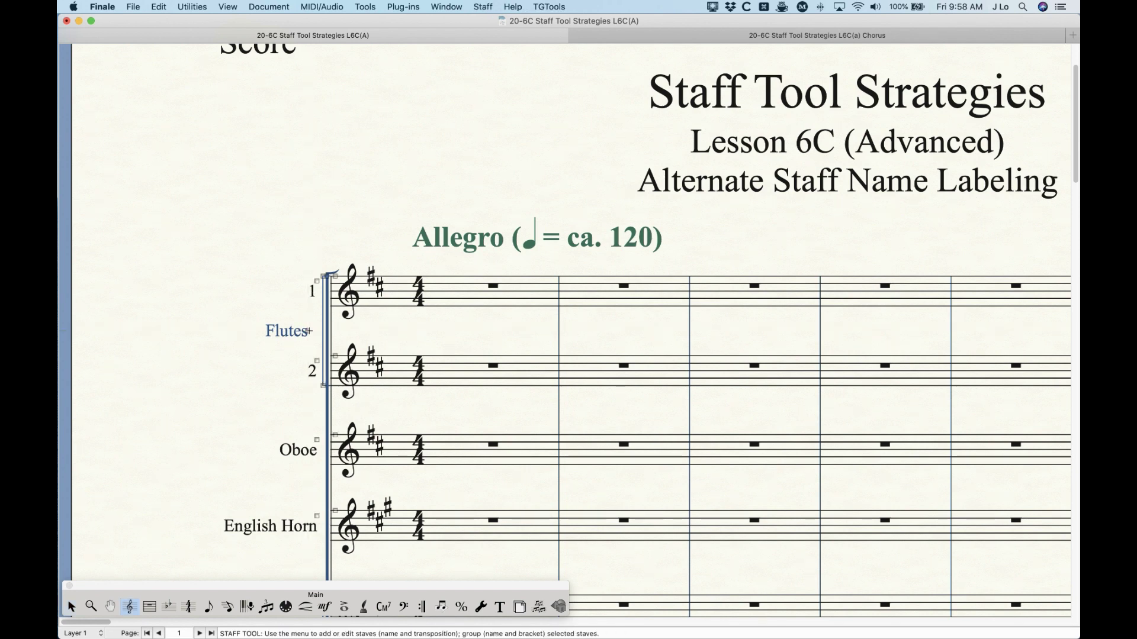
{"action": "left_click", "coordinate": [654, 158]}
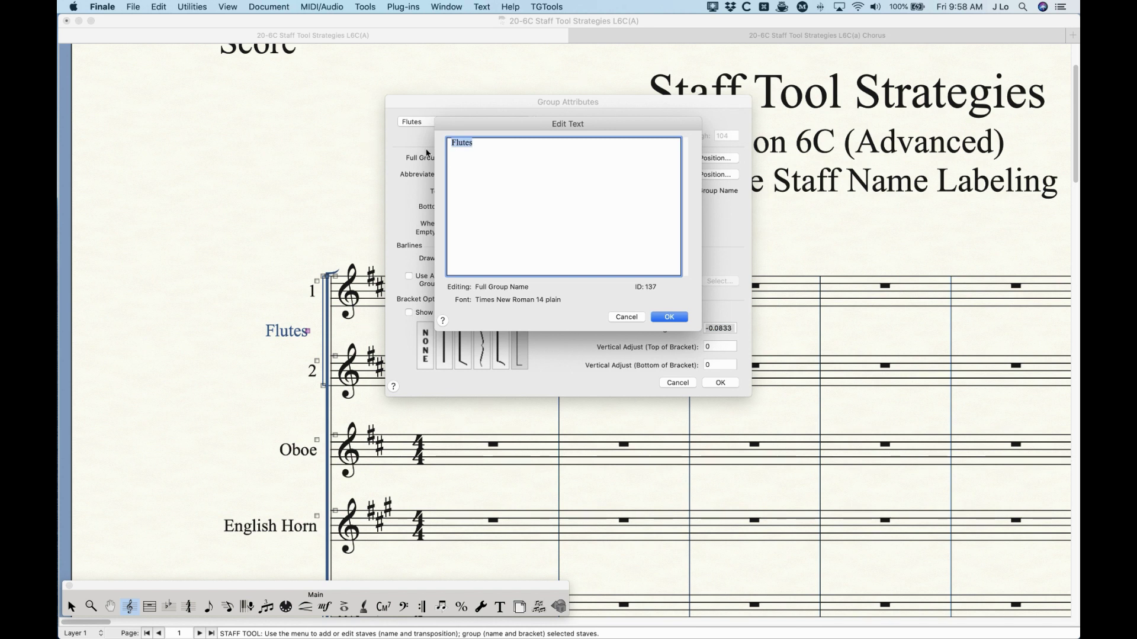
{"action": "type", "text": "F L U"}
{"action": "key", "text": "Return"}
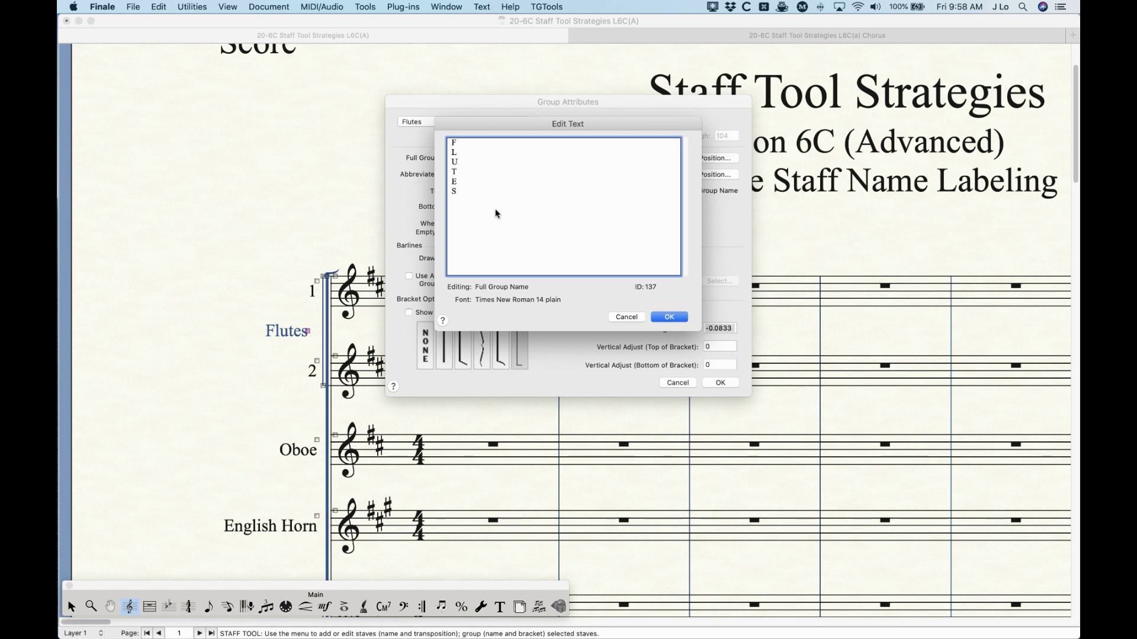
{"action": "left_click", "coordinate": [669, 317]}
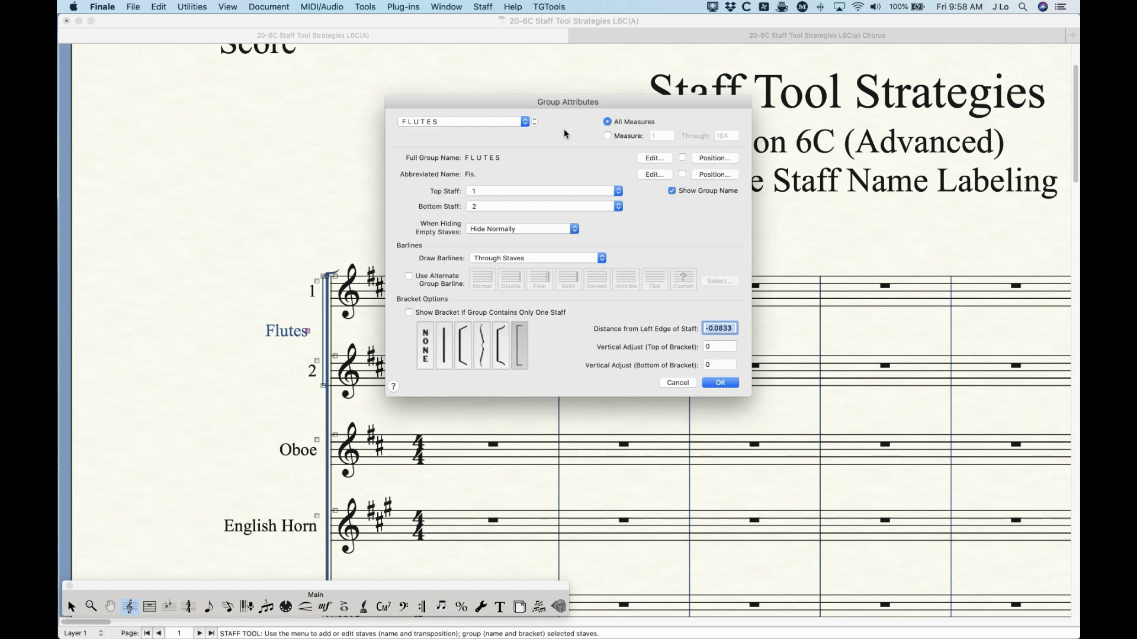
Step: Center-justify the stacked full group name, shift it horizontally to about -0.347, and apply the group attributes
{"action": "left_click", "coordinate": [715, 158]}
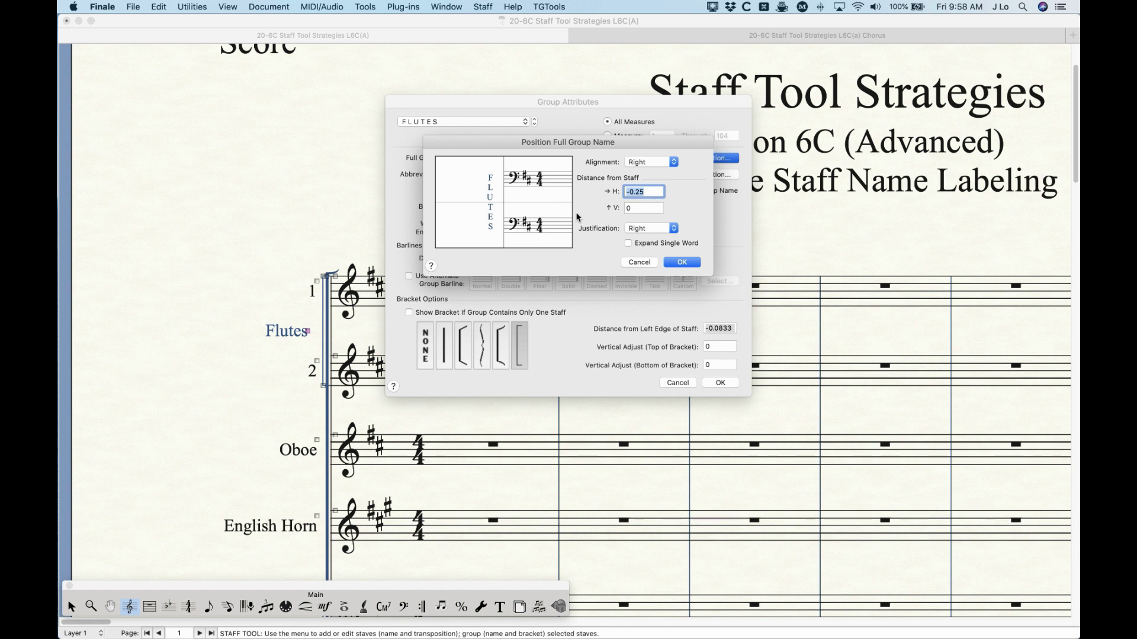
{"action": "left_click", "coordinate": [636, 228]}
{"action": "left_click", "coordinate": [644, 239]}
{"action": "left_click_drag", "start_coordinate": [489, 202], "coordinate": [485, 202]}
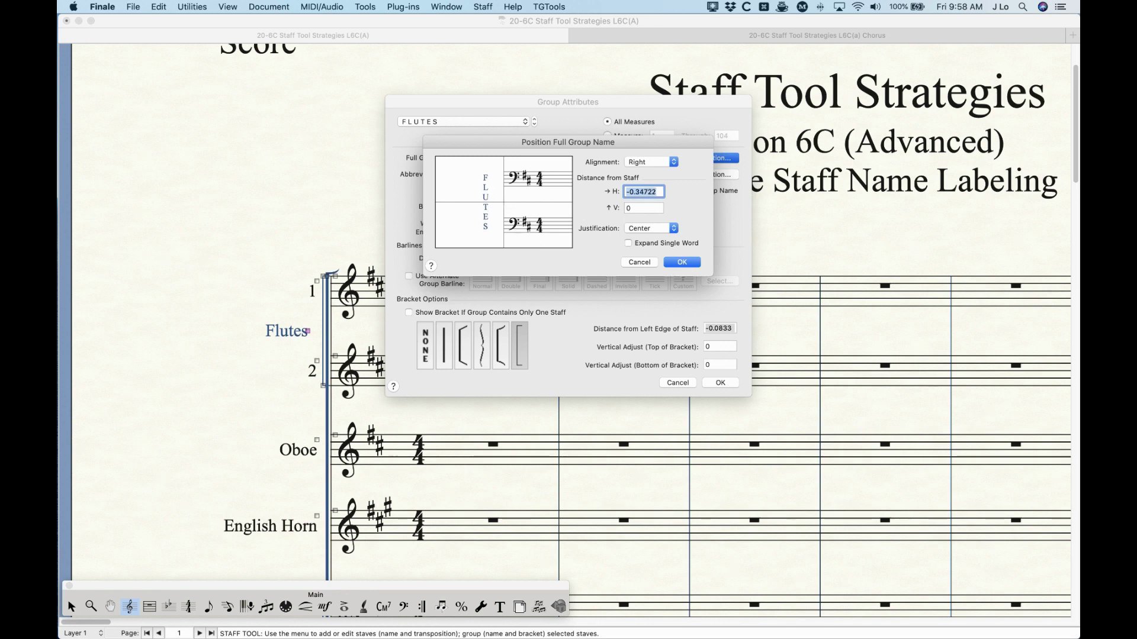
{"action": "left_click", "coordinate": [682, 262]}
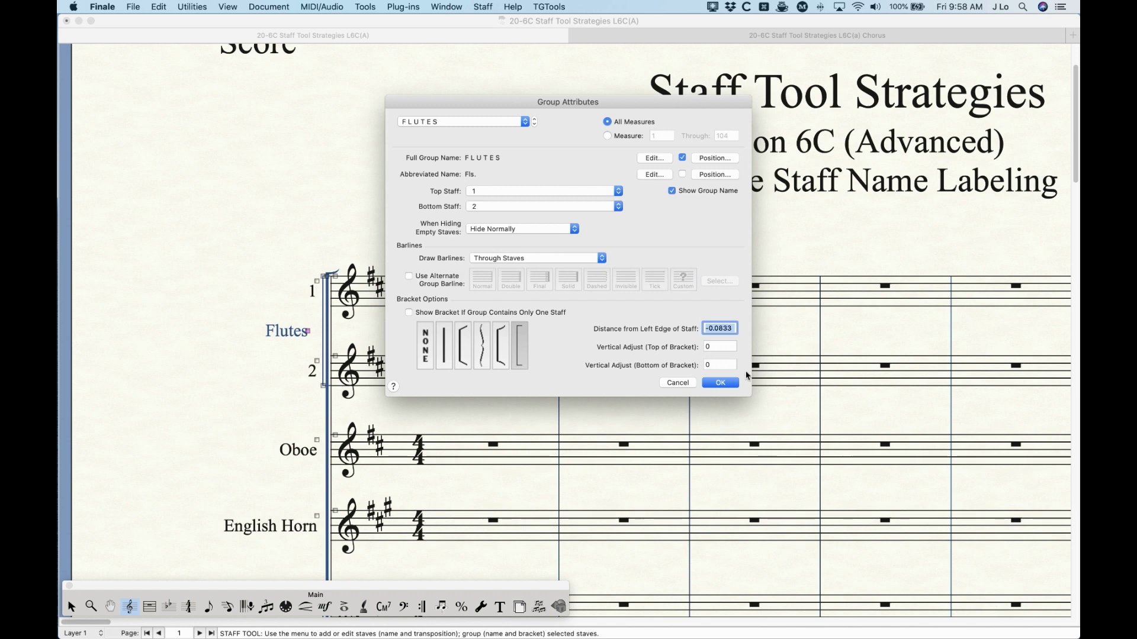
{"action": "left_click", "coordinate": [728, 385]}
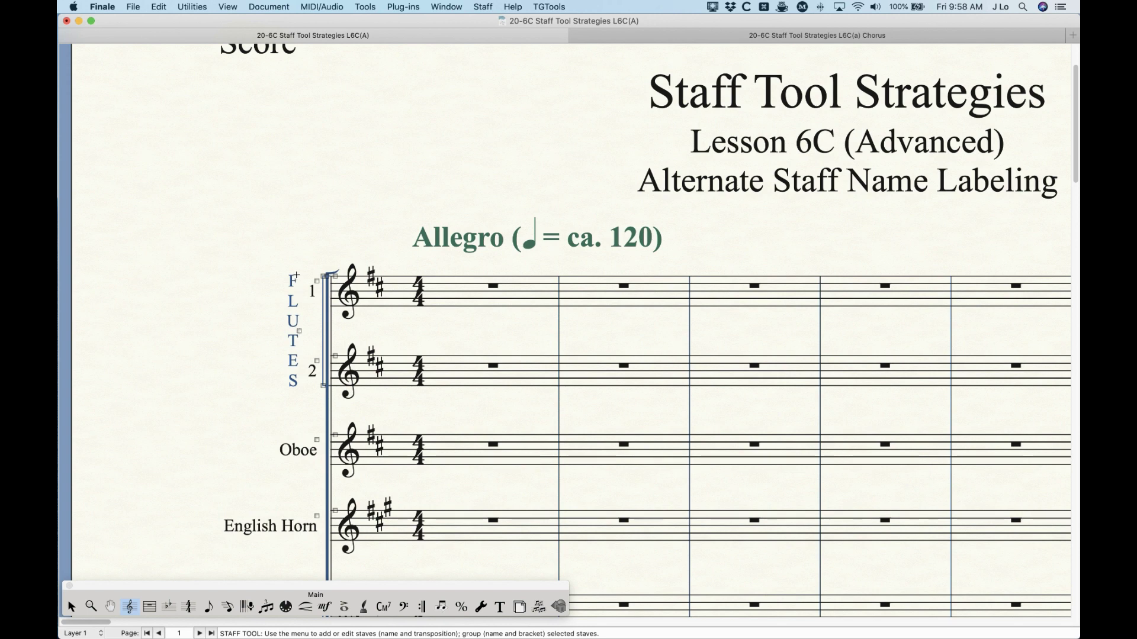
Step: Set the line spacing of the stacked FLUTES group name to 80% and apply the group attributes
{"action": "double_click", "coordinate": [299, 332]}
{"action": "left_click", "coordinate": [654, 158]}
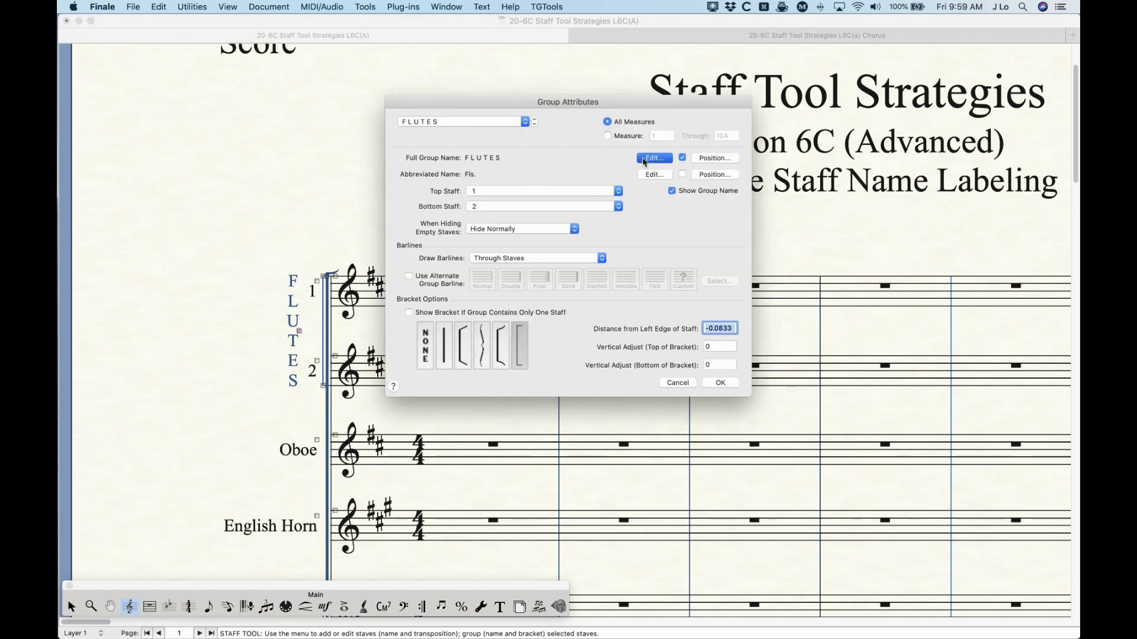
{"action": "key", "text": "super+a"}
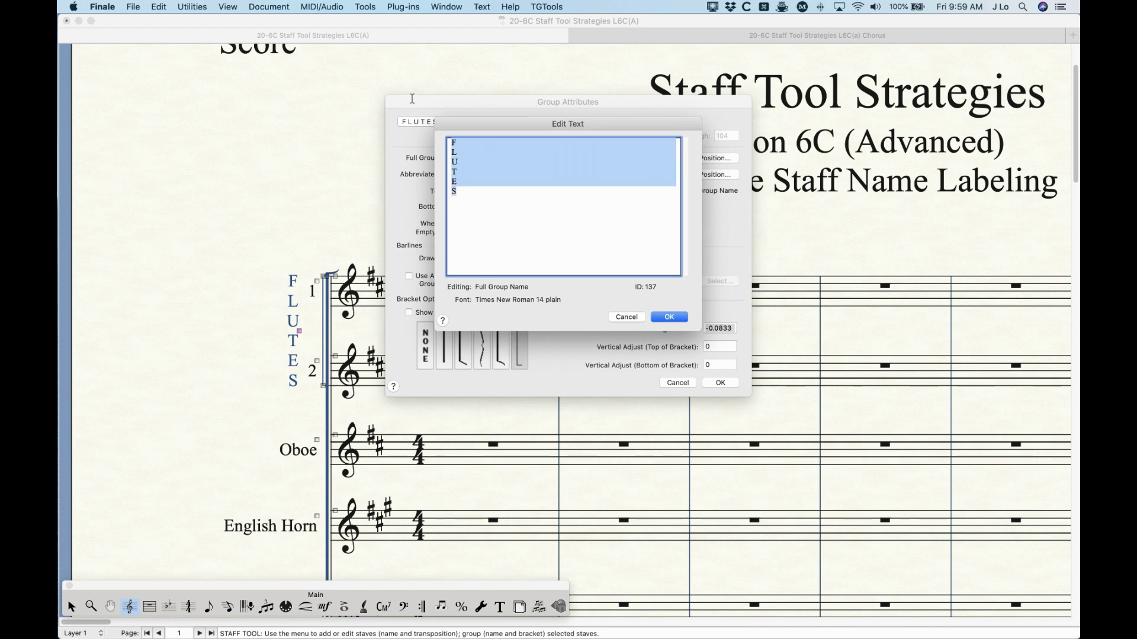
{"action": "left_click", "coordinate": [482, 6]}
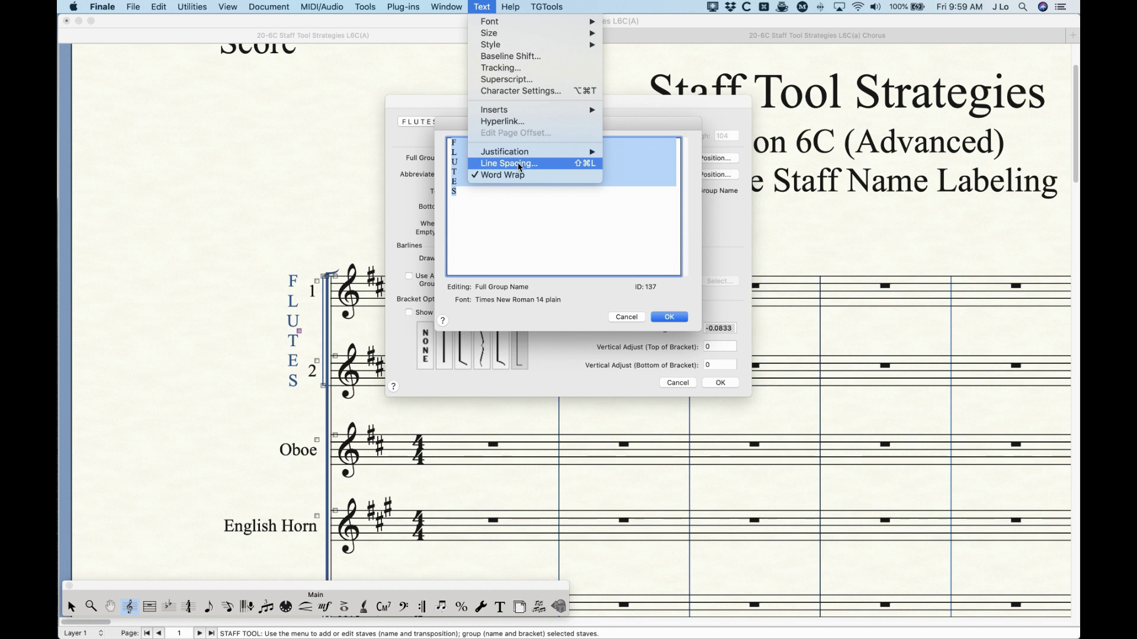
{"action": "left_click", "coordinate": [510, 164]}
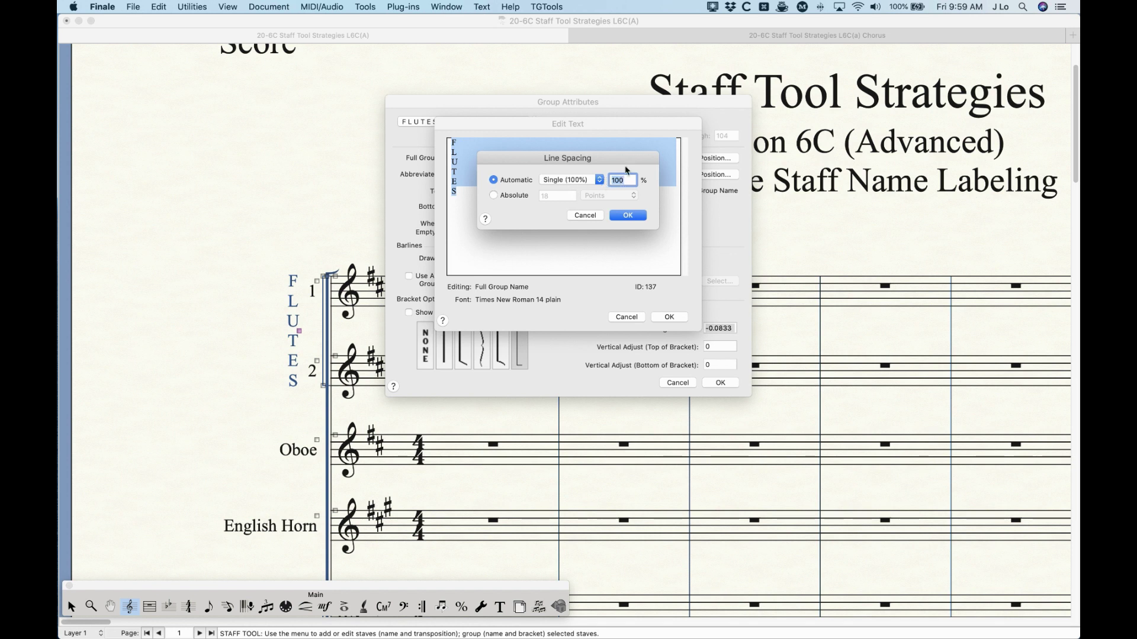
{"action": "type", "text": "80"}
{"action": "key", "text": "Return"}
{"action": "key", "text": "Return"}
{"action": "key", "text": "Return"}
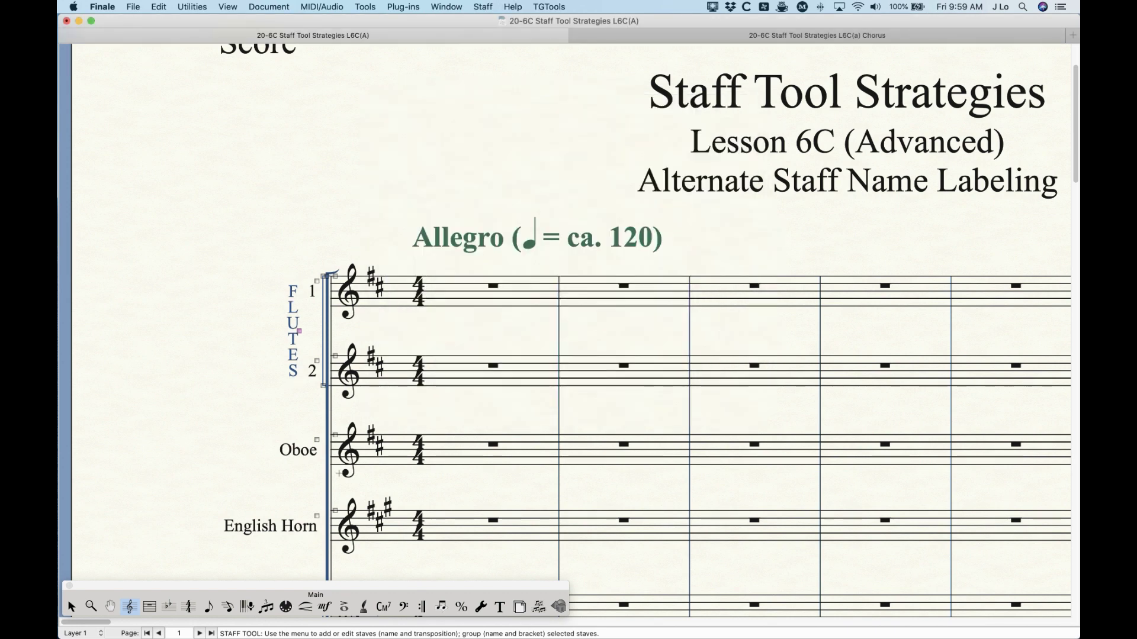
{"action": "left_click", "coordinate": [71, 607]}
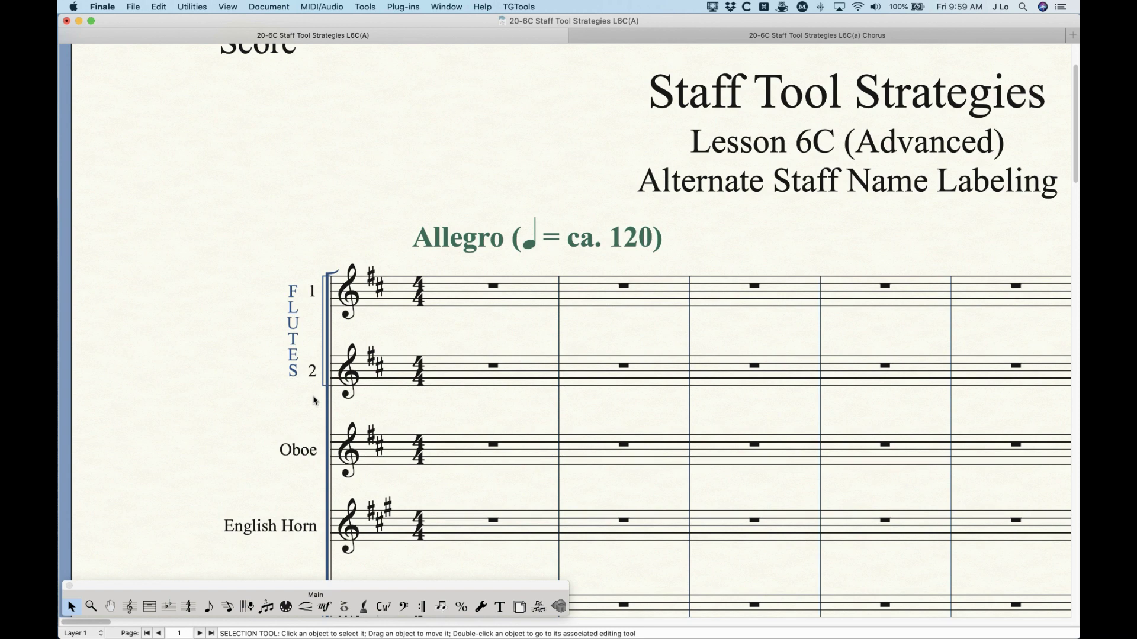
Step: Check the flute group's abbreviated name on the next page, and turn off Show Group Name for the flute group
{"action": "scroll", "coordinate": [309, 419], "scroll_direction": "right", "scroll_amount": 10}
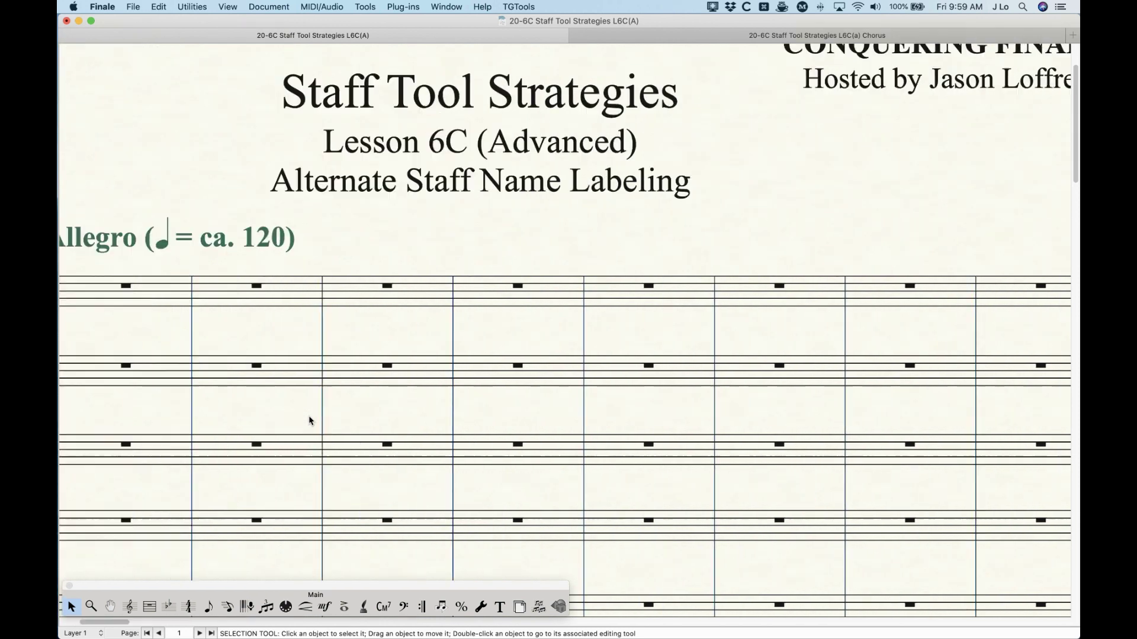
{"action": "scroll", "coordinate": [310, 419], "scroll_direction": "right", "scroll_amount": 7}
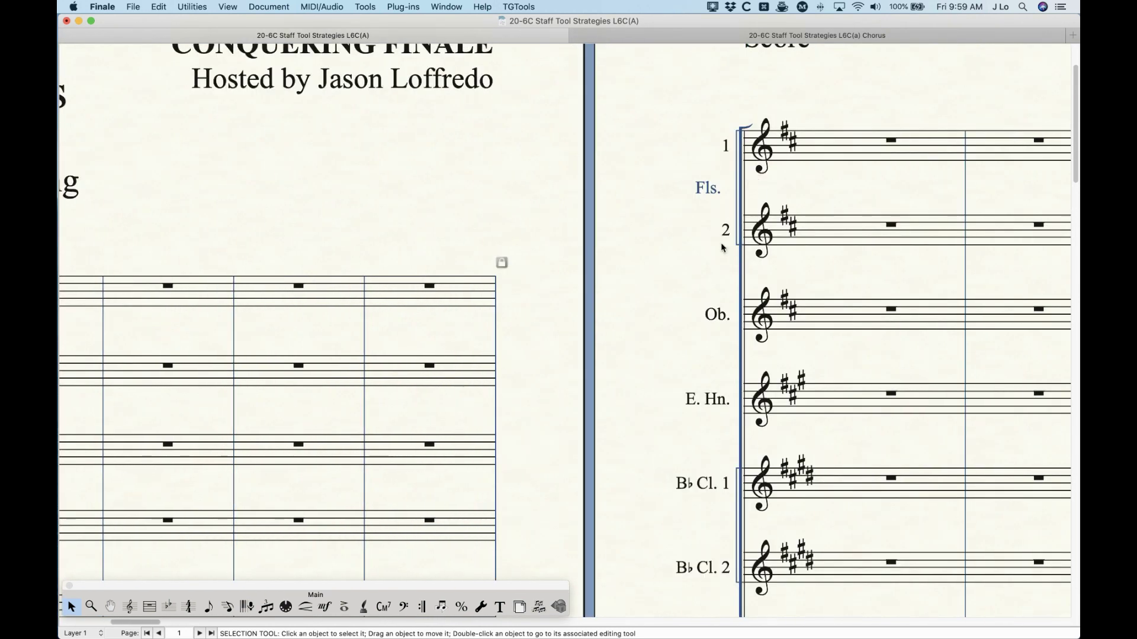
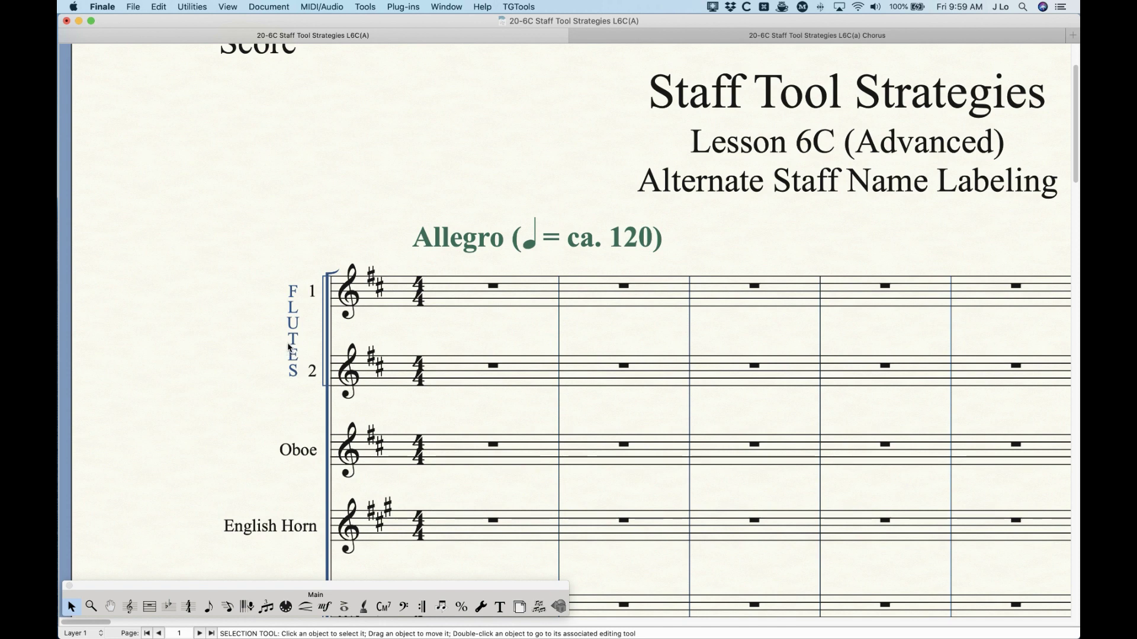
{"action": "left_click", "coordinate": [129, 607]}
{"action": "double_click", "coordinate": [300, 332]}
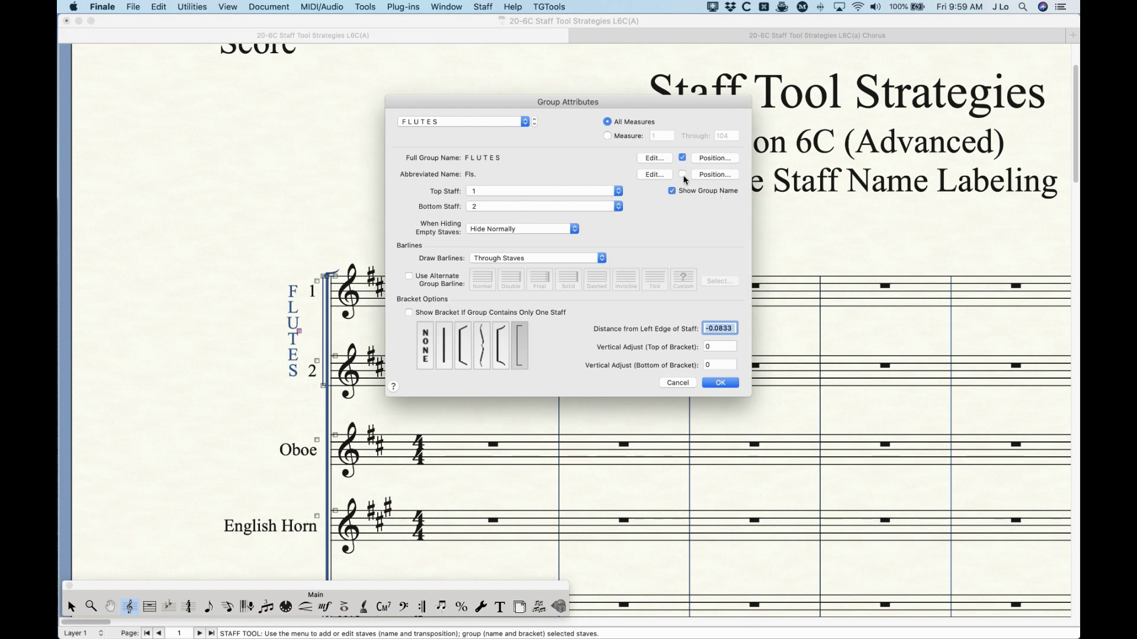
{"action": "left_click", "coordinate": [671, 192]}
{"action": "left_click", "coordinate": [721, 383]}
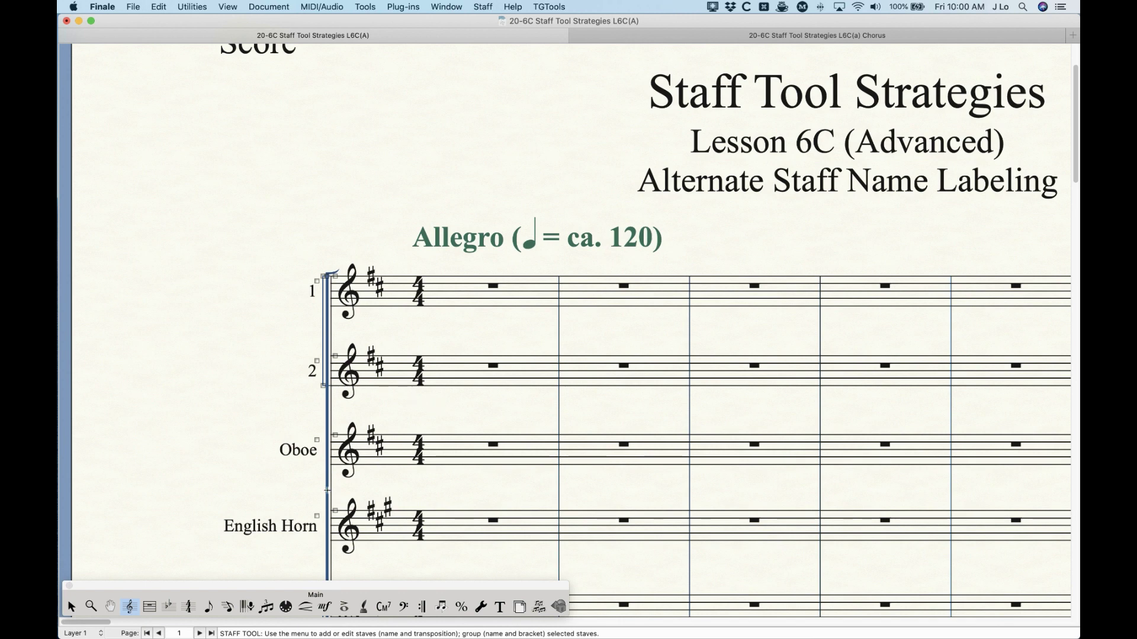
Step: Review the center text of the Flutes custom smart line and select that line for drawing
{"action": "left_click", "coordinate": [306, 608]}
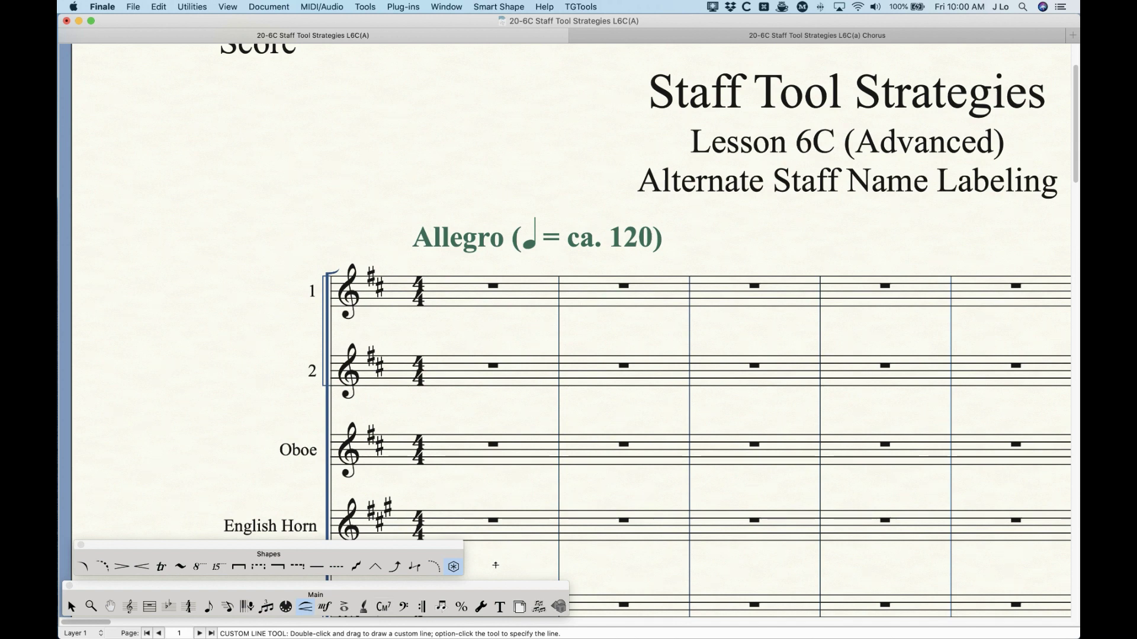
{"action": "double_click", "coordinate": [454, 568]}
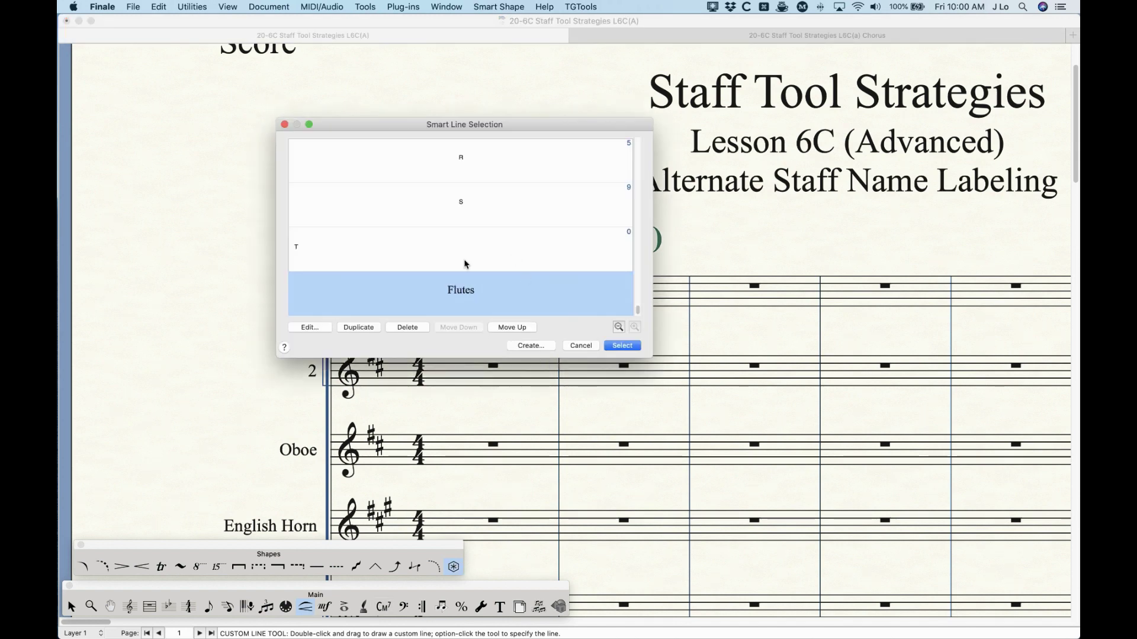
{"action": "left_click", "coordinate": [310, 327]}
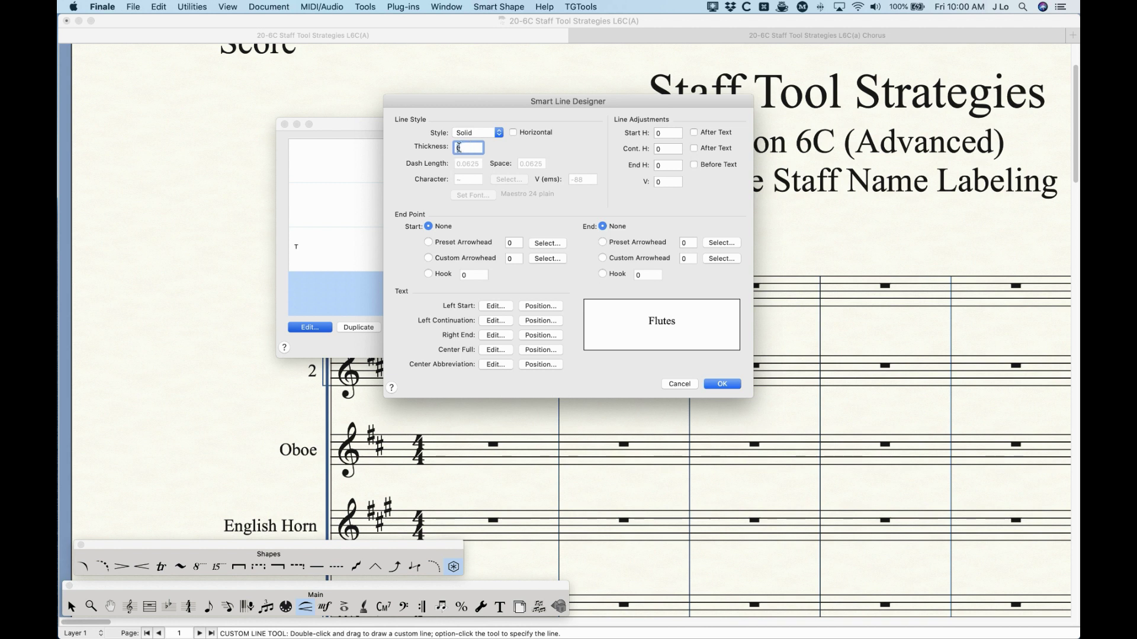
{"action": "left_click", "coordinate": [496, 351]}
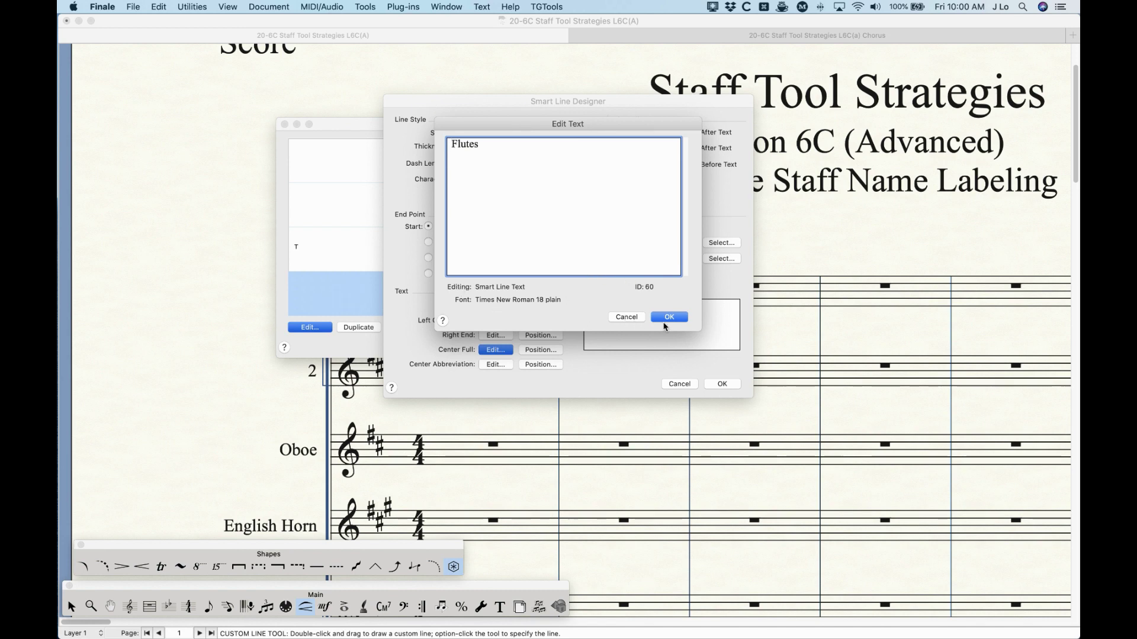
{"action": "left_click", "coordinate": [669, 318]}
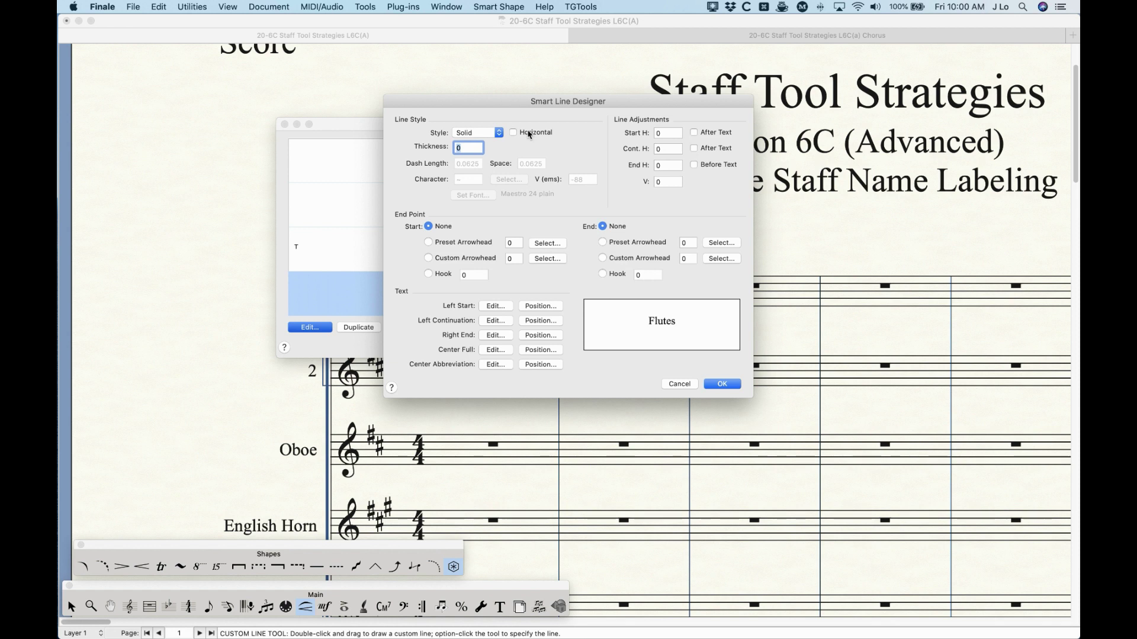
{"action": "left_click", "coordinate": [722, 383]}
{"action": "left_click", "coordinate": [631, 347]}
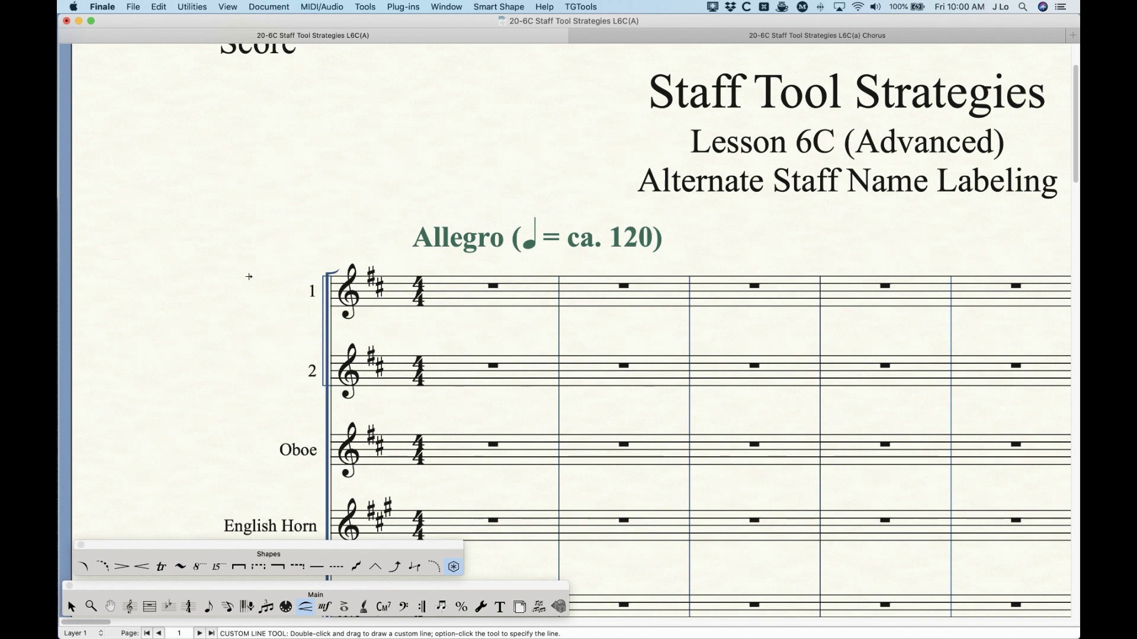
Step: Draw the Flutes custom line vertically so it reads upward, and place it beside the flute staves between numbers 1 and 2
{"action": "double_click", "coordinate": [251, 277]}
{"action": "left_click_drag", "start_coordinate": [294, 267], "coordinate": [323, 255]}
{"action": "left_click", "coordinate": [322, 254]}
{"action": "left_click_drag", "start_coordinate": [324, 254], "coordinate": [250, 247]}
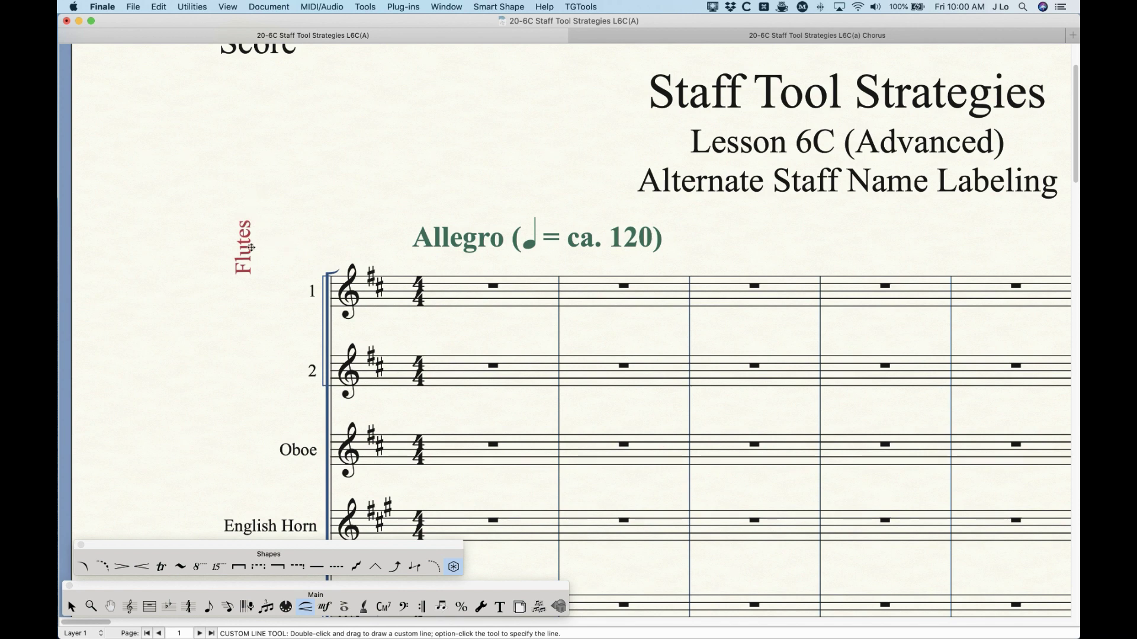
{"action": "left_click_drag", "start_coordinate": [249, 245], "coordinate": [285, 335]}
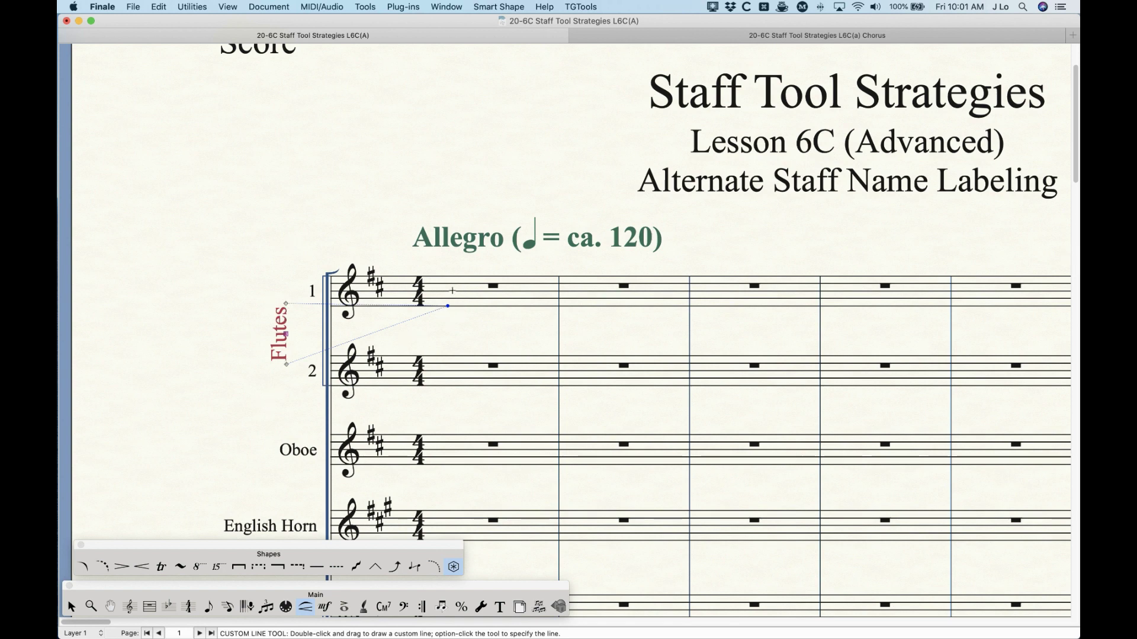
Step: Try a key signature change from measure 1 that gives the flutes four sharps, and undo it
{"action": "left_click", "coordinate": [169, 607]}
{"action": "double_click", "coordinate": [508, 296]}
{"action": "left_click", "coordinate": [587, 165]}
{"action": "left_click", "coordinate": [587, 166]}
{"action": "left_click", "coordinate": [647, 353]}
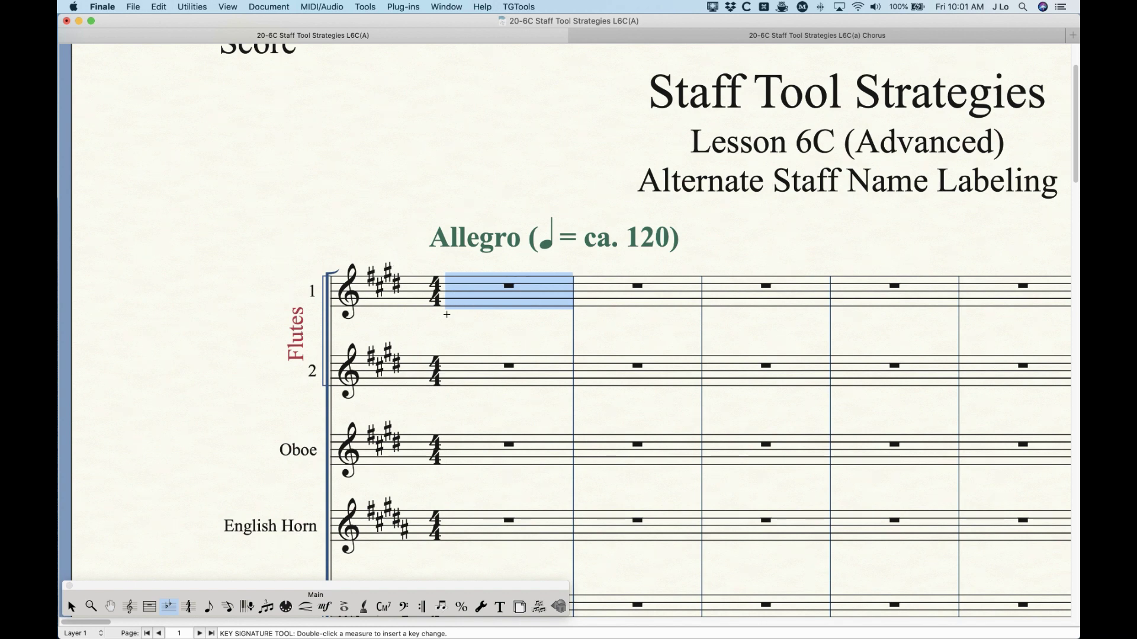
{"action": "key", "text": "super+z"}
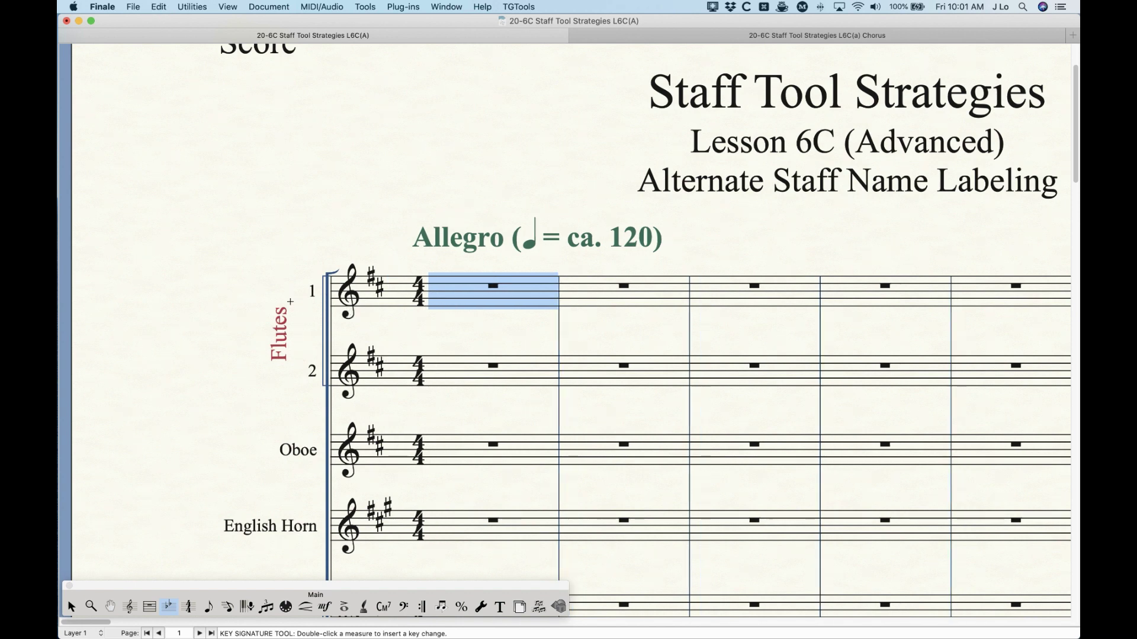
Step: Try moving the second flute staff down to test the vertical Flutes label, and undo the staff move
{"action": "left_click", "coordinate": [129, 607]}
{"action": "left_click_drag", "start_coordinate": [334, 357], "coordinate": [334, 379]}
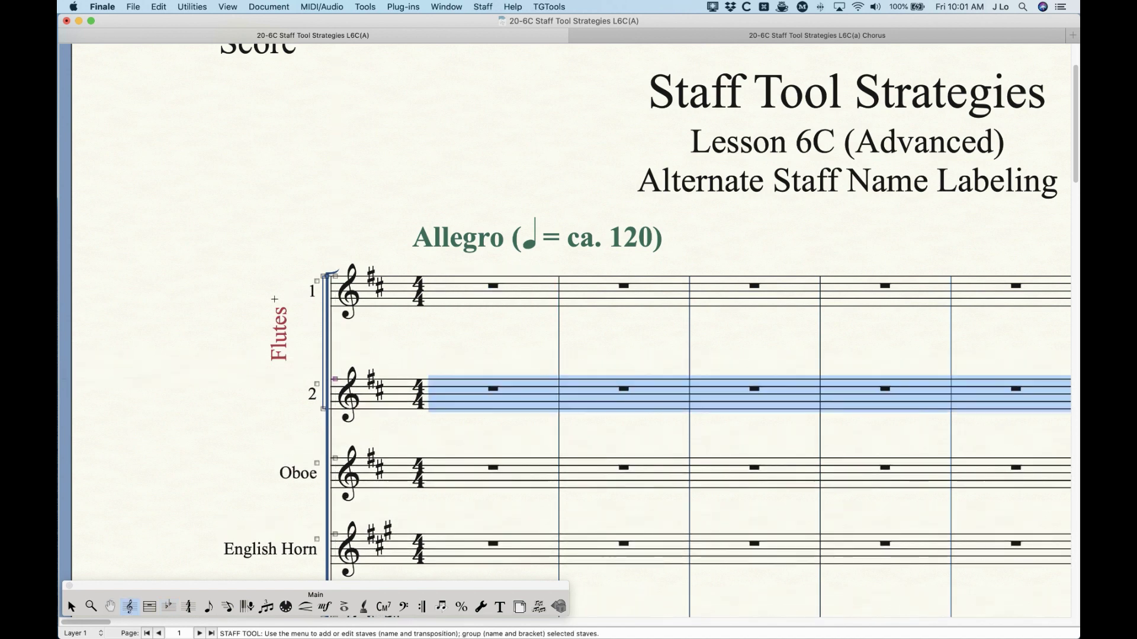
{"action": "key", "text": "super+z"}
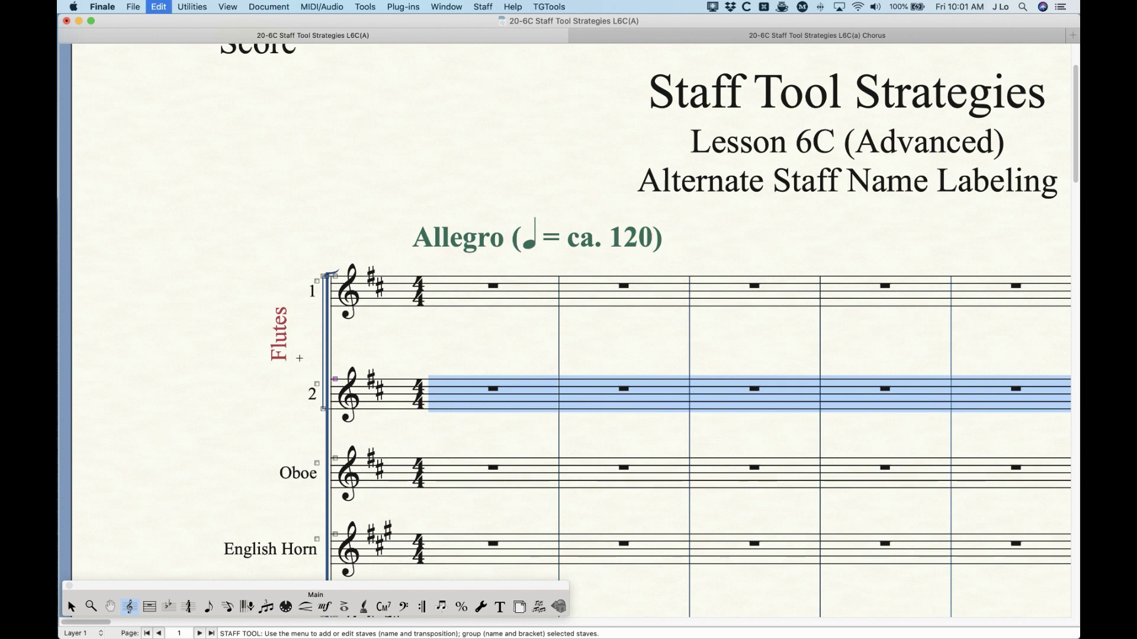
{"action": "left_click", "coordinate": [71, 607]}
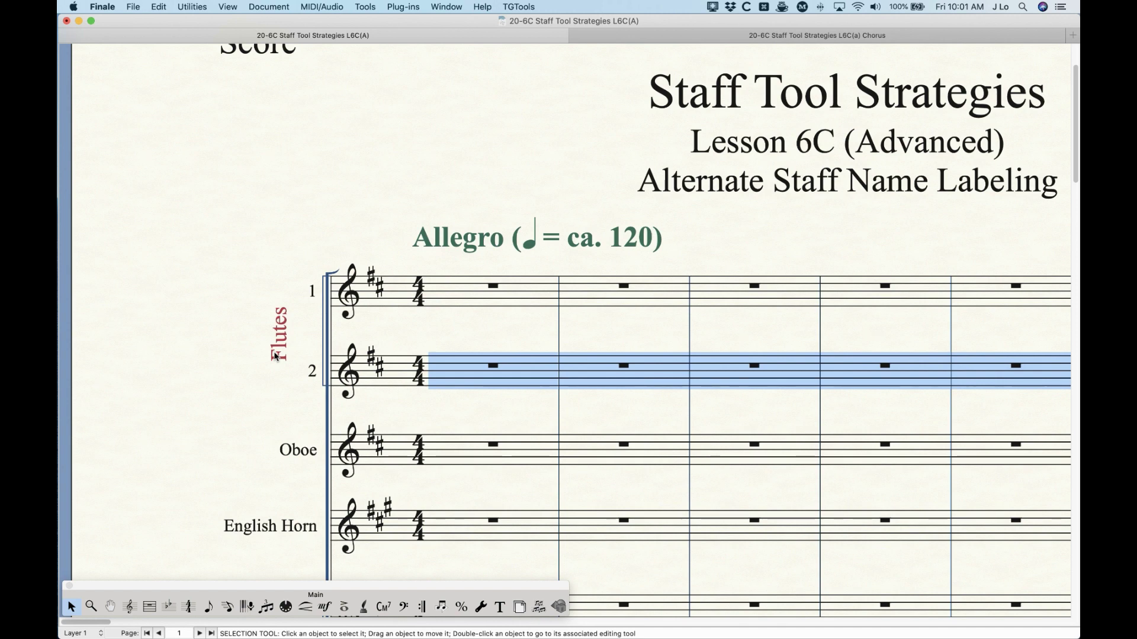
Step: Rename the full staff name of the Horn in F 1/3 staff as 1 and 3 stacked on two lines
{"action": "key", "text": "super+minus"}
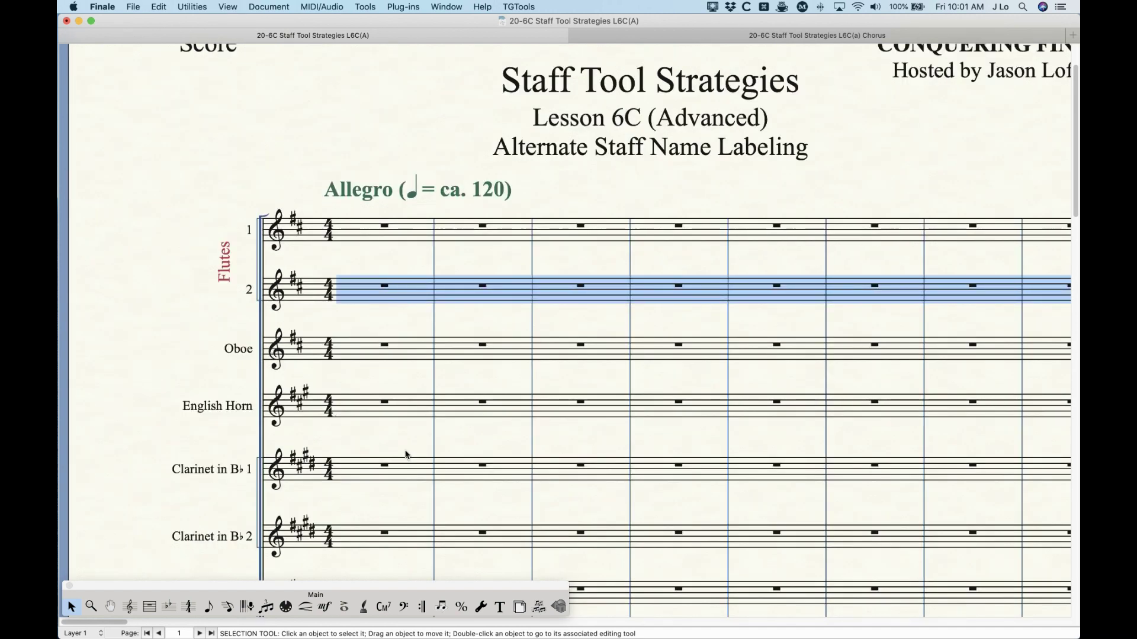
{"action": "scroll", "coordinate": [325, 480], "scroll_direction": "down", "scroll_amount": 5}
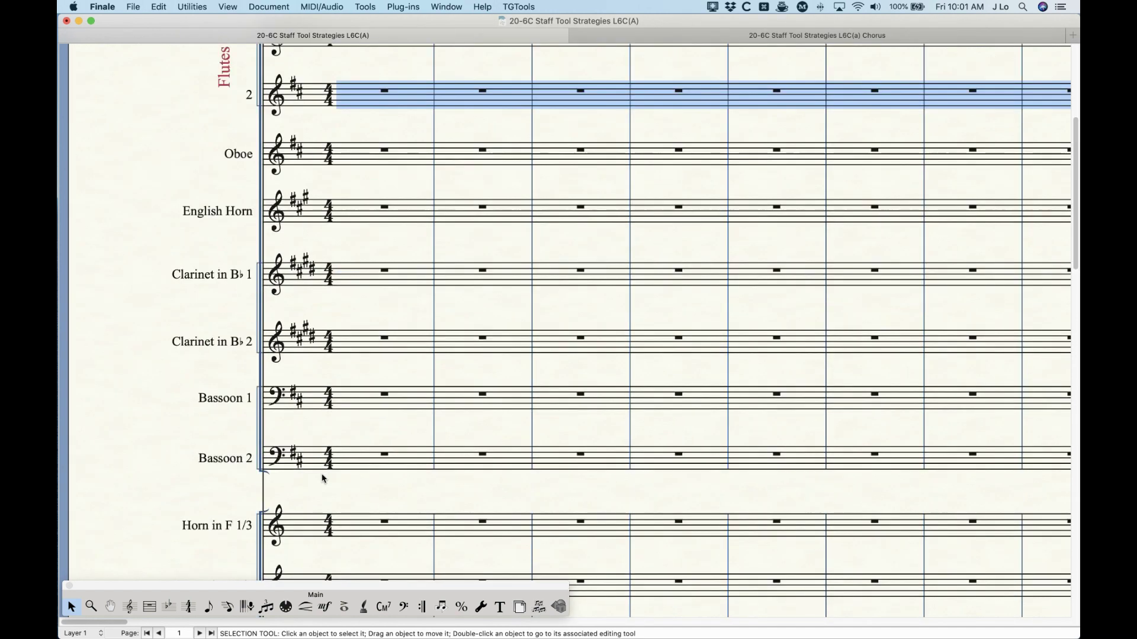
{"action": "scroll", "coordinate": [324, 478], "scroll_direction": "down", "scroll_amount": 3}
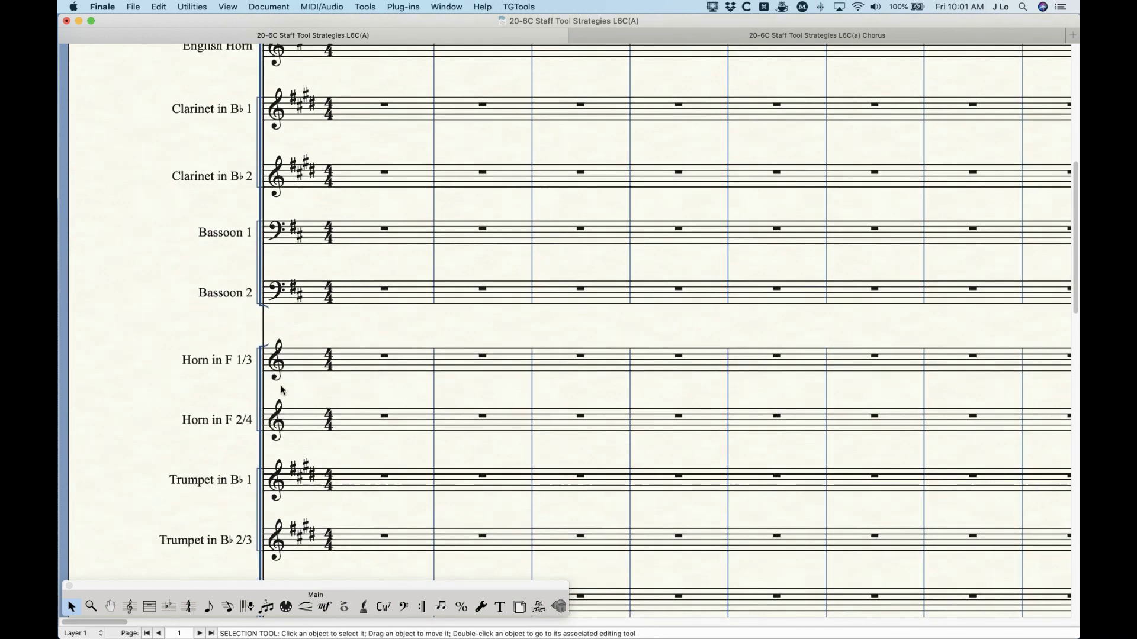
{"action": "scroll", "coordinate": [213, 417], "scroll_direction": "down", "scroll_amount": 1}
{"action": "scroll", "coordinate": [216, 391], "scroll_direction": "down", "scroll_amount": 1}
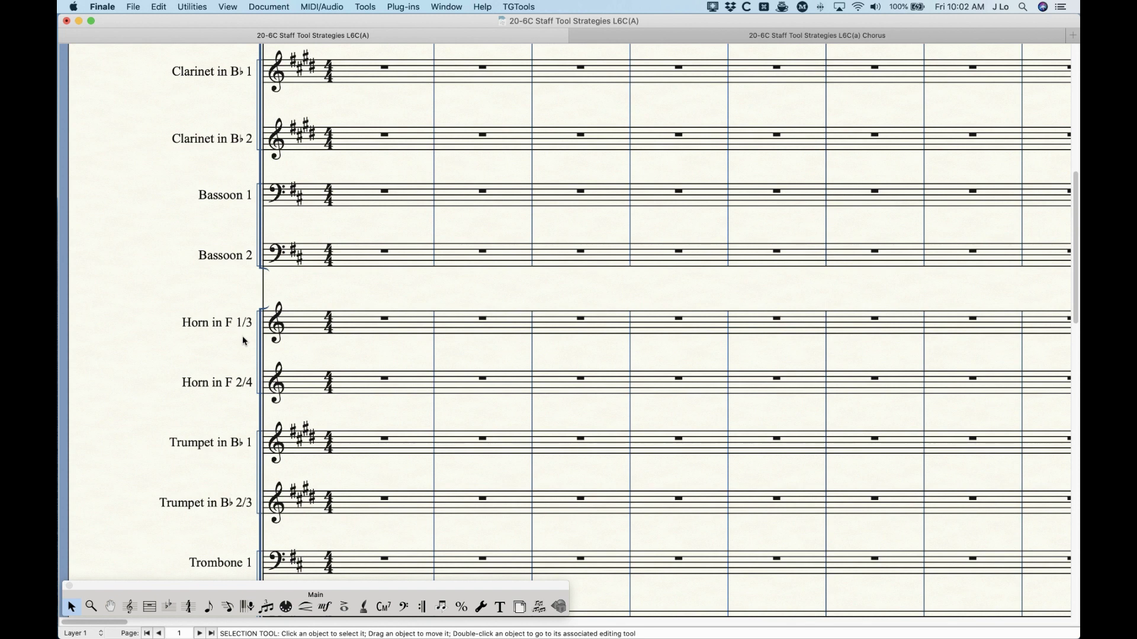
{"action": "key", "text": "super+k"}
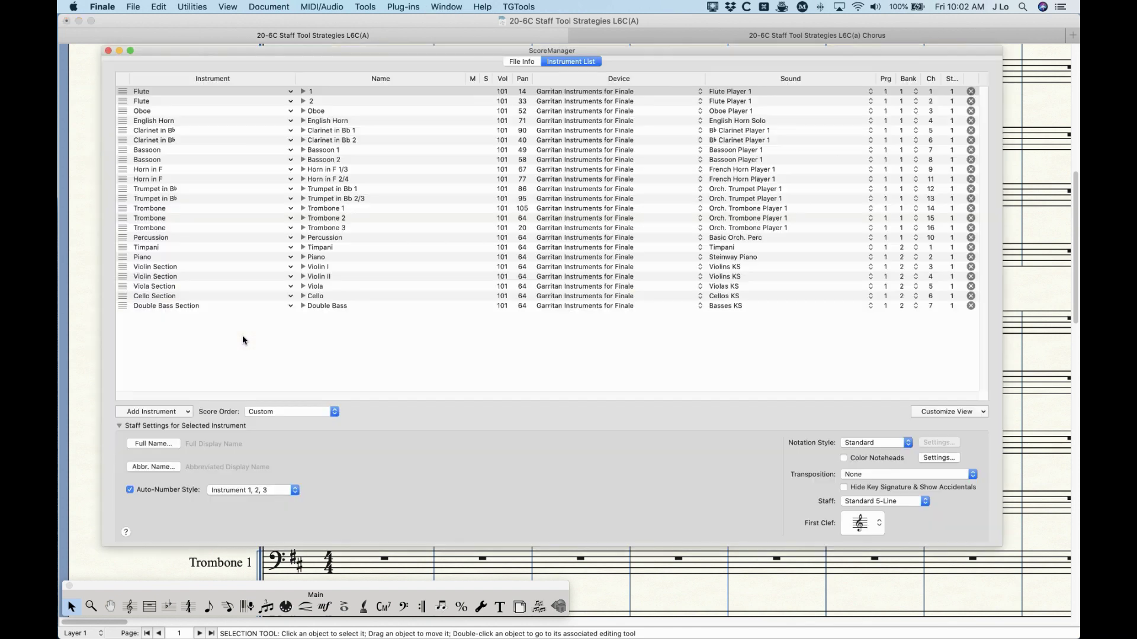
{"action": "left_click", "coordinate": [121, 171]}
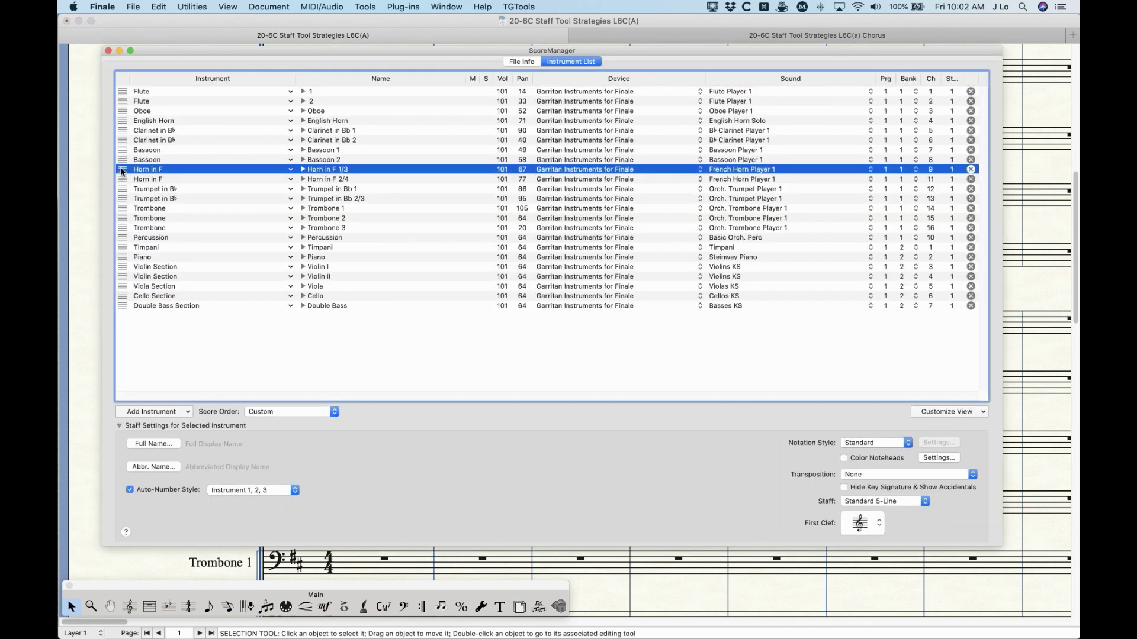
{"action": "left_click", "coordinate": [155, 444]}
{"action": "left_click_drag", "start_coordinate": [515, 146], "coordinate": [450, 145]}
{"action": "type", "text": "1"}
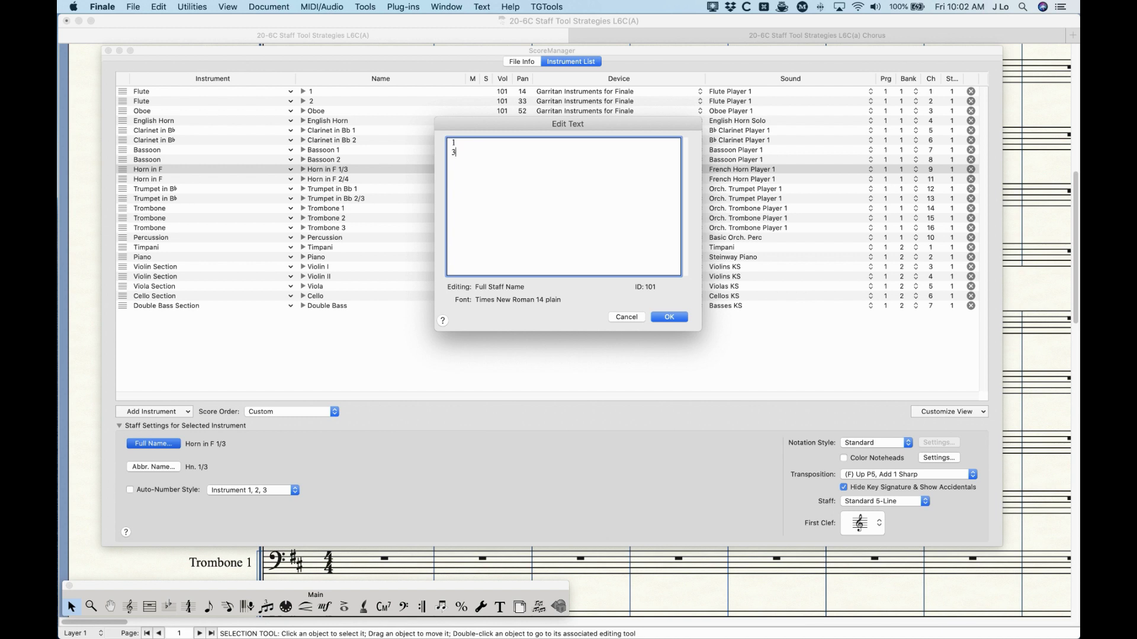
{"action": "type", "text": " 3"}
{"action": "left_click", "coordinate": [669, 316]}
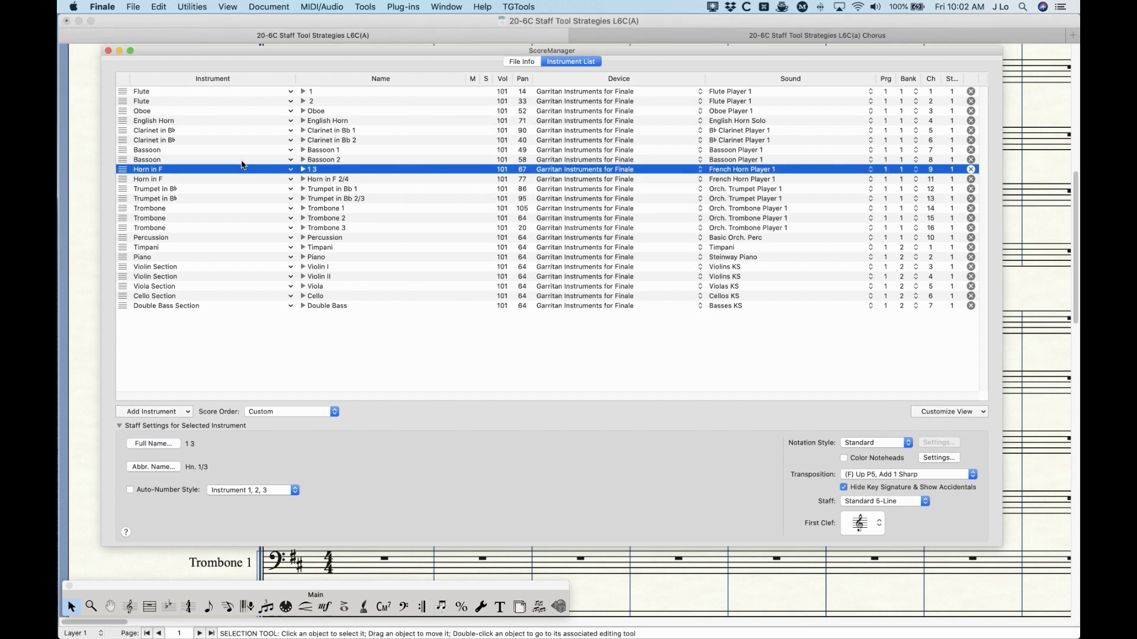
Step: Set the abbreviated name of the same horn staff to 1 and 3 stacked on two lines
{"action": "left_click", "coordinate": [170, 467]}
{"action": "left_click_drag", "start_coordinate": [516, 164], "coordinate": [356, 125]}
{"action": "type", "text": "1"}
{"action": "key", "text": "Return"}
{"action": "type", "text": "3"}
{"action": "key", "text": "KP_Enter"}
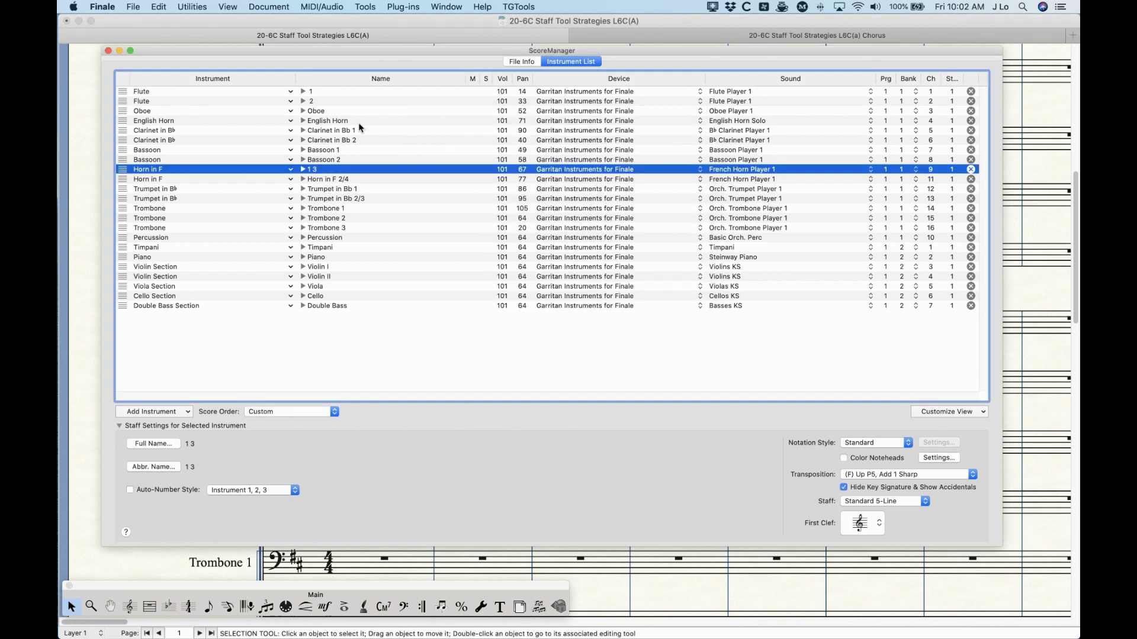
Step: Rename the full staff name of the Horn in F 2/4 staff as 2 and 4 stacked on two lines
{"action": "left_click", "coordinate": [123, 180]}
{"action": "left_click", "coordinate": [153, 443]}
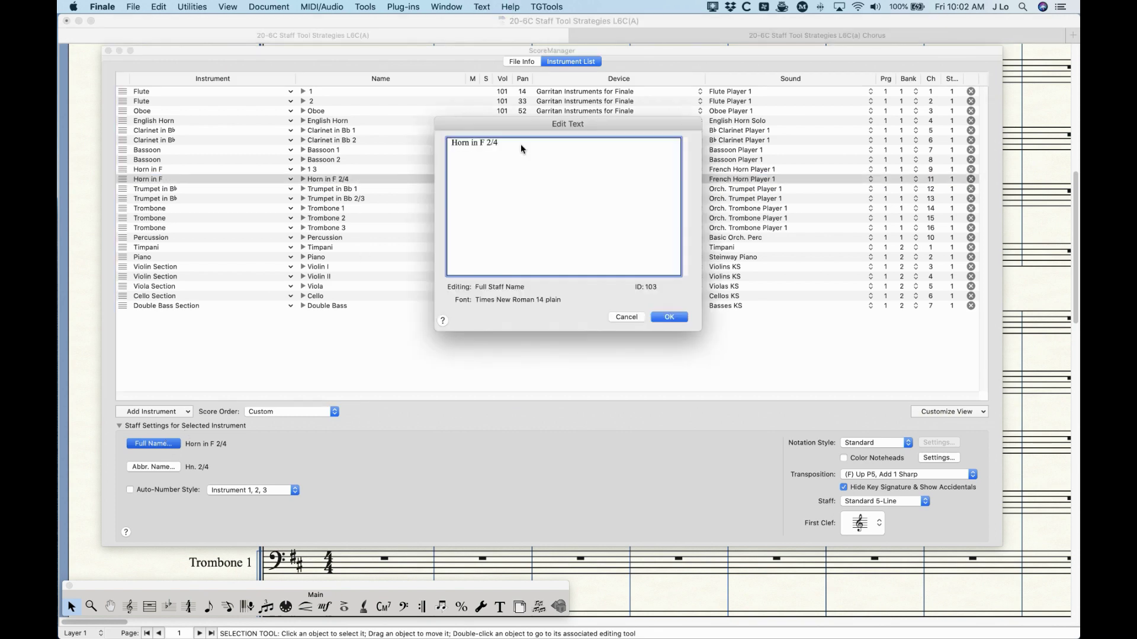
{"action": "key", "text": "super+a"}
{"action": "type", "text": "2"}
{"action": "key", "text": "Return"}
{"action": "type", "text": "4"}
{"action": "key", "text": "KP_Enter"}
Step: Set the second horn staff's abbreviated name to 2 and 4 on two lines, and close the ScoreManager
{"action": "left_click", "coordinate": [153, 467]}
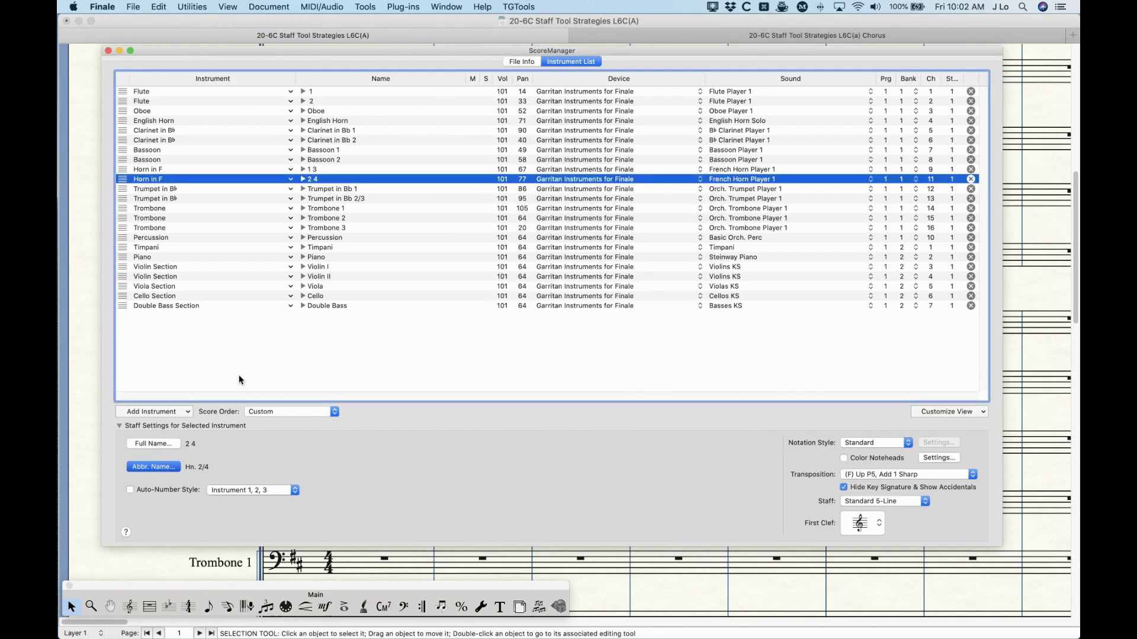
{"action": "key", "text": "super+a"}
{"action": "type", "text": "2"}
{"action": "key", "text": "Return"}
{"action": "key", "text": "KP_Enter"}
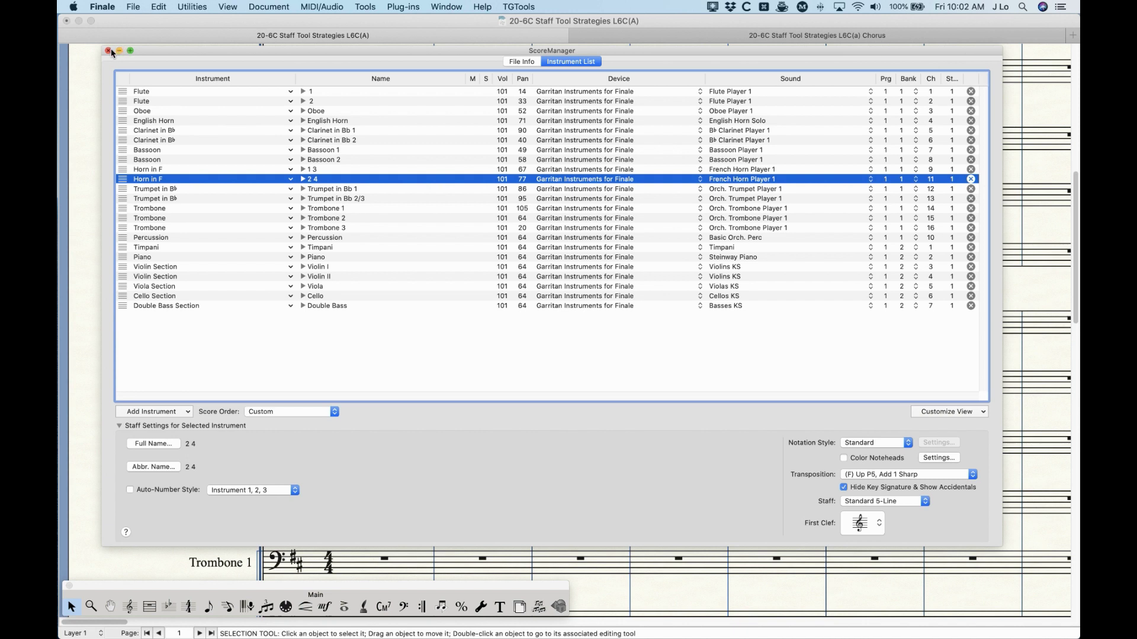
{"action": "left_click", "coordinate": [126, 170]}
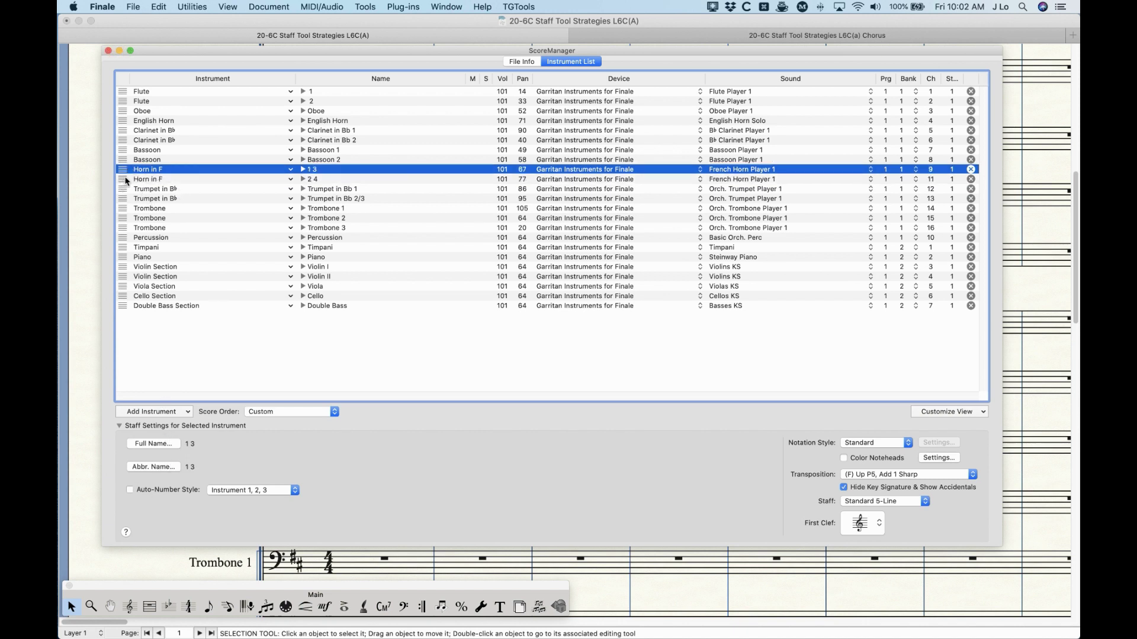
{"action": "left_click", "coordinate": [126, 179]}
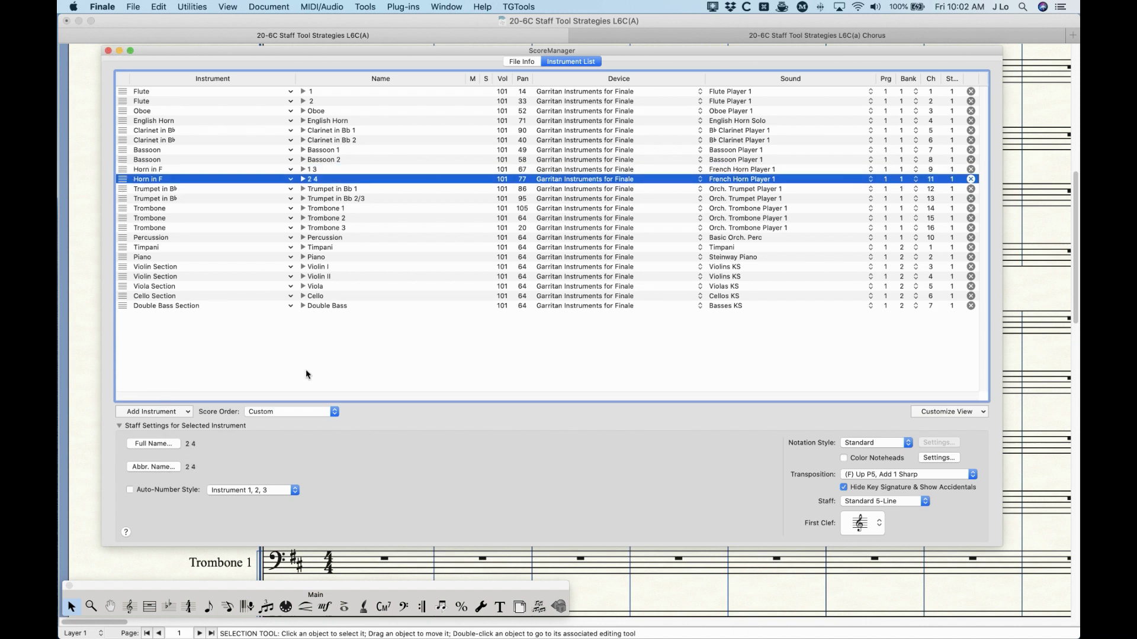
{"action": "left_click", "coordinate": [109, 50]}
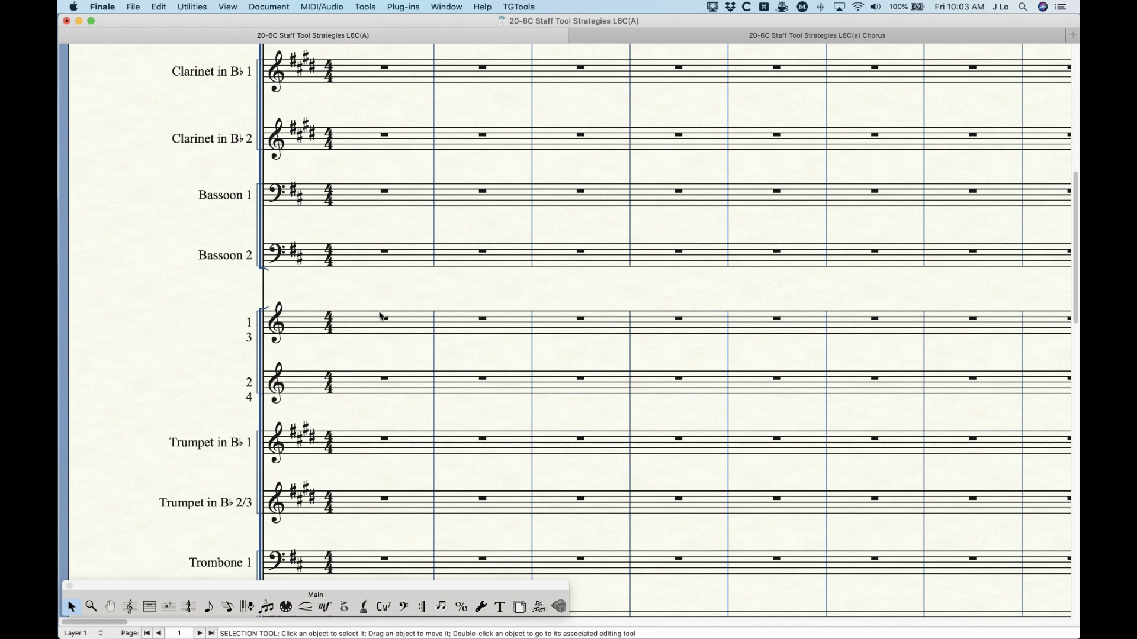
Step: Raise the full staff name of the 1/3 horn staff to a vertical distance of 0.04167 in its staff attributes
{"action": "left_click", "coordinate": [131, 606]}
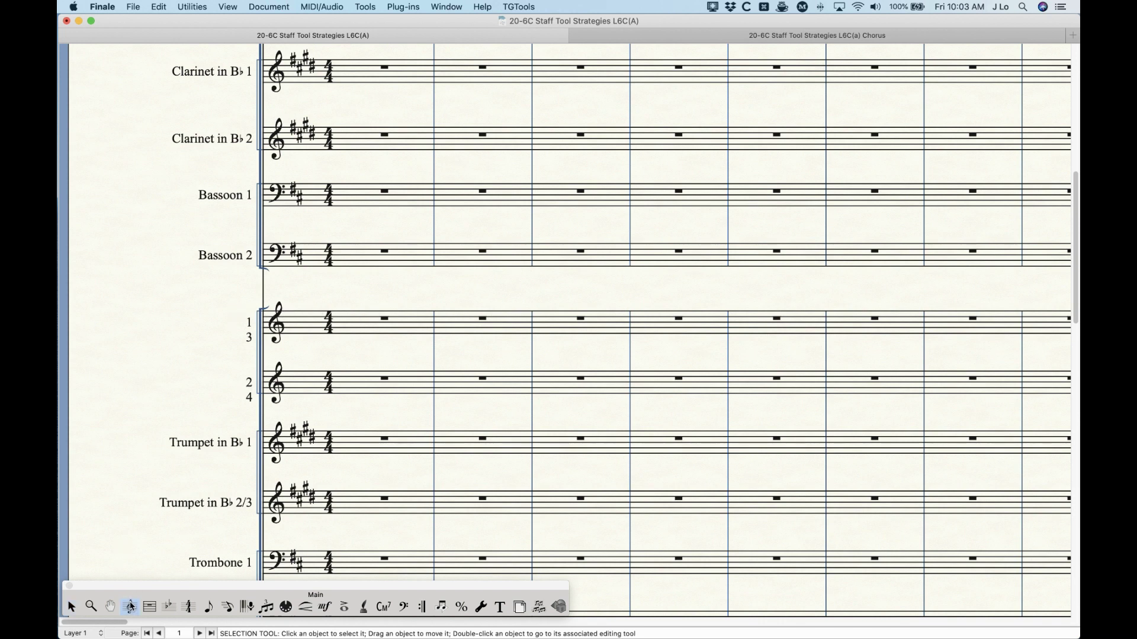
{"action": "left_click", "coordinate": [366, 321]}
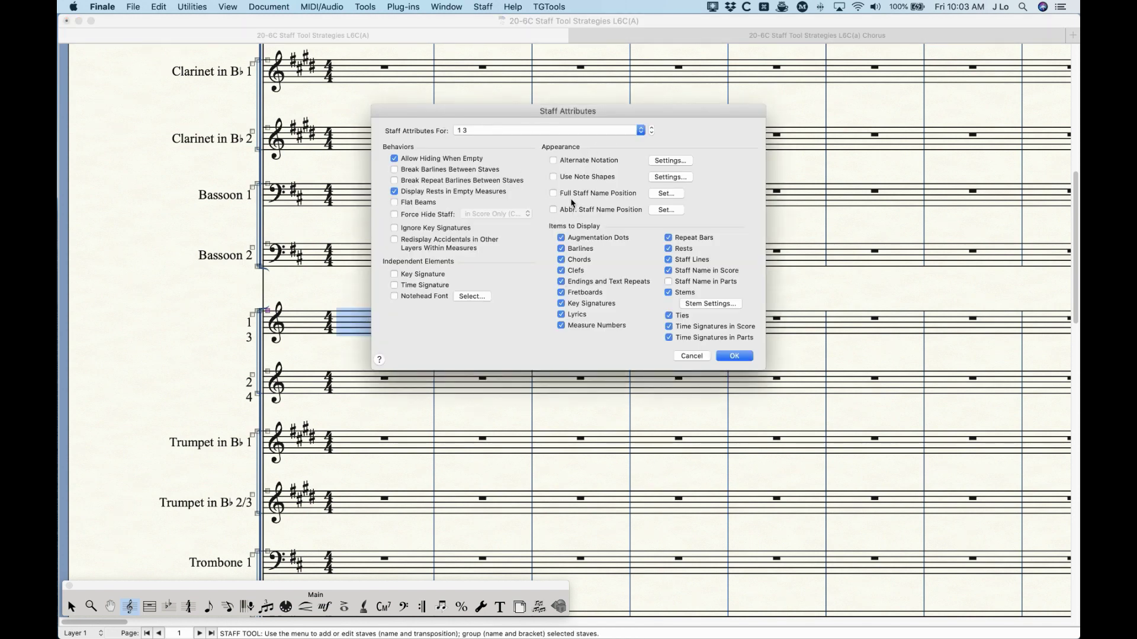
{"action": "left_click", "coordinate": [669, 193]}
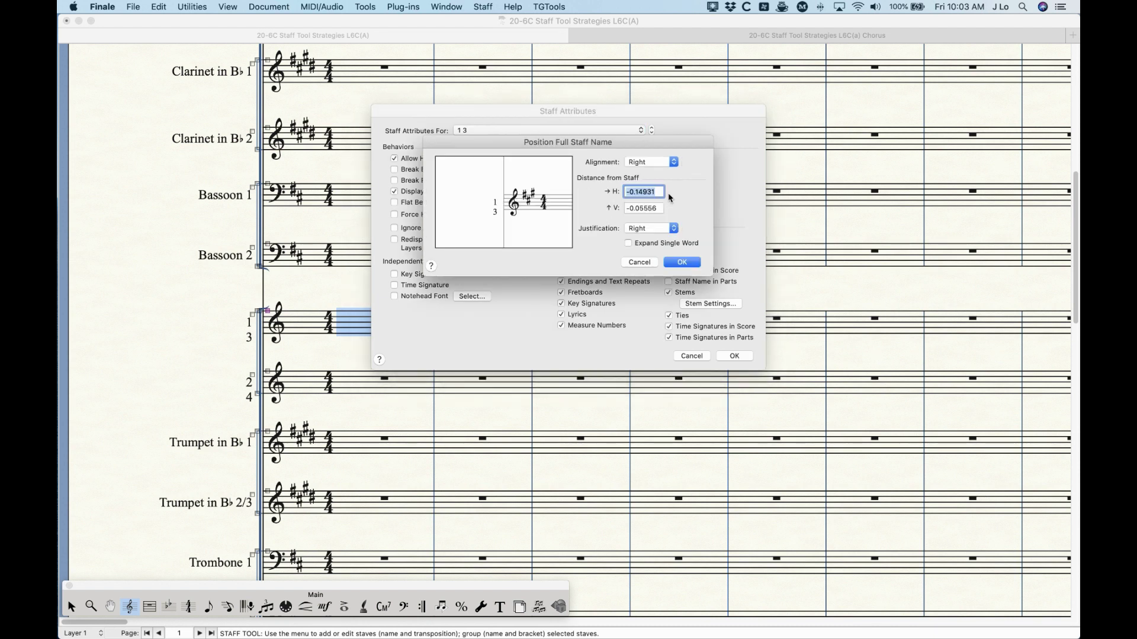
{"action": "left_click_drag", "start_coordinate": [496, 213], "coordinate": [496, 207]}
{"action": "double_click", "coordinate": [631, 209]}
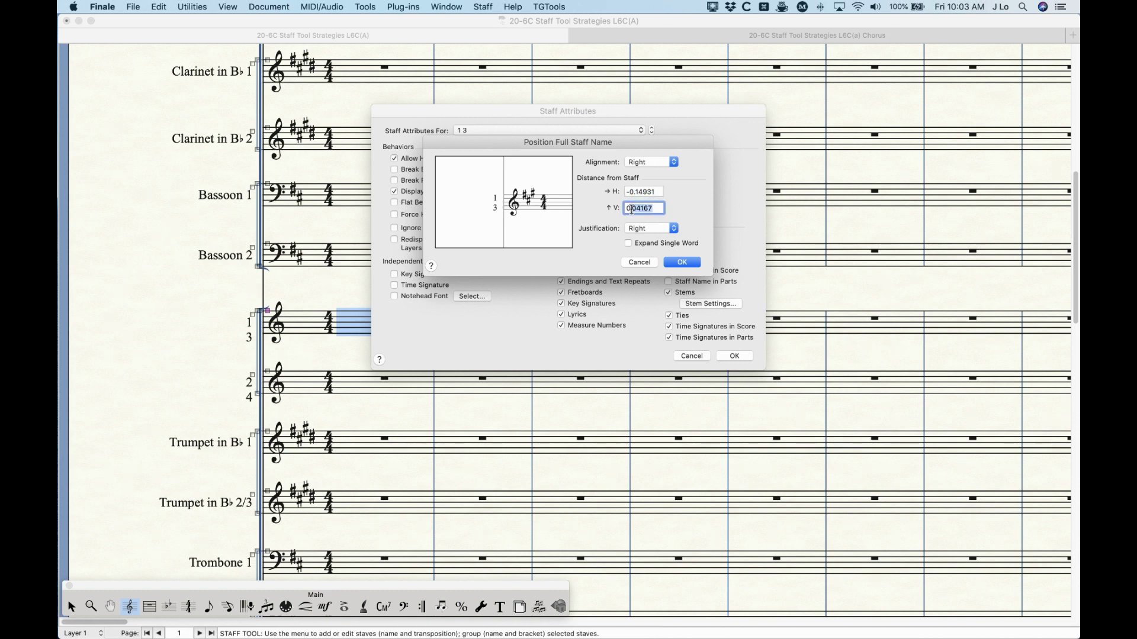
{"action": "left_click", "coordinate": [685, 262]}
Step: Set the vertical position of the 1/3 horn staff's abbreviated name to 0.04
{"action": "left_click", "coordinate": [667, 210]}
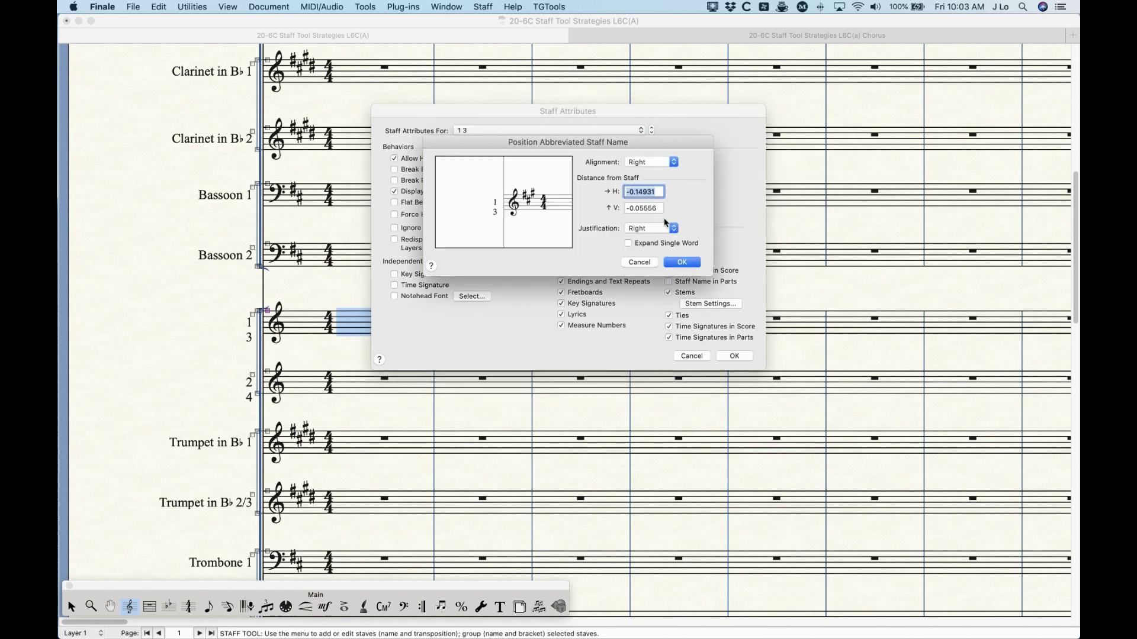
{"action": "double_click", "coordinate": [645, 208]}
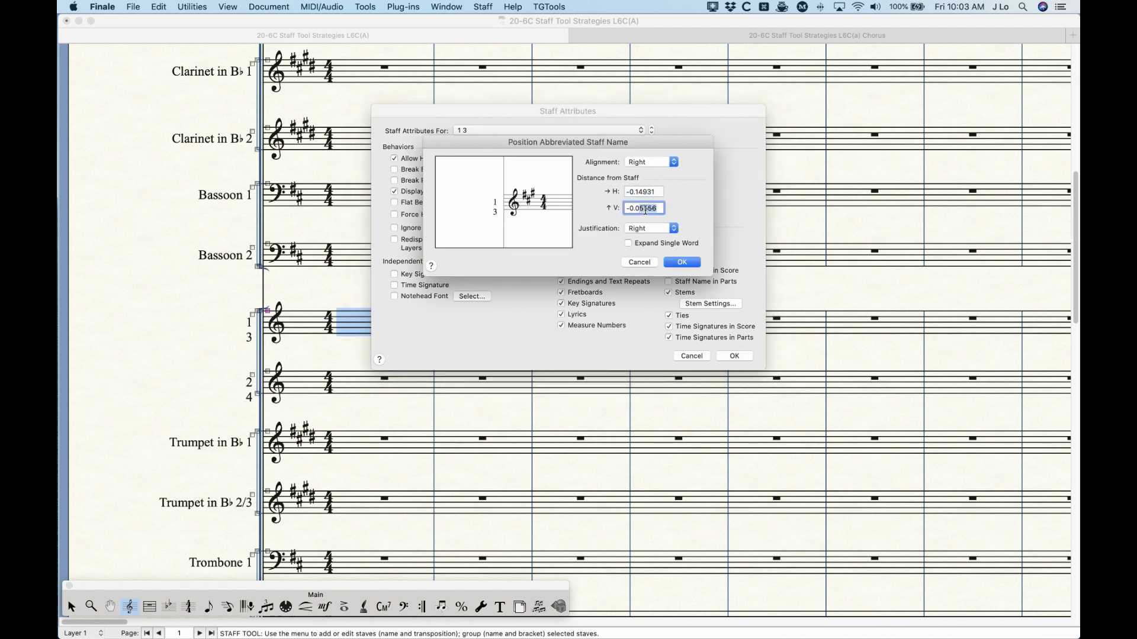
{"action": "type", "text": "-0.04"}
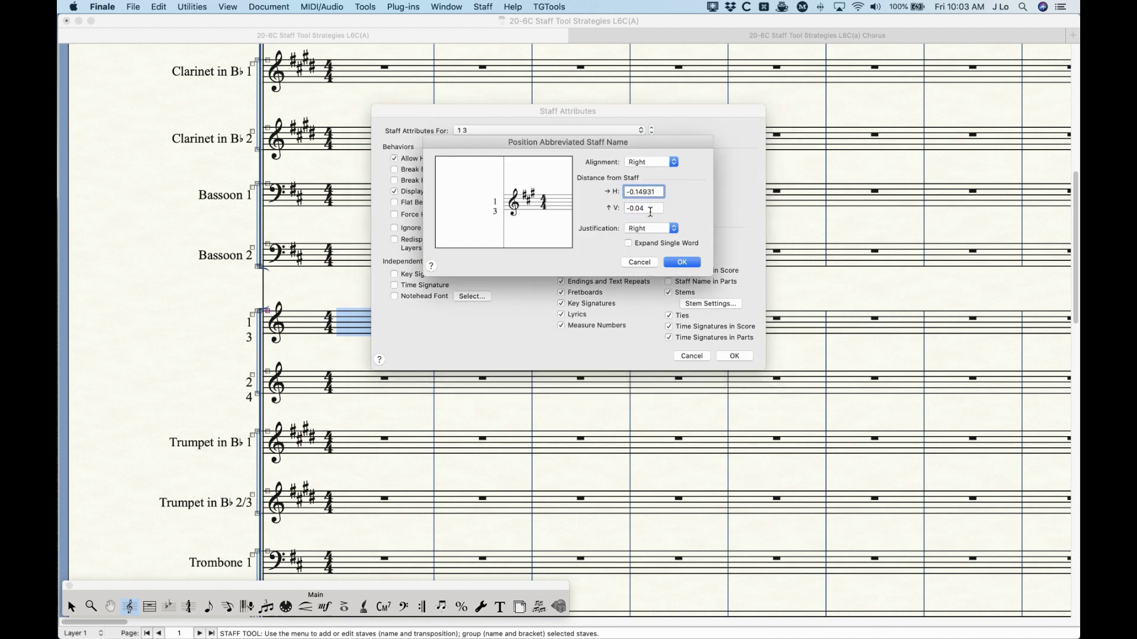
{"action": "left_click", "coordinate": [628, 209]}
{"action": "key", "text": "BackSpace"}
{"action": "key", "text": "Tab"}
{"action": "left_click", "coordinate": [673, 262]}
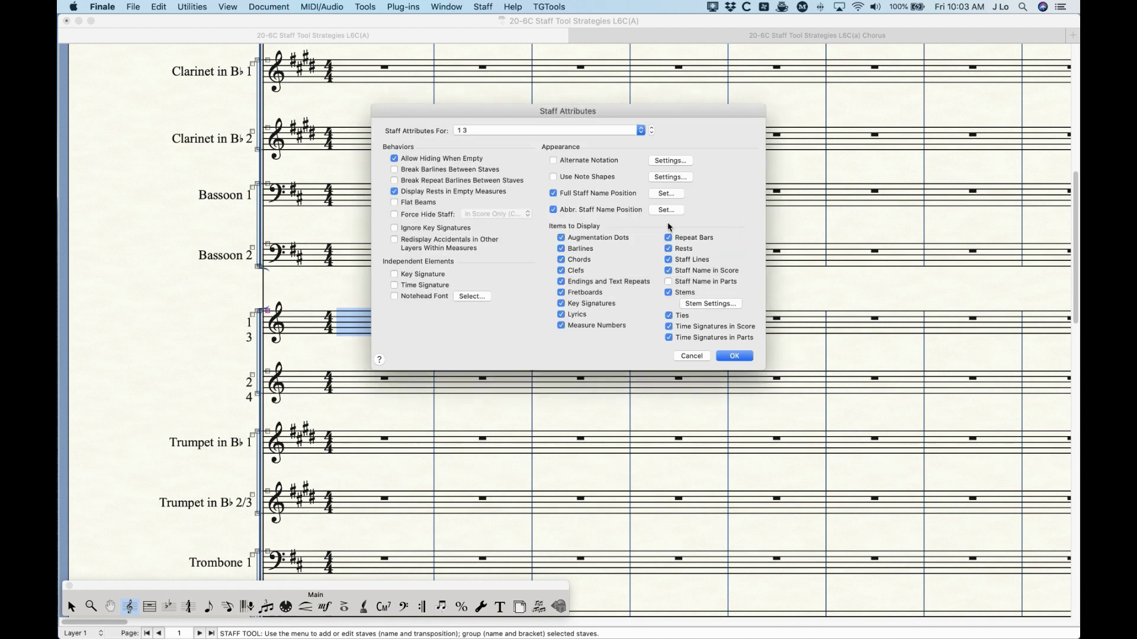
Step: Switch the staff attributes to the 2/4 horn staff and set its full name's vertical position to .04
{"action": "left_click", "coordinate": [495, 129]}
{"action": "left_click", "coordinate": [495, 140]}
{"action": "left_click", "coordinate": [666, 194]}
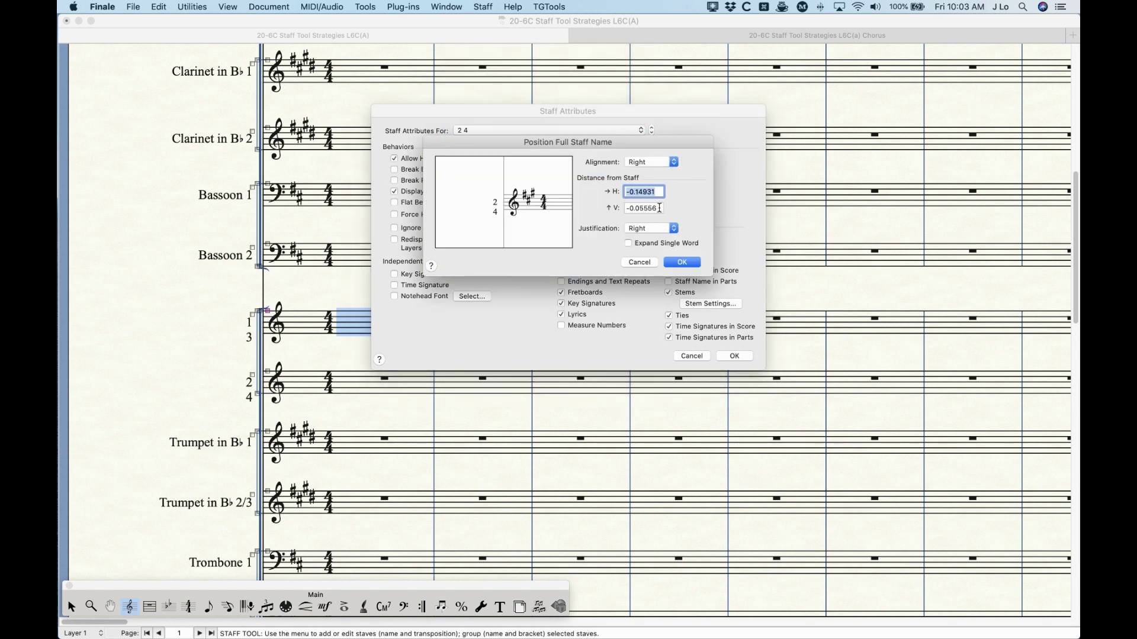
{"action": "left_click", "coordinate": [656, 208]}
{"action": "type", "text": ".04"}
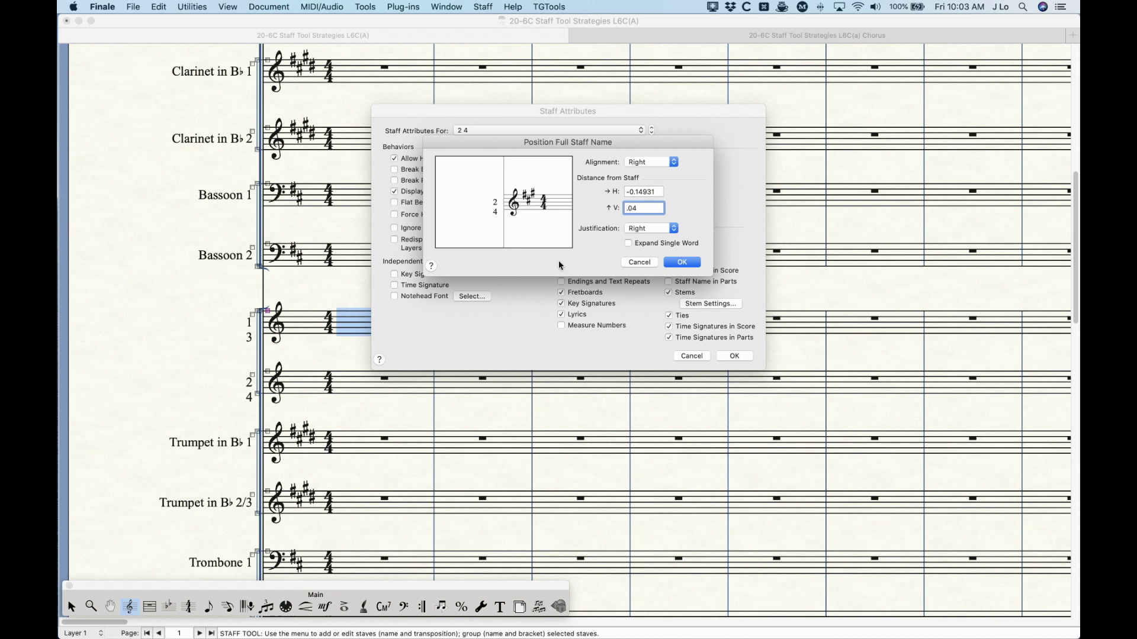
{"action": "left_click", "coordinate": [685, 264]}
Step: Set the 2/4 horn staff's abbreviated name to a vertical position of .04 and apply the staff attributes
{"action": "left_click", "coordinate": [667, 211]}
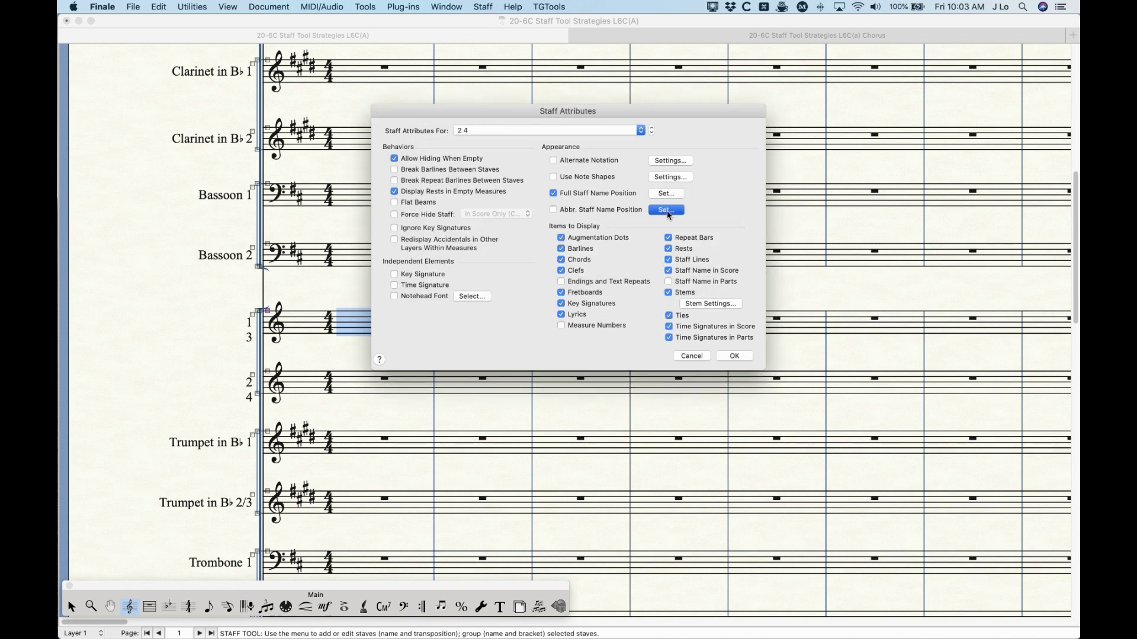
{"action": "left_click", "coordinate": [659, 208]}
{"action": "type", "text": ".04"}
{"action": "key", "text": "Return"}
{"action": "key", "text": "Return"}
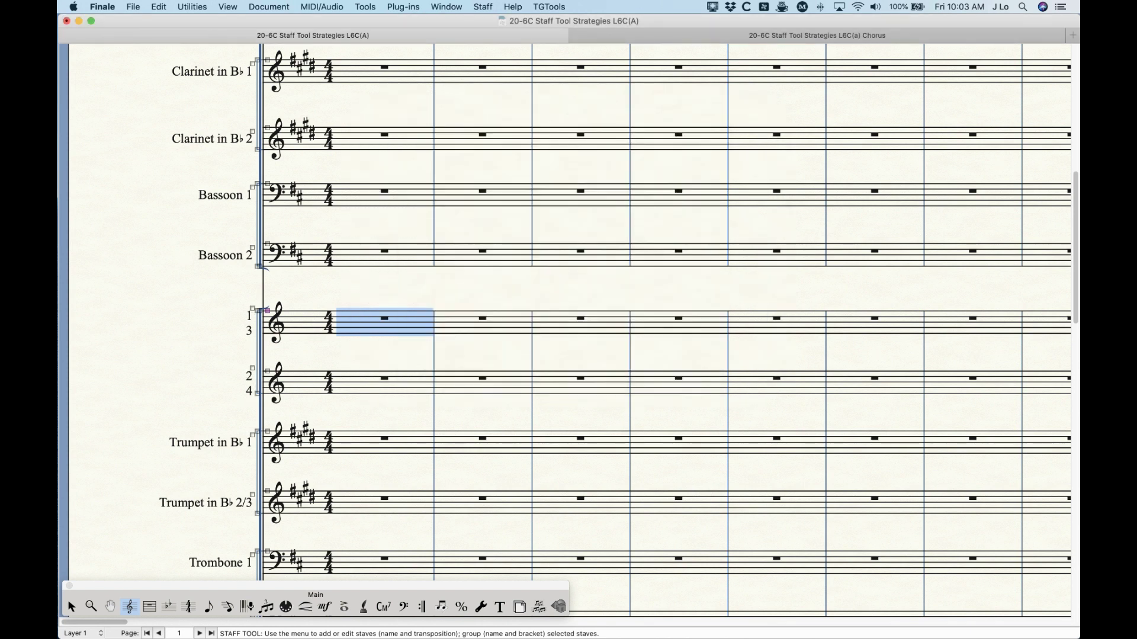
Step: Check the placement of the stacked abbreviated horn numbers on the following page, and return to the first page
{"action": "left_click", "coordinate": [71, 607]}
{"action": "left_click", "coordinate": [426, 290]}
{"action": "scroll", "coordinate": [435, 353], "scroll_direction": "right", "scroll_amount": 10}
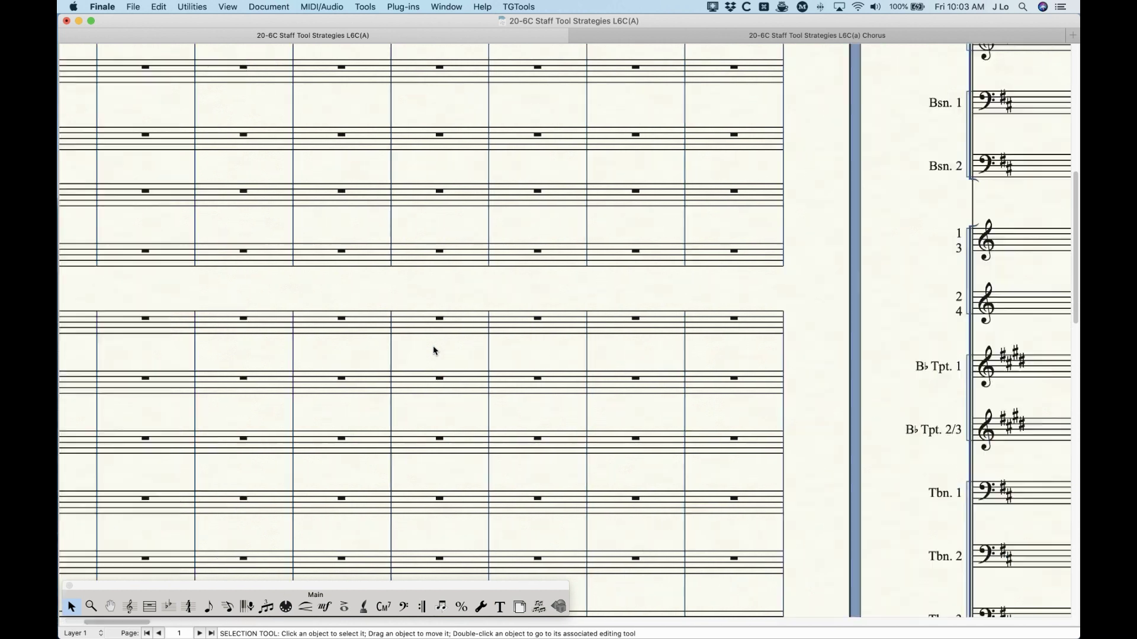
{"action": "scroll", "coordinate": [554, 314], "scroll_direction": "left", "scroll_amount": 10}
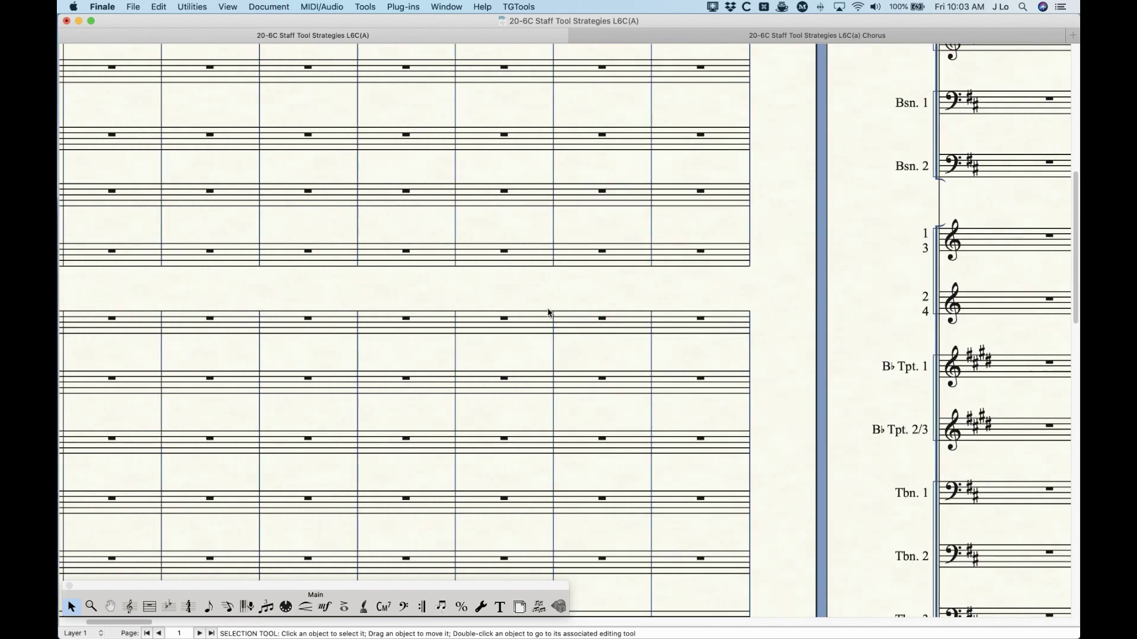
{"action": "scroll", "coordinate": [359, 311], "scroll_direction": "left", "scroll_amount": 3}
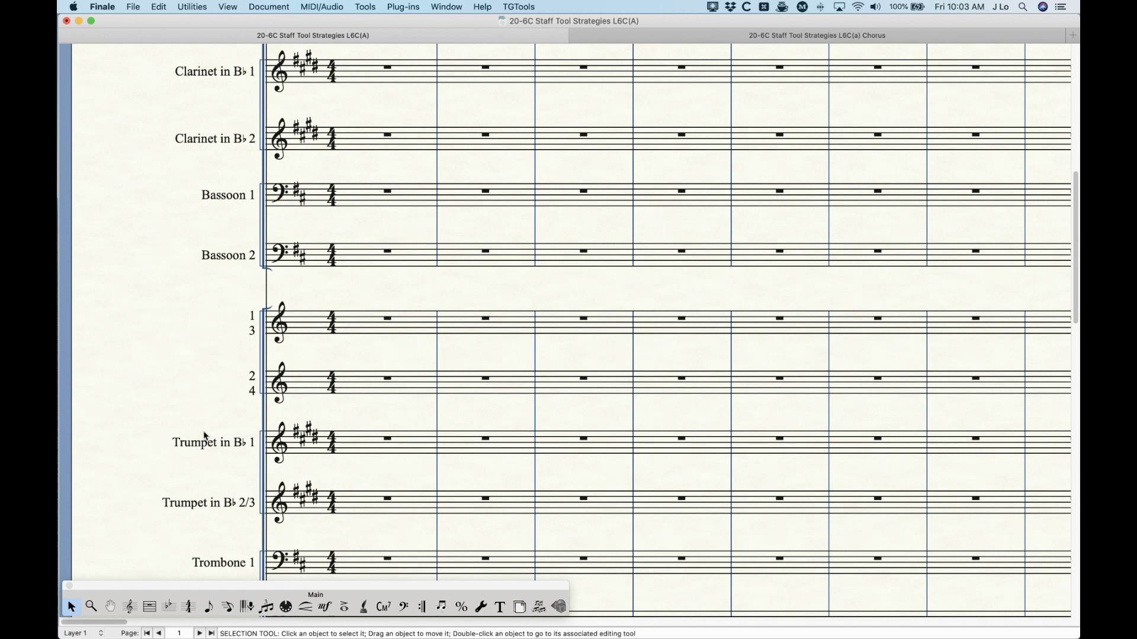
Step: Add a staff group to the 1/3 horn staff with the full group name "Horn in F"
{"action": "left_click", "coordinate": [129, 607]}
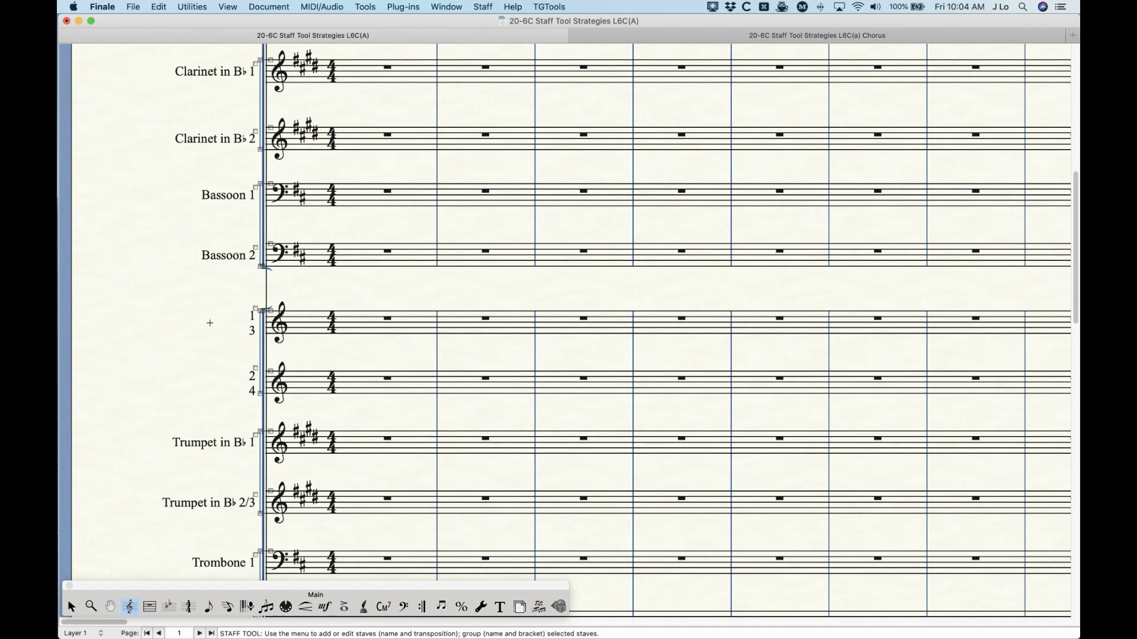
{"action": "left_click", "coordinate": [321, 337]}
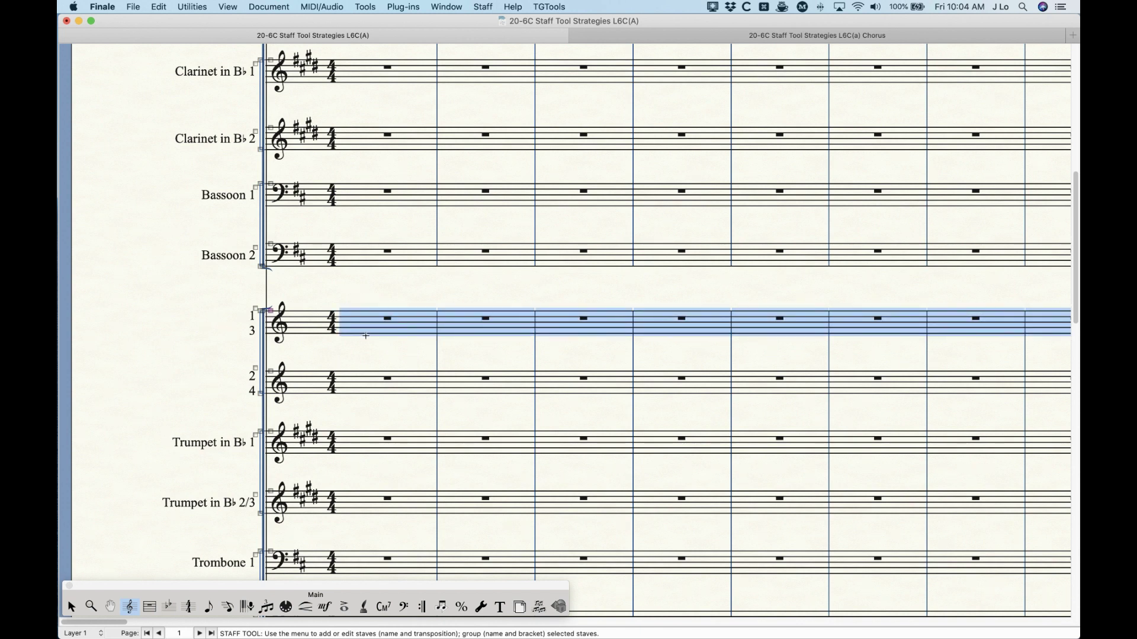
{"action": "left_click", "coordinate": [486, 6]}
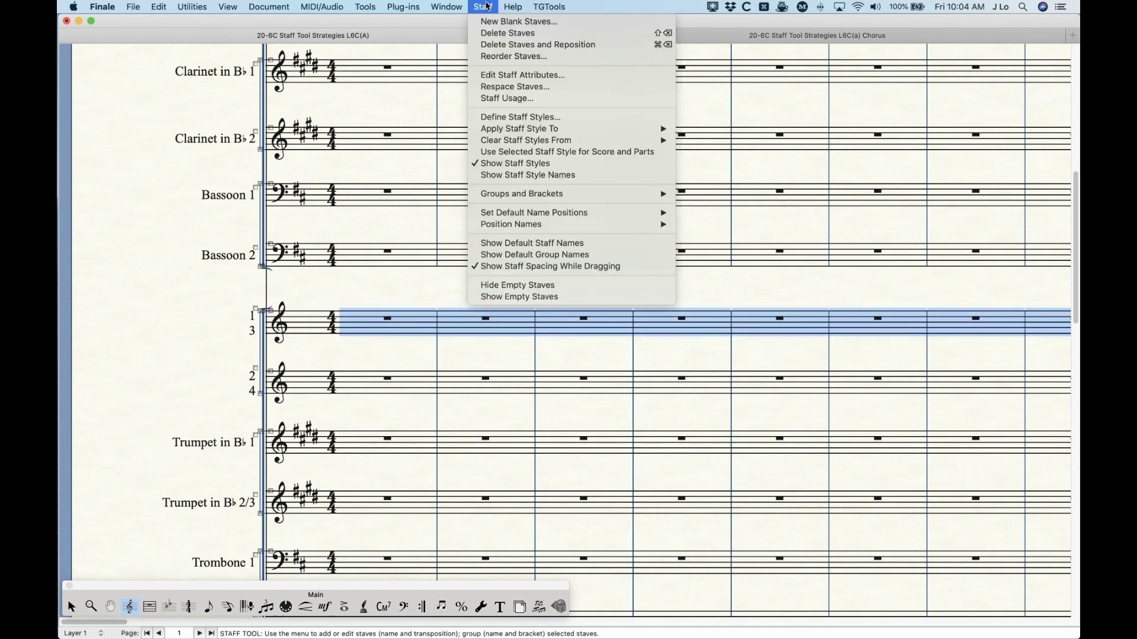
{"action": "mouse_move", "coordinate": [546, 198]}
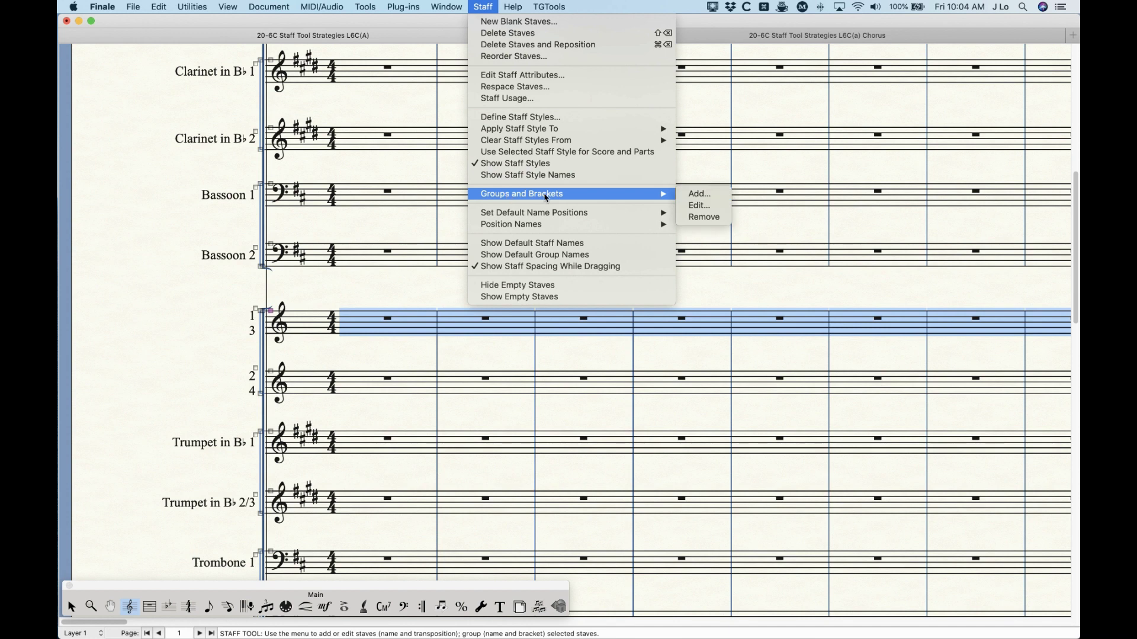
{"action": "left_click", "coordinate": [700, 193]}
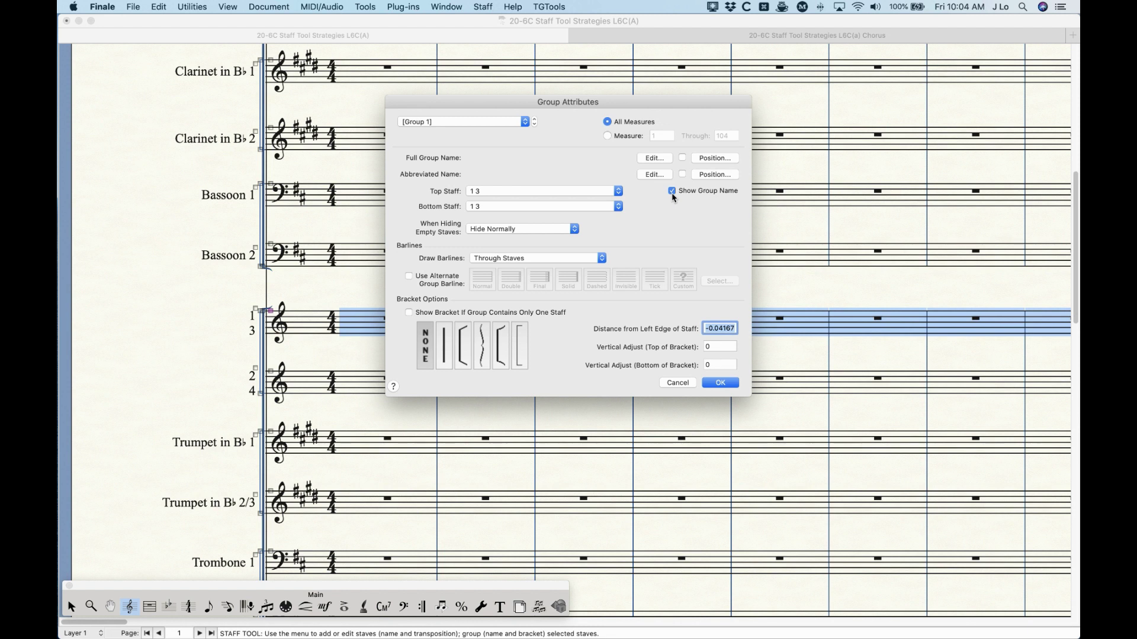
{"action": "left_click", "coordinate": [654, 158]}
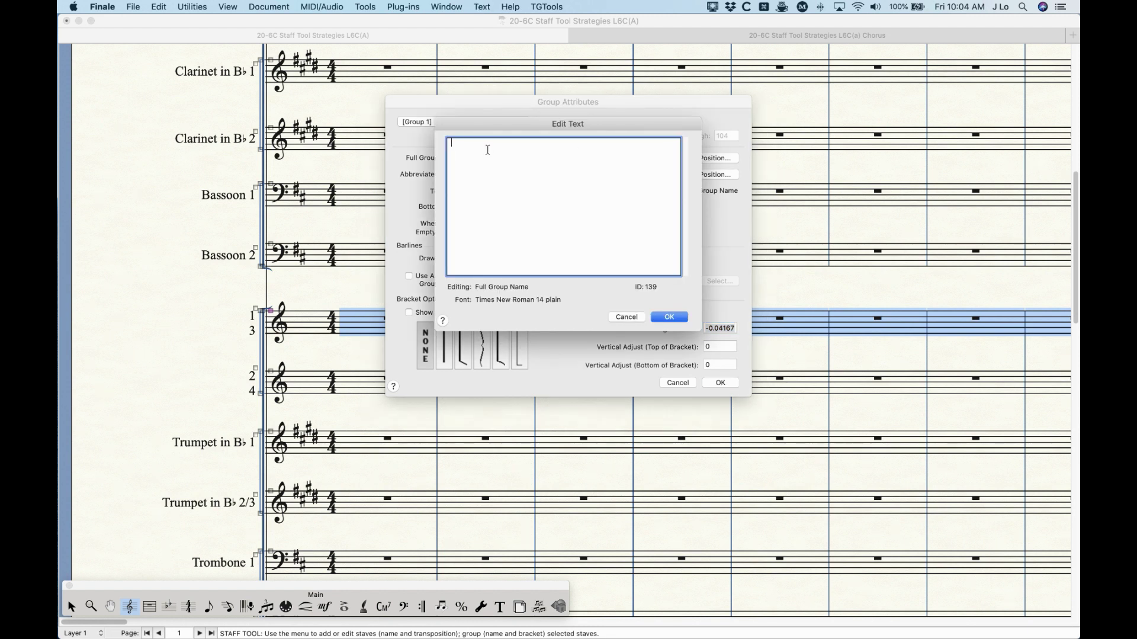
{"action": "type", "text": "Horn in F"}
{"action": "left_click", "coordinate": [667, 317]}
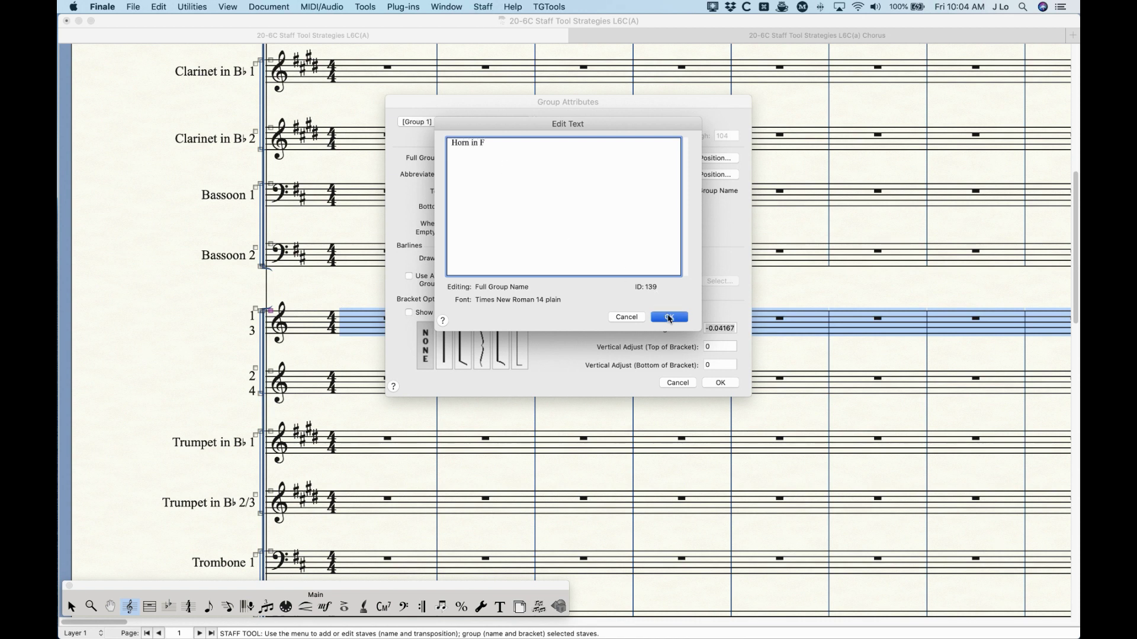
Step: Set the 1/3 horn group's abbreviated name to "Hn."
{"action": "left_click", "coordinate": [654, 174]}
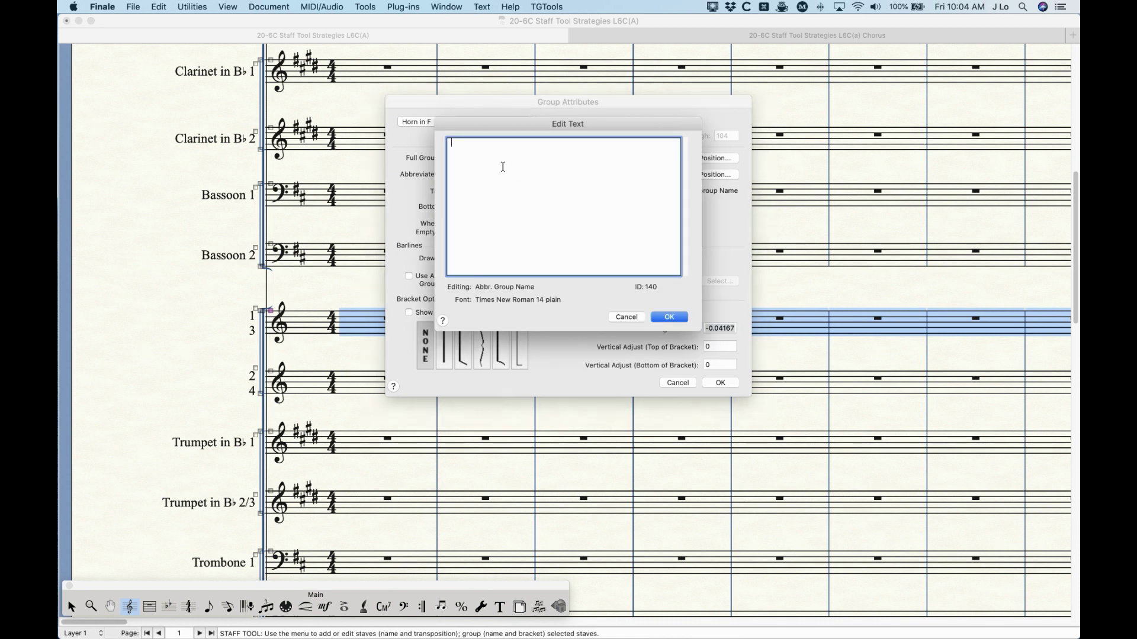
{"action": "type", "text": "Hn."}
{"action": "left_click", "coordinate": [671, 317]}
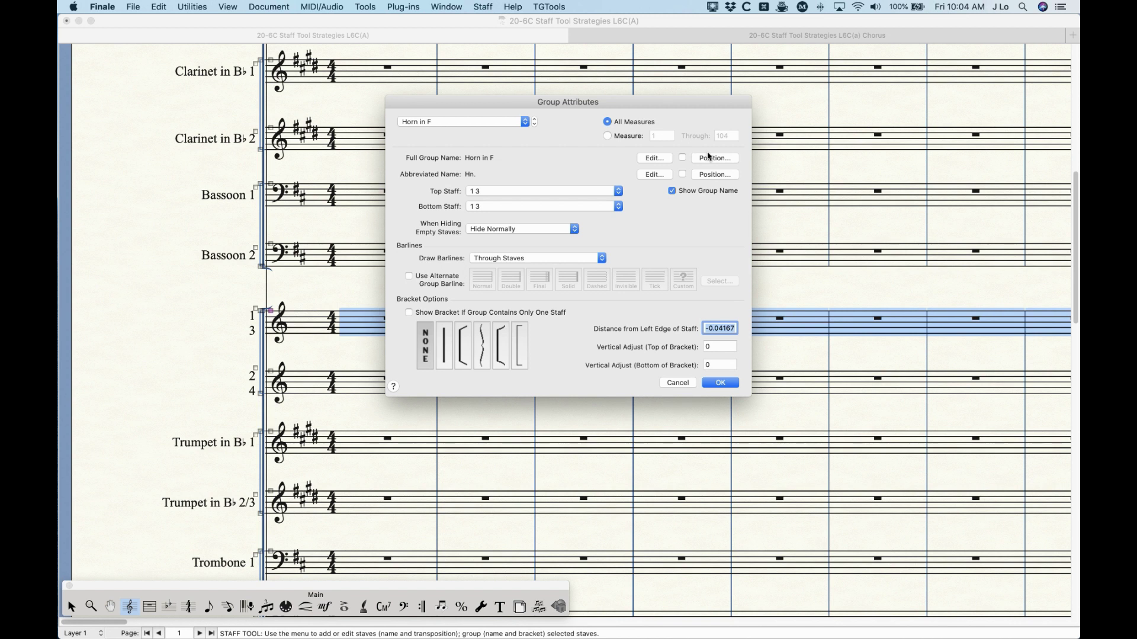
Step: Set the horizontal position of the 1/3 horn group's full name to -0.3
{"action": "left_click", "coordinate": [708, 158]}
{"action": "left_click", "coordinate": [651, 192]}
{"action": "key", "text": "BackSpace"}
{"action": "key", "text": "BackSpace"}
{"action": "type", "text": "3"}
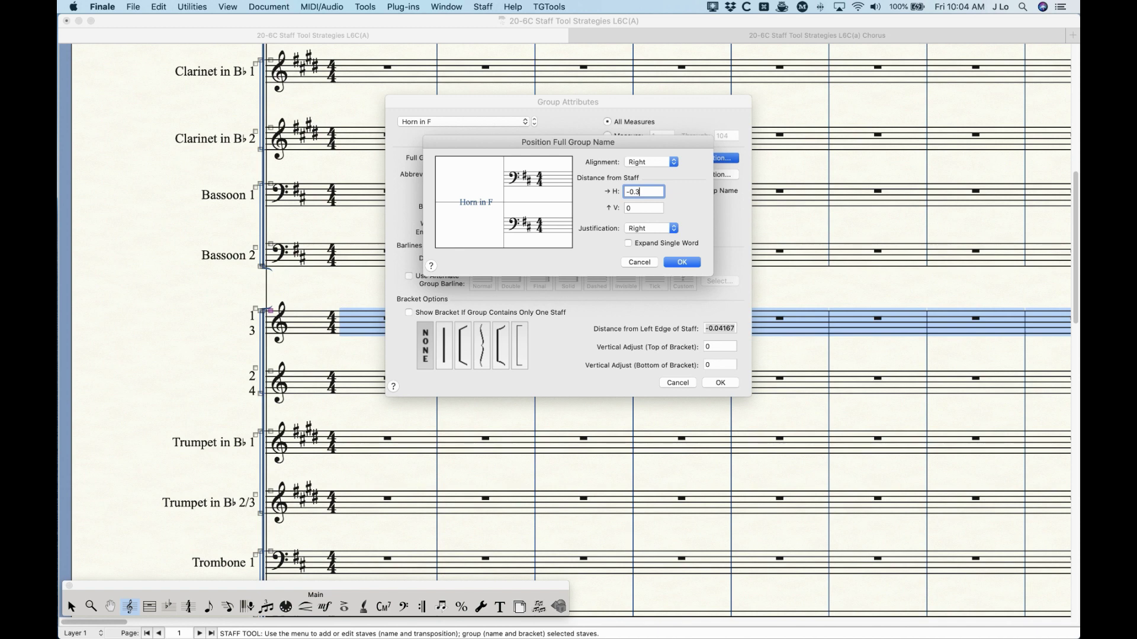
{"action": "key", "text": "Return"}
Step: Set the 1/3 horn group's abbreviated name to a horizontal position of -0.3 and apply the group attributes
{"action": "left_click", "coordinate": [725, 175]}
{"action": "left_click", "coordinate": [657, 193]}
{"action": "key", "text": "BackSpace"}
{"action": "key", "text": "BackSpace"}
{"action": "type", "text": "3"}
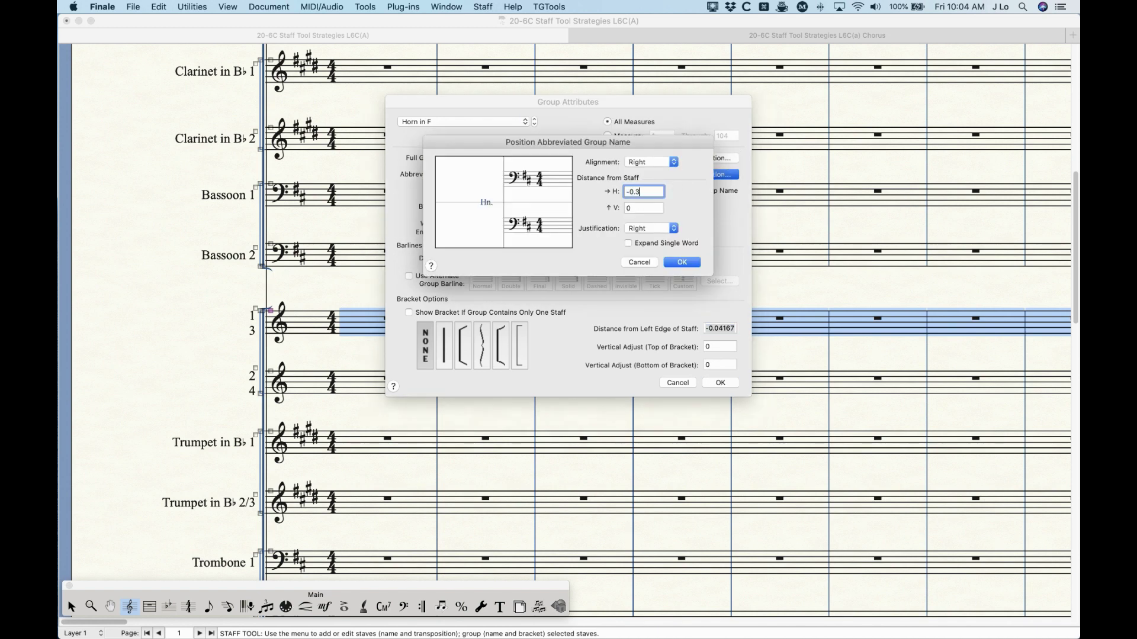
{"action": "key", "text": "Return"}
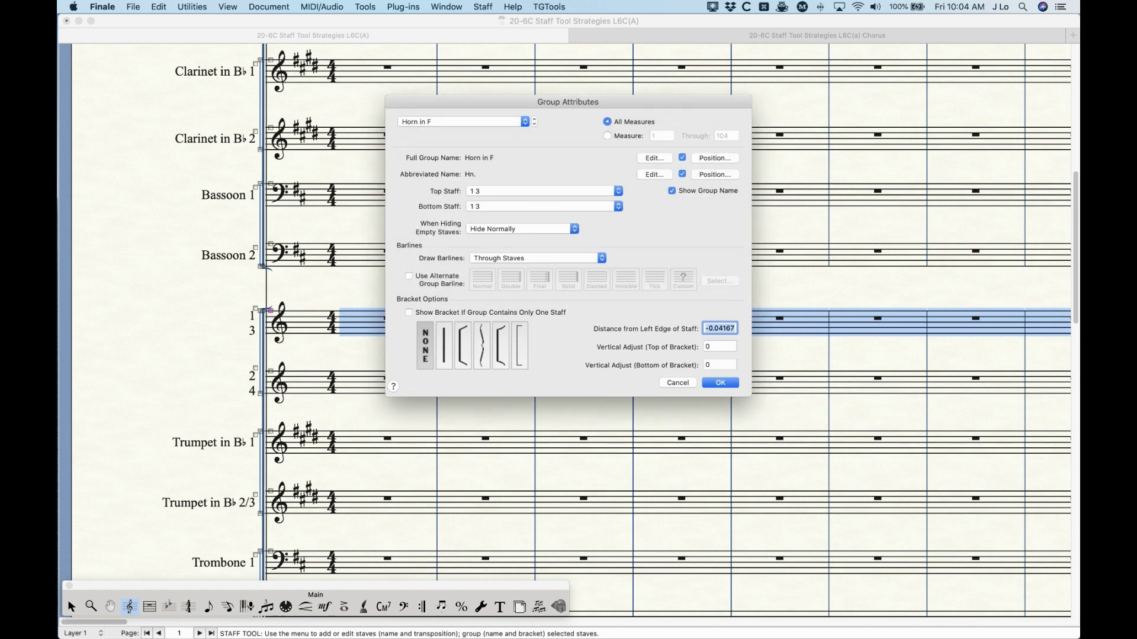
{"action": "key", "text": "Return"}
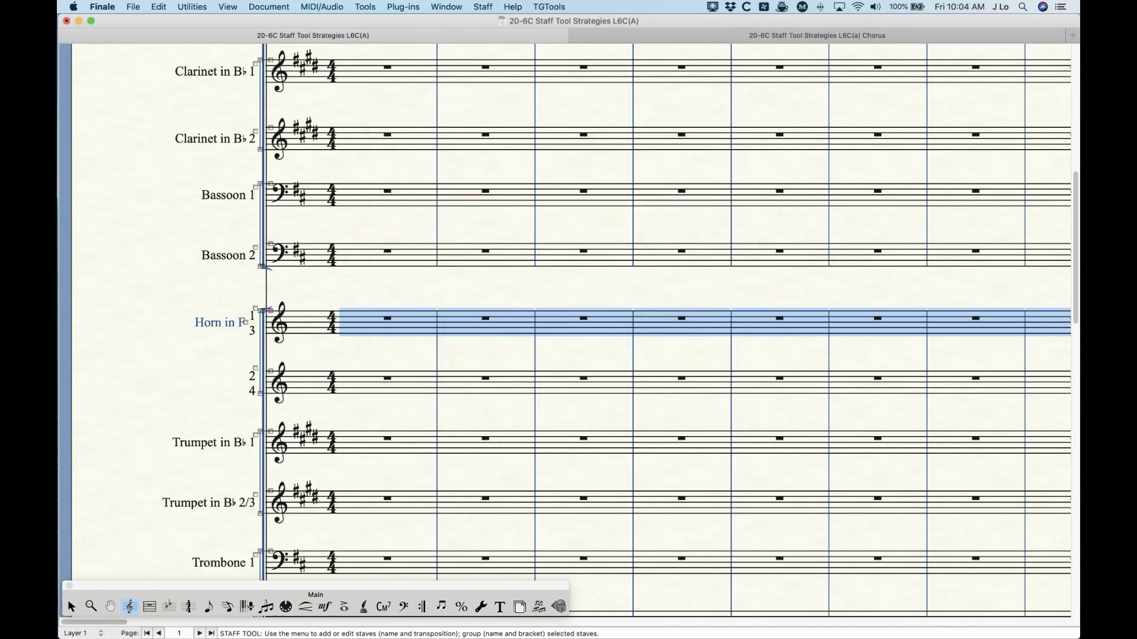
Step: Add a staff group to the 2/4 horn staff with the full group name "Horn in F"
{"action": "left_click", "coordinate": [223, 384]}
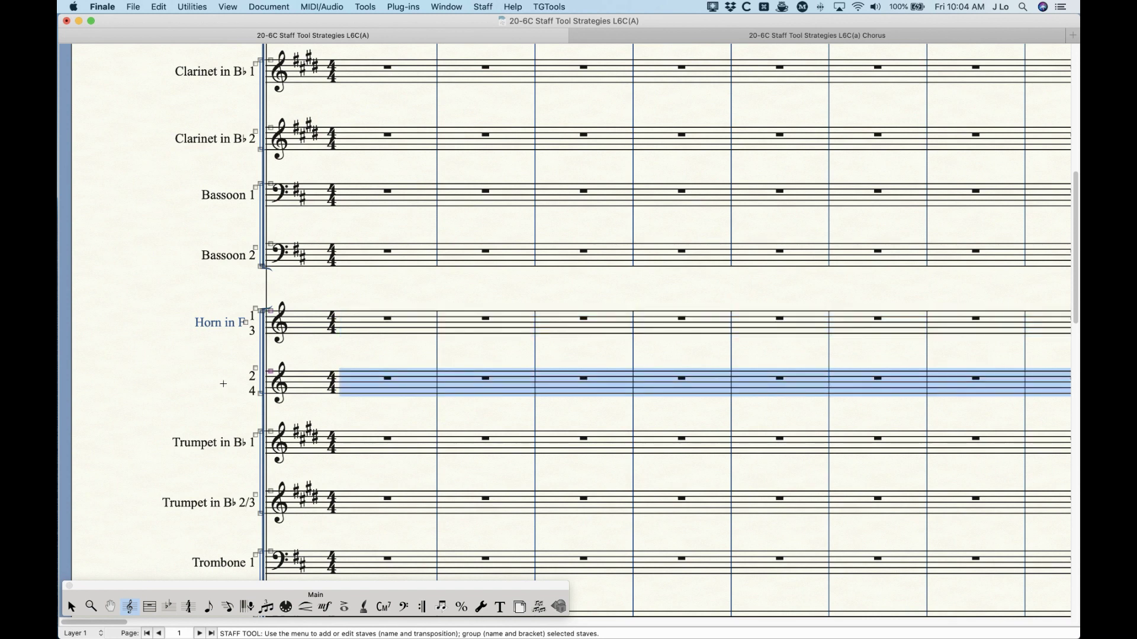
{"action": "left_click", "coordinate": [483, 7]}
{"action": "mouse_move", "coordinate": [508, 190]}
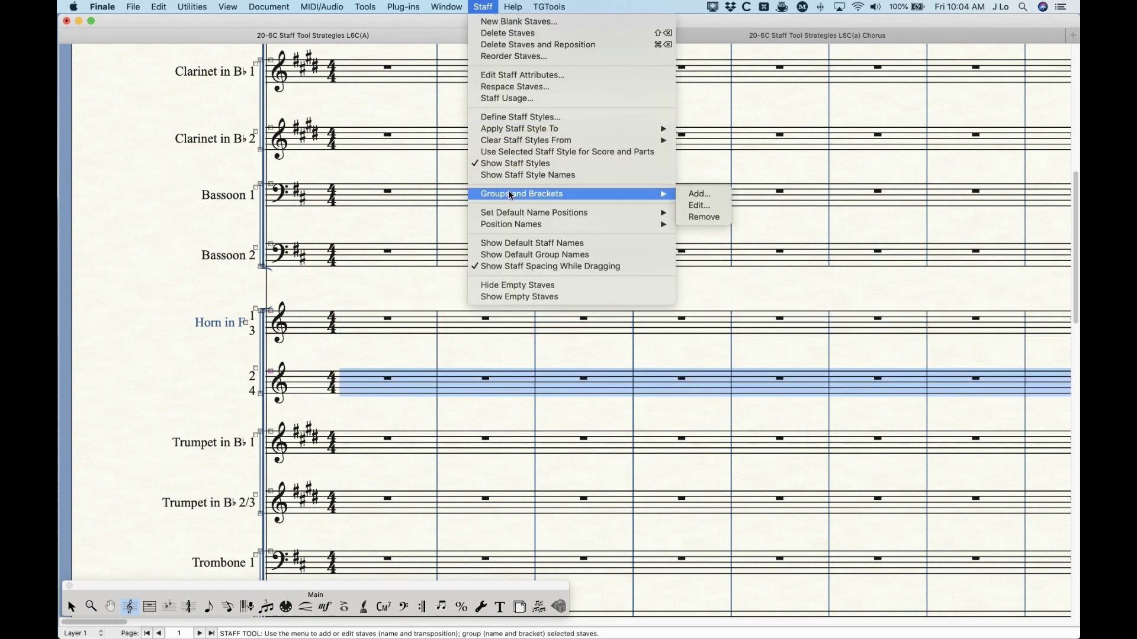
{"action": "left_click", "coordinate": [701, 195]}
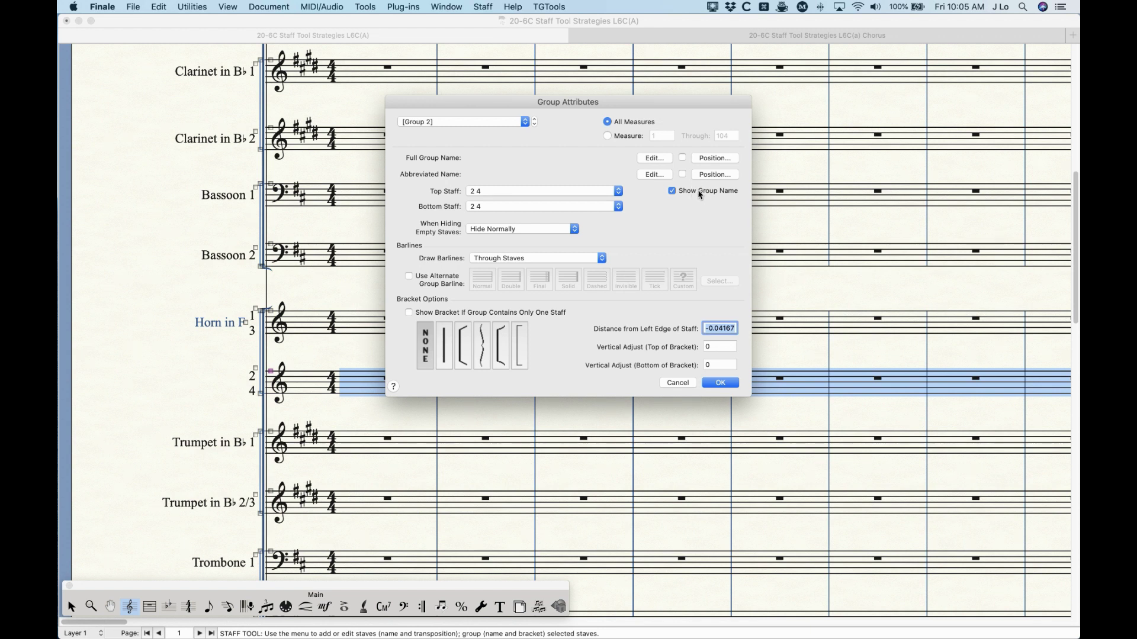
{"action": "left_click", "coordinate": [655, 157]}
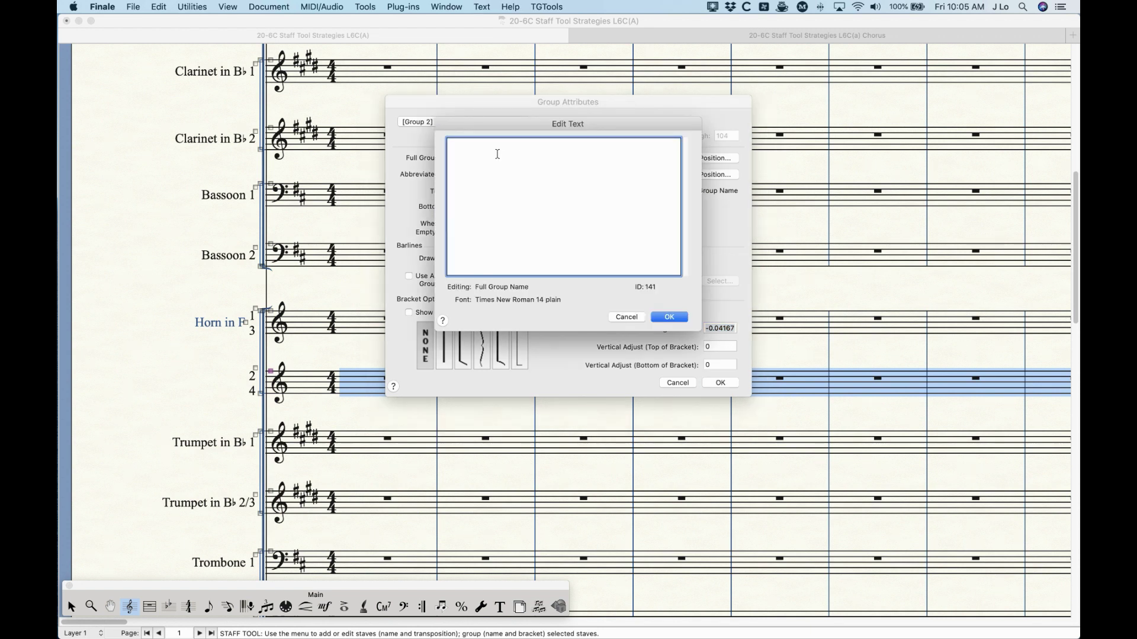
{"action": "type", "text": "Horn in F"}
{"action": "key", "text": "Return"}
Step: Set the 2/4 horn group's full name to a horizontal position of -.3 and enter "Hn." as its abbreviated name
{"action": "left_click", "coordinate": [717, 157]}
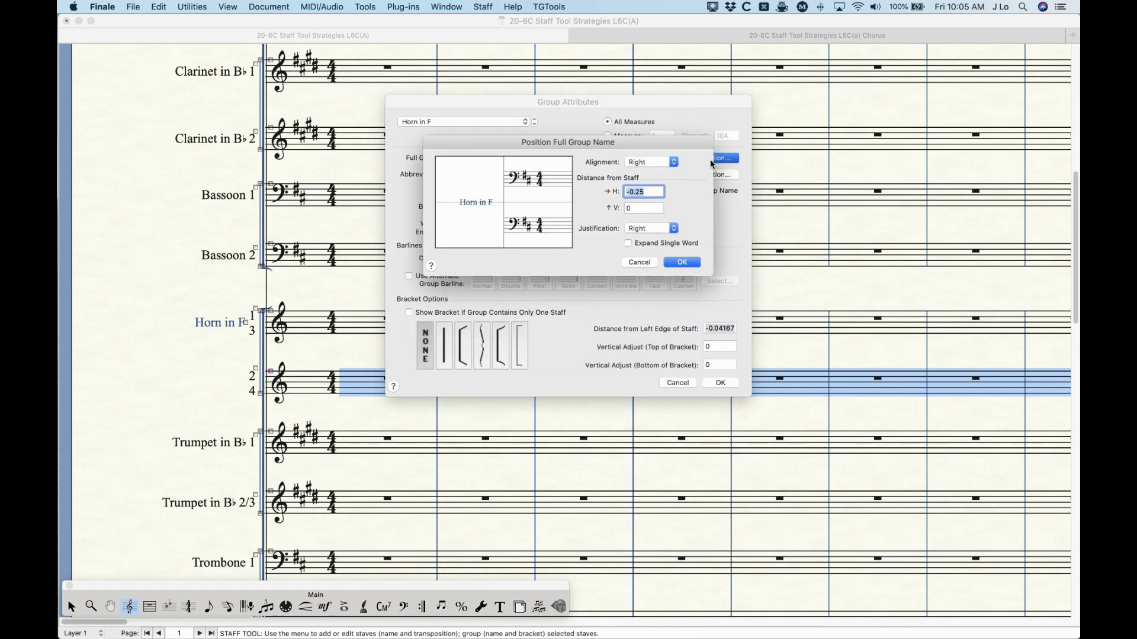
{"action": "type", "text": "-.3"}
{"action": "key", "text": "Return"}
{"action": "left_click", "coordinate": [647, 175]}
{"action": "type", "text": "Hn."}
{"action": "key", "text": "Return"}
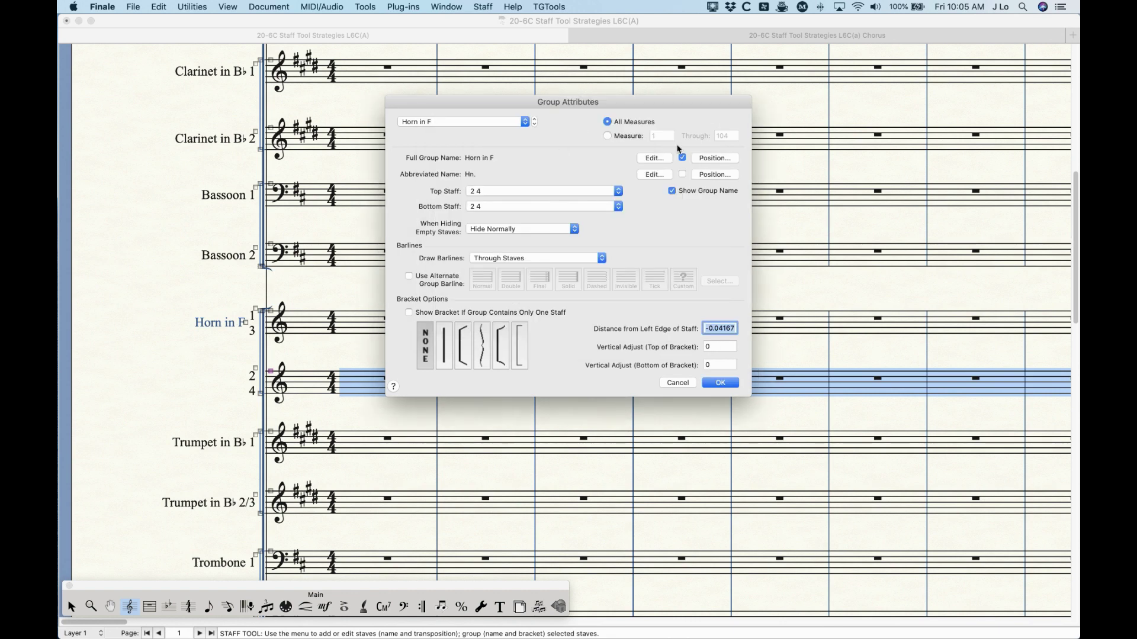
Step: Match the 2/4 horn group's abbreviated name to the 1/3 group's horizontal position, apply the attributes, and check both pages
{"action": "left_click", "coordinate": [714, 174]}
{"action": "type", "text": "-.5"}
{"action": "key", "text": "Return"}
{"action": "key", "text": "Return"}
{"action": "left_click", "coordinate": [71, 607]}
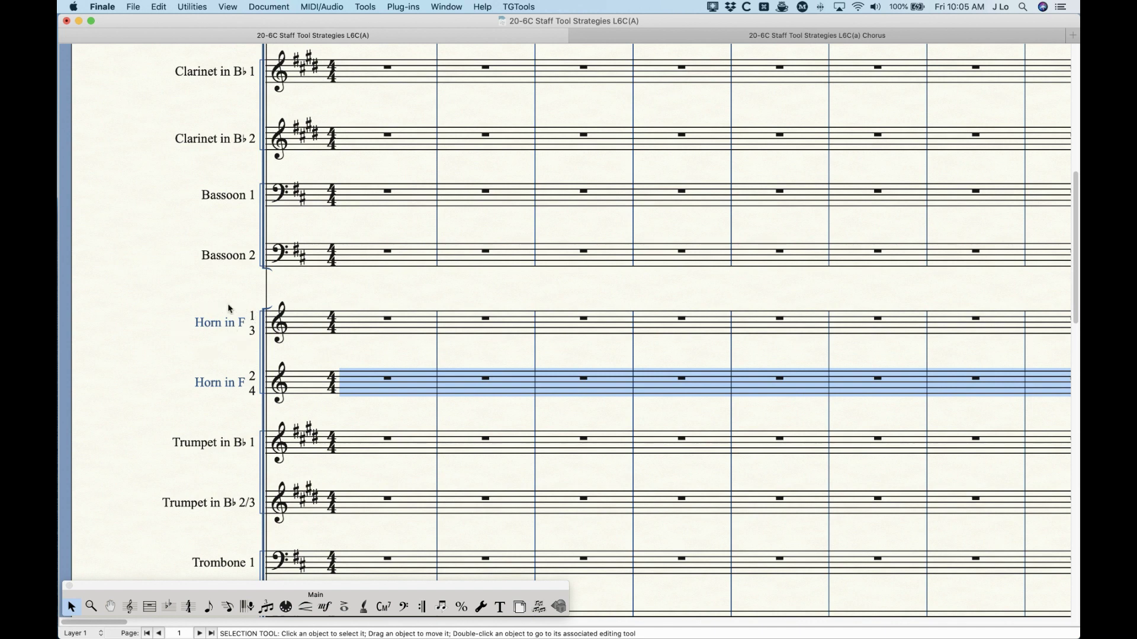
{"action": "scroll", "coordinate": [290, 367], "scroll_direction": "right", "scroll_amount": 15}
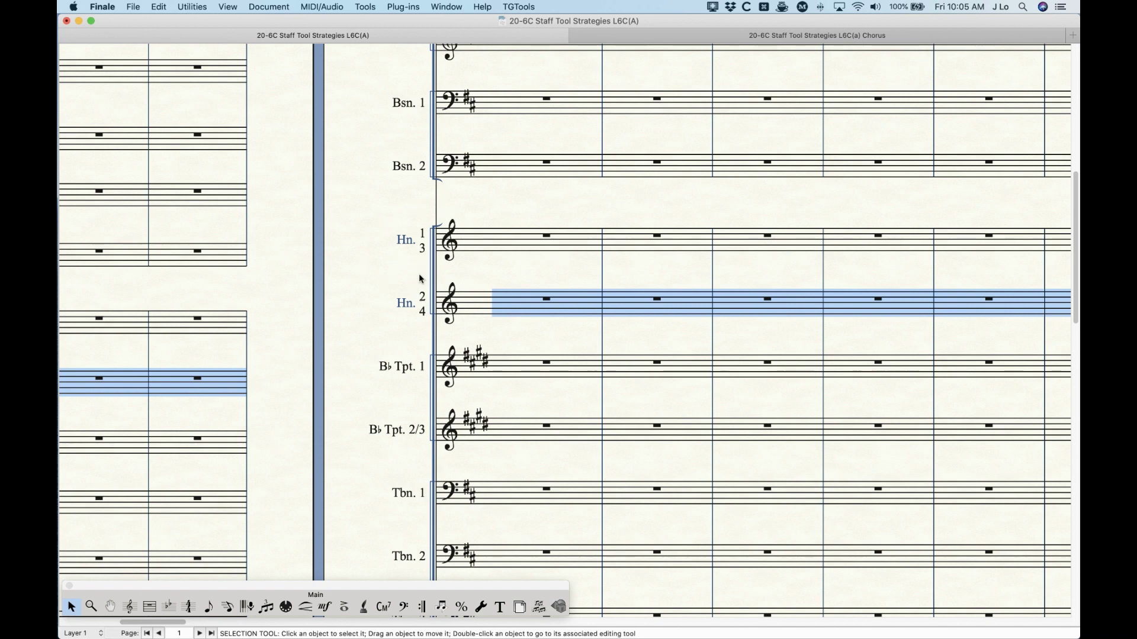
{"action": "scroll", "coordinate": [422, 386], "scroll_direction": "left", "scroll_amount": 15}
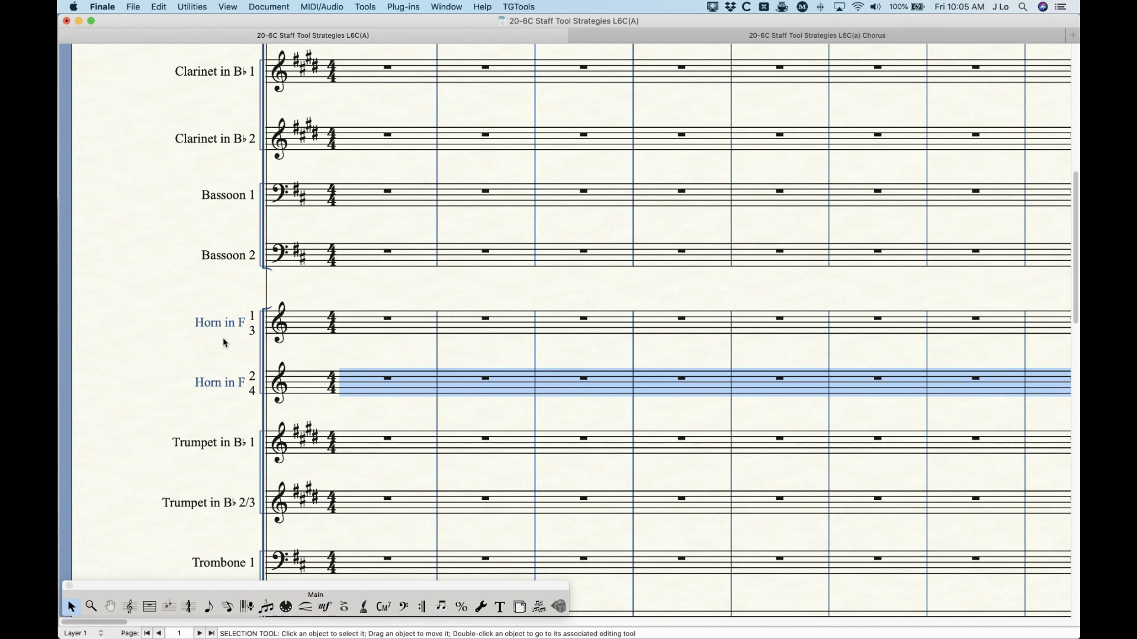
Step: Add the lines Snare Drum, Bass Drum, Sus. Cym. and Triangle below Percussion in the percussion staff's full name
{"action": "scroll", "coordinate": [224, 361], "scroll_direction": "down", "scroll_amount": 10}
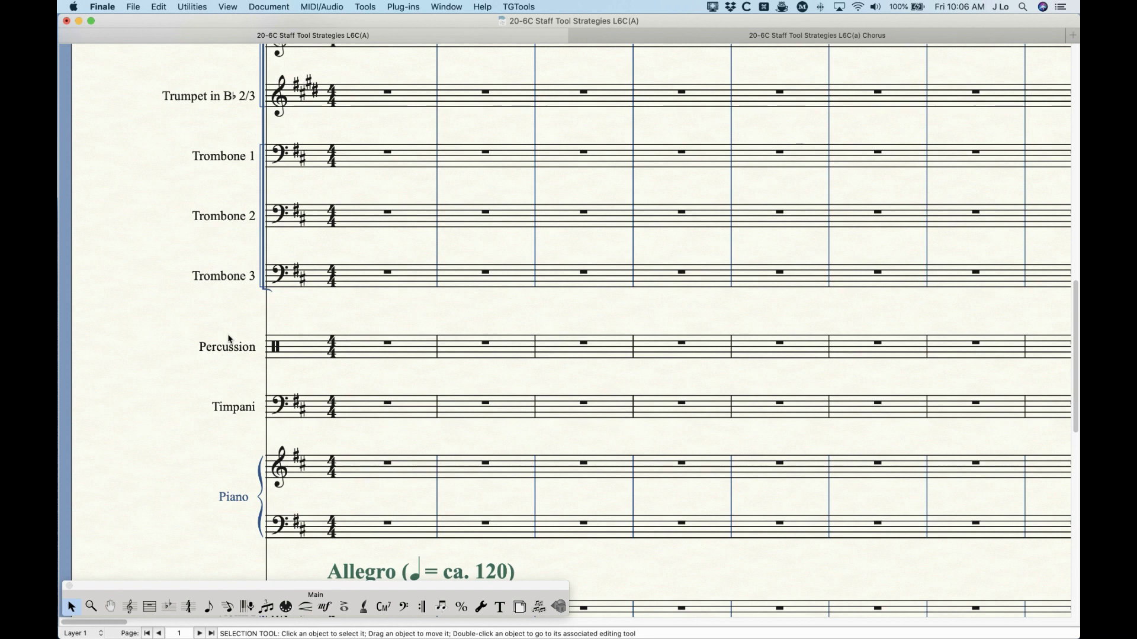
{"action": "key", "text": "super+k"}
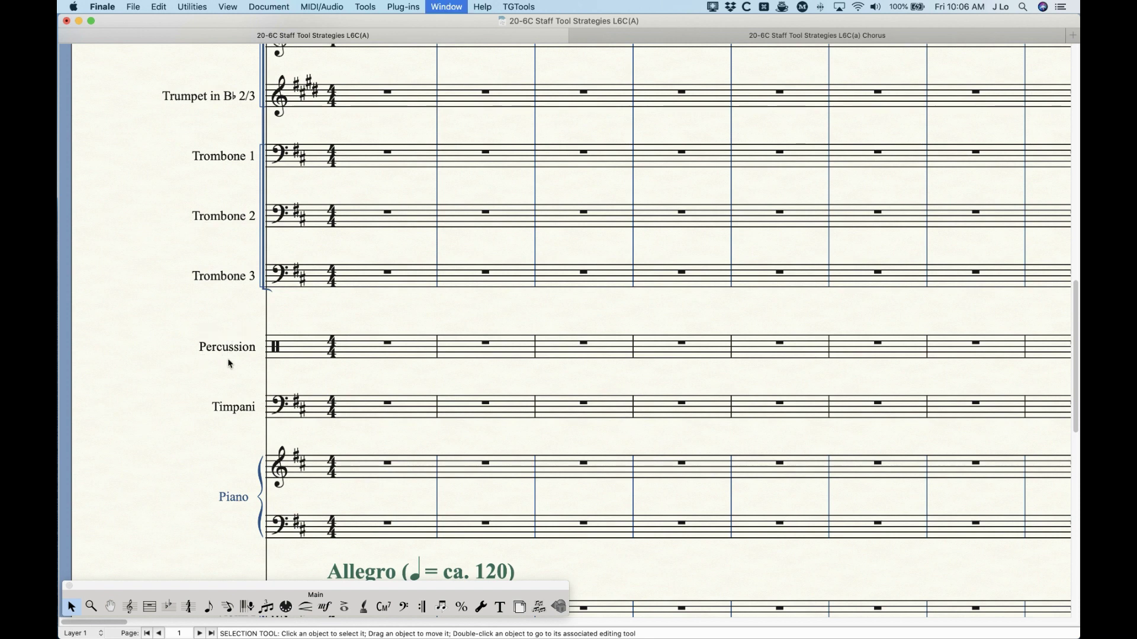
{"action": "left_click", "coordinate": [125, 240]}
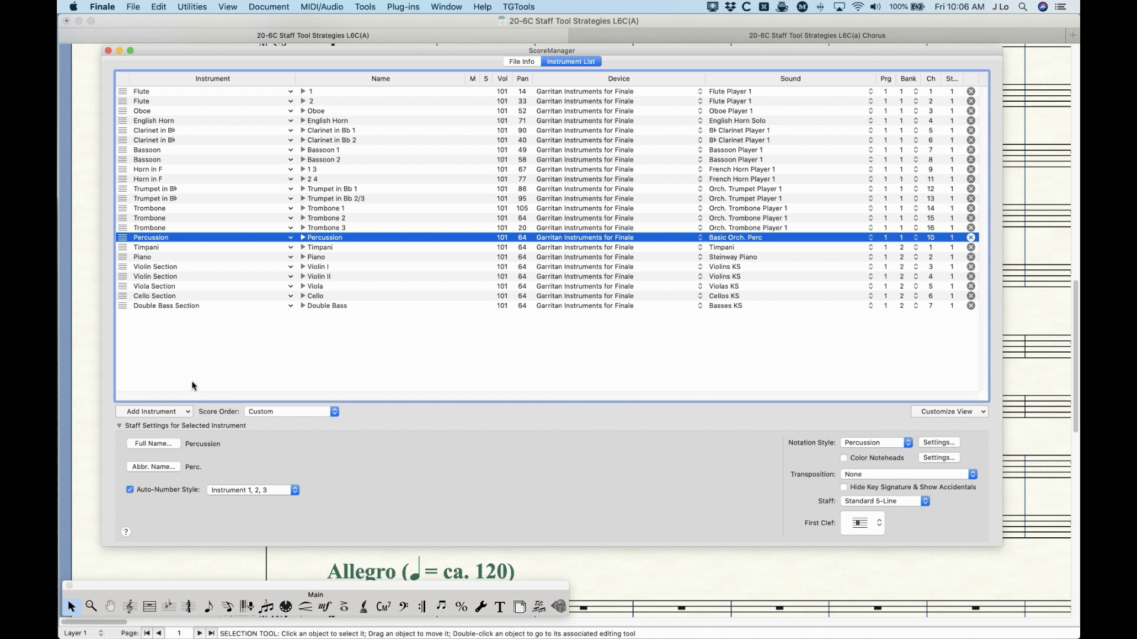
{"action": "left_click", "coordinate": [171, 444]}
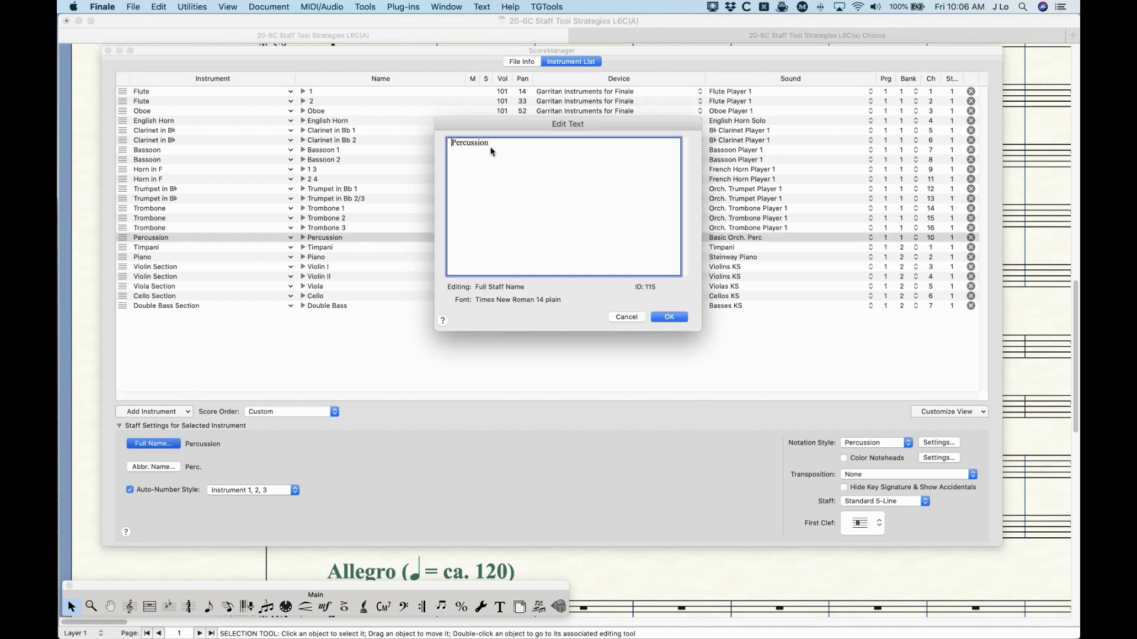
{"action": "type", "text": "Snare D"}
{"action": "type", "text": "rum "}
{"action": "type", "text": "Bass Drum "}
{"action": "type", "text": "Sus. Cym. "}
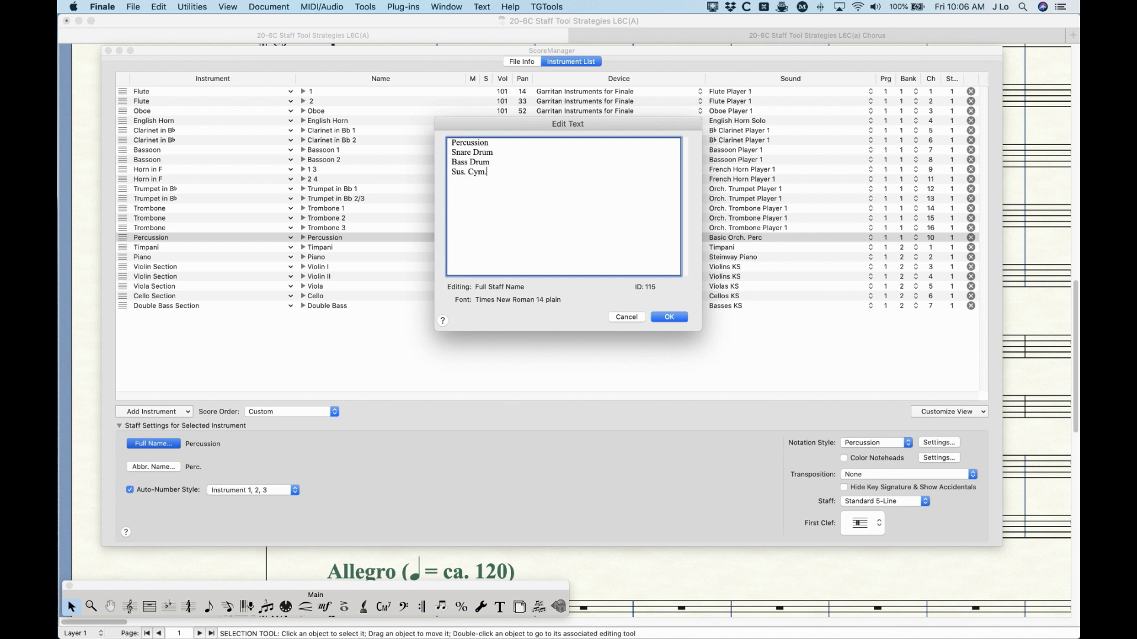
{"action": "type", "text": "Triangle"}
Step: Set the four instrument lines under Percussion to font size 10, confirm the name, and close the ScoreManager
{"action": "left_click_drag", "start_coordinate": [489, 184], "coordinate": [450, 153]}
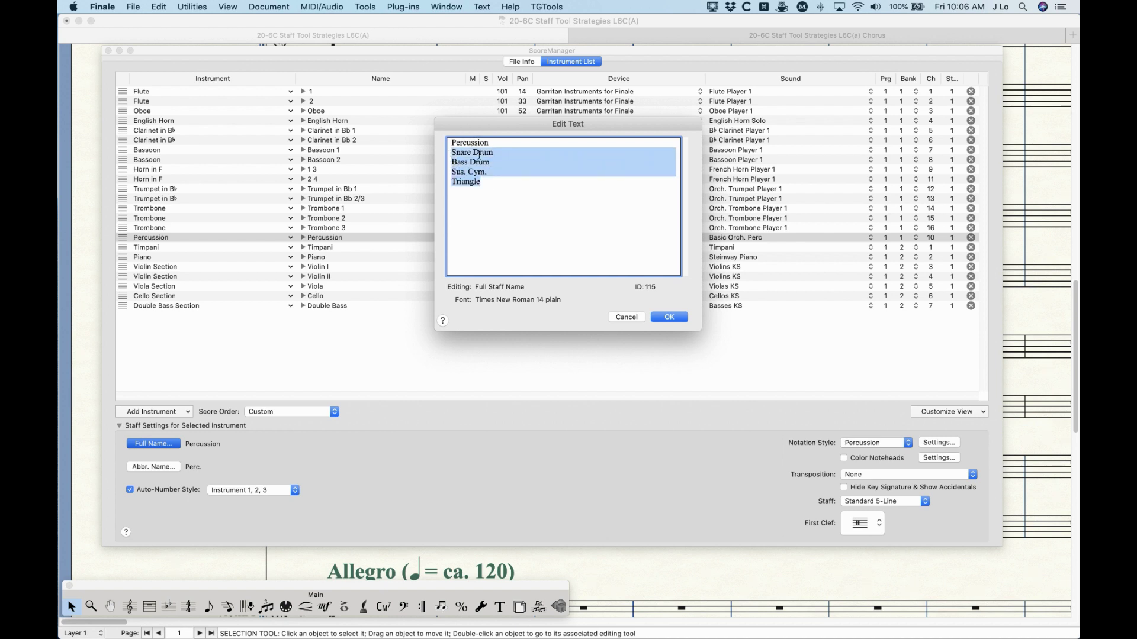
{"action": "left_click", "coordinate": [484, 6]}
{"action": "left_click", "coordinate": [482, 7]}
{"action": "mouse_move", "coordinate": [487, 37]}
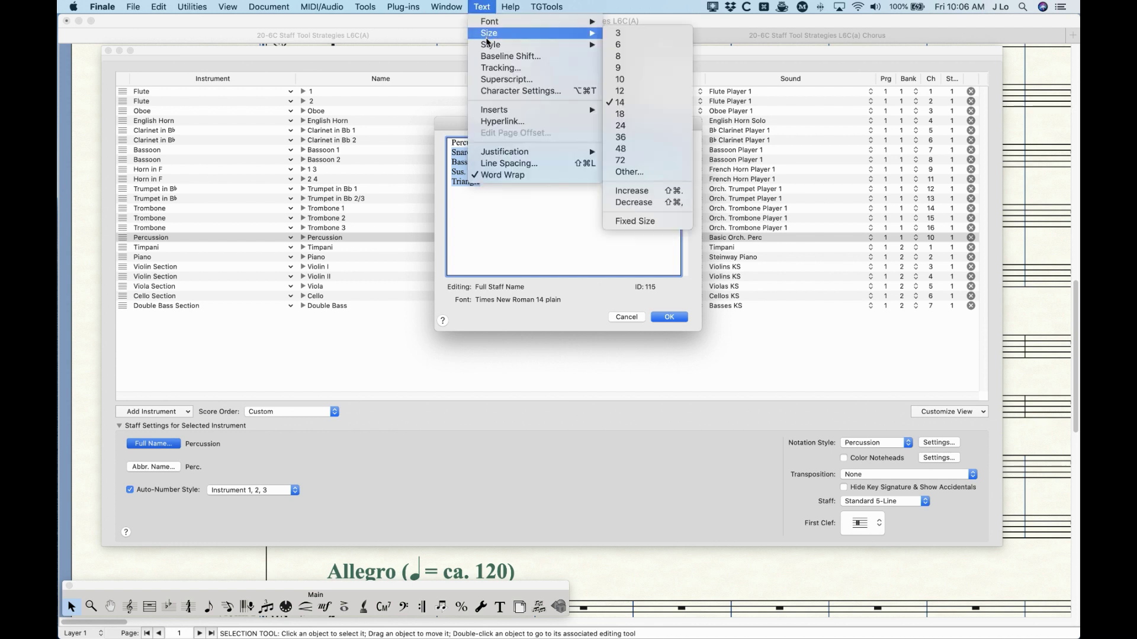
{"action": "left_click", "coordinate": [621, 79]}
{"action": "left_click", "coordinate": [488, 176]}
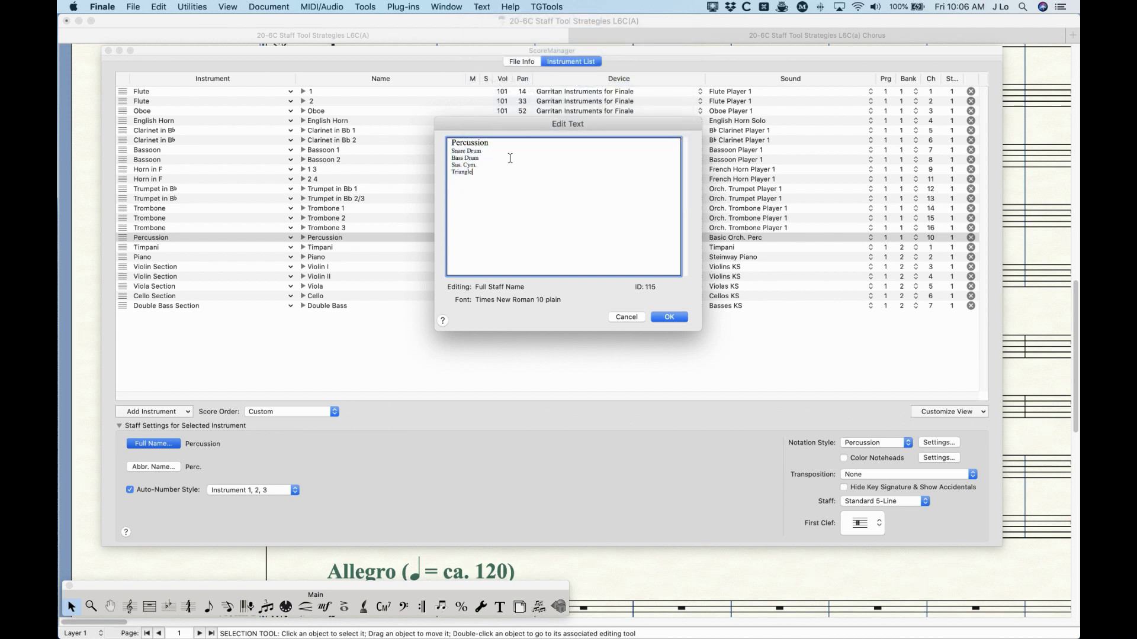
{"action": "left_click", "coordinate": [669, 318]}
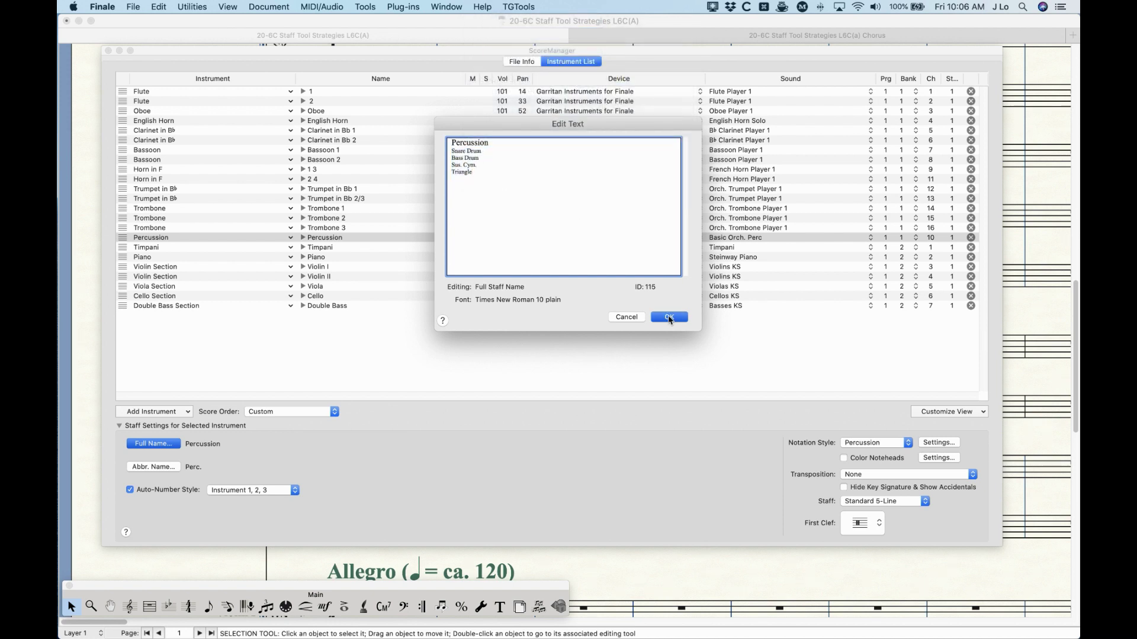
{"action": "left_click", "coordinate": [109, 51]}
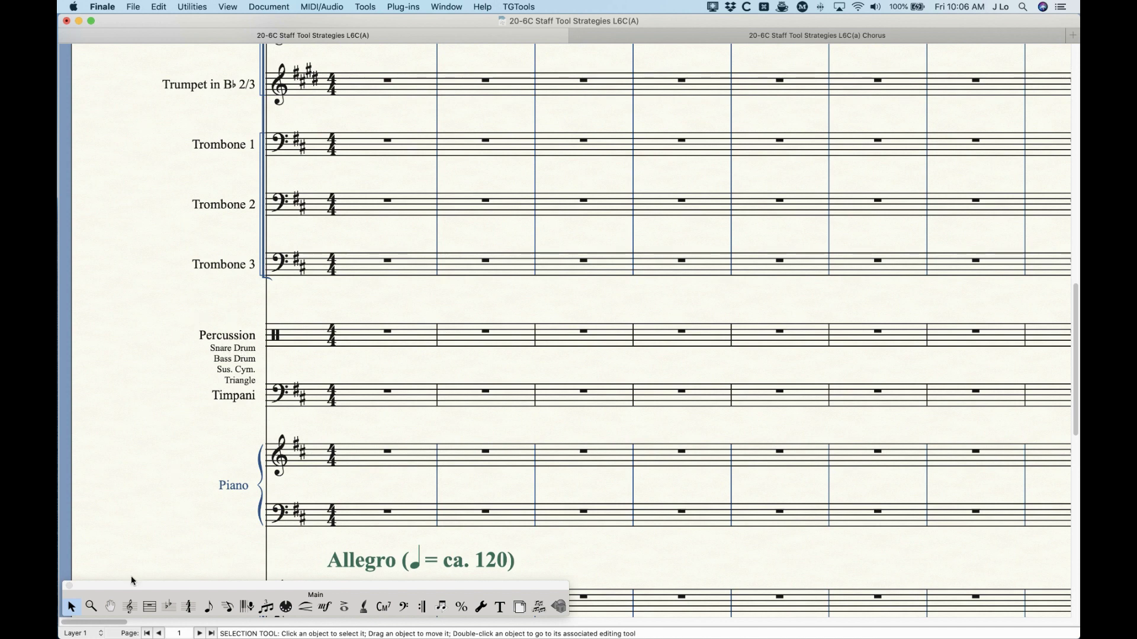
Step: Move the percussion staff's full name up so the stacked lines are roughly centred on the staff and clear of Timpani
{"action": "left_click_drag", "start_coordinate": [231, 343], "coordinate": [233, 323]}
{"action": "left_click", "coordinate": [346, 318]}
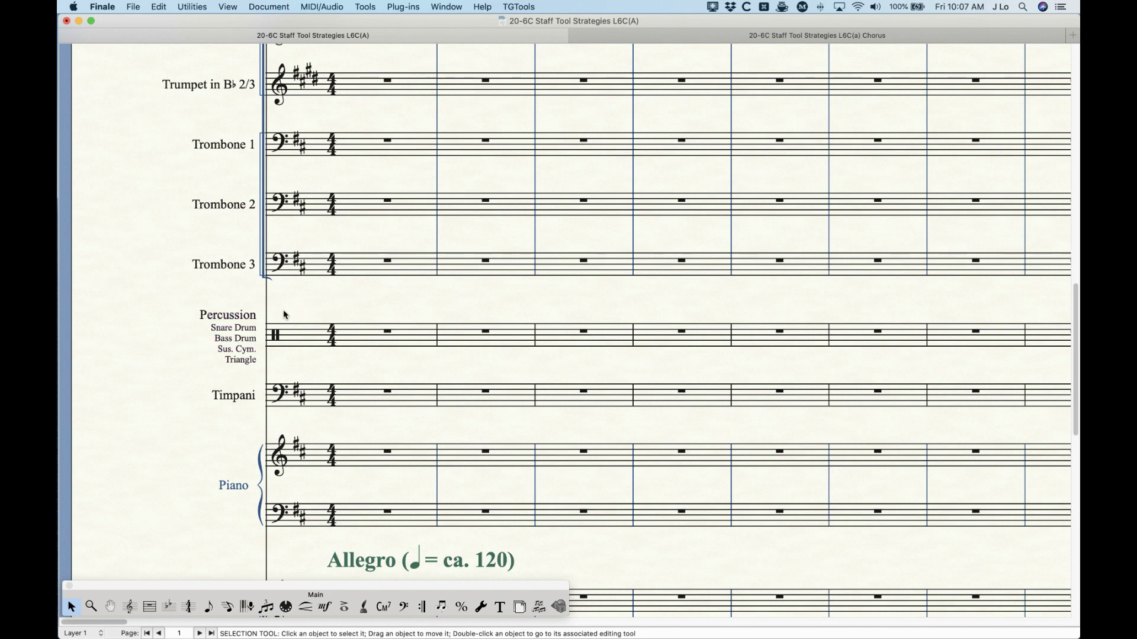
Step: Check the full staff name position option in the percussion staff's attributes, and dismiss them without changes
{"action": "left_click", "coordinate": [130, 607]}
{"action": "double_click", "coordinate": [398, 332]}
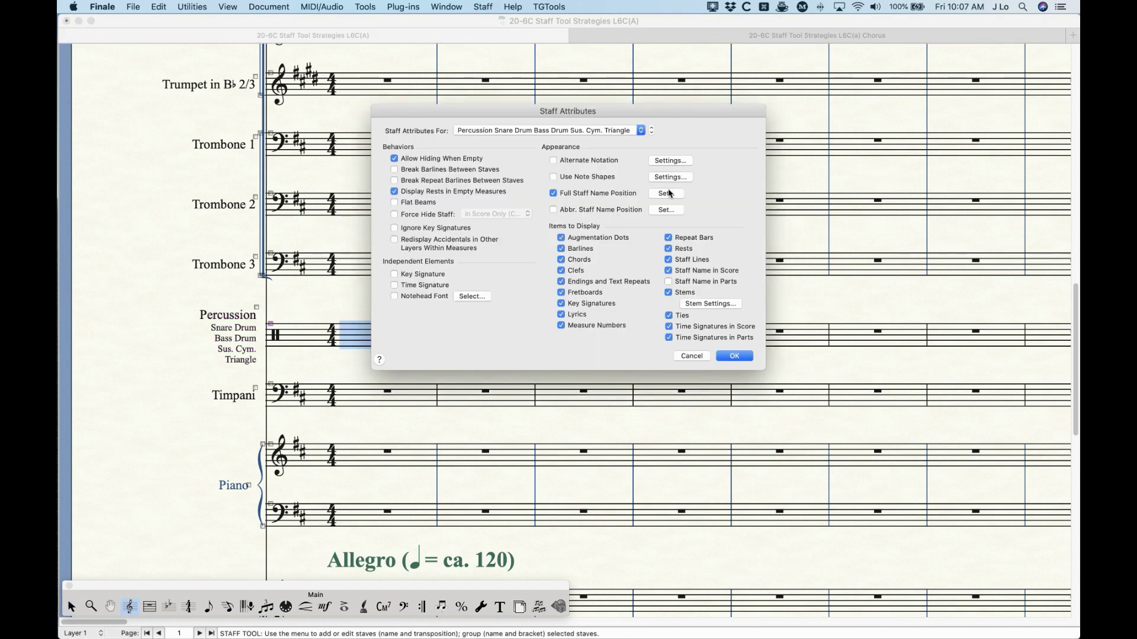
{"action": "left_click", "coordinate": [692, 355]}
{"action": "left_click", "coordinate": [72, 607]}
{"action": "left_click", "coordinate": [398, 300]}
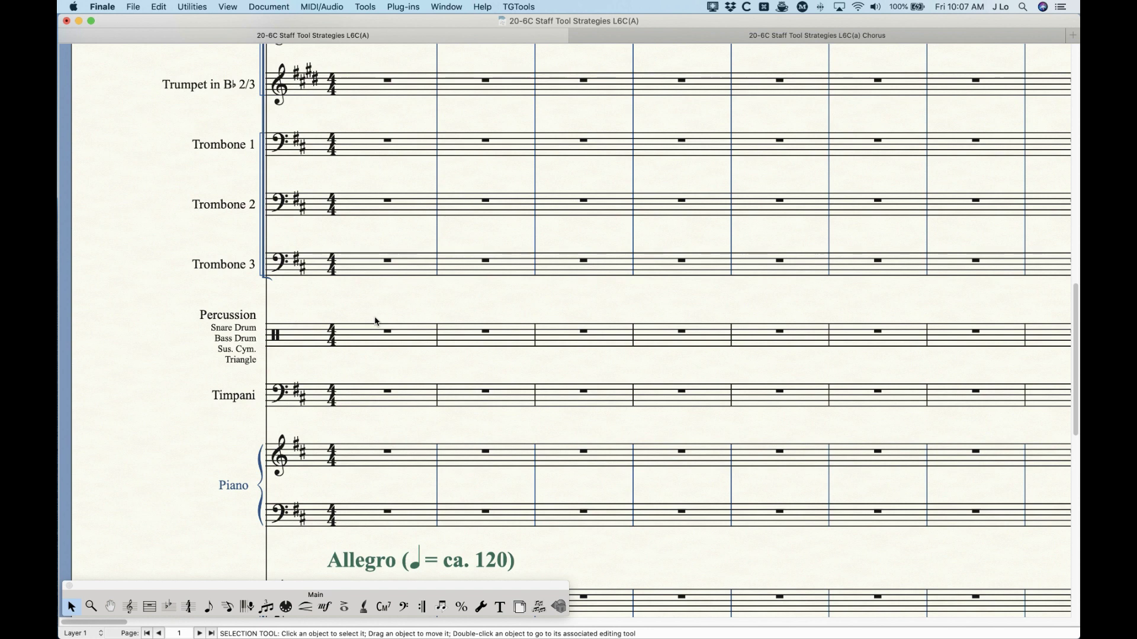
Step: Open the percussion part and examine how the multi-line part name sits on its first and second pages
{"action": "left_click", "coordinate": [270, 7]}
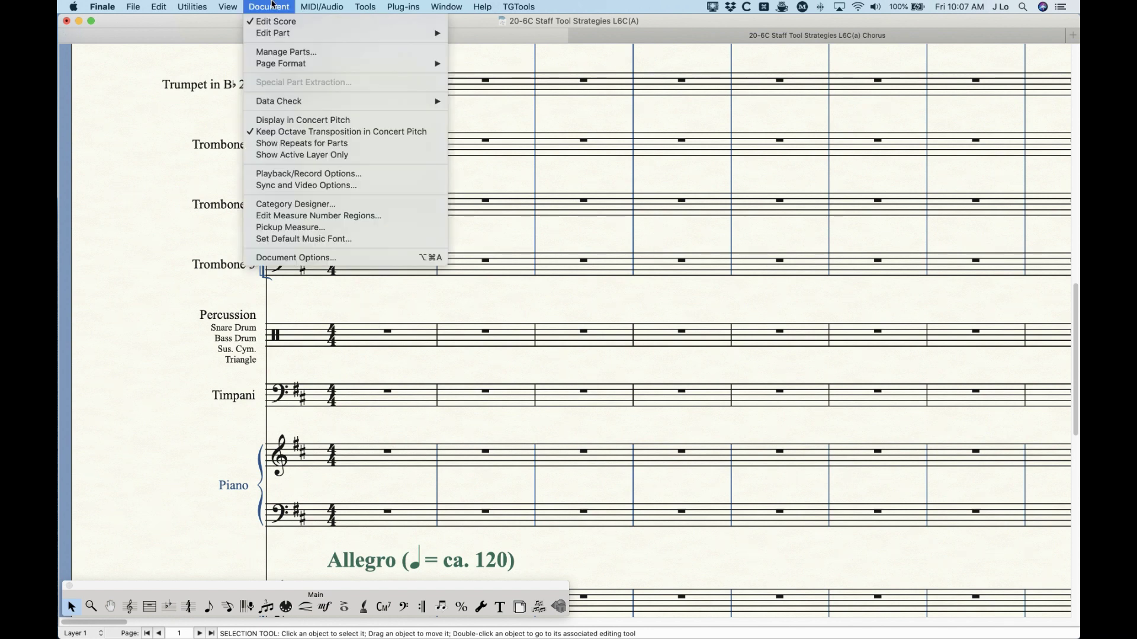
{"action": "mouse_move", "coordinate": [271, 34]}
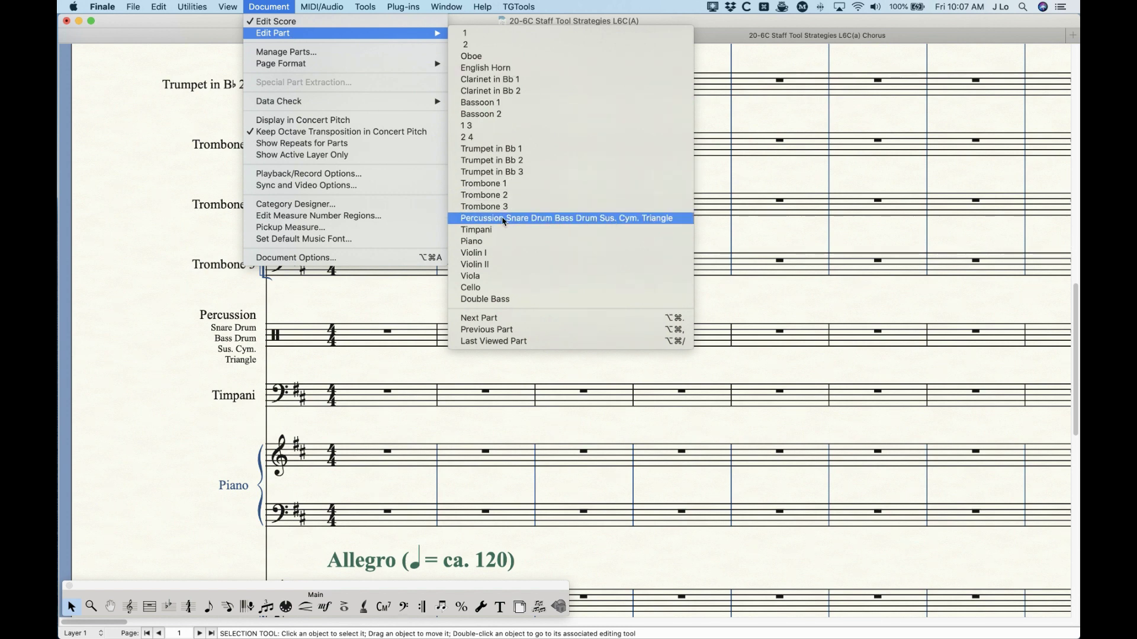
{"action": "left_click", "coordinate": [480, 219]}
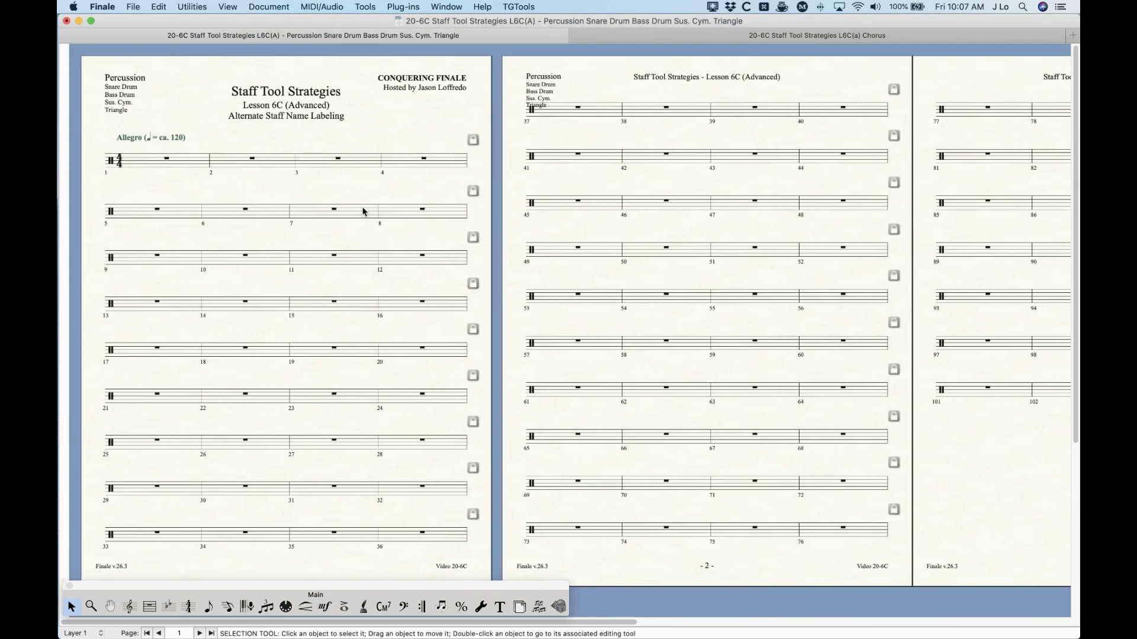
{"action": "key", "text": "super+equal"}
{"action": "key", "text": "super+equal"}
{"action": "key", "text": "super+equal"}
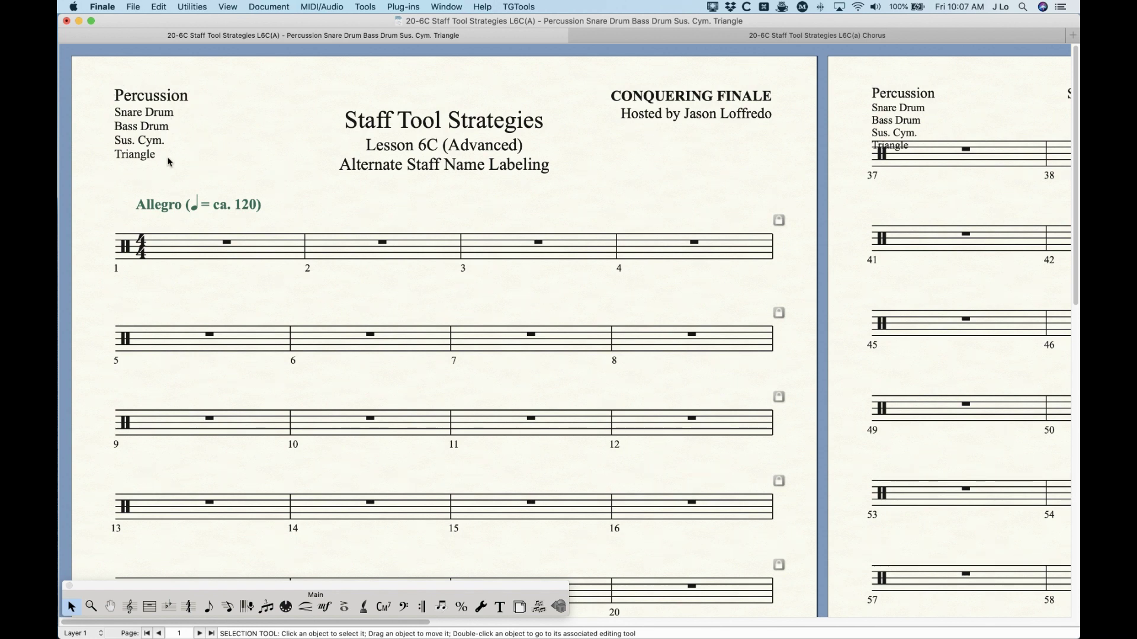
{"action": "scroll", "coordinate": [169, 161], "scroll_direction": "right", "scroll_amount": 5}
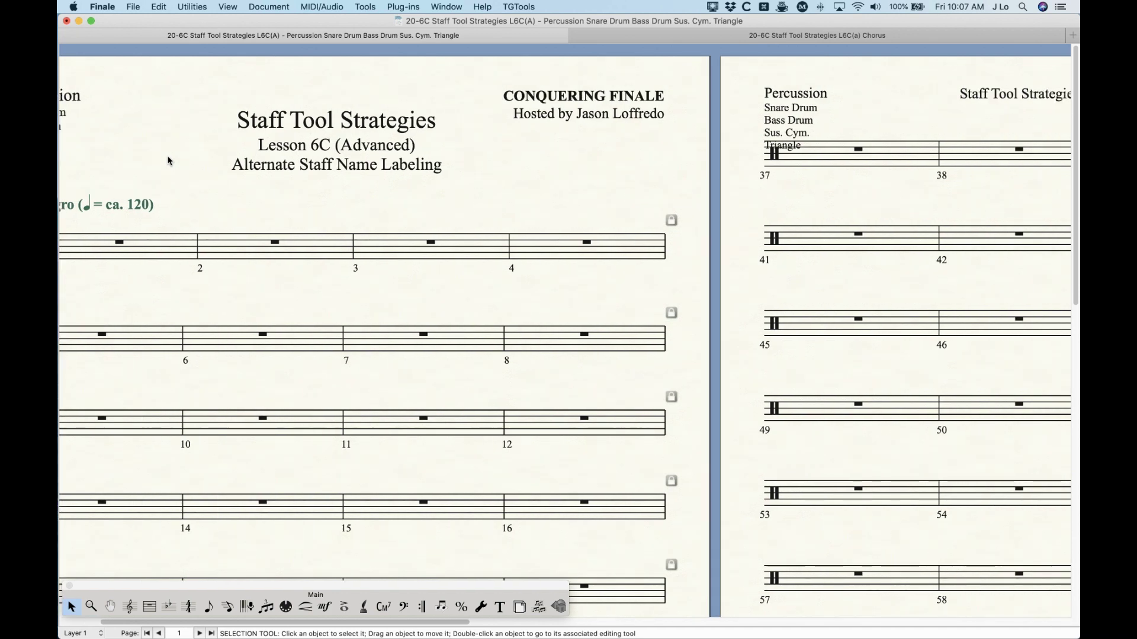
{"action": "scroll", "coordinate": [169, 161], "scroll_direction": "right", "scroll_amount": 15}
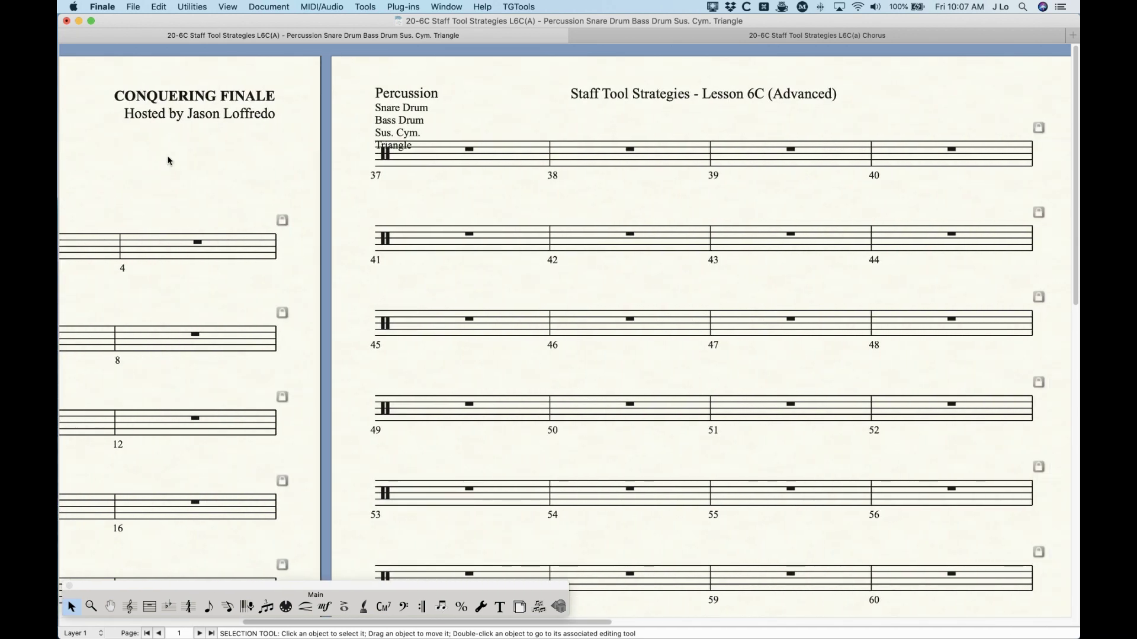
{"action": "scroll", "coordinate": [168, 161], "scroll_direction": "right", "scroll_amount": 8}
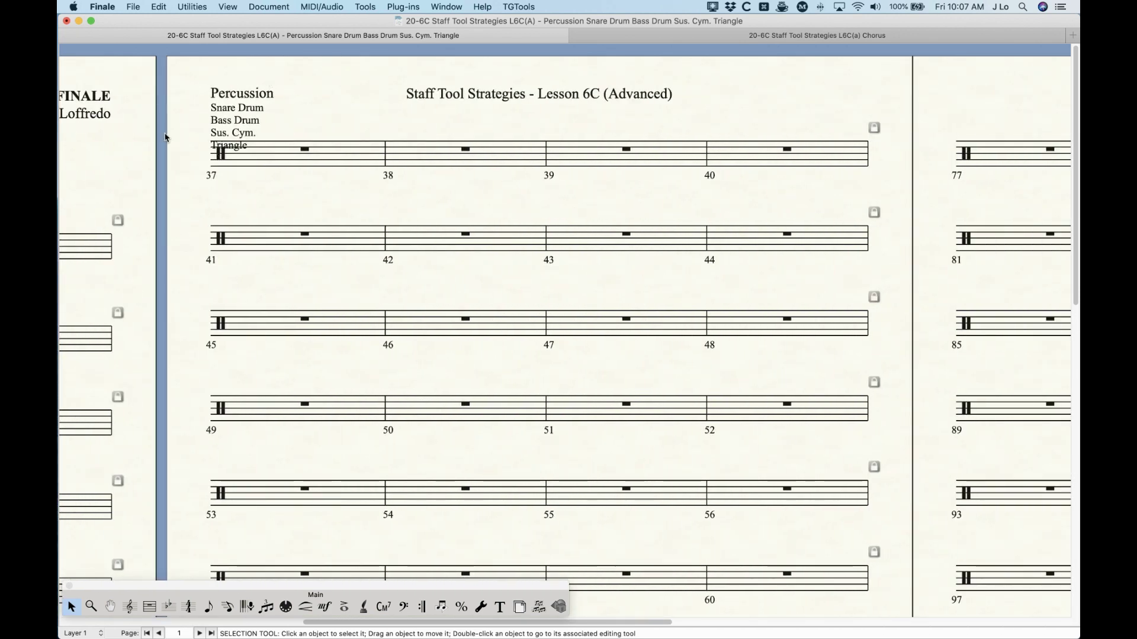
{"action": "scroll", "coordinate": [255, 209], "scroll_direction": "right", "scroll_amount": 5}
{"action": "scroll", "coordinate": [178, 424], "scroll_direction": "left", "scroll_amount": 6}
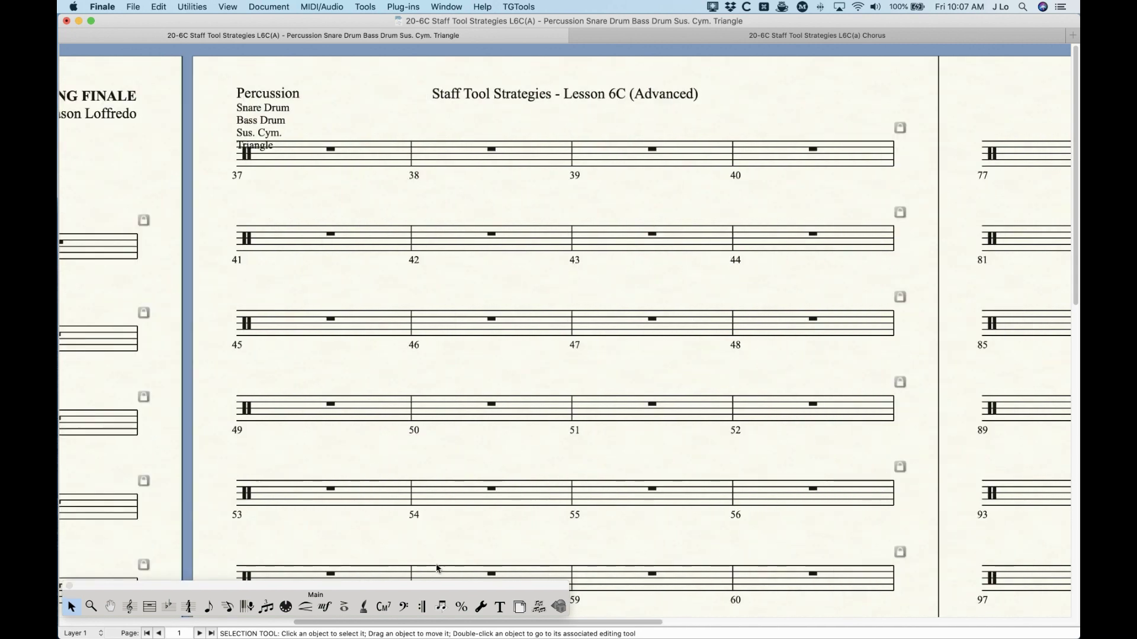
Step: Attach the part name text block on page 2 of the percussion part to a page range starting at page 2
{"action": "left_click", "coordinate": [500, 607]}
{"action": "right_click", "coordinate": [239, 87]}
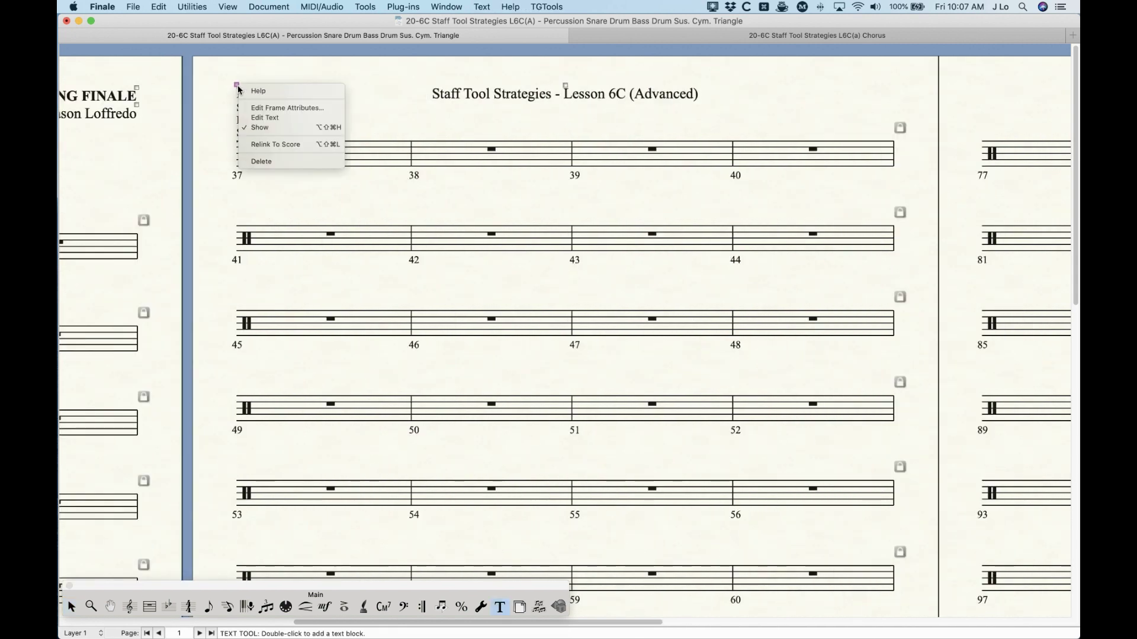
{"action": "left_click", "coordinate": [582, 118]}
{"action": "left_click", "coordinate": [560, 151]}
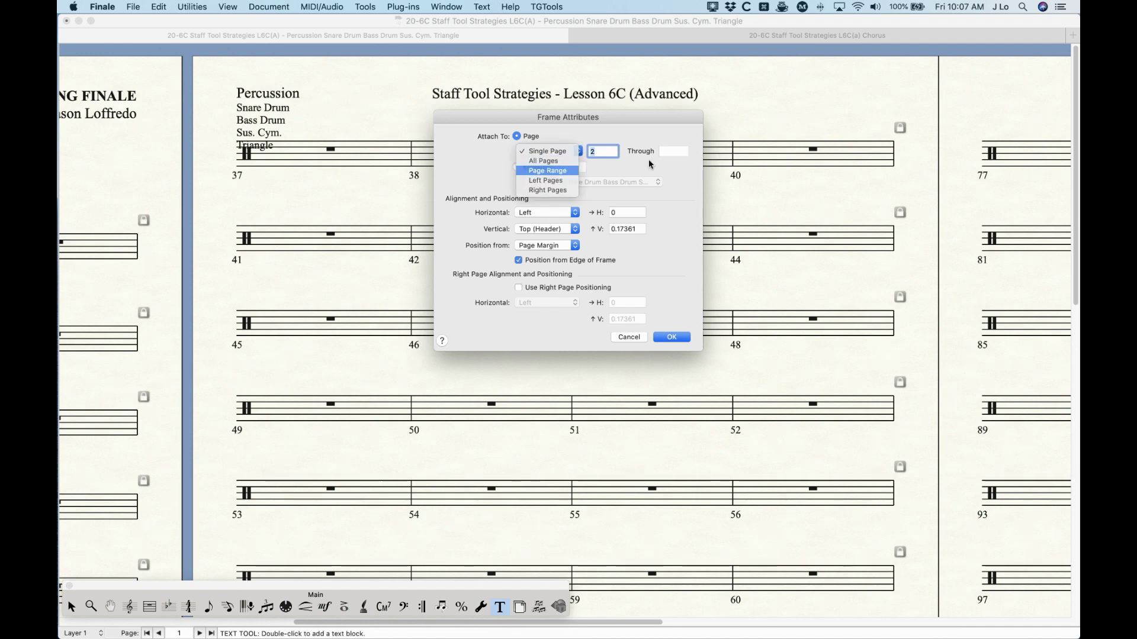
{"action": "left_click", "coordinate": [560, 171]}
{"action": "left_click", "coordinate": [670, 337]}
{"action": "scroll", "coordinate": [470, 329], "scroll_direction": "right", "scroll_amount": 6}
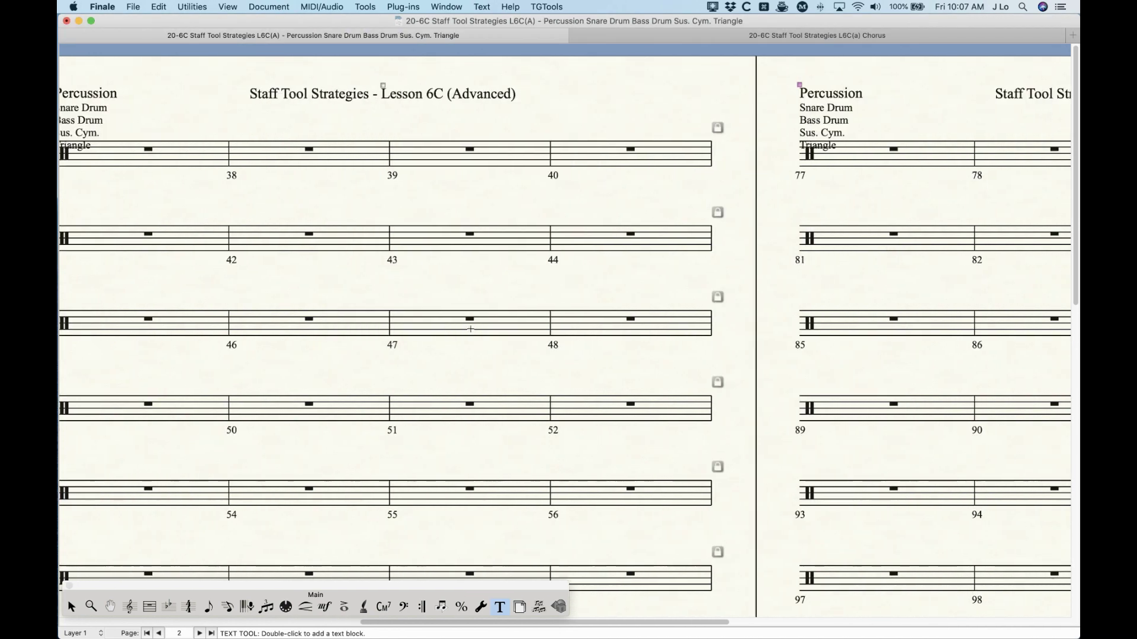
Step: Replace the multi-line part name on page 2 of the percussion part with just Percussion
{"action": "scroll", "coordinate": [338, 286], "scroll_direction": "left", "scroll_amount": 5}
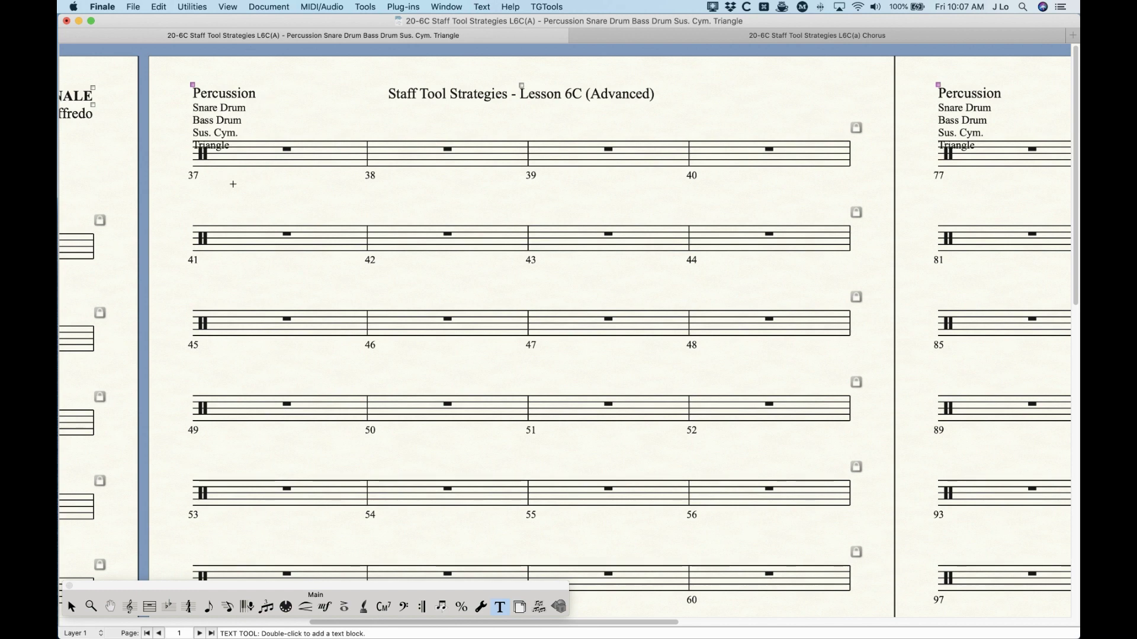
{"action": "scroll", "coordinate": [232, 179], "scroll_direction": "left", "scroll_amount": 4}
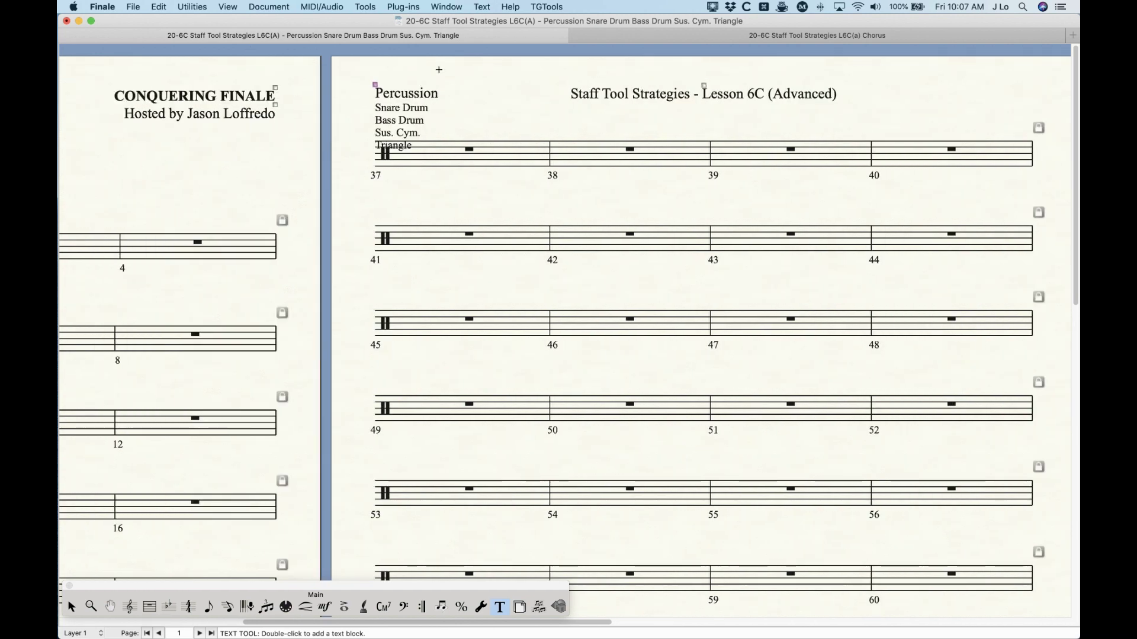
{"action": "double_click", "coordinate": [374, 84]}
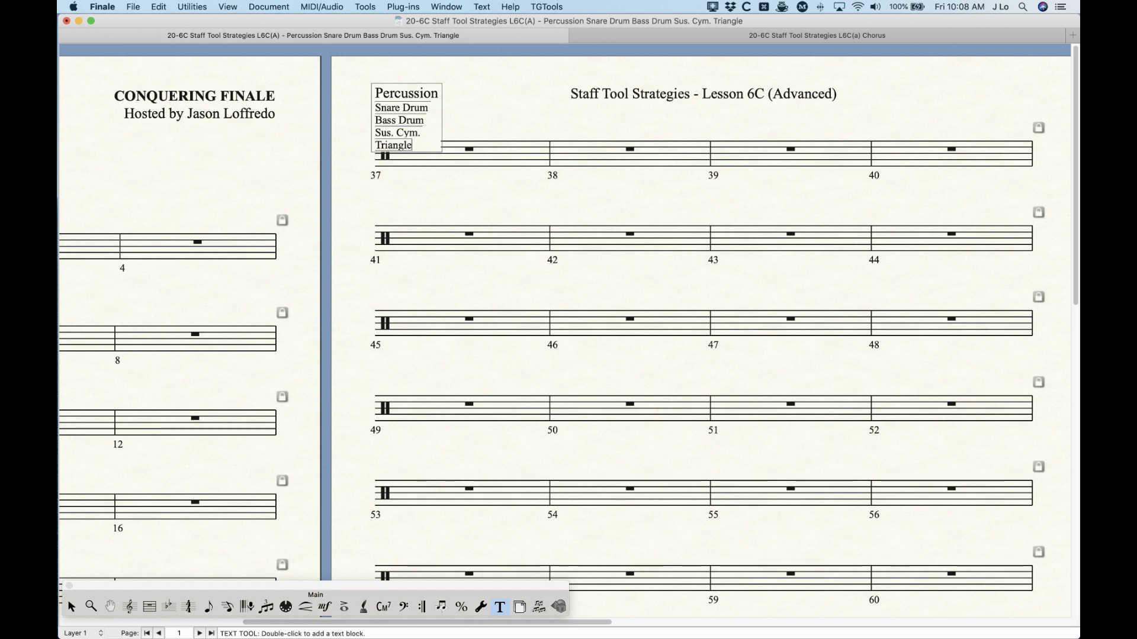
{"action": "key", "text": "super+a"}
{"action": "key", "text": "BackSpace"}
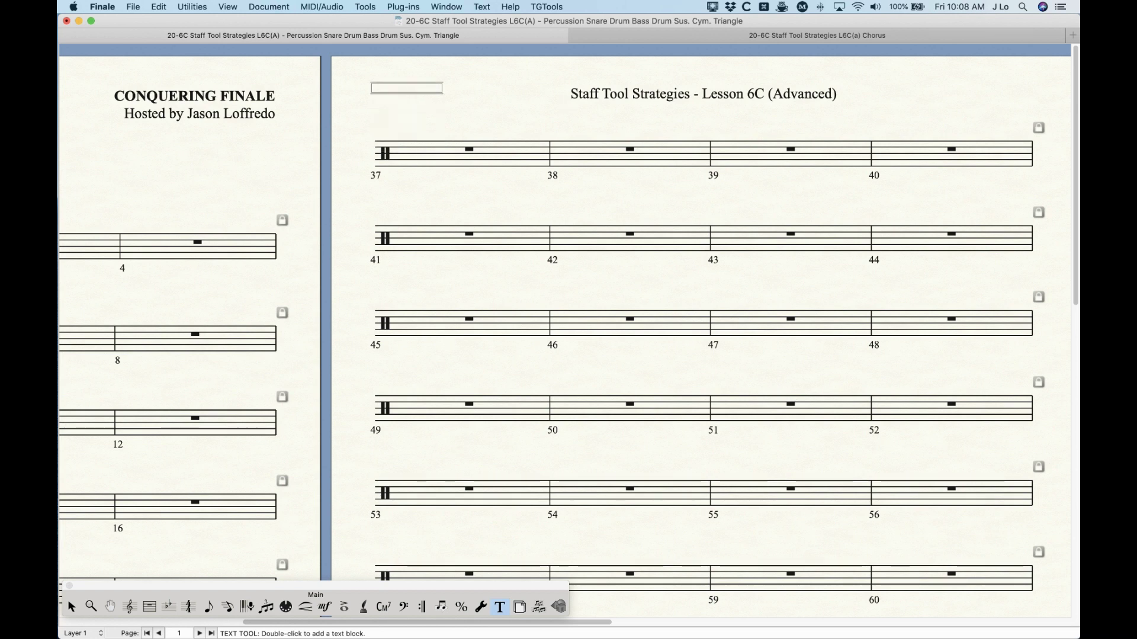
{"action": "type", "text": "Percussion"}
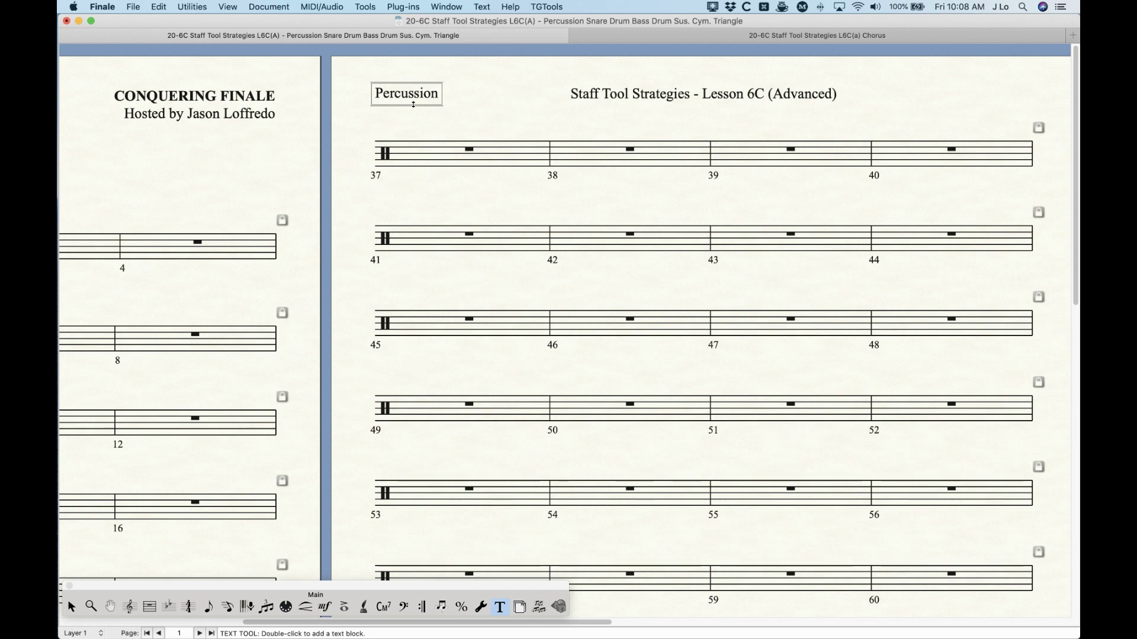
{"action": "left_click", "coordinate": [71, 607]}
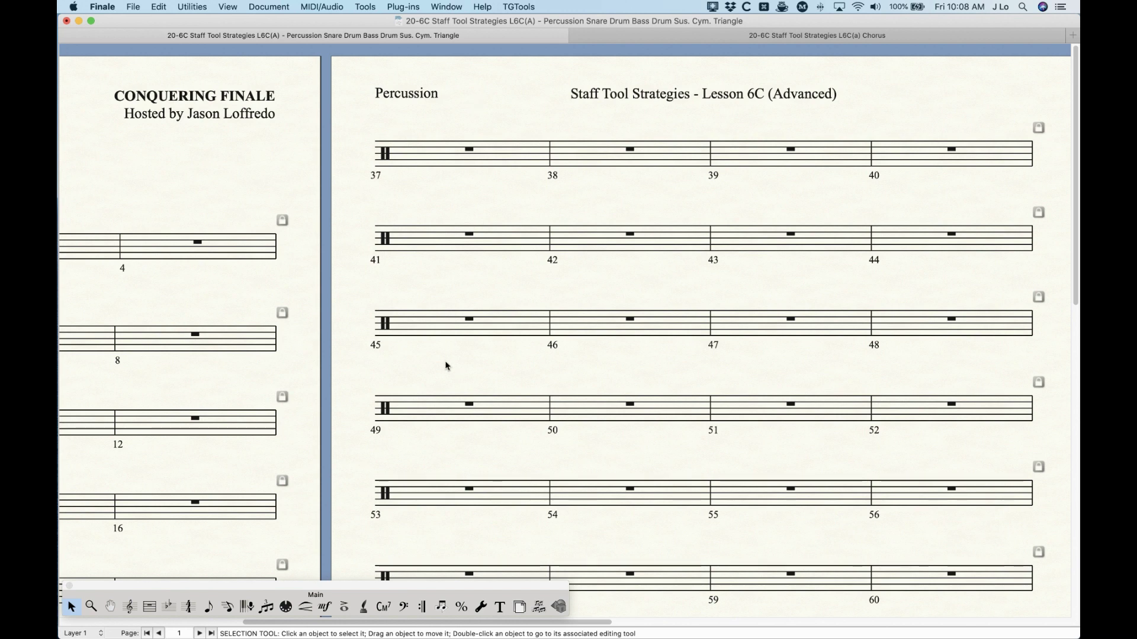
Step: Review the part name in the header of each page of the percussion part
{"action": "scroll", "coordinate": [445, 365], "scroll_direction": "left", "scroll_amount": 10}
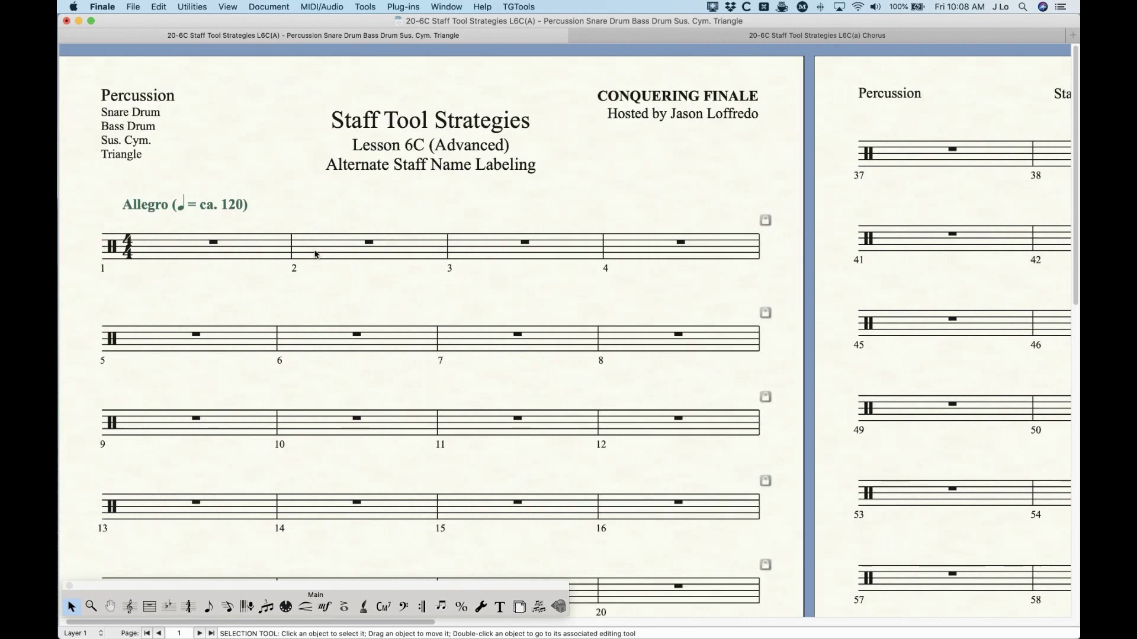
{"action": "scroll", "coordinate": [225, 178], "scroll_direction": "left", "scroll_amount": 1}
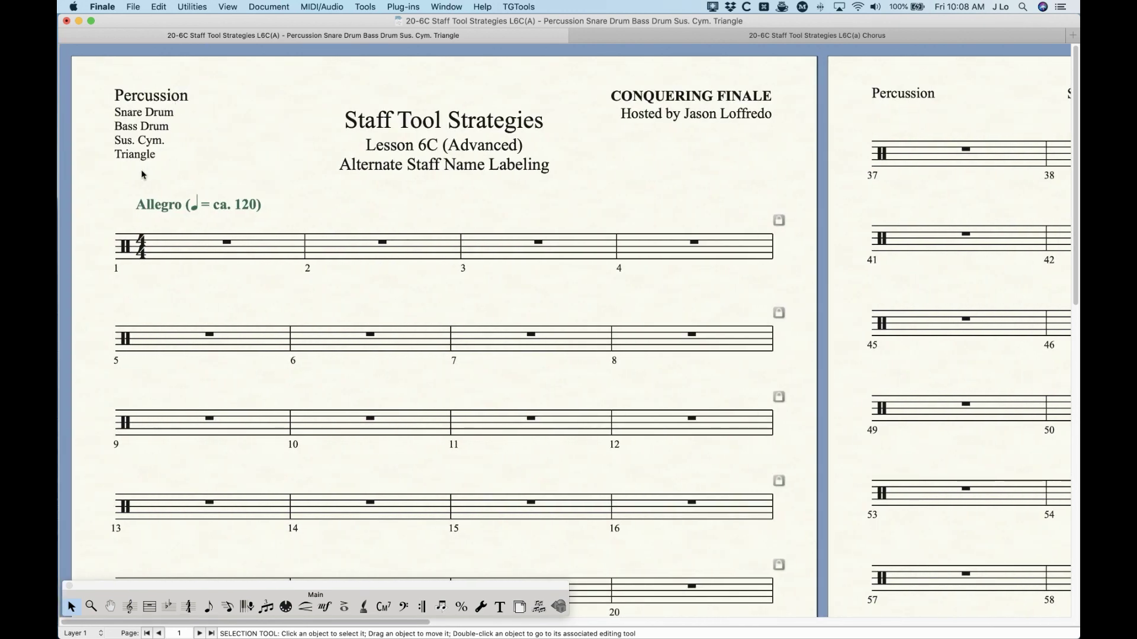
{"action": "key", "text": "super+minus"}
{"action": "key", "text": "super+minus"}
{"action": "key", "text": "super+minus"}
{"action": "key", "text": "super+minus"}
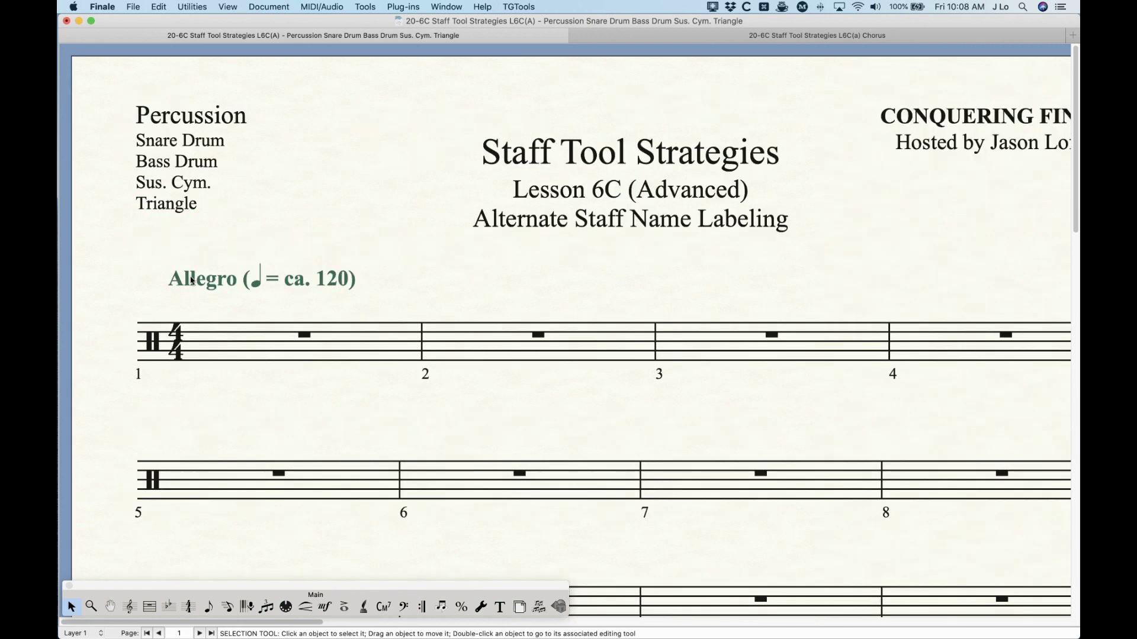
{"action": "key", "text": "super+minus"}
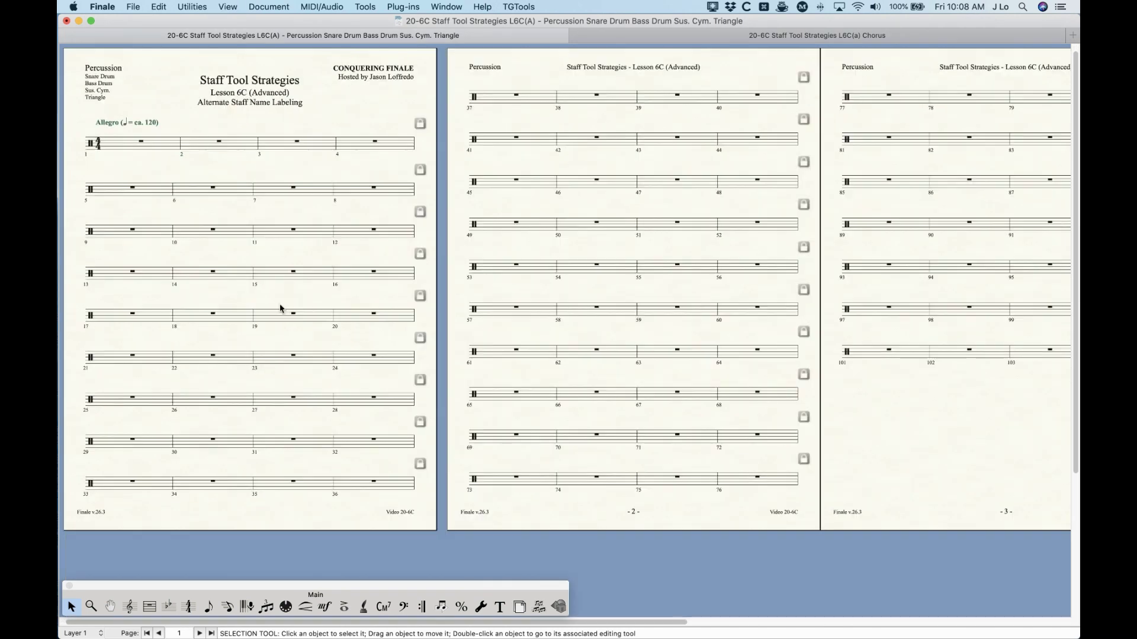
{"action": "scroll", "coordinate": [282, 307], "scroll_direction": "right", "scroll_amount": 3}
{"action": "scroll", "coordinate": [282, 306], "scroll_direction": "right", "scroll_amount": 1}
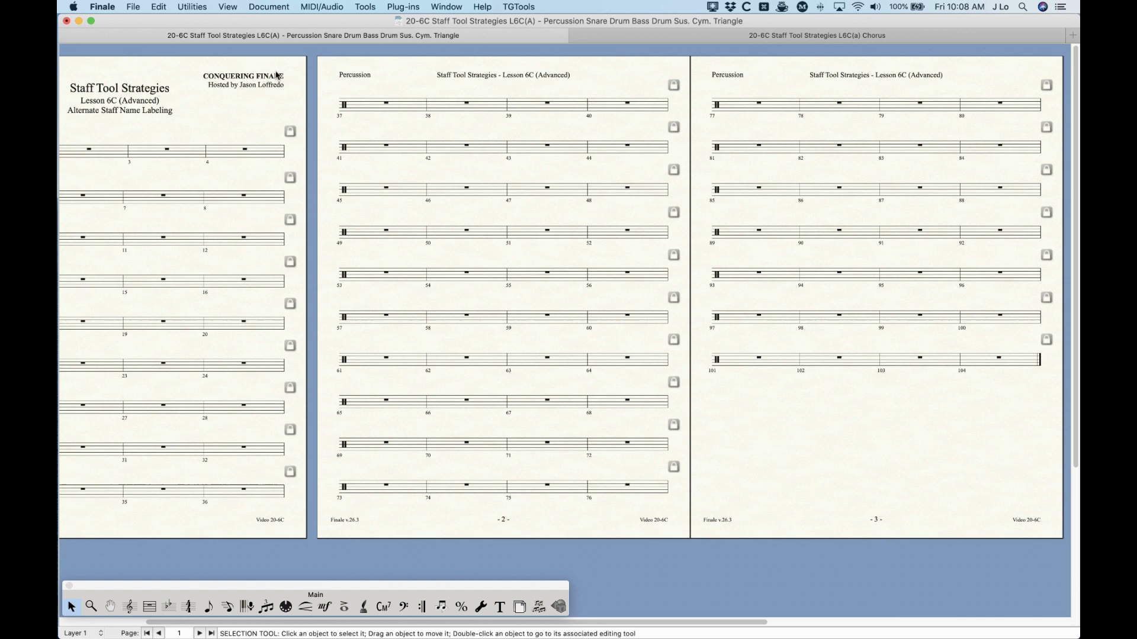
{"action": "scroll", "coordinate": [364, 174], "scroll_direction": "left", "scroll_amount": 5}
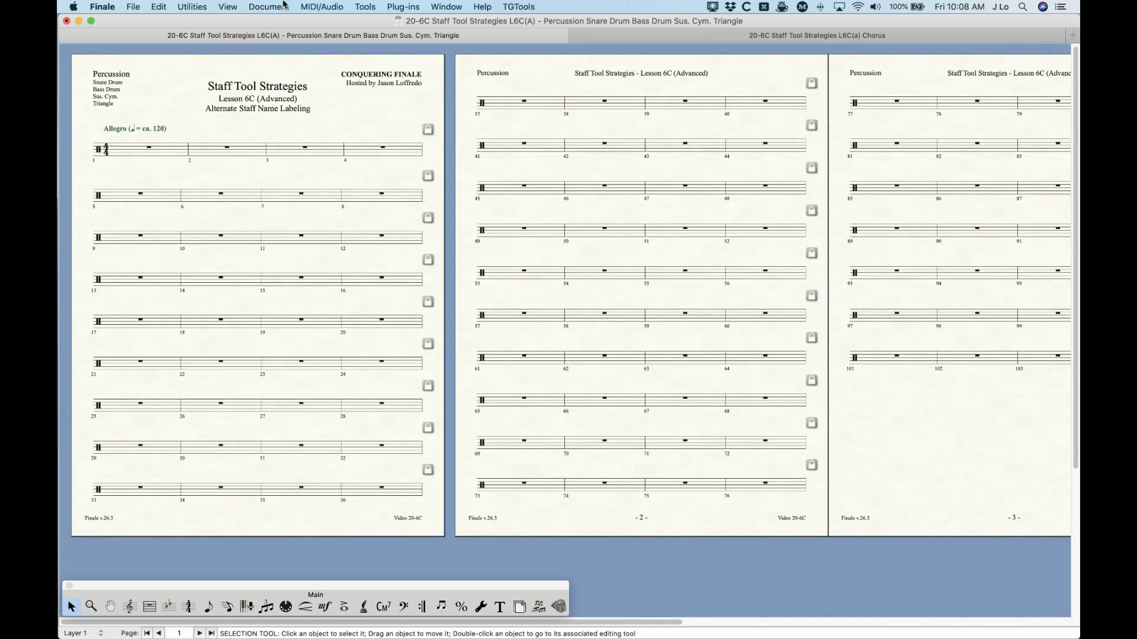
Step: Return to the full score and look over the staff names on its first pages
{"action": "left_click", "coordinate": [283, 6]}
{"action": "left_click", "coordinate": [276, 21]}
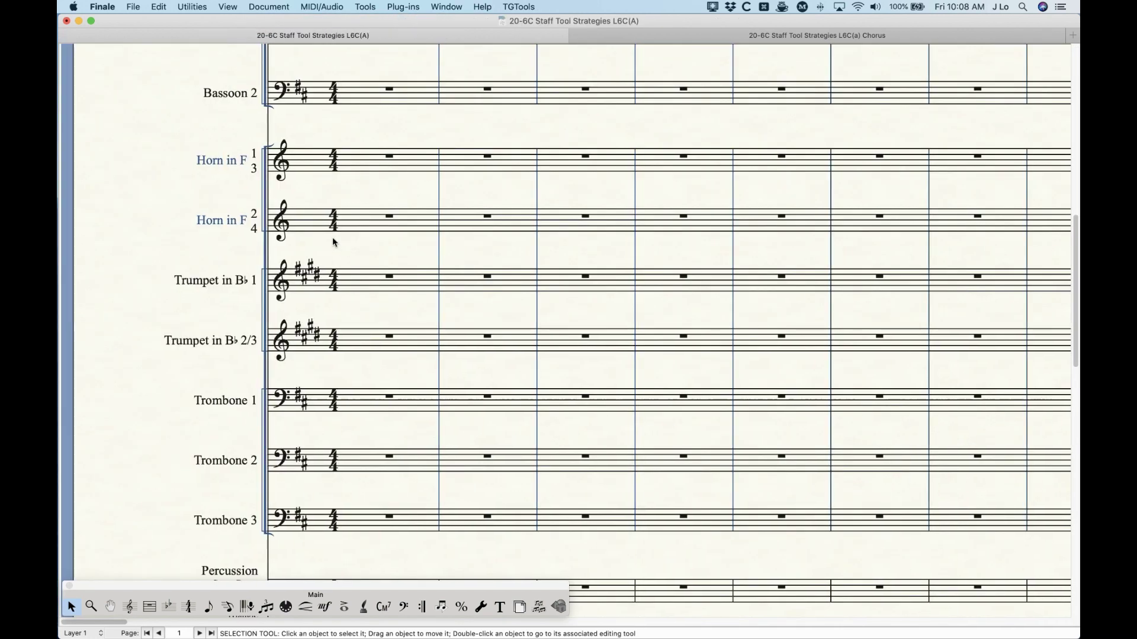
{"action": "key", "text": "super+minus"}
{"action": "key", "text": "super+minus"}
{"action": "key", "text": "super+minus"}
{"action": "key", "text": "super+minus"}
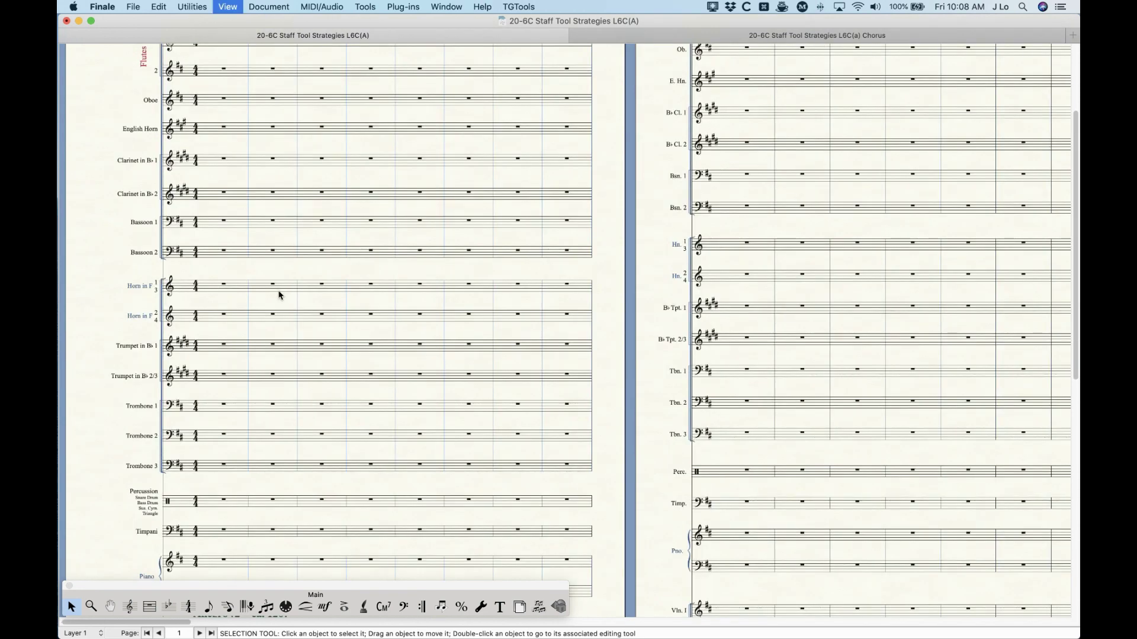
{"action": "key", "text": "super+minus"}
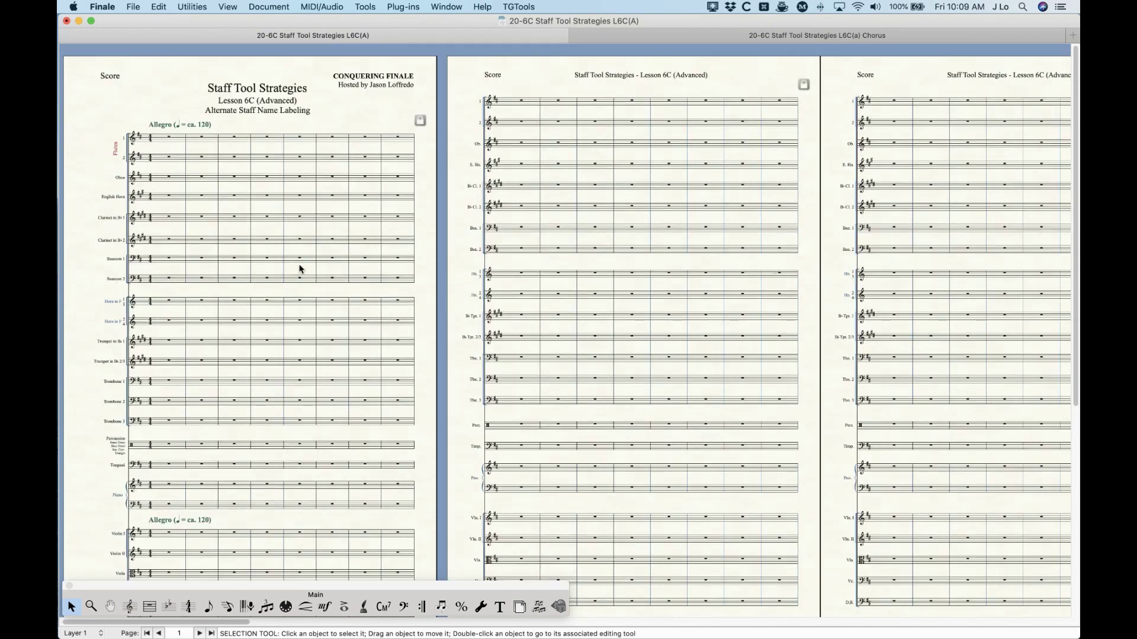
Step: Switch to the Chorus document and examine the voice staff names and groupings from Soprano 1 down to Piano
{"action": "left_click", "coordinate": [658, 36]}
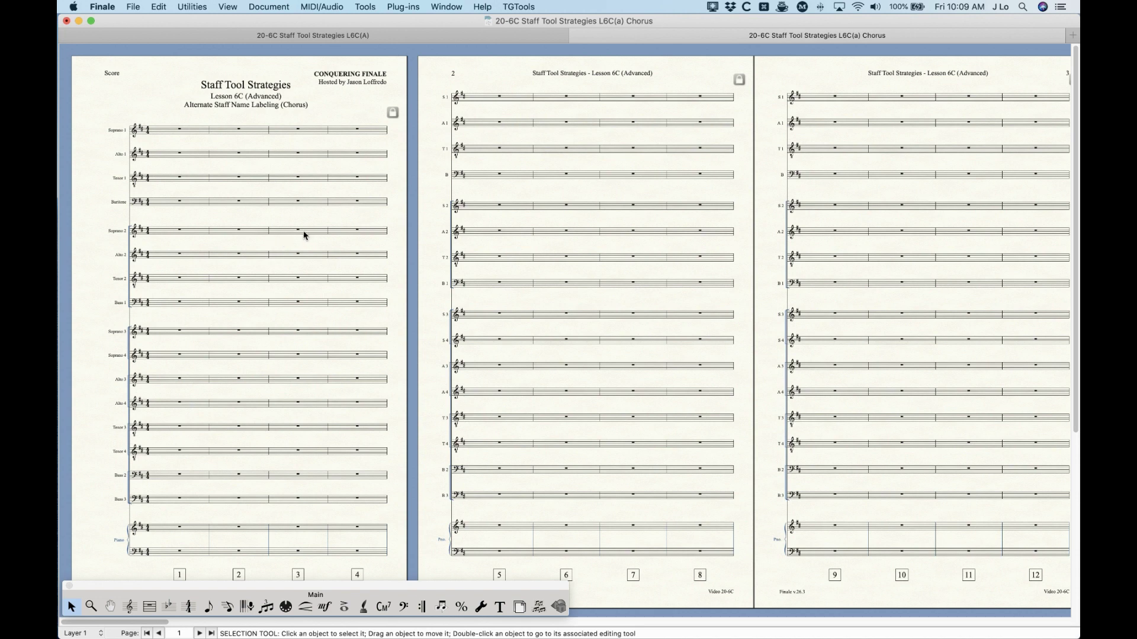
{"action": "key", "text": "super+equal"}
{"action": "key", "text": "super+equal"}
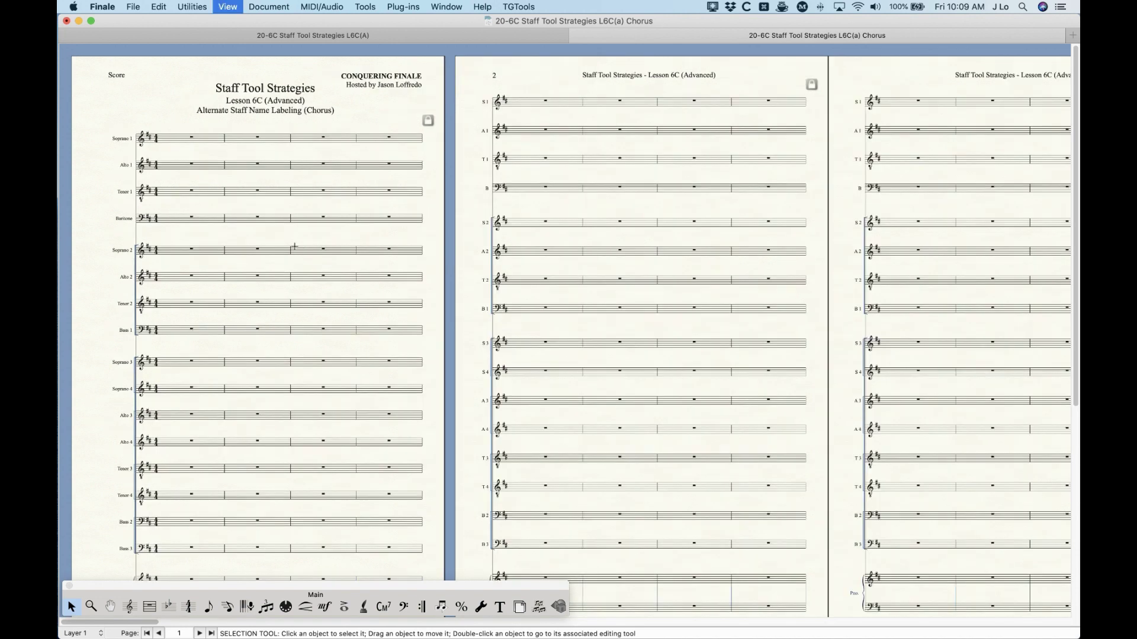
{"action": "key", "text": "super+equal"}
{"action": "key", "text": "super+equal"}
{"action": "key", "text": "super+equal"}
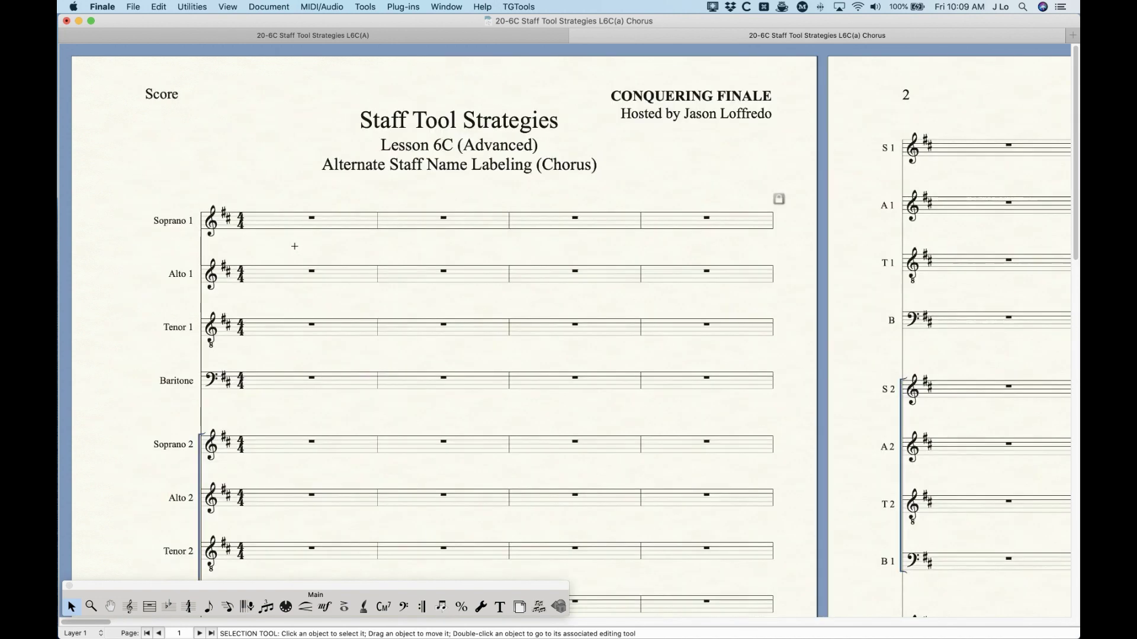
{"action": "scroll", "coordinate": [295, 250], "scroll_direction": "down", "scroll_amount": 10}
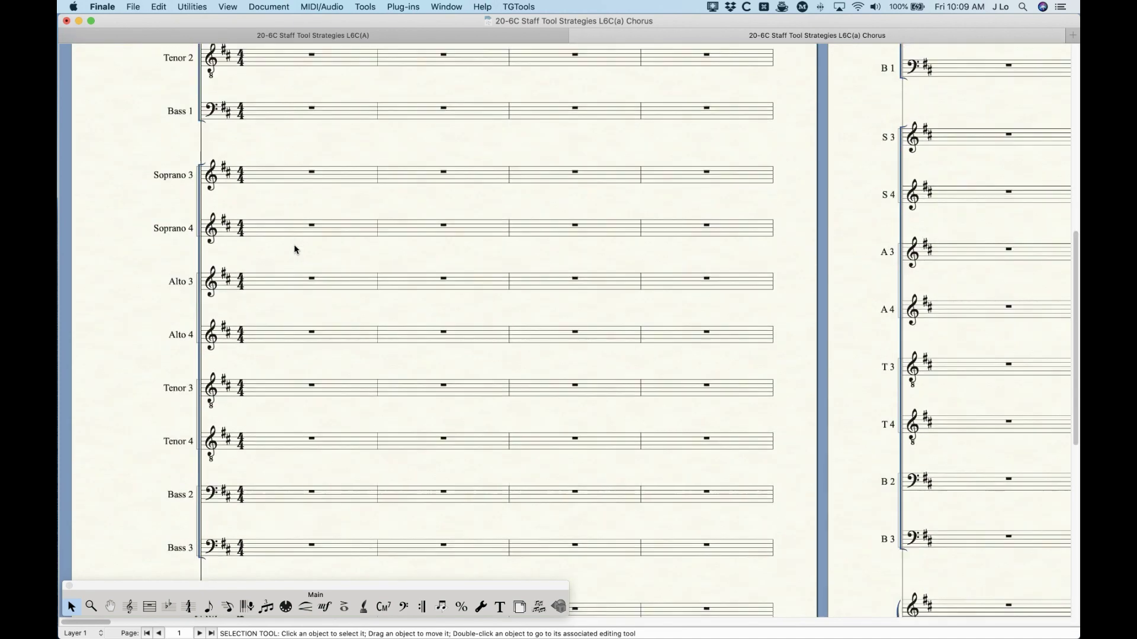
{"action": "scroll", "coordinate": [295, 249], "scroll_direction": "down", "scroll_amount": 5}
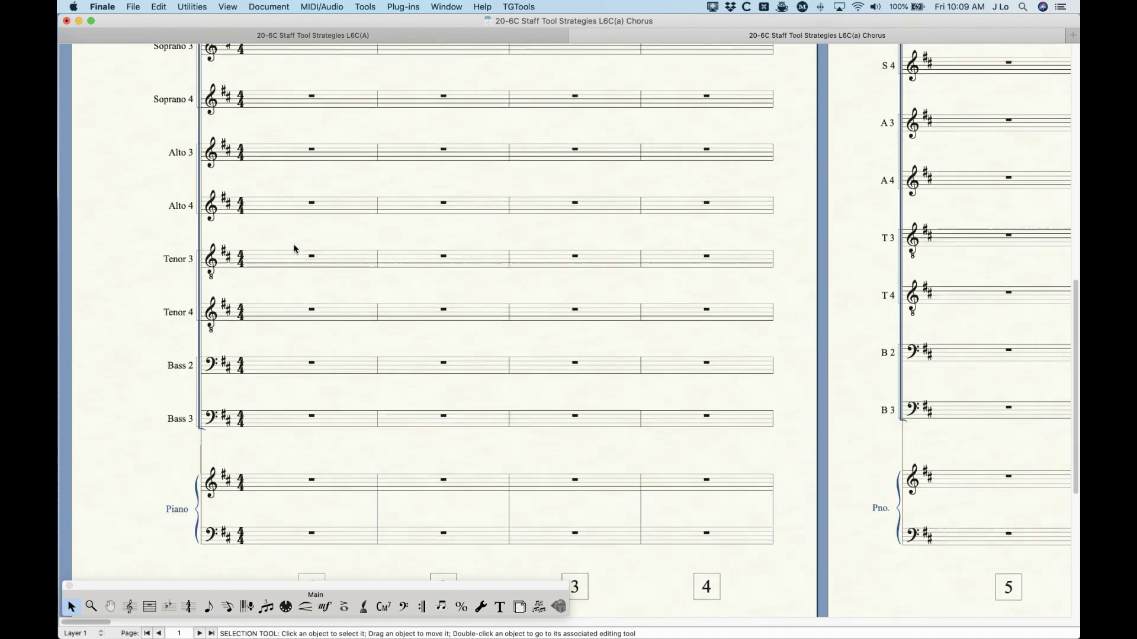
{"action": "scroll", "coordinate": [272, 268], "scroll_direction": "up", "scroll_amount": 15}
{"action": "scroll", "coordinate": [272, 264], "scroll_direction": "down", "scroll_amount": 4}
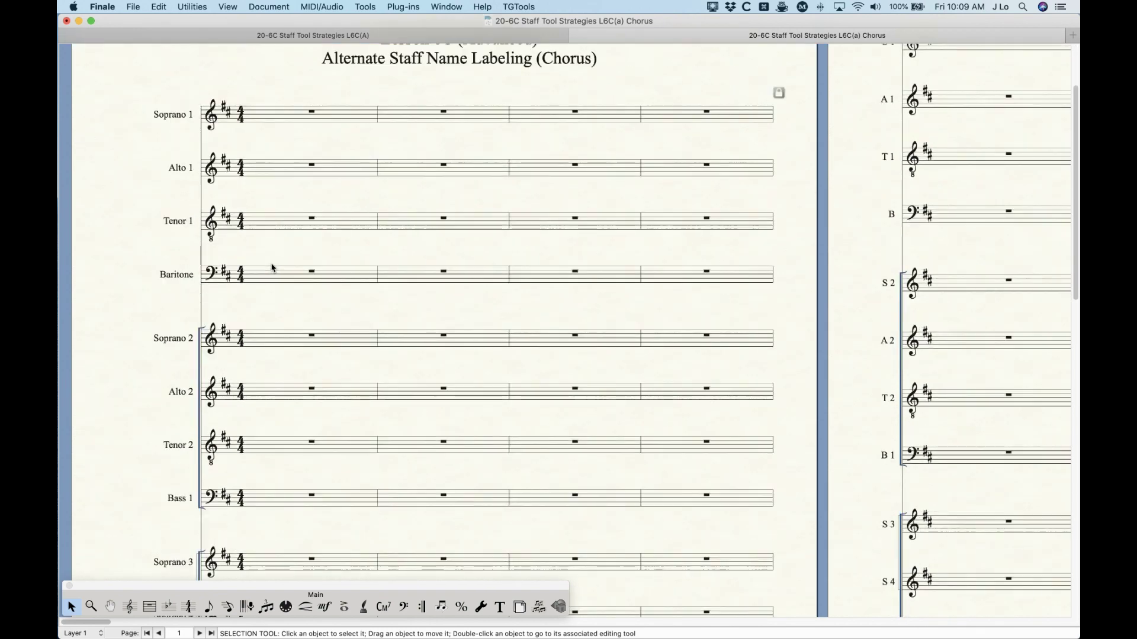
{"action": "scroll", "coordinate": [256, 246], "scroll_direction": "down", "scroll_amount": 5}
{"action": "scroll", "coordinate": [256, 248], "scroll_direction": "up", "scroll_amount": 6}
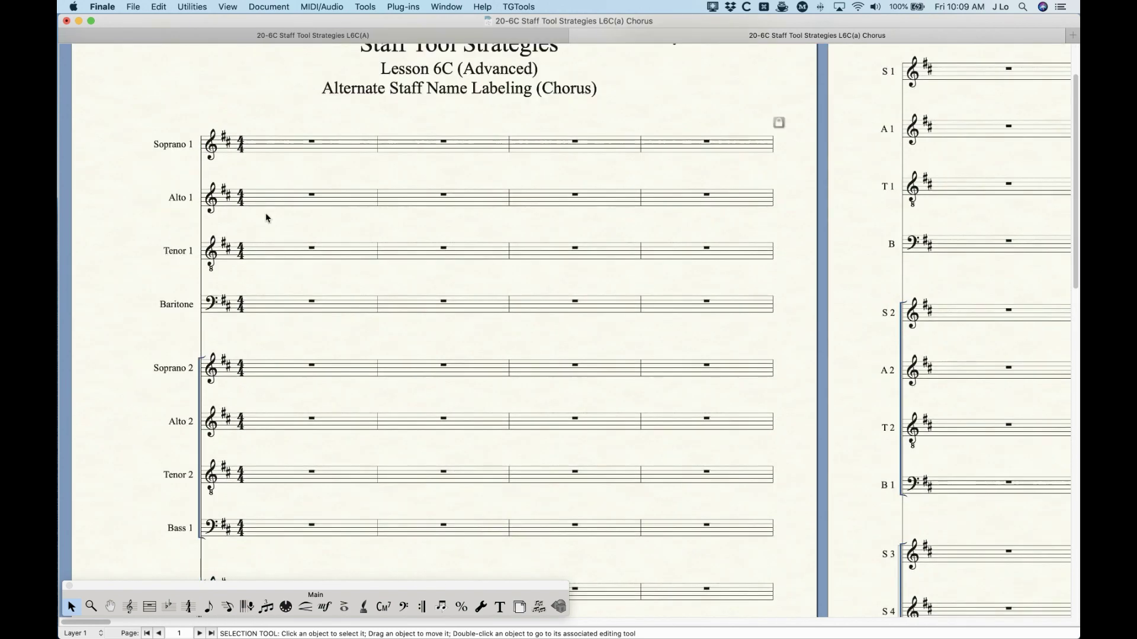
{"action": "scroll", "coordinate": [272, 355], "scroll_direction": "up", "scroll_amount": 1}
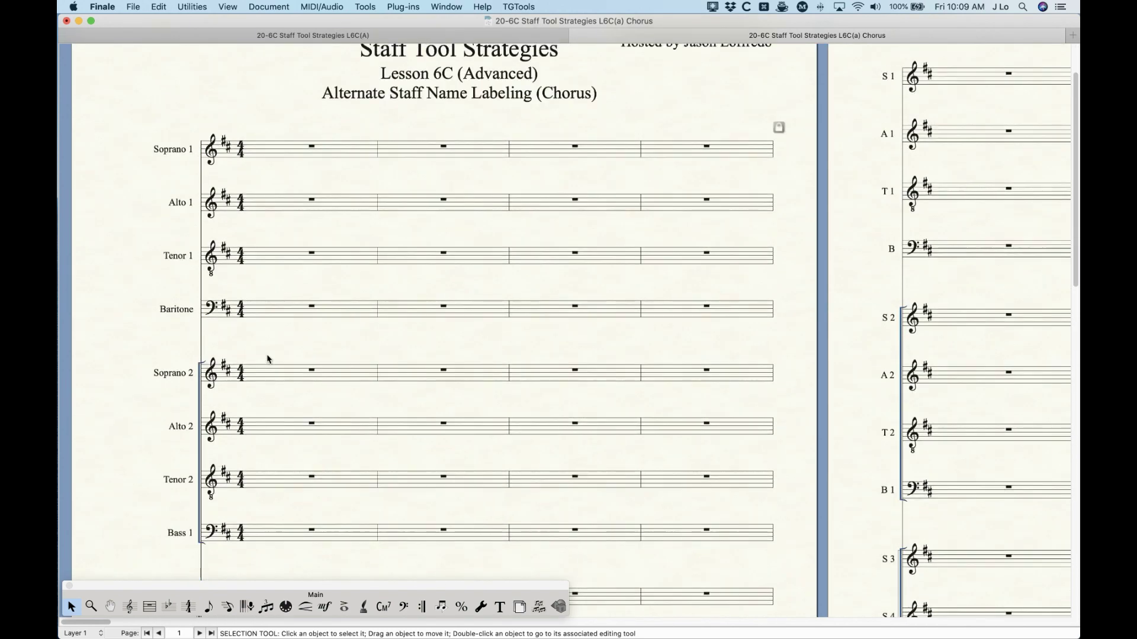
{"action": "scroll", "coordinate": [282, 338], "scroll_direction": "down", "scroll_amount": 3}
{"action": "scroll", "coordinate": [248, 336], "scroll_direction": "down", "scroll_amount": 10}
{"action": "scroll", "coordinate": [249, 336], "scroll_direction": "down", "scroll_amount": 6}
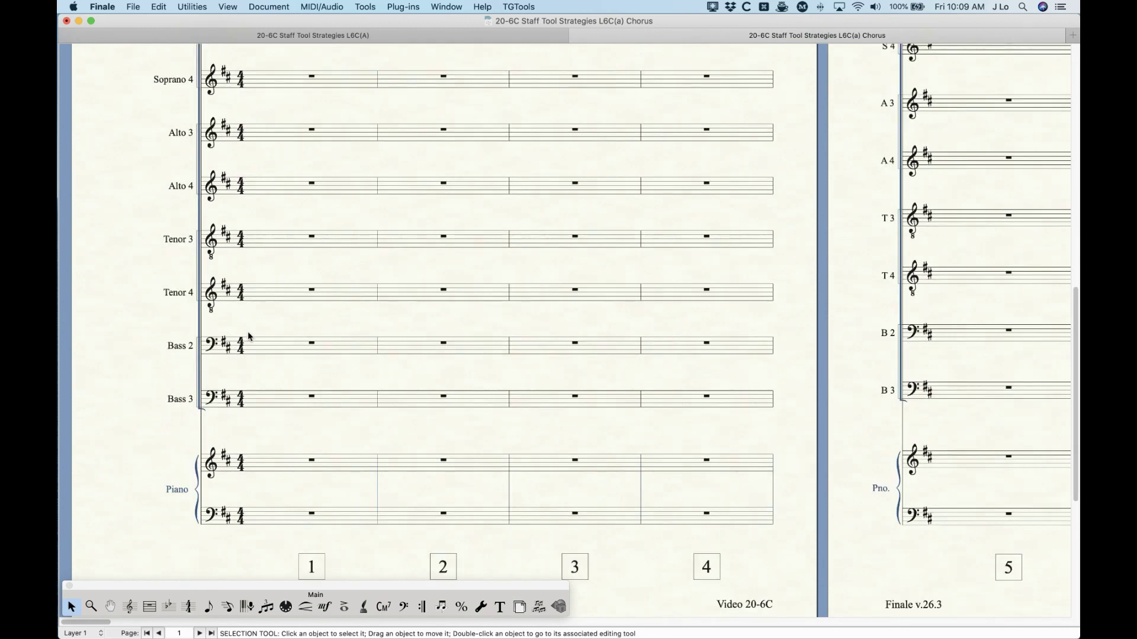
Step: Compare the staff numbering and bracket groups of the solo voices, the SATB choir and the divided choir across the page
{"action": "scroll", "coordinate": [267, 320], "scroll_direction": "up", "scroll_amount": 15}
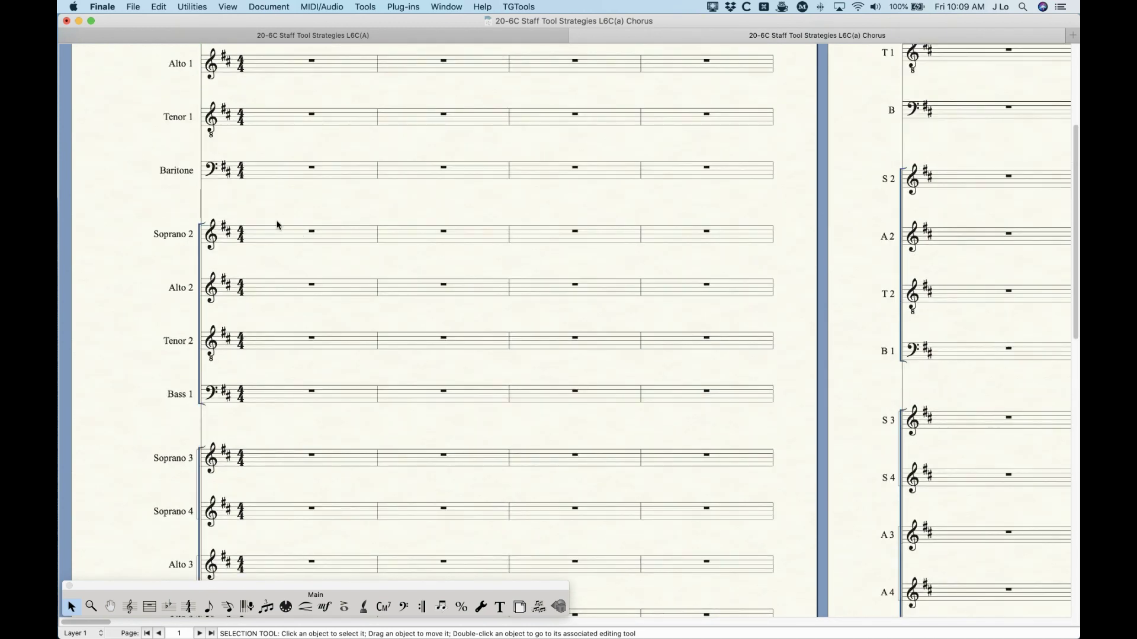
{"action": "scroll", "coordinate": [258, 403], "scroll_direction": "down", "scroll_amount": 6}
{"action": "scroll", "coordinate": [261, 362], "scroll_direction": "down", "scroll_amount": 6}
{"action": "scroll", "coordinate": [258, 359], "scroll_direction": "up", "scroll_amount": 15}
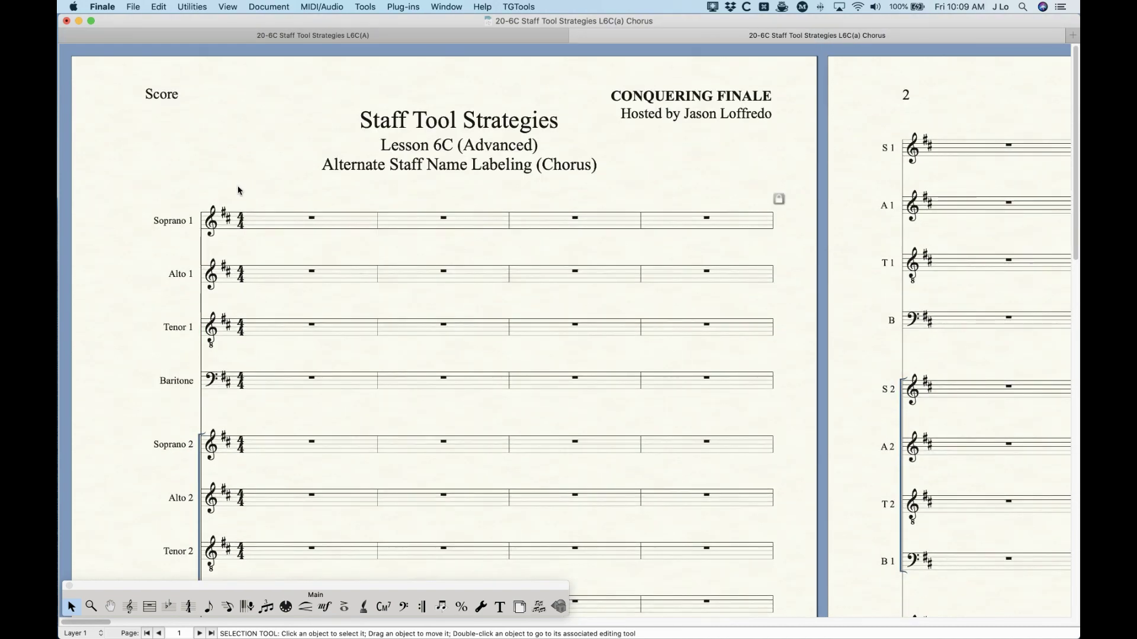
{"action": "key", "text": "super+minus"}
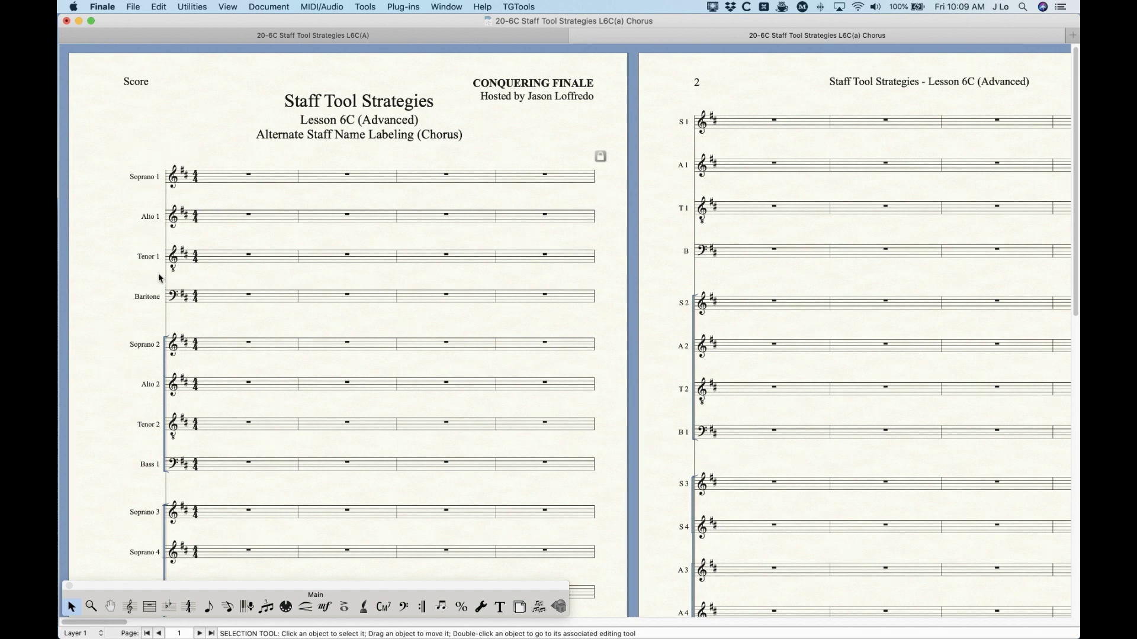
{"action": "key", "text": "super+equal"}
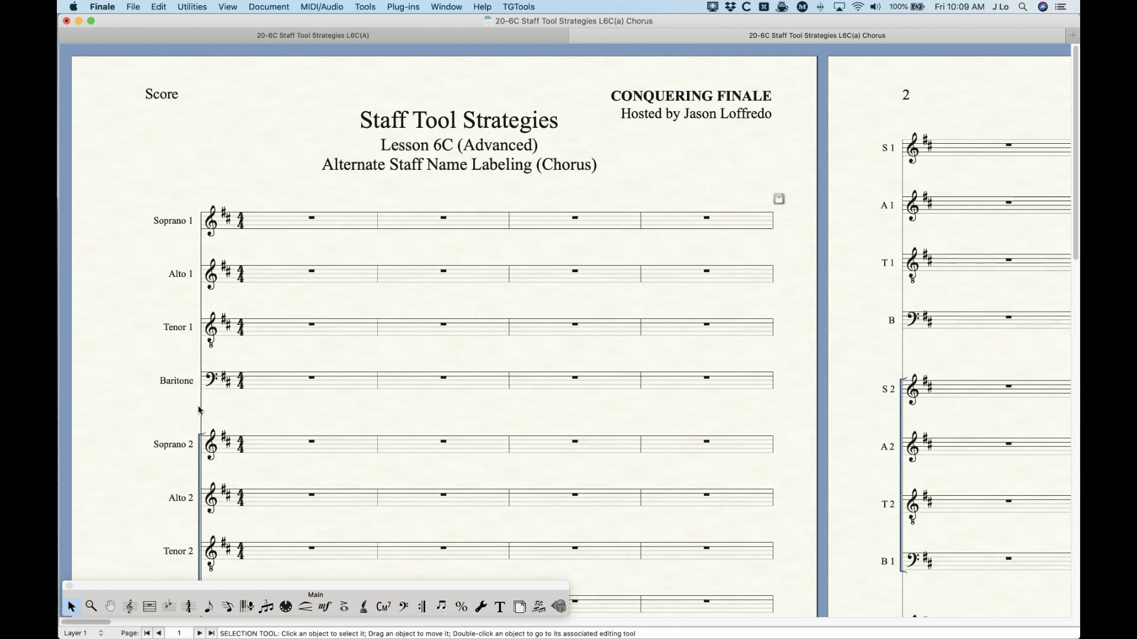
{"action": "scroll", "coordinate": [200, 410], "scroll_direction": "down", "scroll_amount": 3}
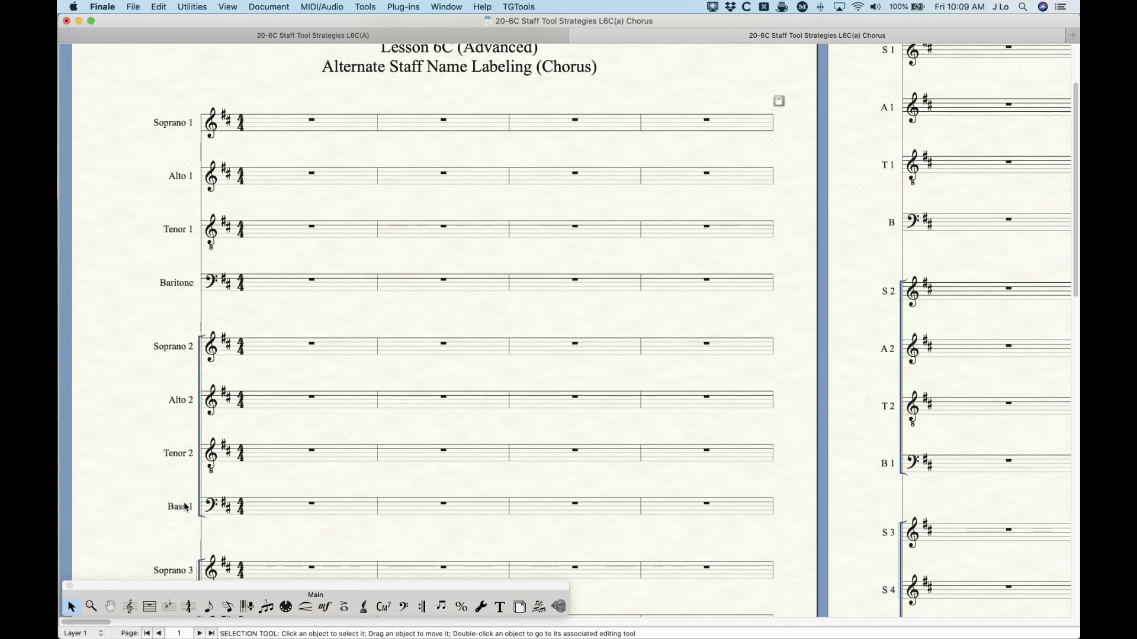
{"action": "scroll", "coordinate": [208, 508], "scroll_direction": "down", "scroll_amount": 7}
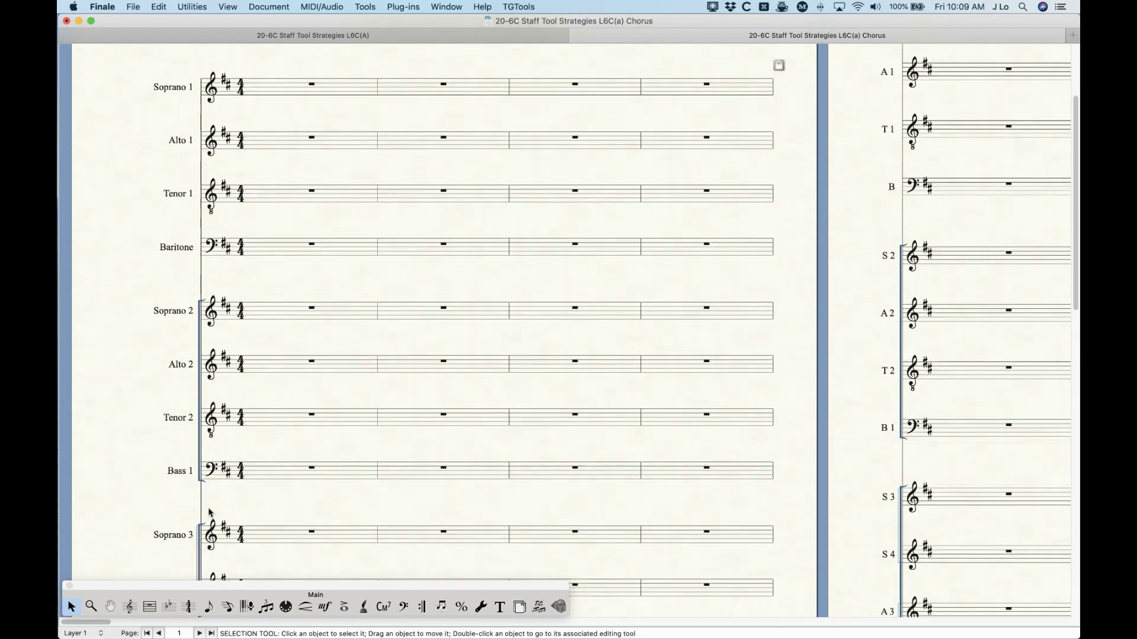
{"action": "scroll", "coordinate": [261, 403], "scroll_direction": "down", "scroll_amount": 11}
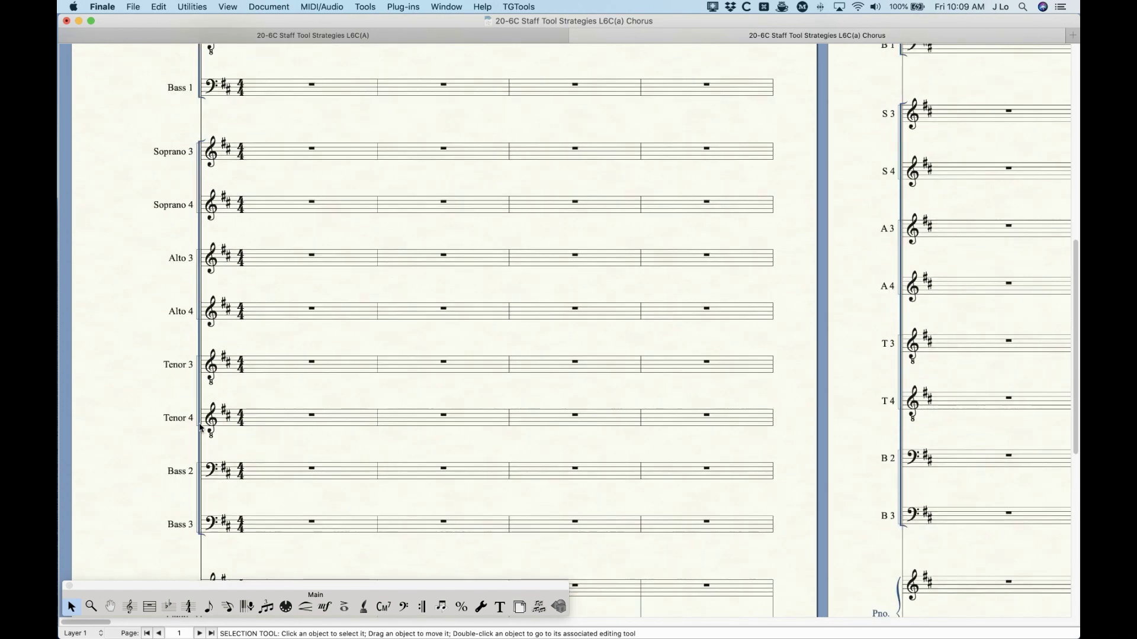
{"action": "scroll", "coordinate": [199, 431], "scroll_direction": "up", "scroll_amount": 12}
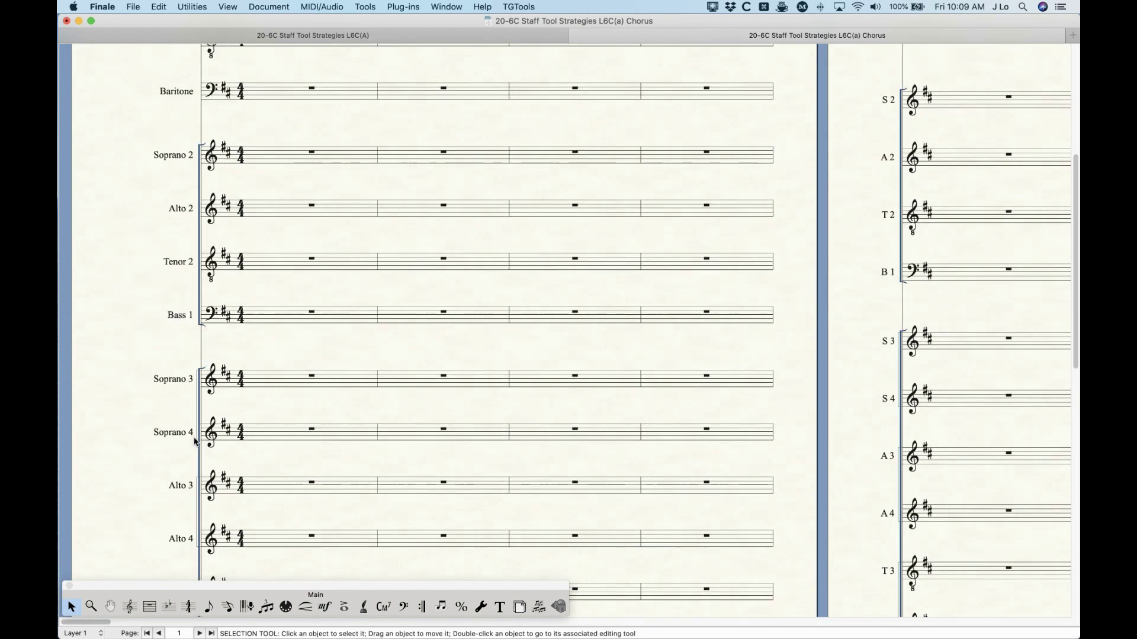
{"action": "scroll", "coordinate": [196, 441], "scroll_direction": "up", "scroll_amount": 1}
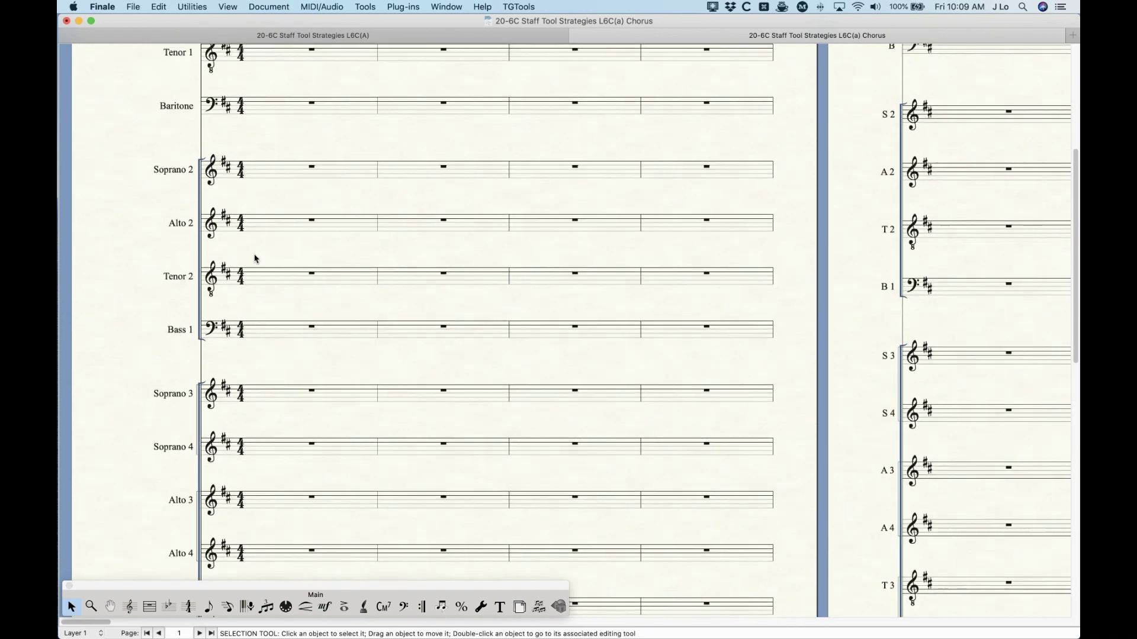
{"action": "scroll", "coordinate": [204, 320], "scroll_direction": "up", "scroll_amount": 3}
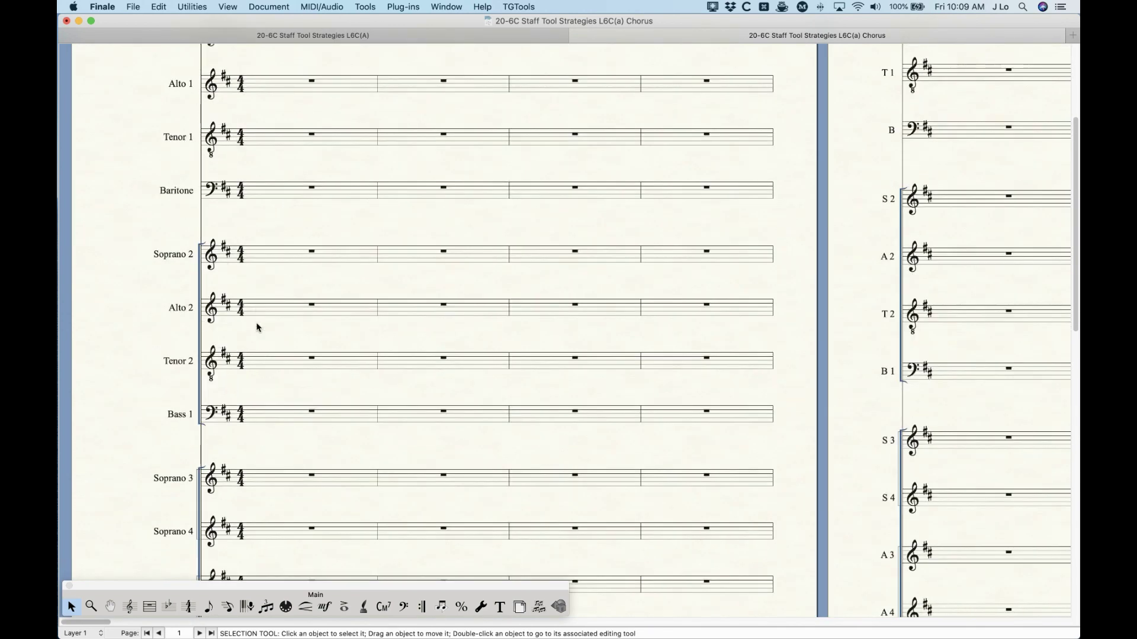
{"action": "scroll", "coordinate": [257, 322], "scroll_direction": "up", "scroll_amount": 1}
{"action": "scroll", "coordinate": [255, 384], "scroll_direction": "down", "scroll_amount": 10}
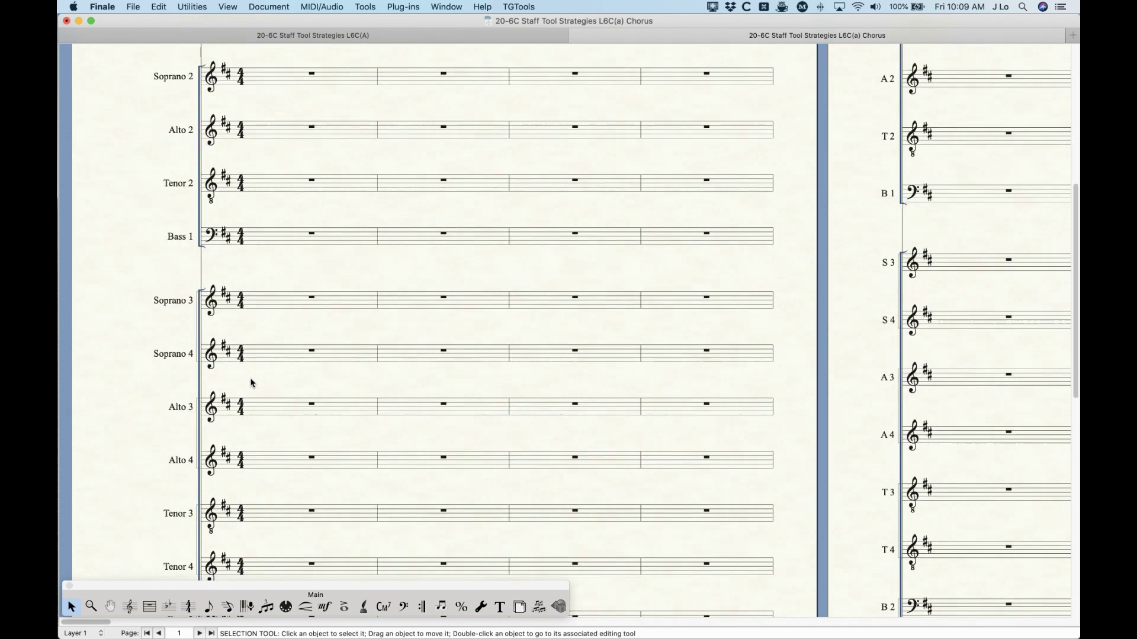
{"action": "scroll", "coordinate": [267, 397], "scroll_direction": "down", "scroll_amount": 1}
{"action": "scroll", "coordinate": [290, 410], "scroll_direction": "up", "scroll_amount": 1}
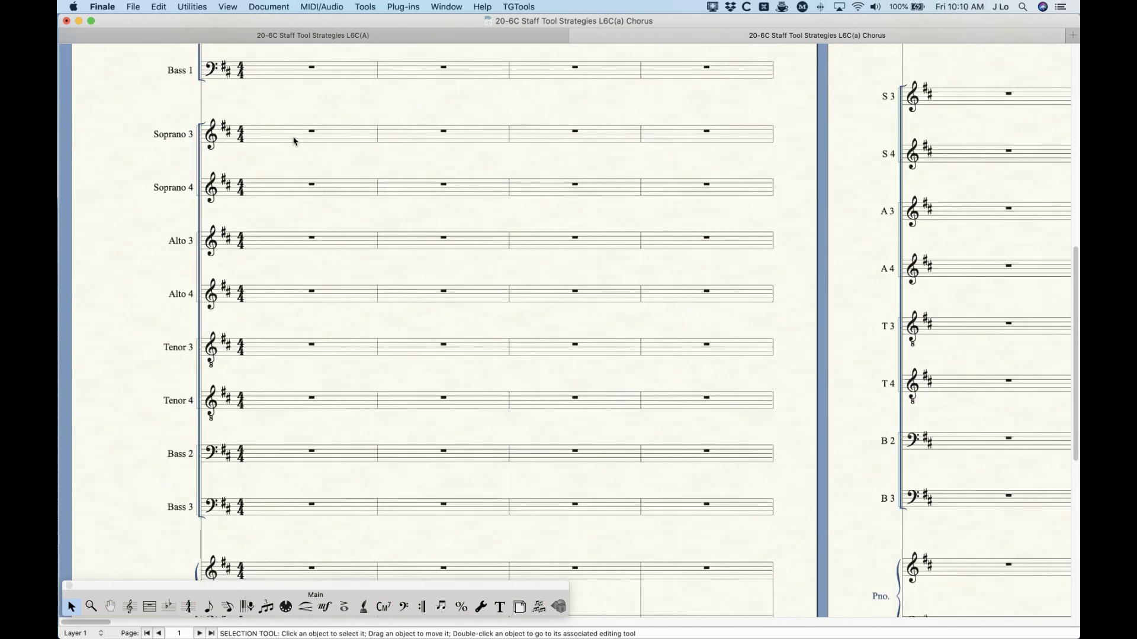
{"action": "scroll", "coordinate": [274, 410], "scroll_direction": "down", "scroll_amount": 1}
{"action": "scroll", "coordinate": [275, 410], "scroll_direction": "up", "scroll_amount": 15}
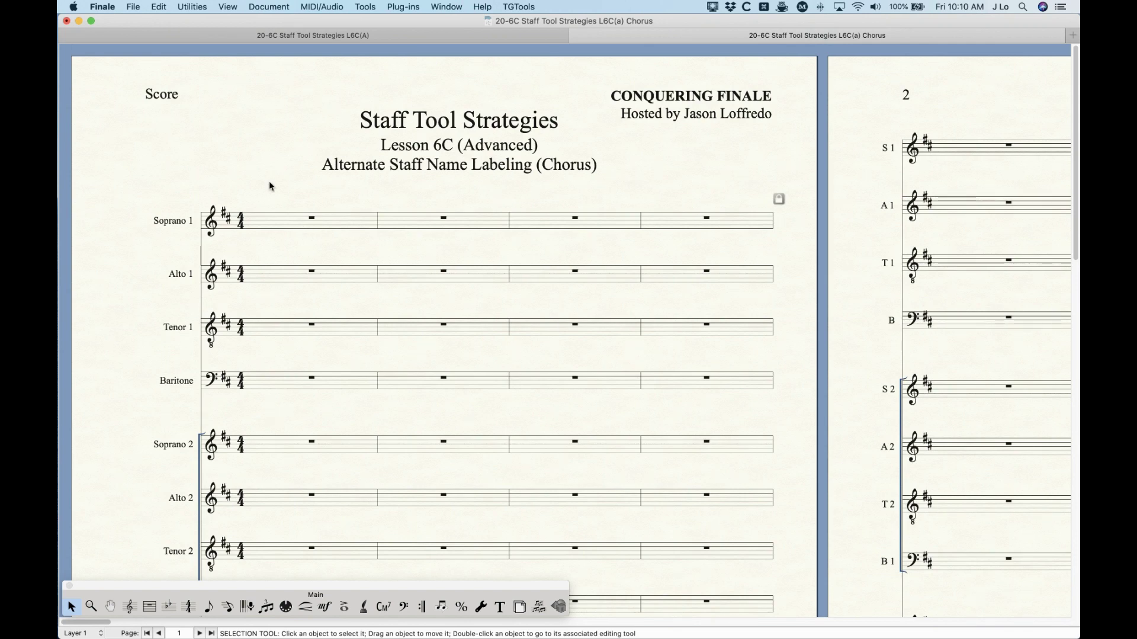
Step: Turn off auto-numbering for the first four voices in the instrument list: Soprano, Alto, Tenor and Baritone
{"action": "key", "text": "super+k"}
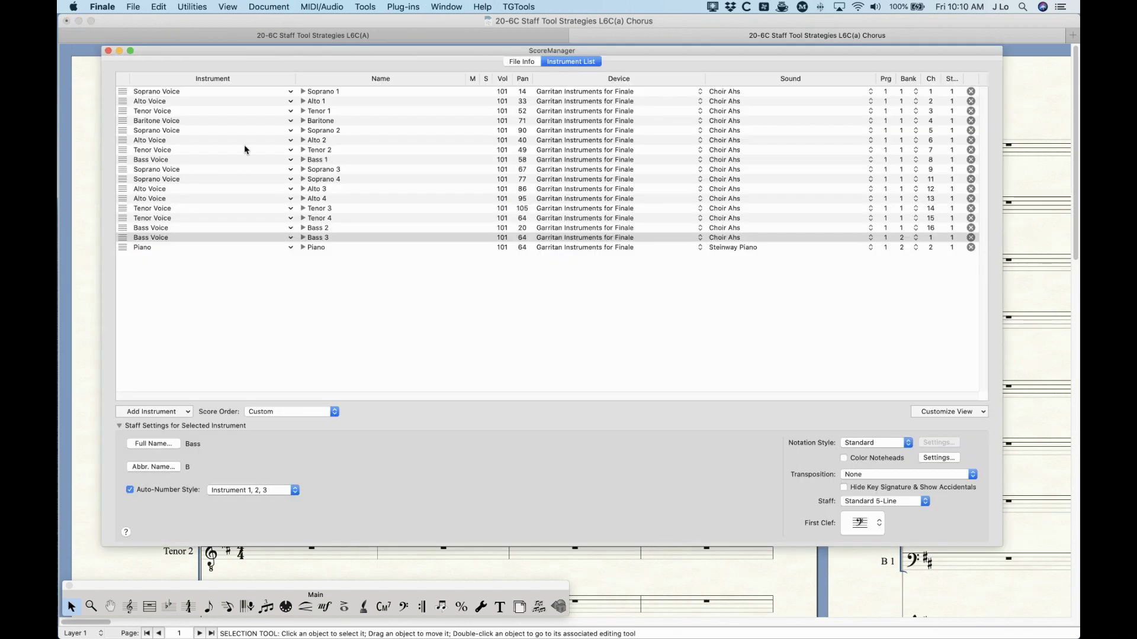
{"action": "left_click", "coordinate": [123, 94]}
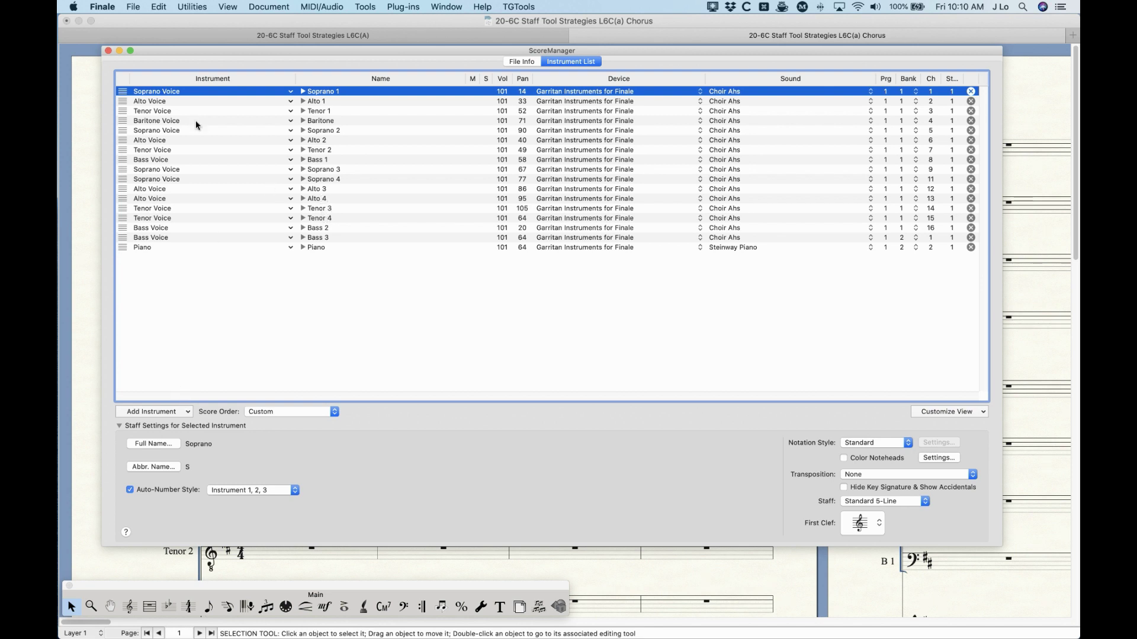
{"action": "left_click", "coordinate": [157, 491]}
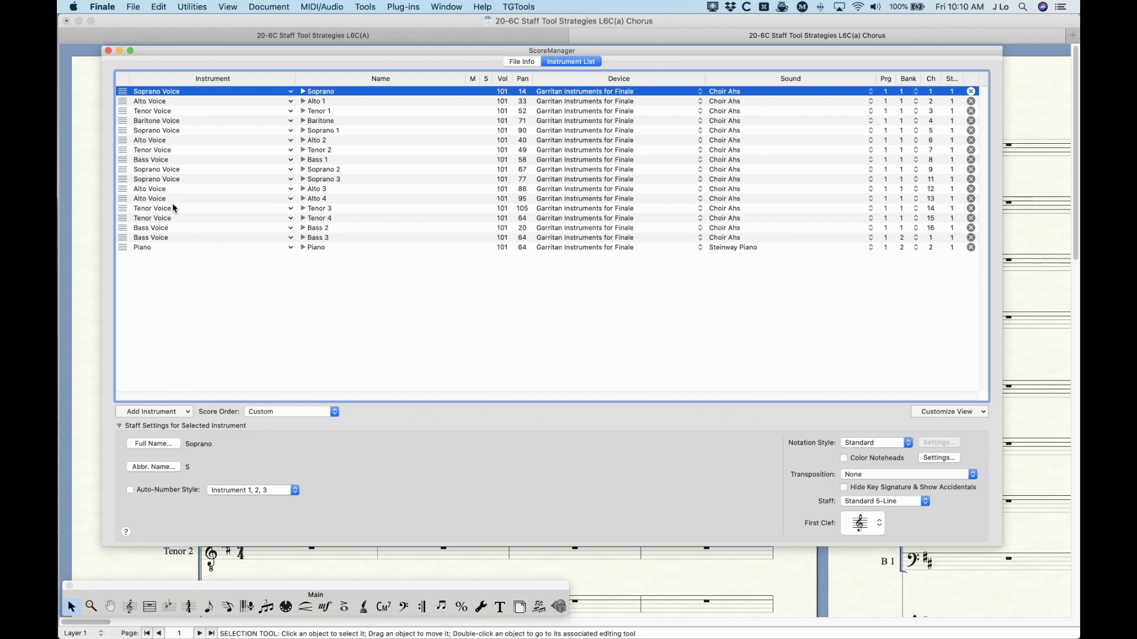
{"action": "left_click", "coordinate": [125, 101]}
{"action": "left_click", "coordinate": [130, 489]}
{"action": "left_click", "coordinate": [123, 112]}
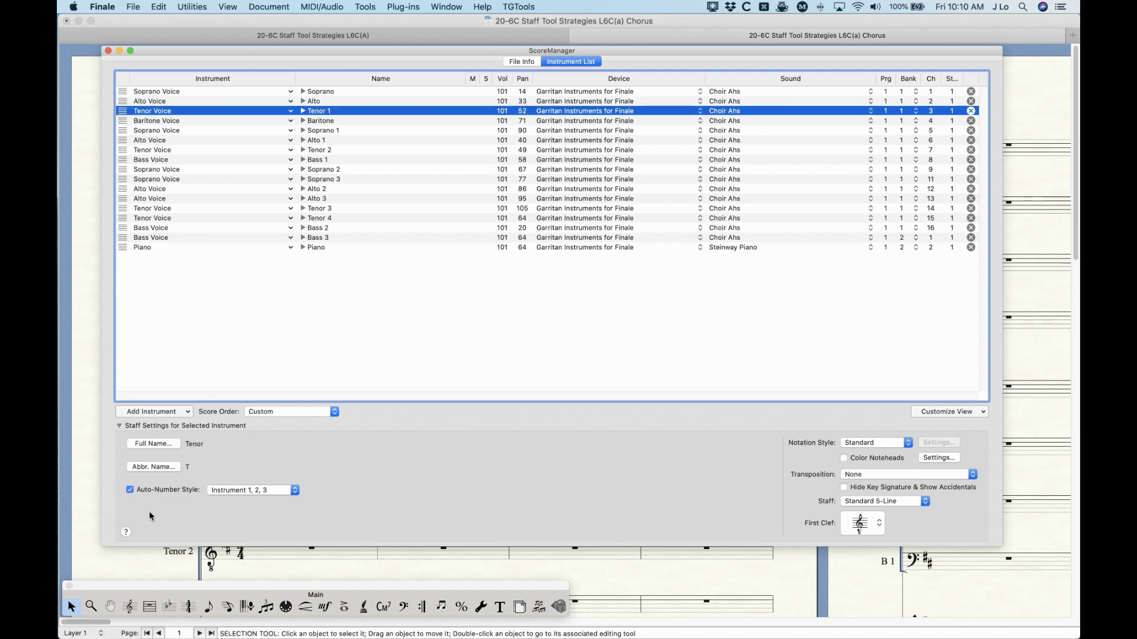
{"action": "left_click", "coordinate": [159, 492]}
{"action": "left_click", "coordinate": [126, 121]}
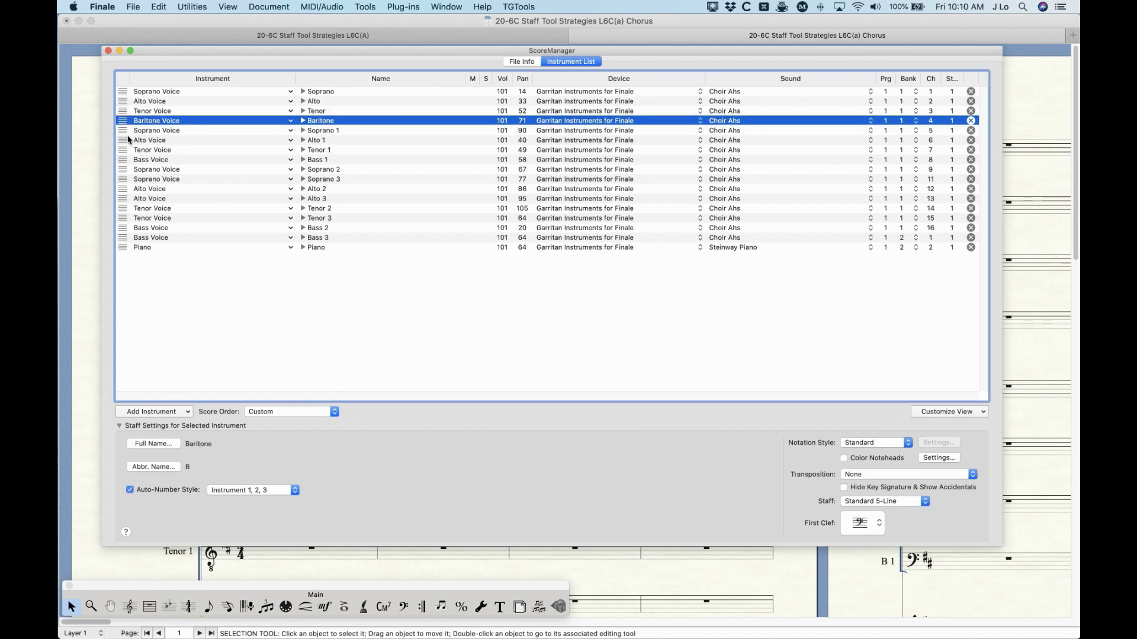
{"action": "left_click", "coordinate": [175, 489]}
Step: Change the full names of the first soprano and alto voices to Soprano Solo and Alto Solo
{"action": "left_click", "coordinate": [122, 93]}
{"action": "left_click", "coordinate": [170, 444]}
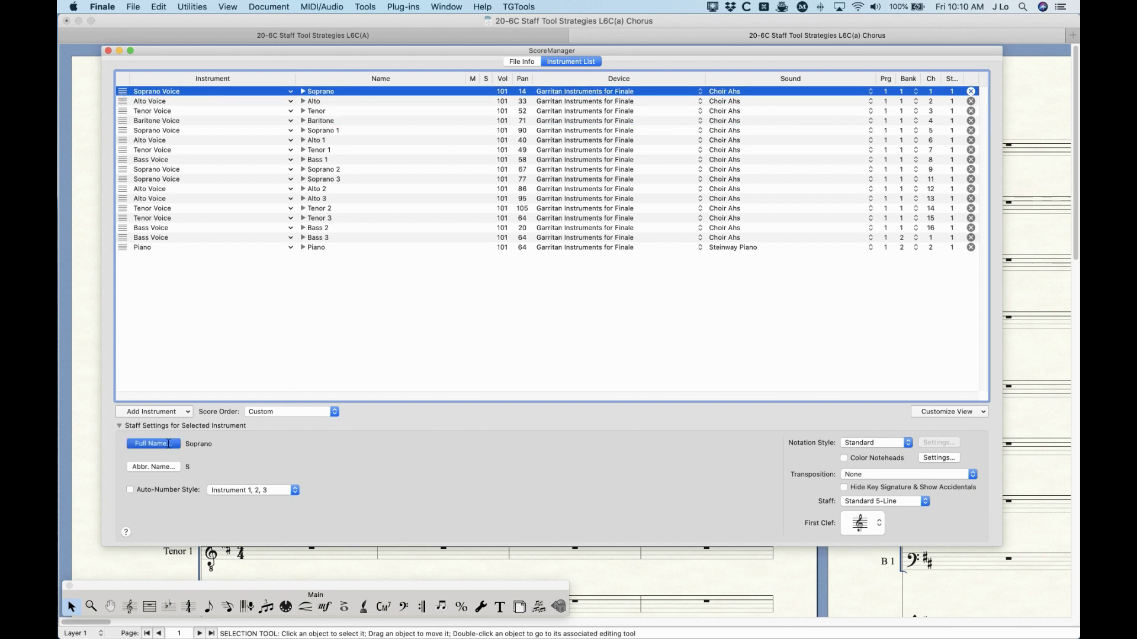
{"action": "type", "text": "Solo"}
{"action": "key", "text": "Return"}
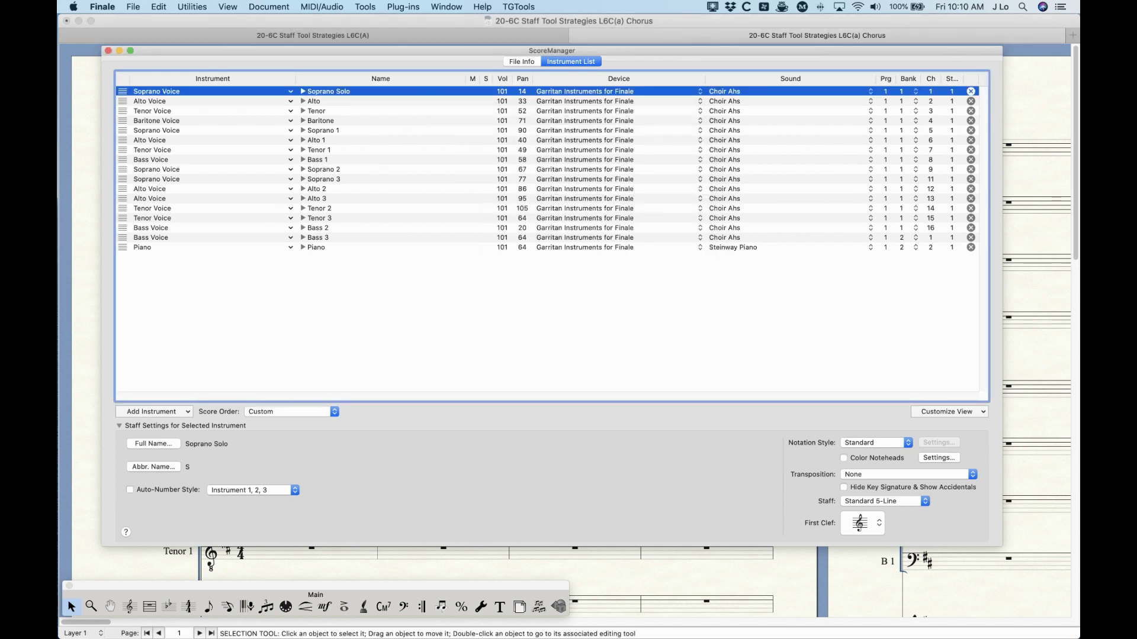
{"action": "left_click", "coordinate": [123, 102]}
{"action": "left_click", "coordinate": [167, 445]}
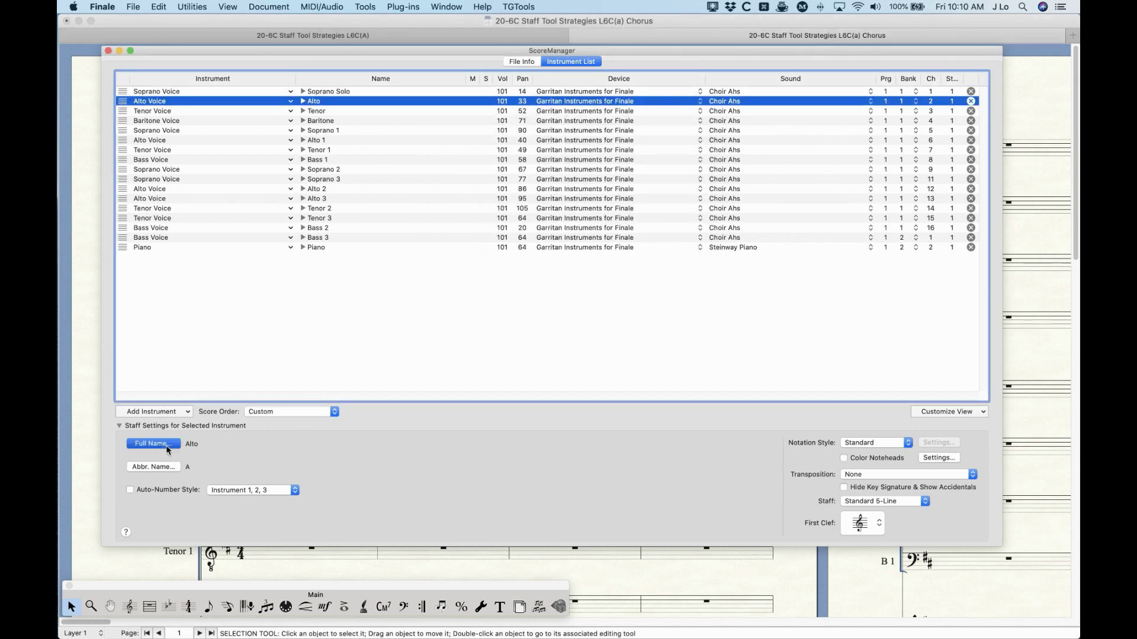
{"action": "type", "text": "Solo"}
{"action": "key", "text": "Return"}
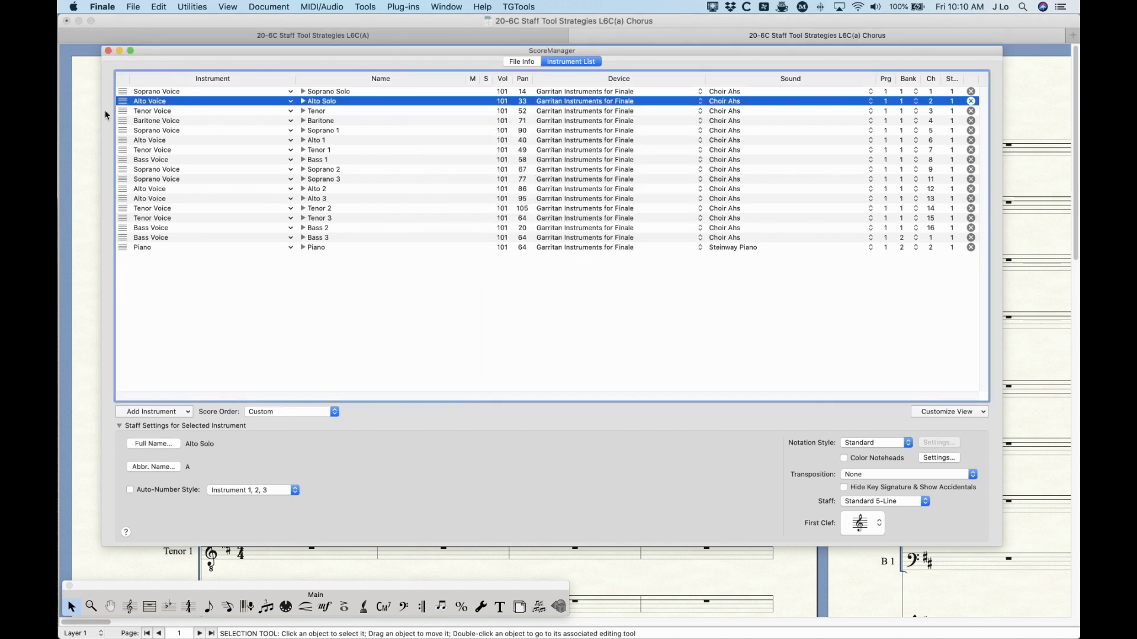
Step: Change the full names of the first tenor and the baritone to Tenor Solo and Baritone Solo, then close the ScoreManager
{"action": "left_click", "coordinate": [122, 110]}
{"action": "left_click", "coordinate": [154, 444]}
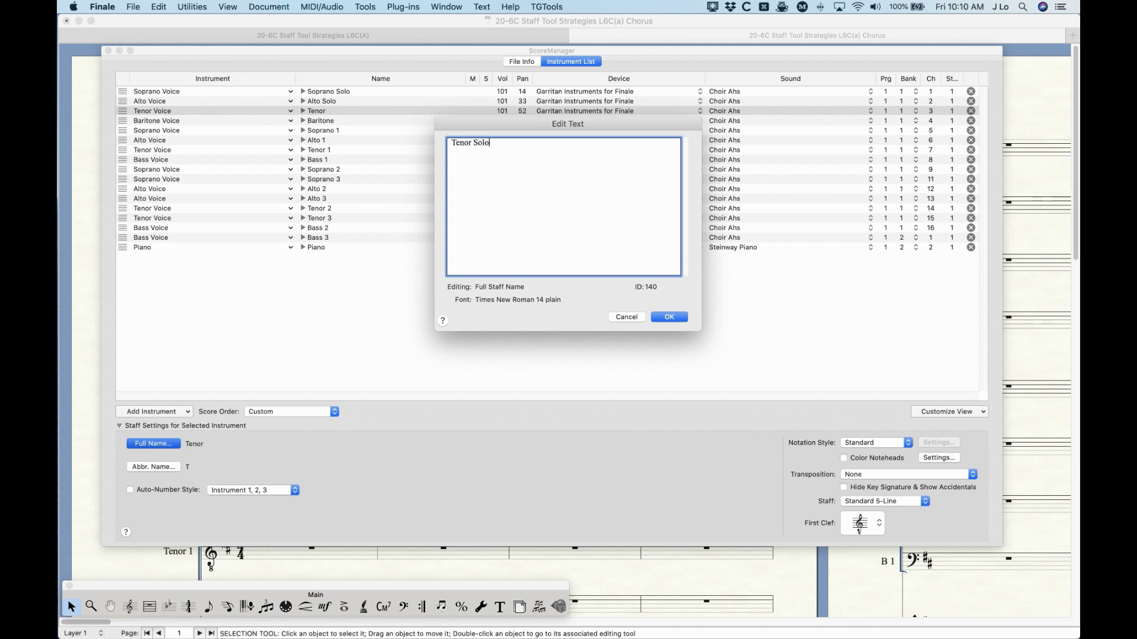
{"action": "key", "text": "Return"}
{"action": "left_click", "coordinate": [124, 120]}
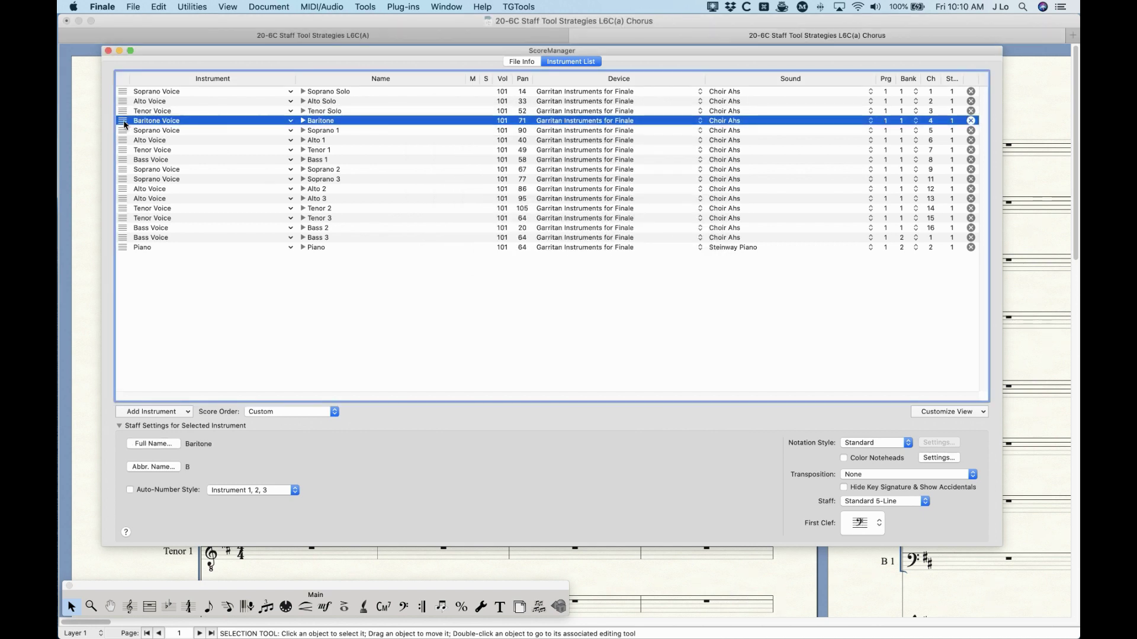
{"action": "left_click", "coordinate": [158, 446]}
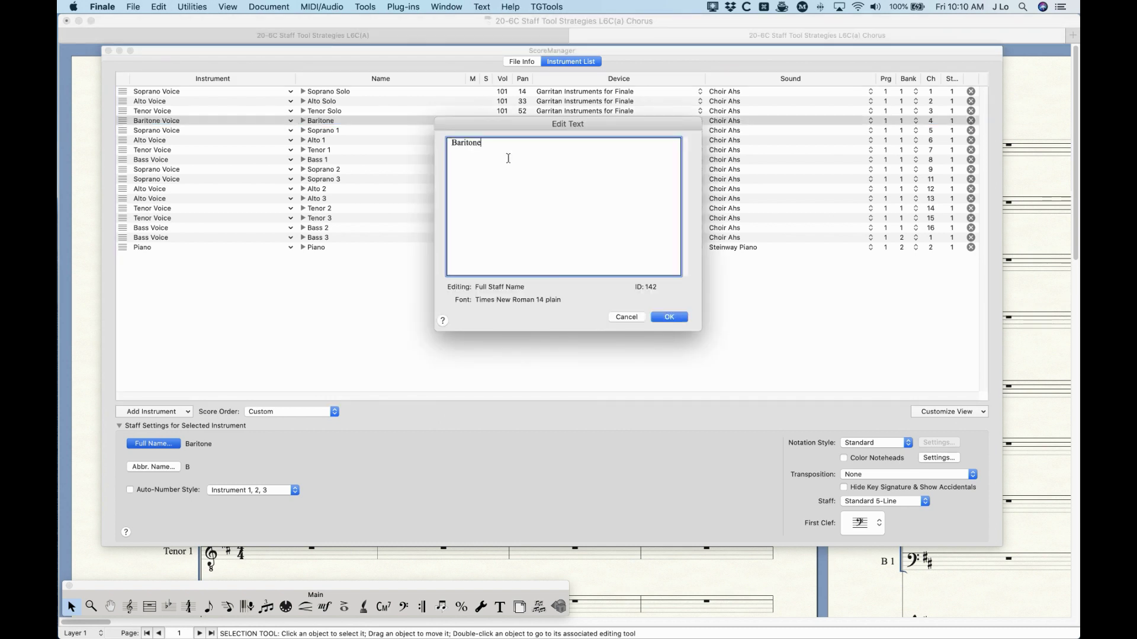
{"action": "type", "text": "Solo"}
{"action": "key", "text": "Return"}
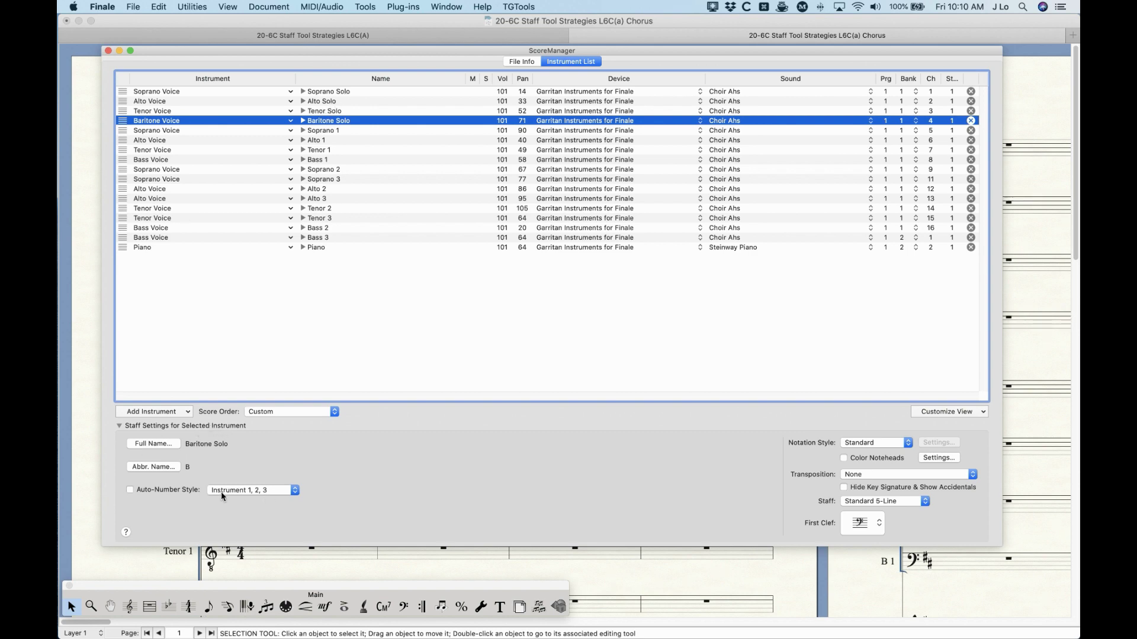
{"action": "left_click", "coordinate": [108, 51]}
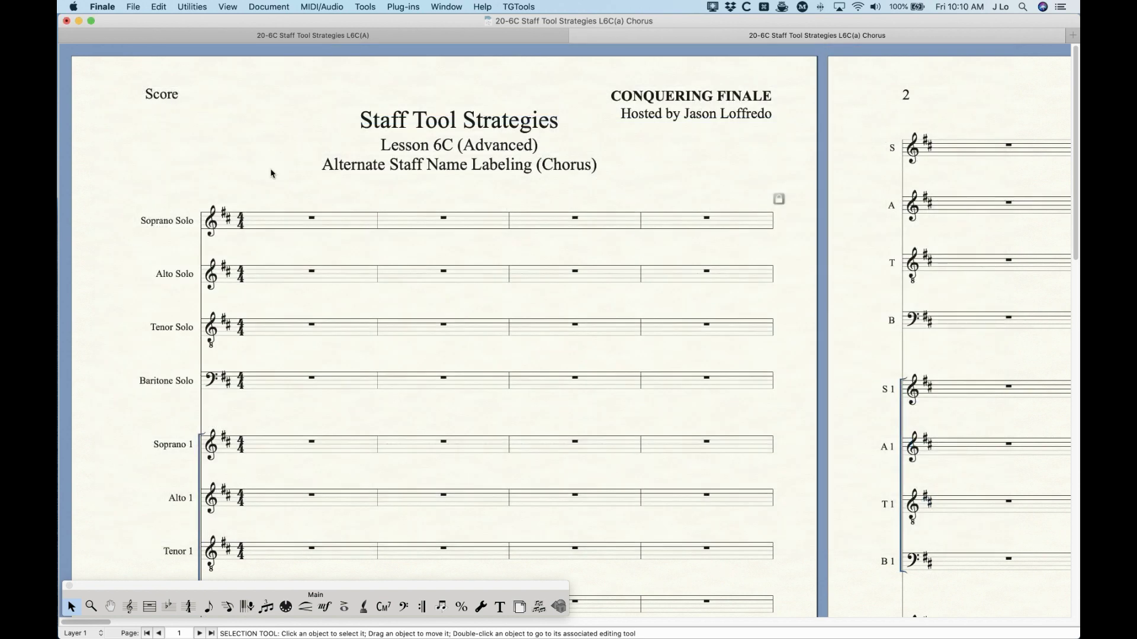
Step: Turn off auto-numbering for the Soprano, Alto, Tenor and Bass staves of the four-voice choir below the soloists
{"action": "scroll", "coordinate": [223, 199], "scroll_direction": "down", "scroll_amount": 2}
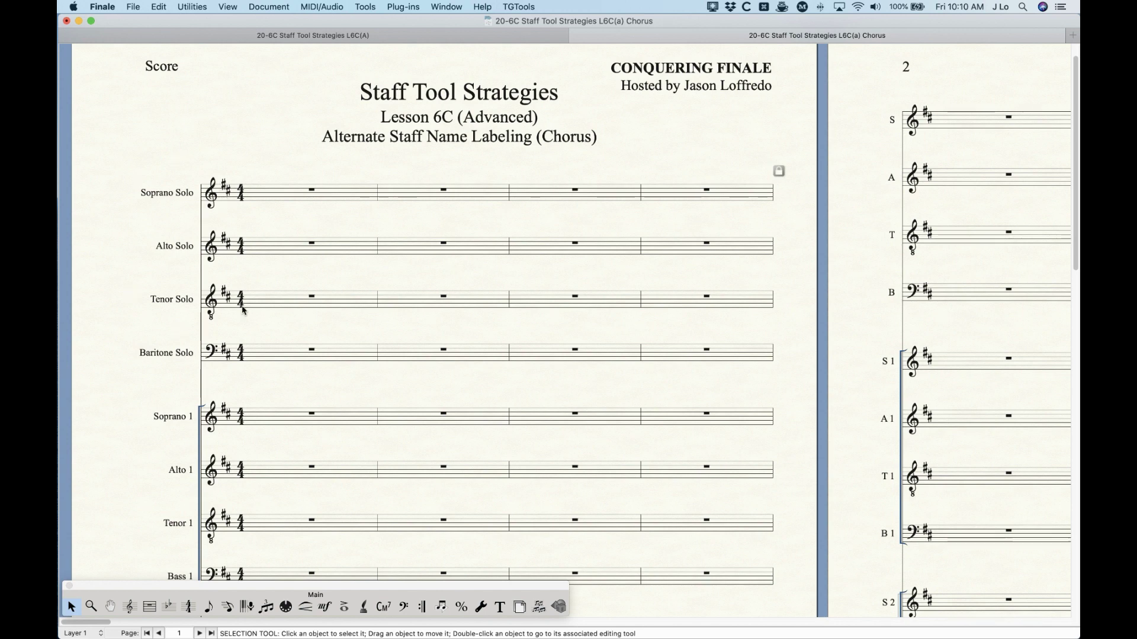
{"action": "scroll", "coordinate": [248, 303], "scroll_direction": "down", "scroll_amount": 8}
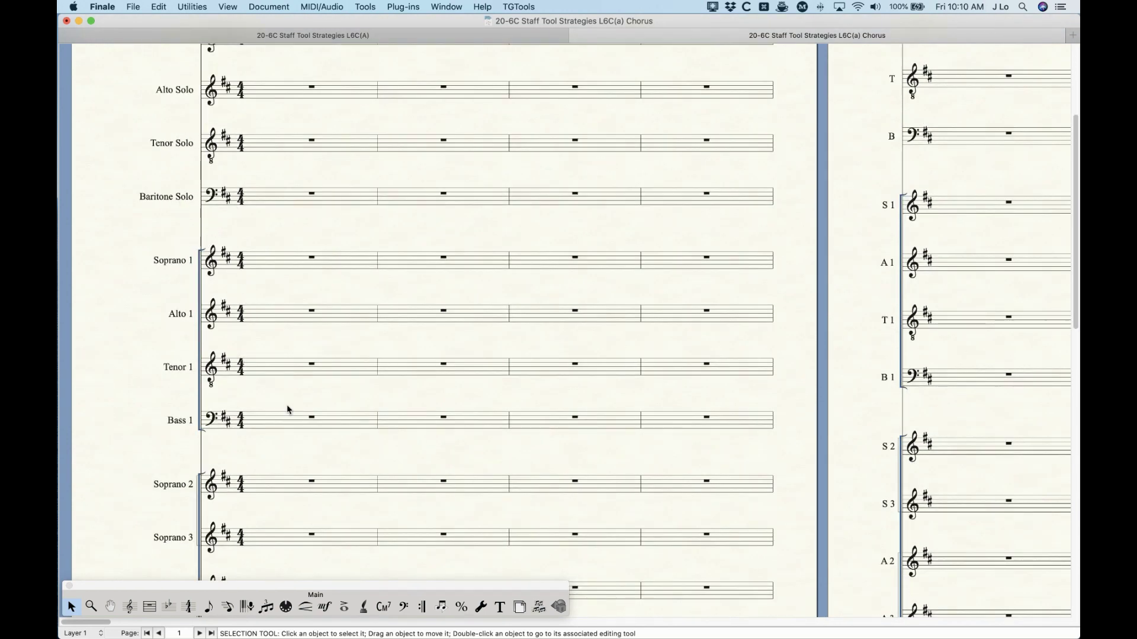
{"action": "key", "text": "super+k"}
{"action": "left_click", "coordinate": [124, 124]}
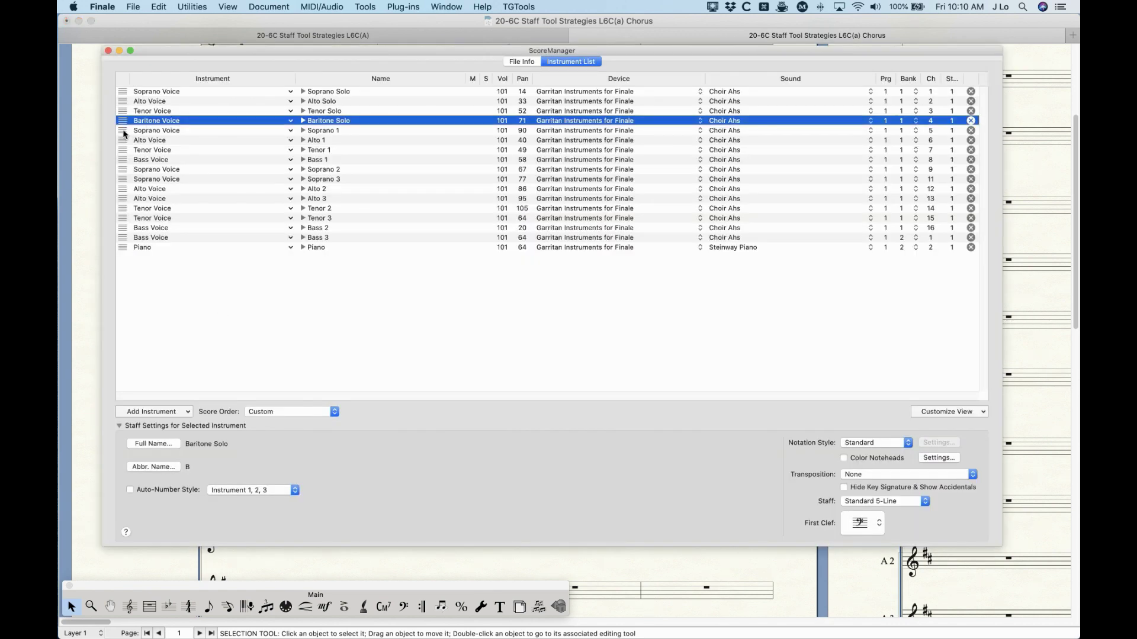
{"action": "left_click", "coordinate": [124, 131]}
{"action": "left_click", "coordinate": [167, 489]}
{"action": "left_click", "coordinate": [123, 141]}
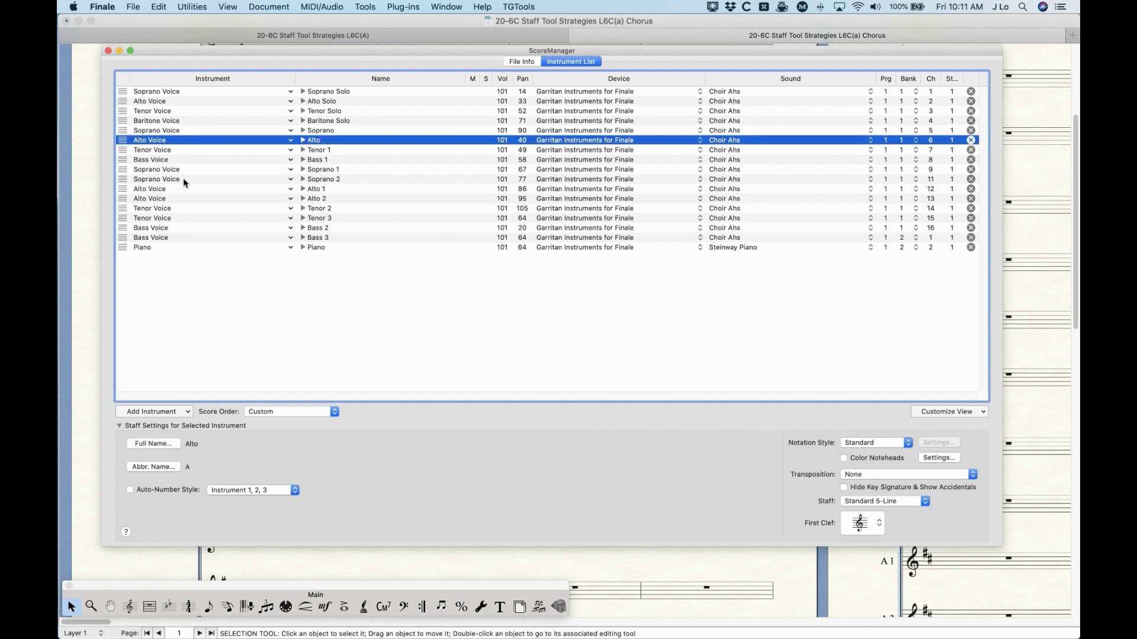
{"action": "left_click", "coordinate": [124, 151]}
{"action": "left_click", "coordinate": [182, 489]}
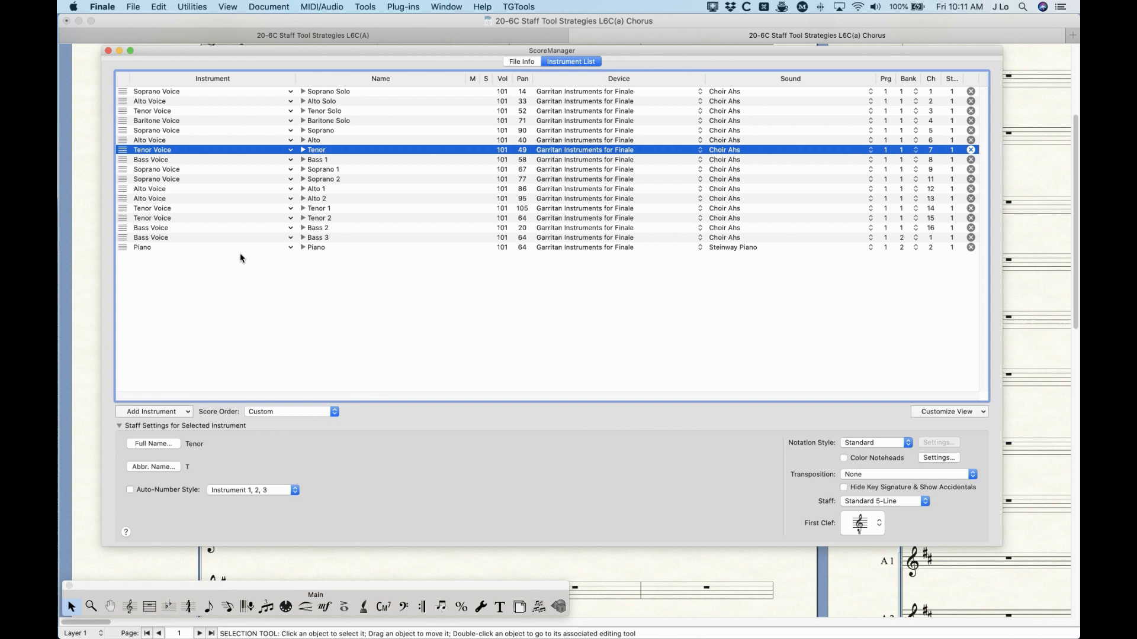
{"action": "left_click", "coordinate": [125, 160]}
{"action": "left_click", "coordinate": [163, 491]}
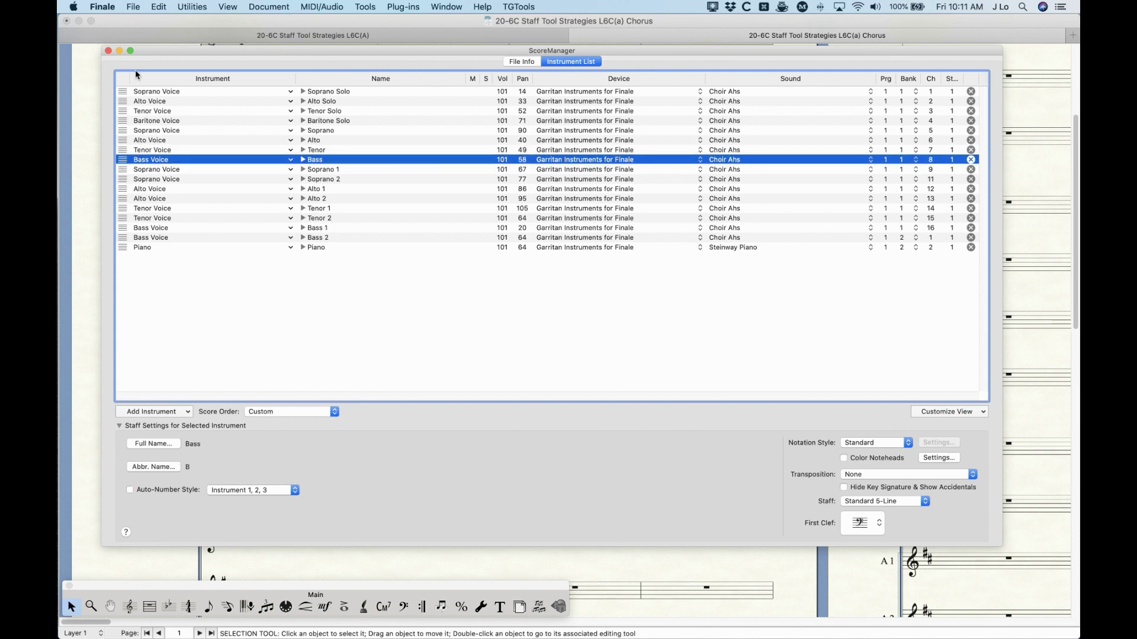
{"action": "left_click", "coordinate": [108, 51]}
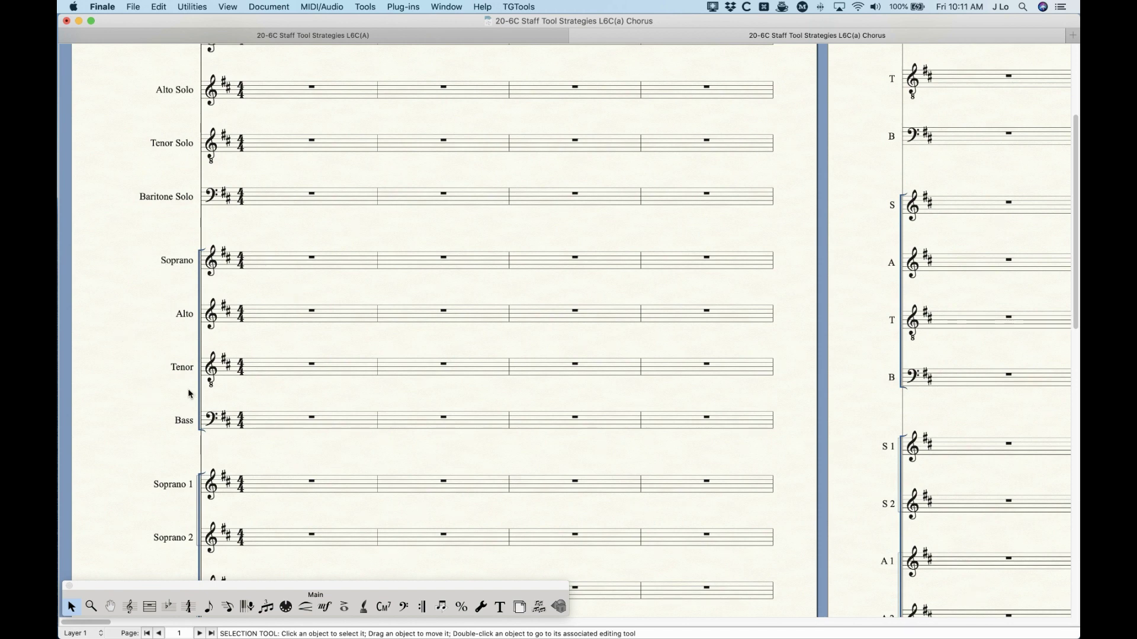
{"action": "scroll", "coordinate": [190, 394], "scroll_direction": "down", "scroll_amount": 10}
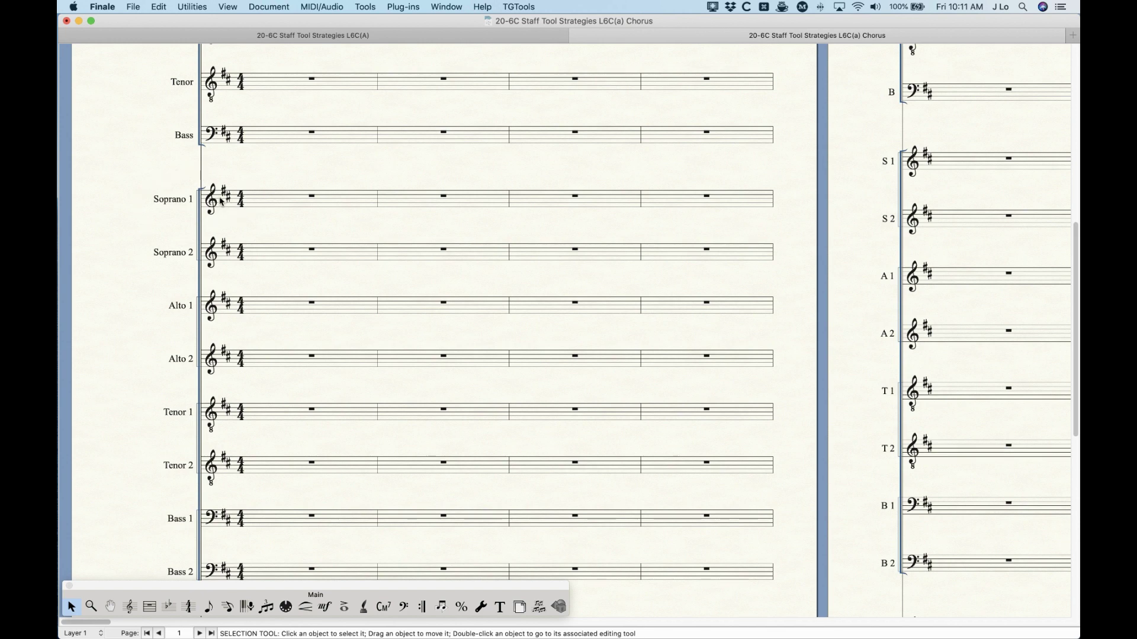
Step: Review the full staff names and bracket groupings of the soloists, four-voice choir and divided choir throughout the vocal staves
{"action": "scroll", "coordinate": [184, 228], "scroll_direction": "down", "scroll_amount": 3}
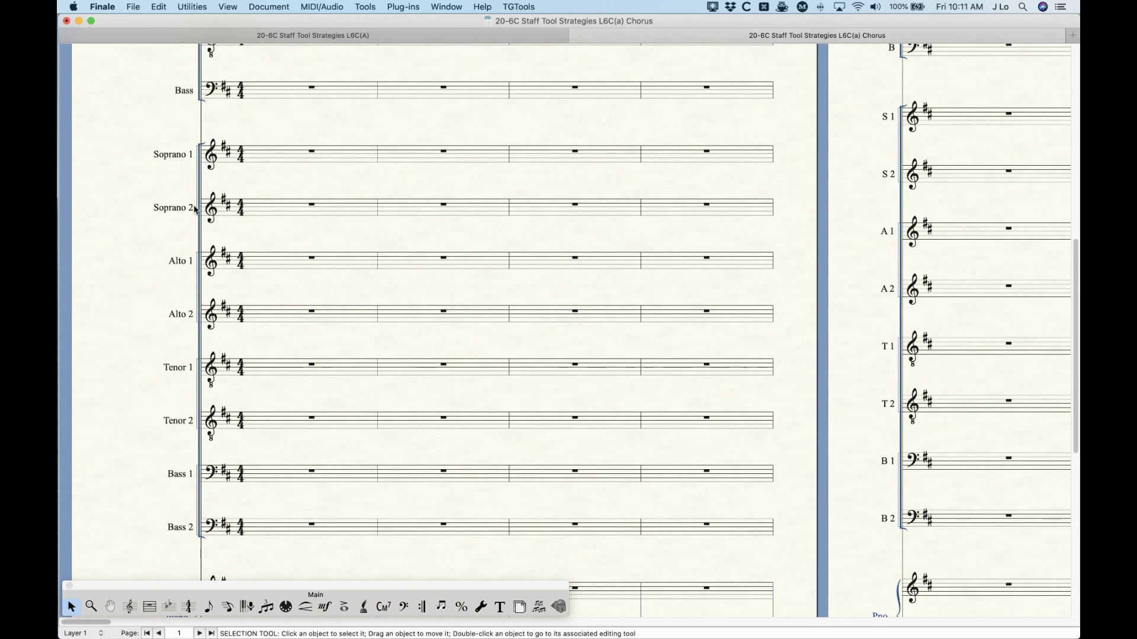
{"action": "scroll", "coordinate": [205, 463], "scroll_direction": "down", "scroll_amount": 15}
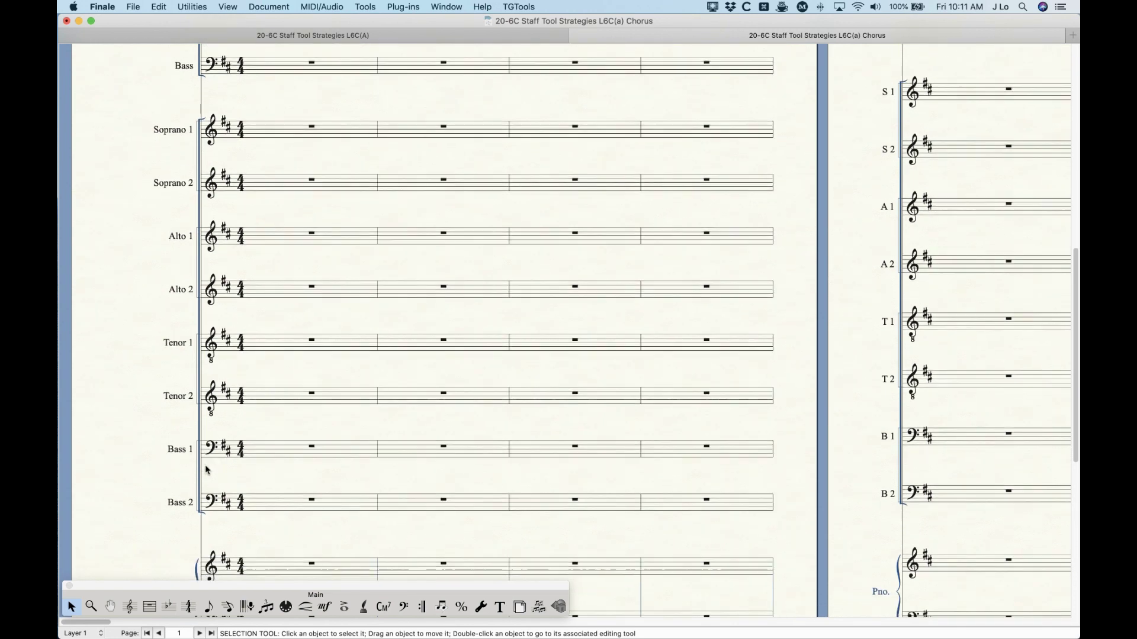
{"action": "scroll", "coordinate": [203, 466], "scroll_direction": "up", "scroll_amount": 20}
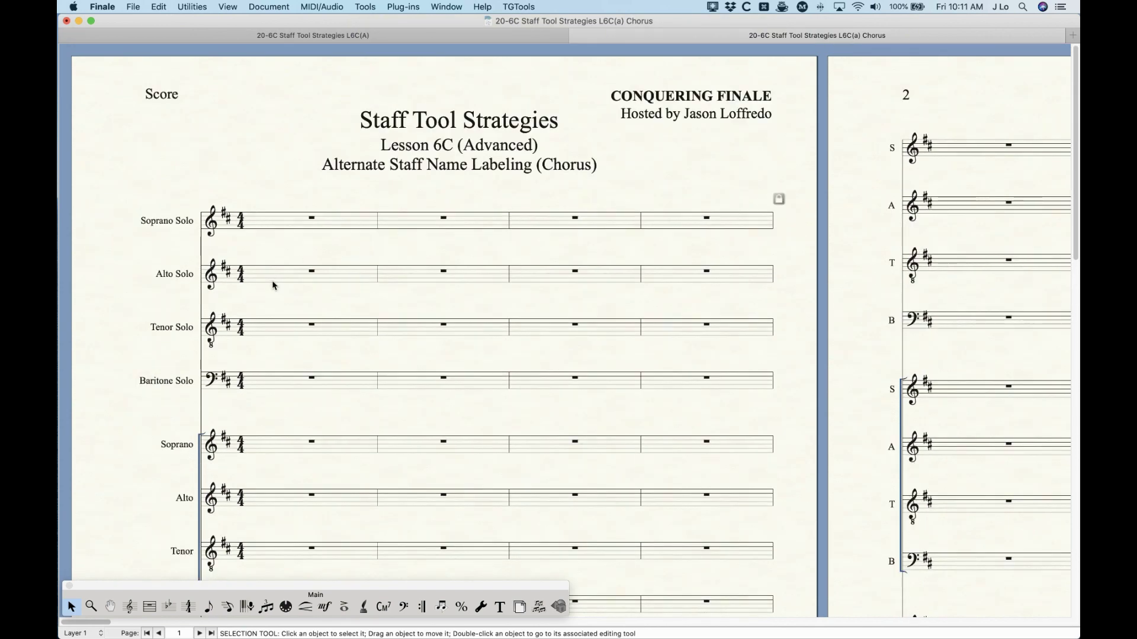
{"action": "key", "text": "super+minus"}
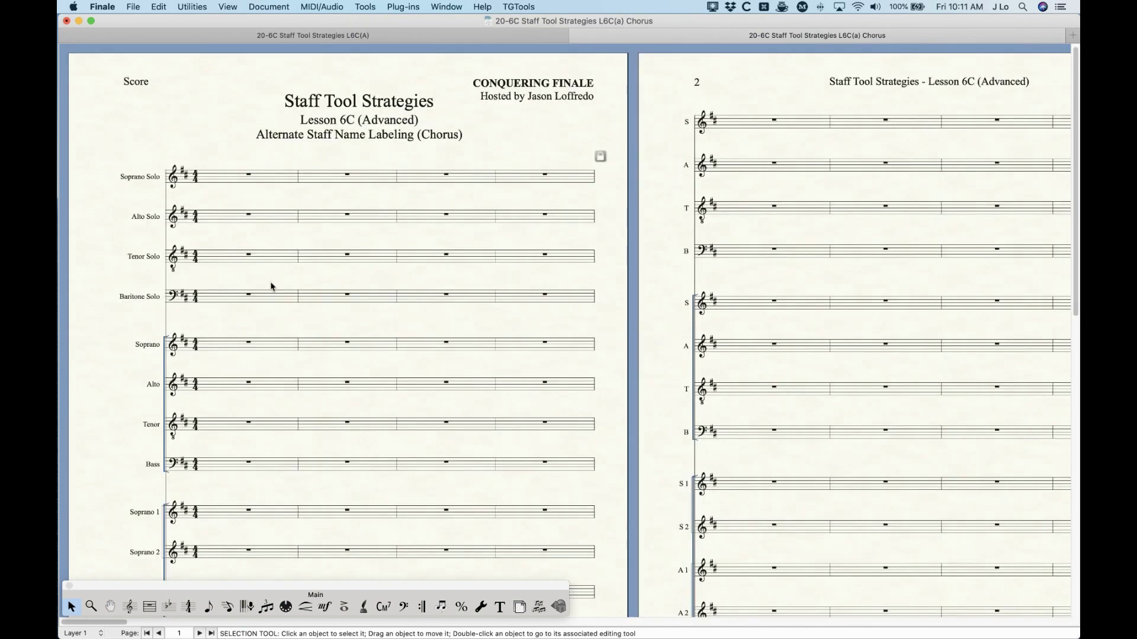
{"action": "key", "text": "super+minus"}
{"action": "key", "text": "super+minus"}
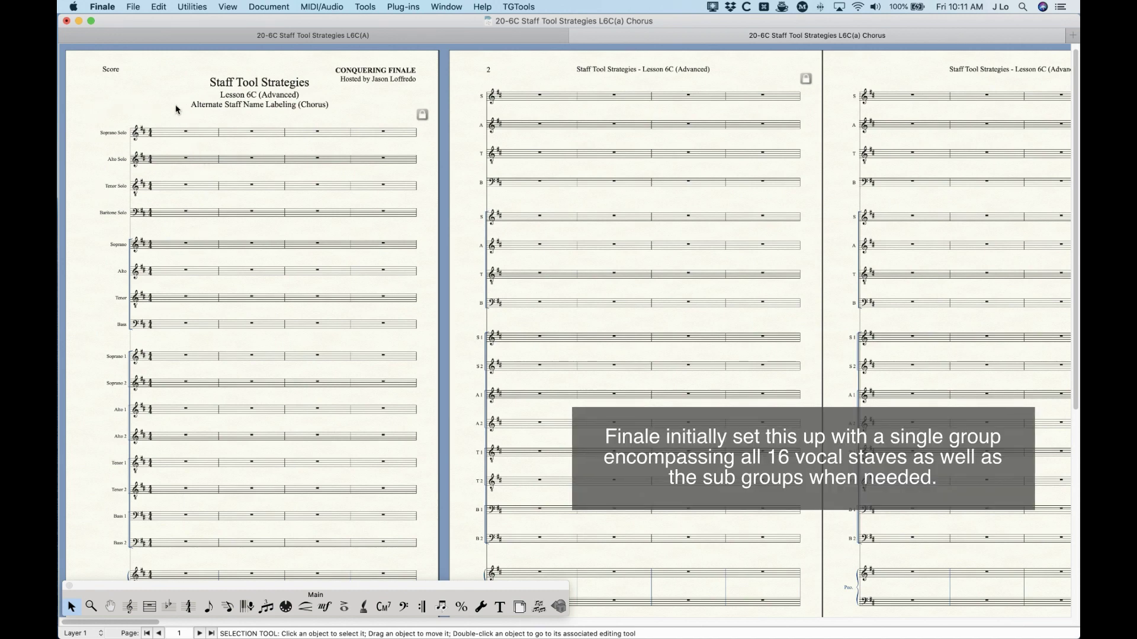
{"action": "scroll", "coordinate": [143, 272], "scroll_direction": "up", "scroll_amount": 1}
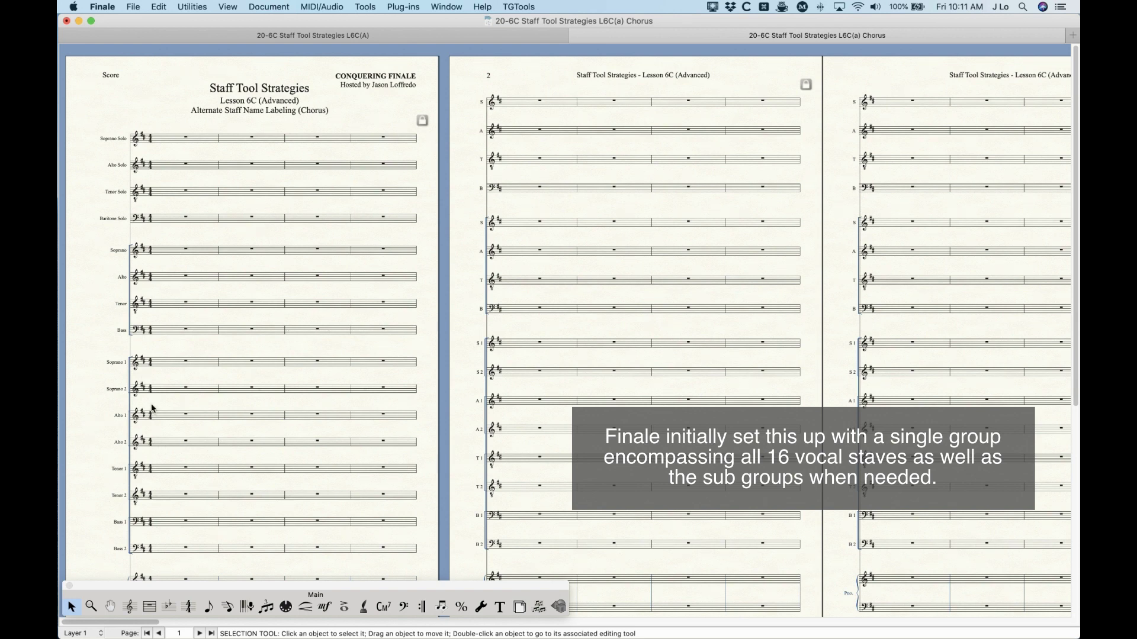
{"action": "key", "text": "super+equal"}
{"action": "key", "text": "super+equal"}
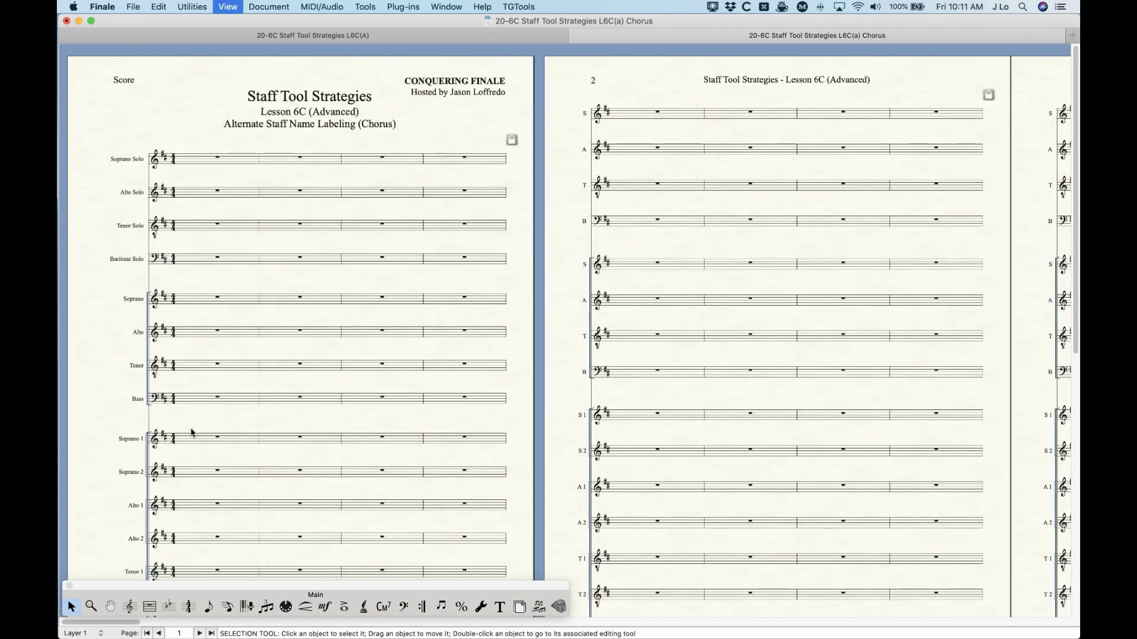
{"action": "key", "text": "super+equal"}
Step: Give the four-voice choir group from Soprano to Bass the full group name STREET CHORUS, split over two lines
{"action": "scroll", "coordinate": [193, 430], "scroll_direction": "down", "scroll_amount": 5}
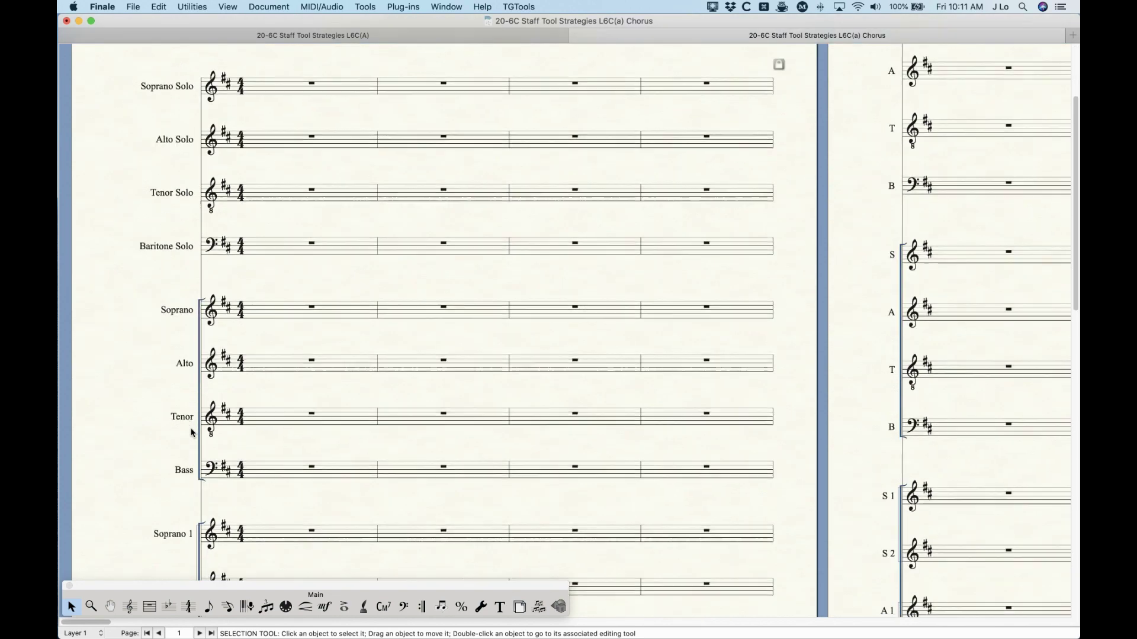
{"action": "left_click", "coordinate": [130, 607]}
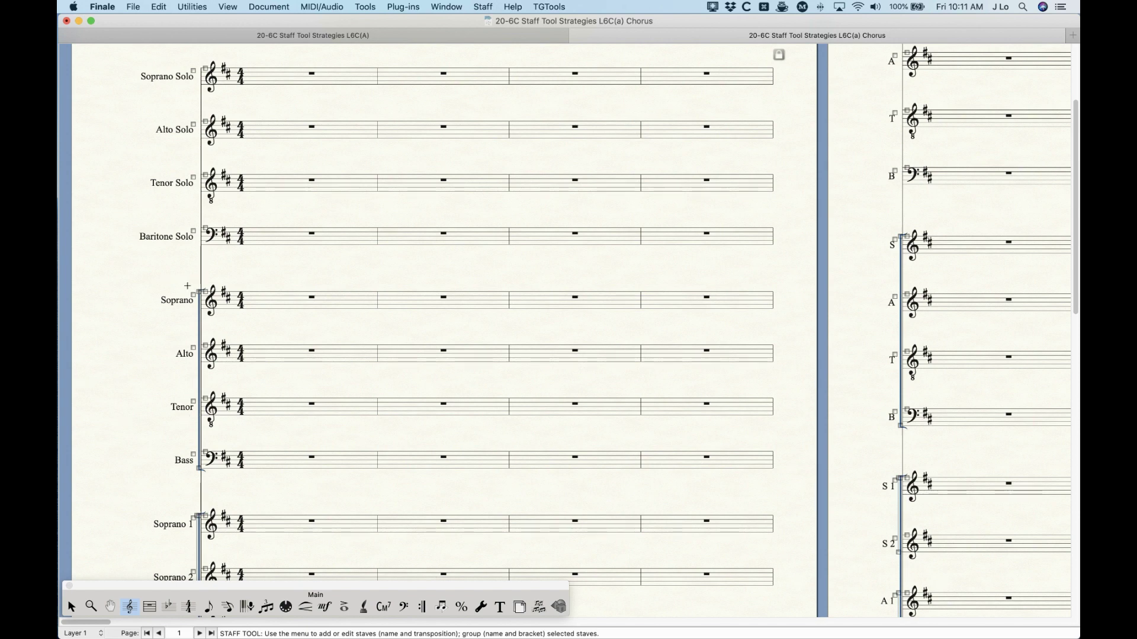
{"action": "left_click", "coordinate": [588, 105]}
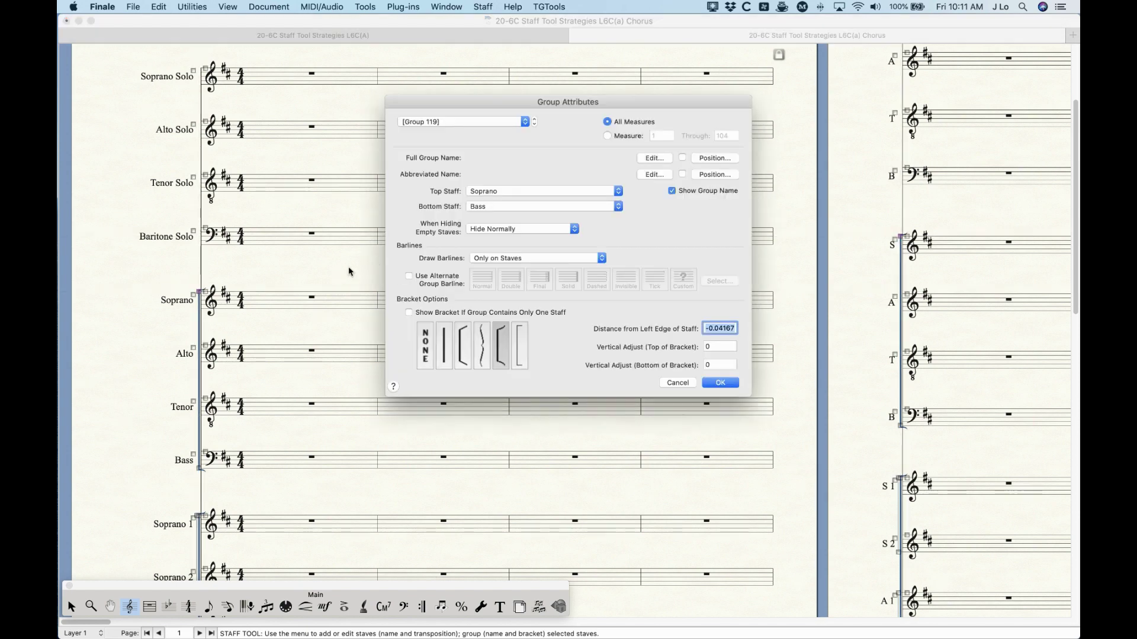
{"action": "left_click_drag", "start_coordinate": [536, 105], "coordinate": [518, 93]}
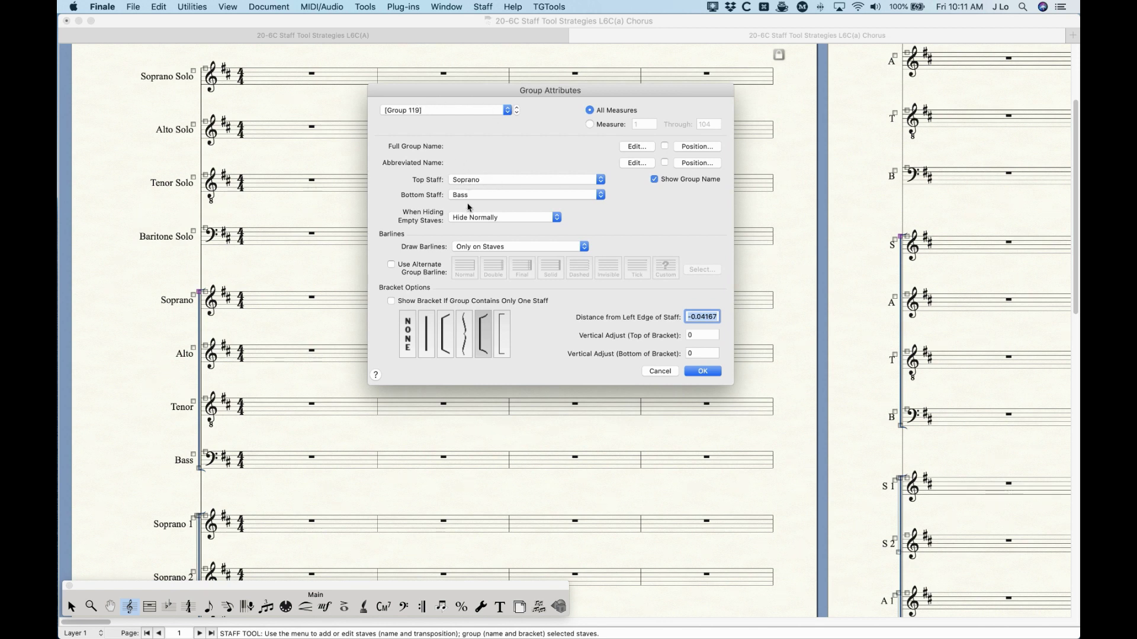
{"action": "left_click", "coordinate": [638, 146]}
{"action": "type", "text": "STREET CHOR"}
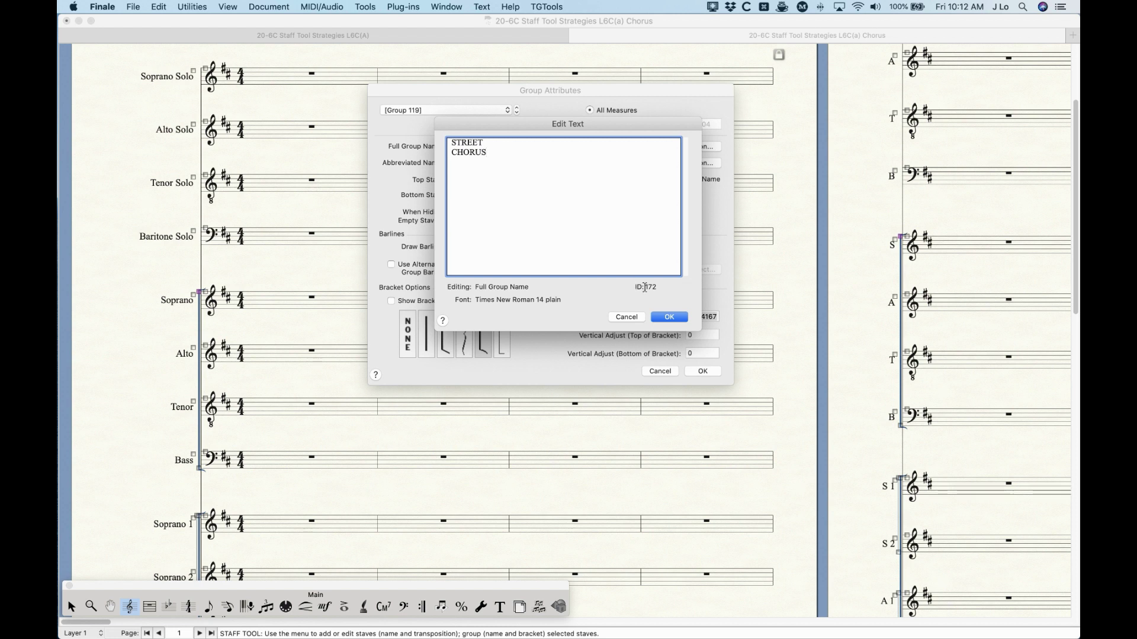
{"action": "left_click", "coordinate": [668, 318]}
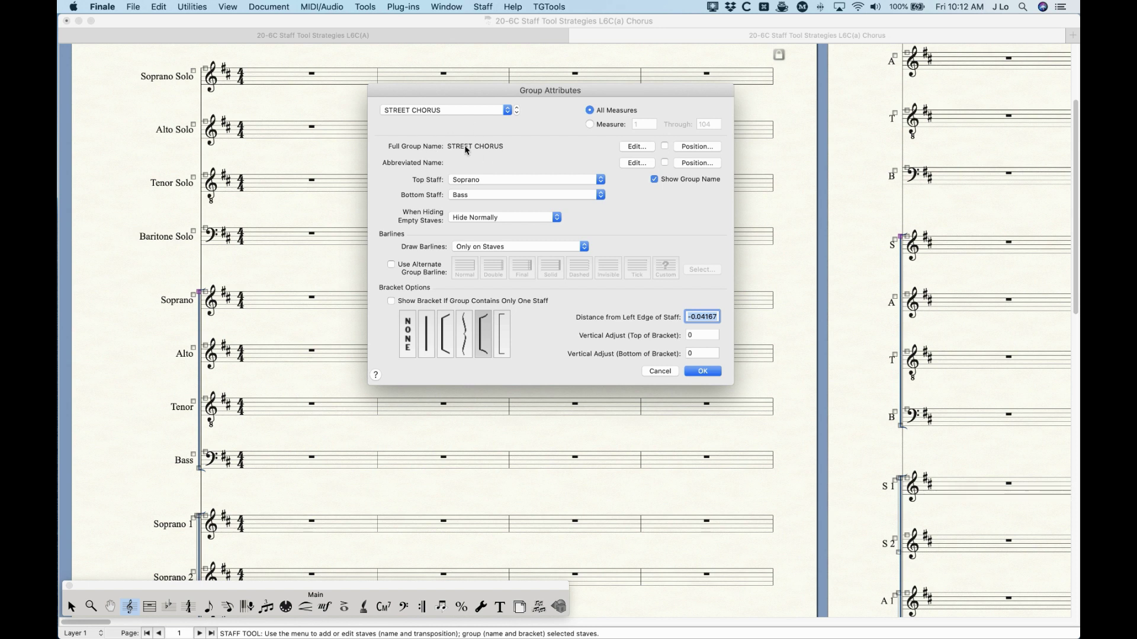
Step: Justify the STREET CHORUS group name as Forced Full with Expand Single Word enabled, and adjust its horizontal distance from the staff
{"action": "left_click", "coordinate": [697, 146]}
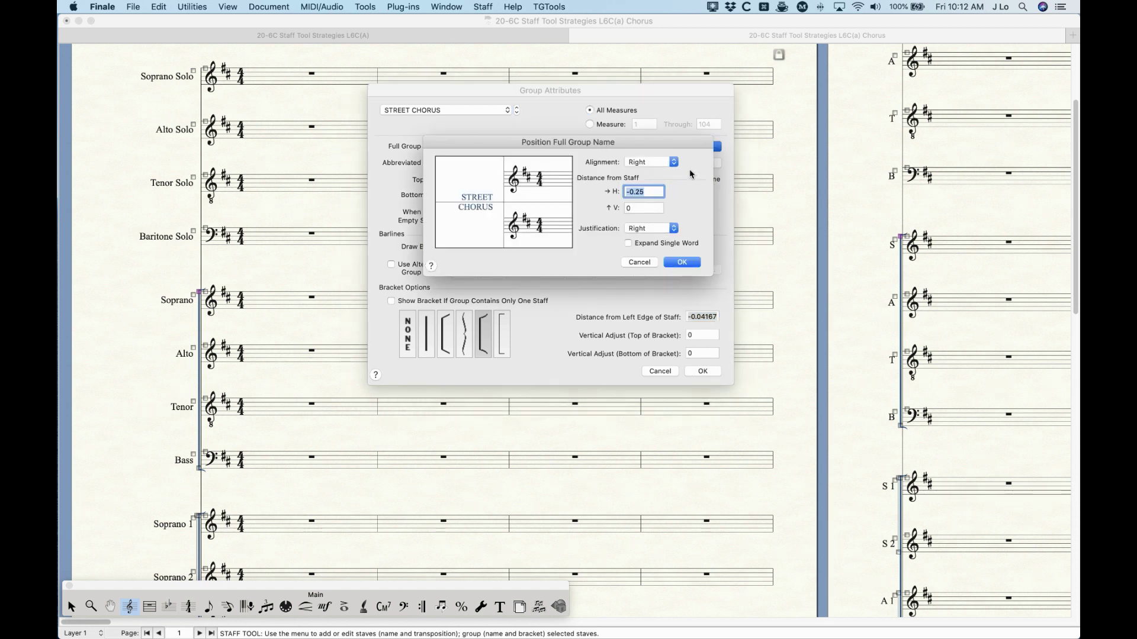
{"action": "left_click", "coordinate": [650, 229]}
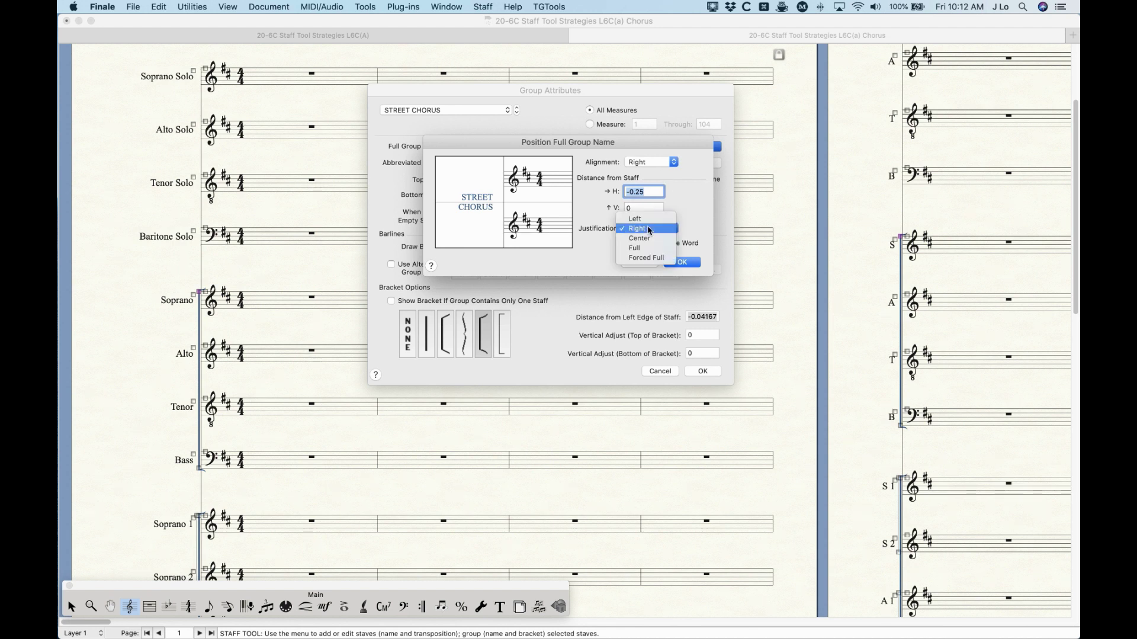
{"action": "left_click", "coordinate": [646, 258]}
{"action": "left_click", "coordinate": [639, 244]}
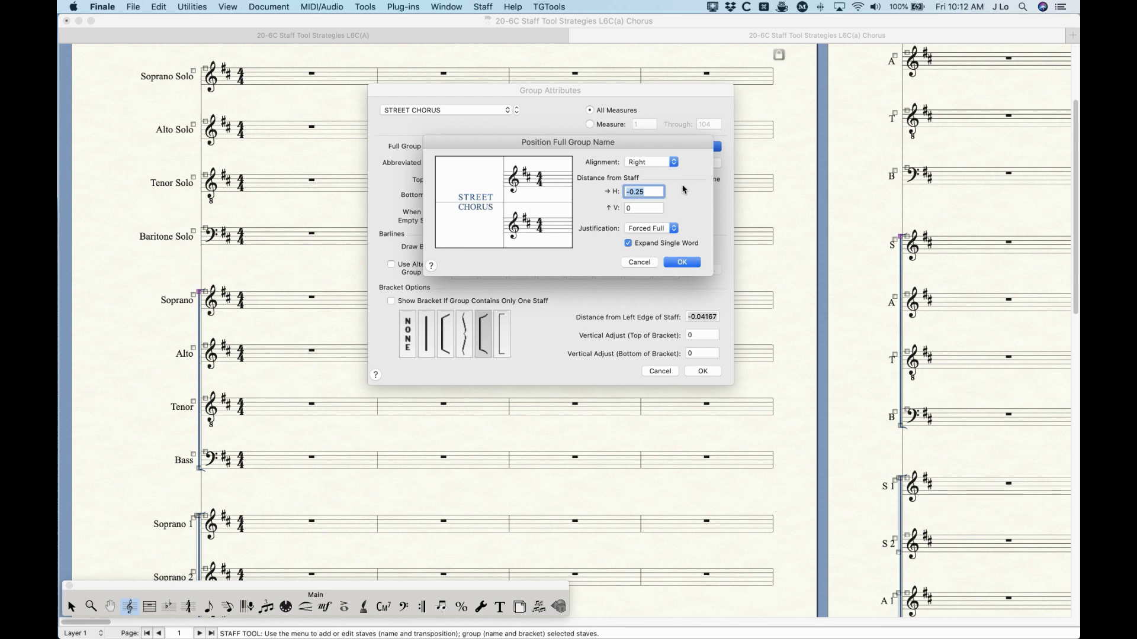
{"action": "left_click", "coordinate": [653, 192]}
{"action": "key", "text": "Return"}
Step: Set the STREET CHORUS group name to 18-point text and apply the group attributes
{"action": "left_click", "coordinate": [632, 144]}
{"action": "key", "text": "super+a"}
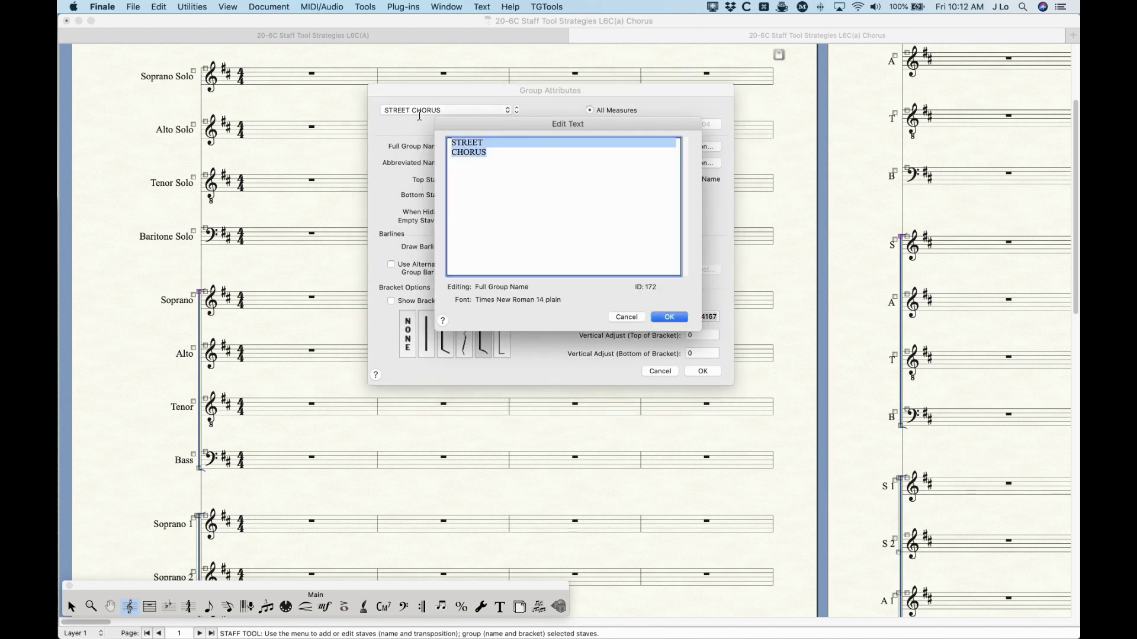
{"action": "left_click", "coordinate": [491, 6]}
{"action": "mouse_move", "coordinate": [498, 33]}
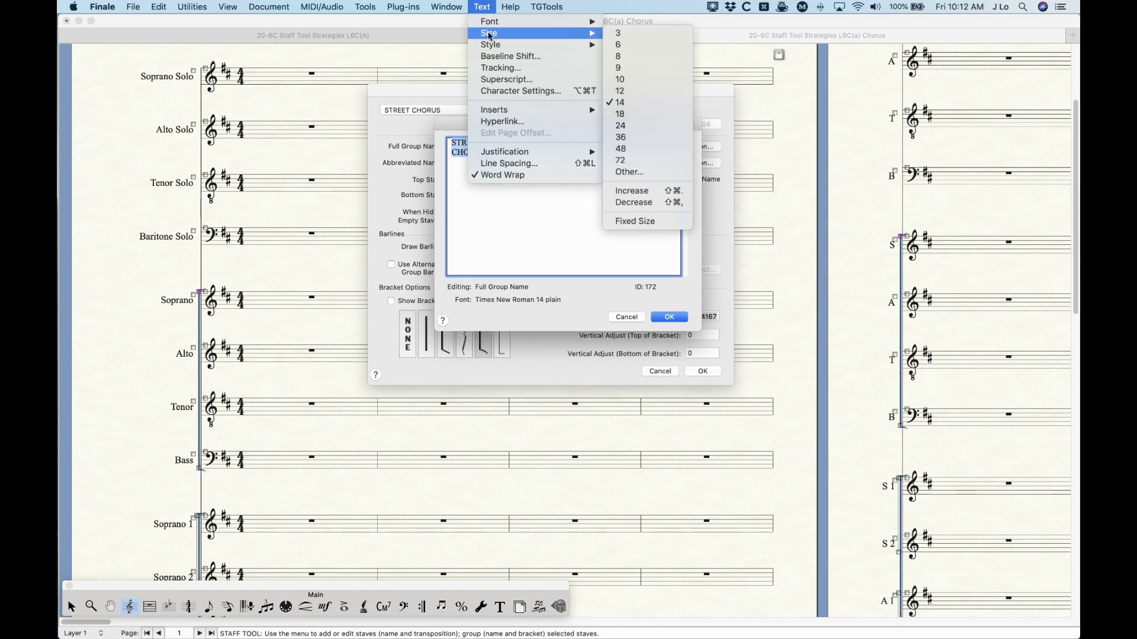
{"action": "left_click", "coordinate": [622, 113]}
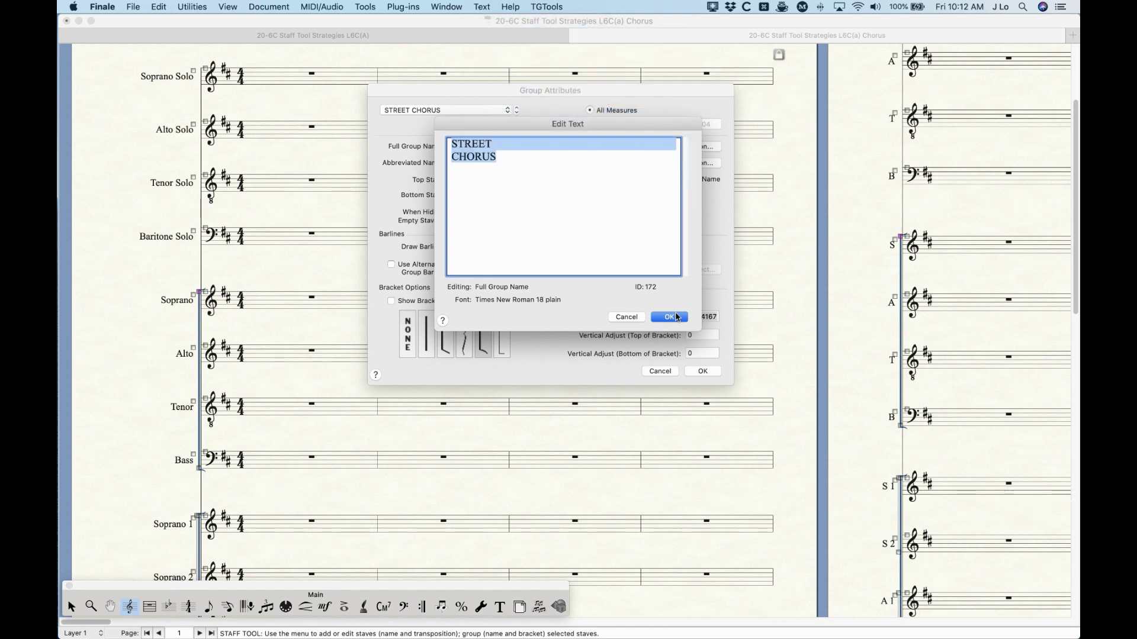
{"action": "left_click", "coordinate": [678, 318]}
{"action": "left_click", "coordinate": [710, 376]}
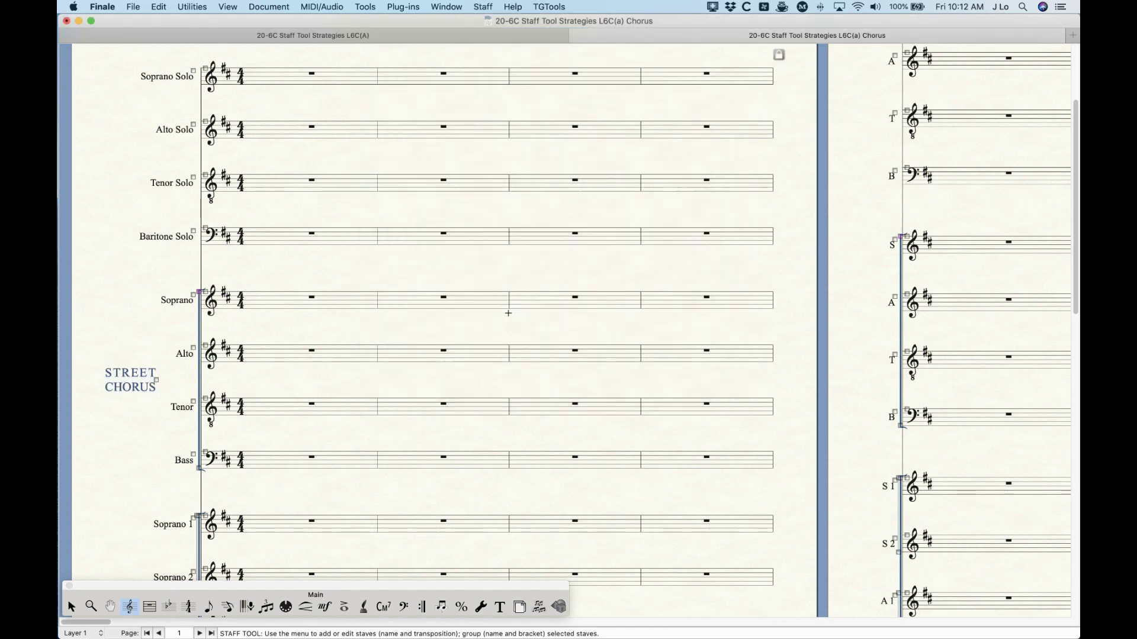
Step: Give the divided choir group from Soprano 1 to Bass 2 the full group name CONCERT CHORUS, split over two lines
{"action": "scroll", "coordinate": [284, 402], "scroll_direction": "down", "scroll_amount": 3}
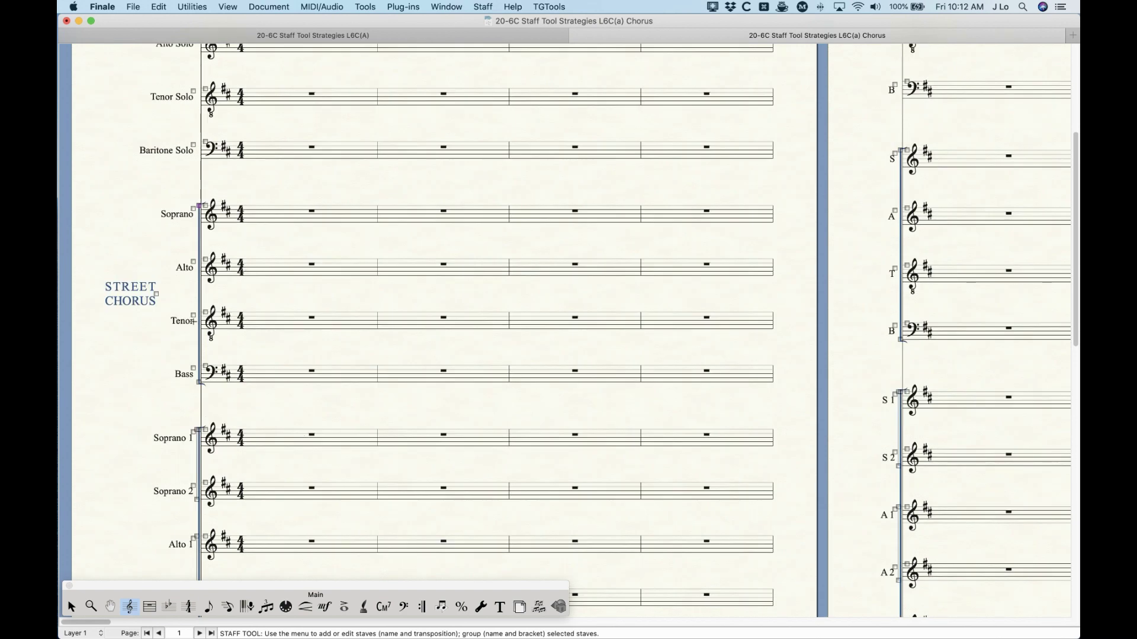
{"action": "scroll", "coordinate": [192, 365], "scroll_direction": "down", "scroll_amount": 4}
{"action": "scroll", "coordinate": [197, 363], "scroll_direction": "down", "scroll_amount": 4}
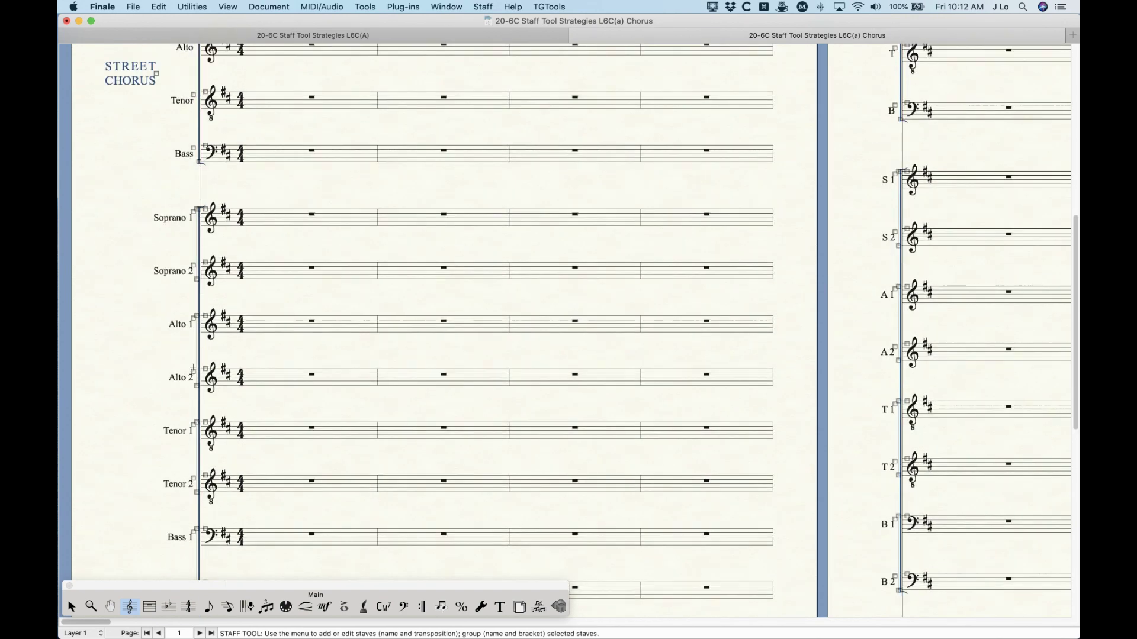
{"action": "key", "text": "super+equal"}
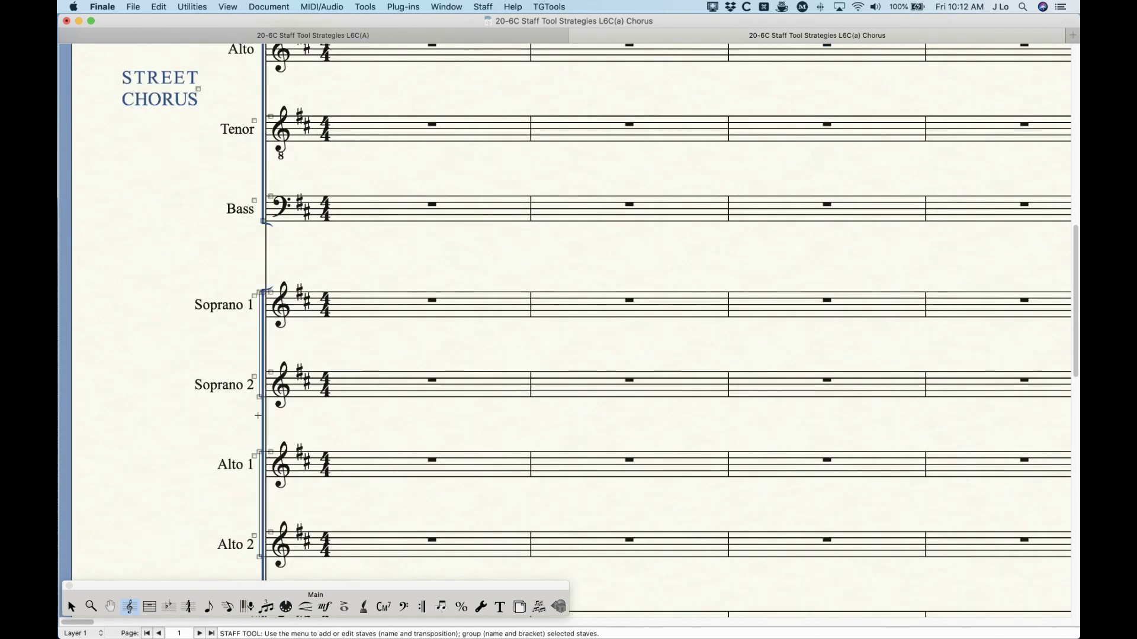
{"action": "key", "text": "super+equal"}
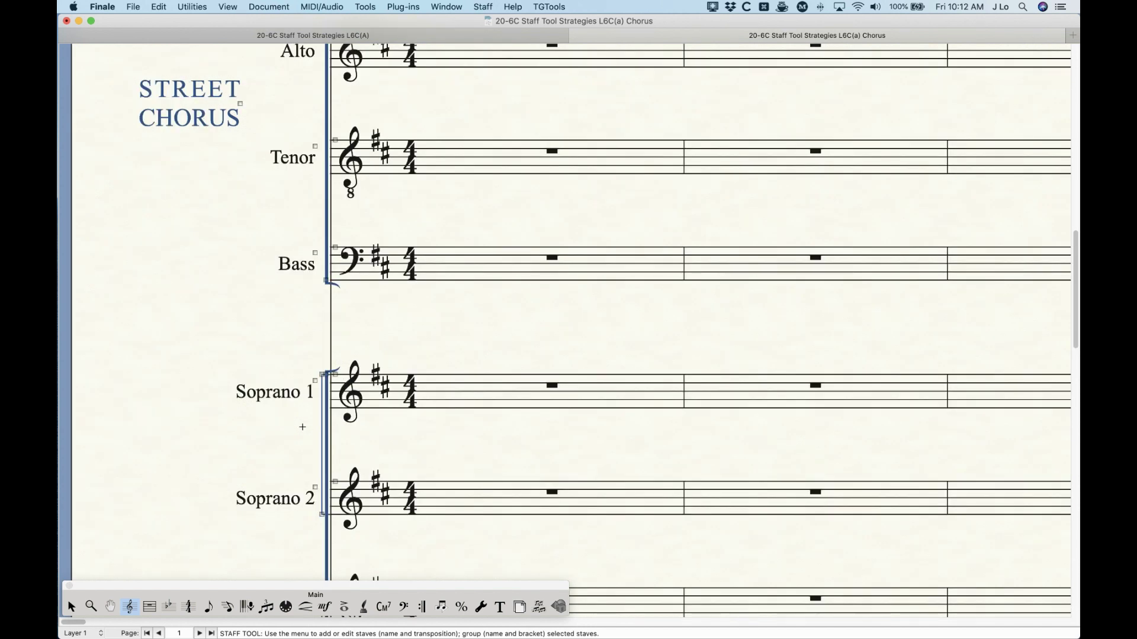
{"action": "double_click", "coordinate": [323, 374]}
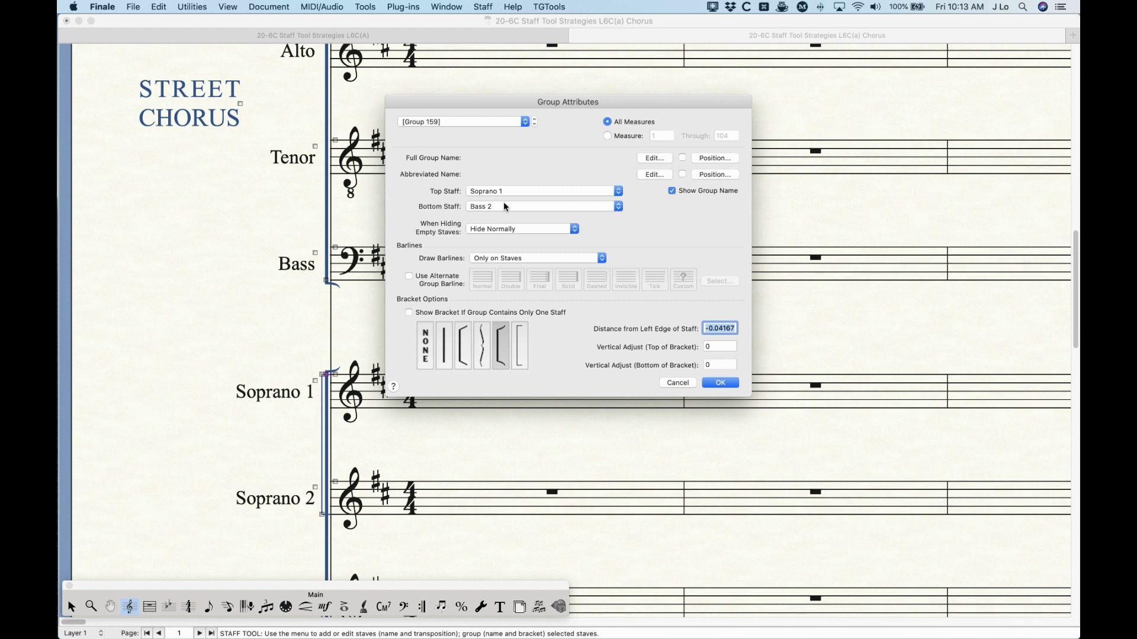
{"action": "left_click", "coordinate": [654, 158]}
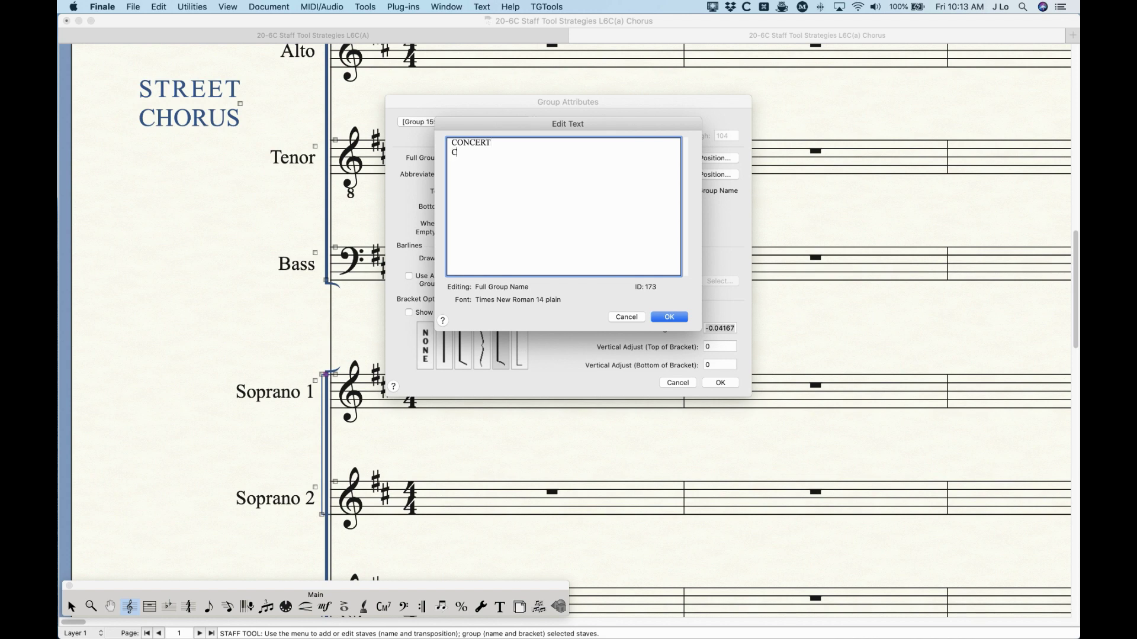
Step: Set the whole CONCERT CHORUS group name to 18-point text
{"action": "key", "text": "super+a"}
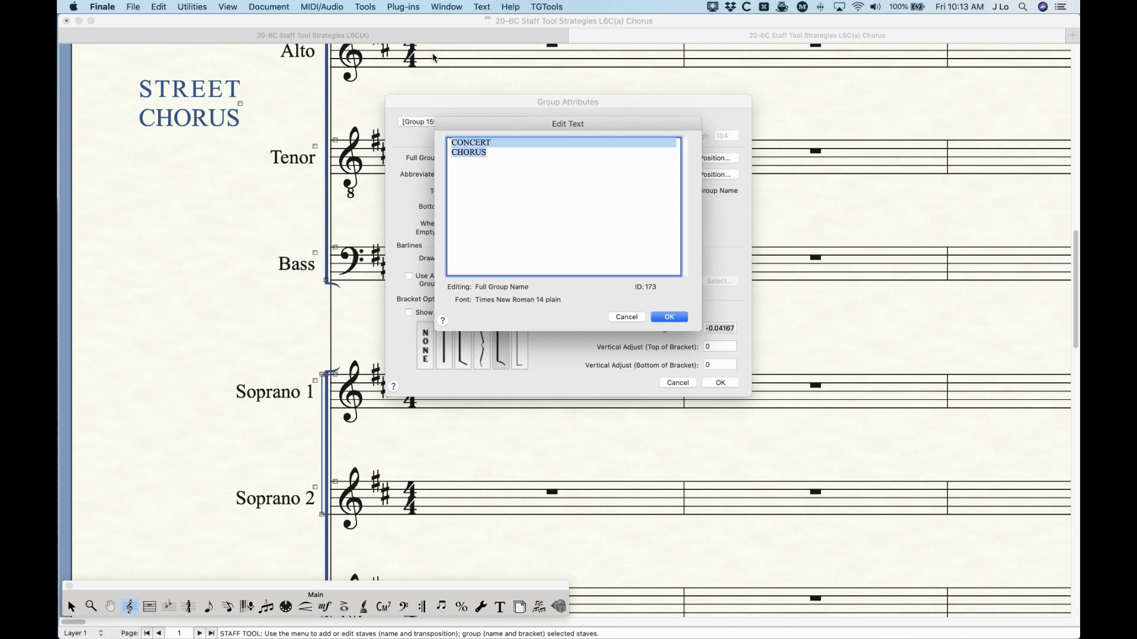
{"action": "left_click", "coordinate": [482, 7]}
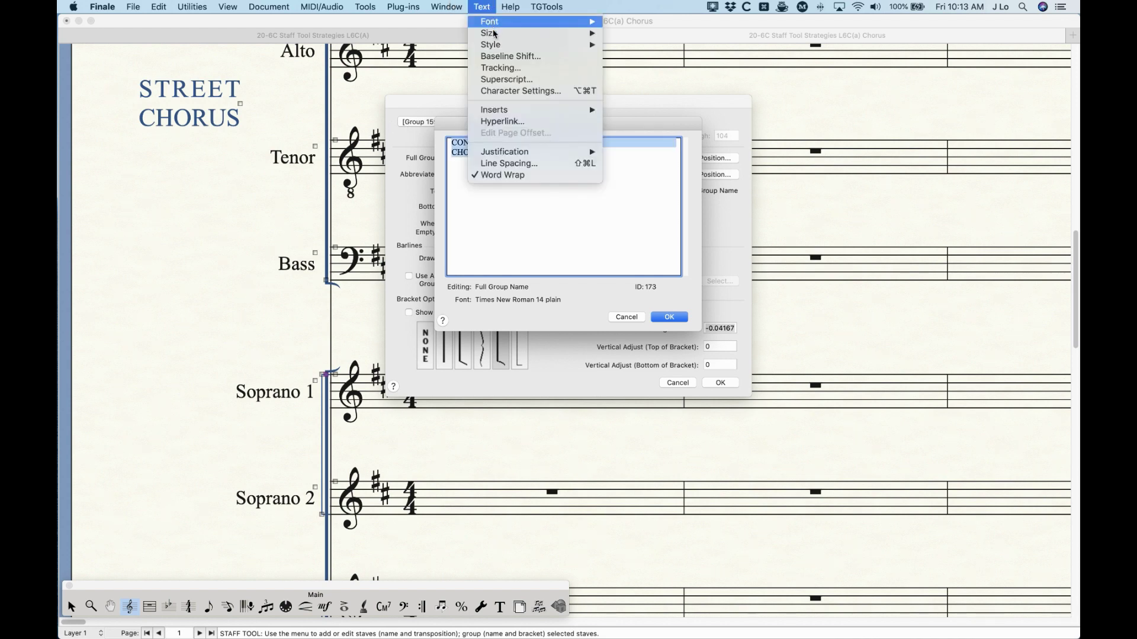
{"action": "mouse_move", "coordinate": [533, 33]}
{"action": "left_click", "coordinate": [620, 114]}
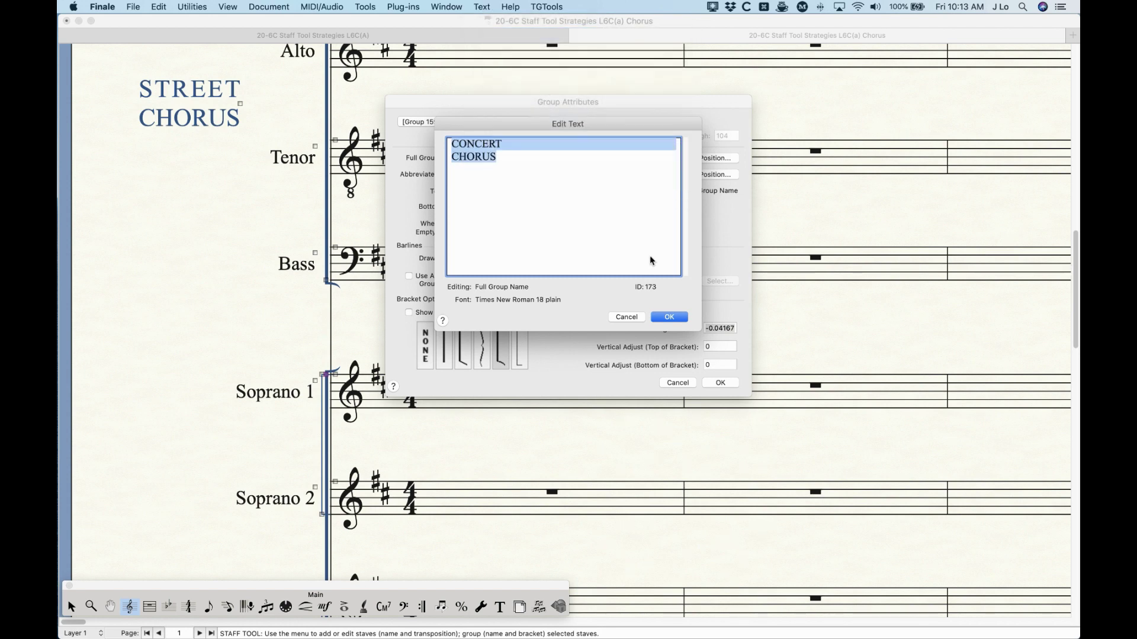
{"action": "key", "text": "Return"}
Step: Position the CONCERT CHORUS name at horizontal distance -.7 with Forced Full justification and Expand Single Word, and apply the group attributes
{"action": "left_click", "coordinate": [717, 157]}
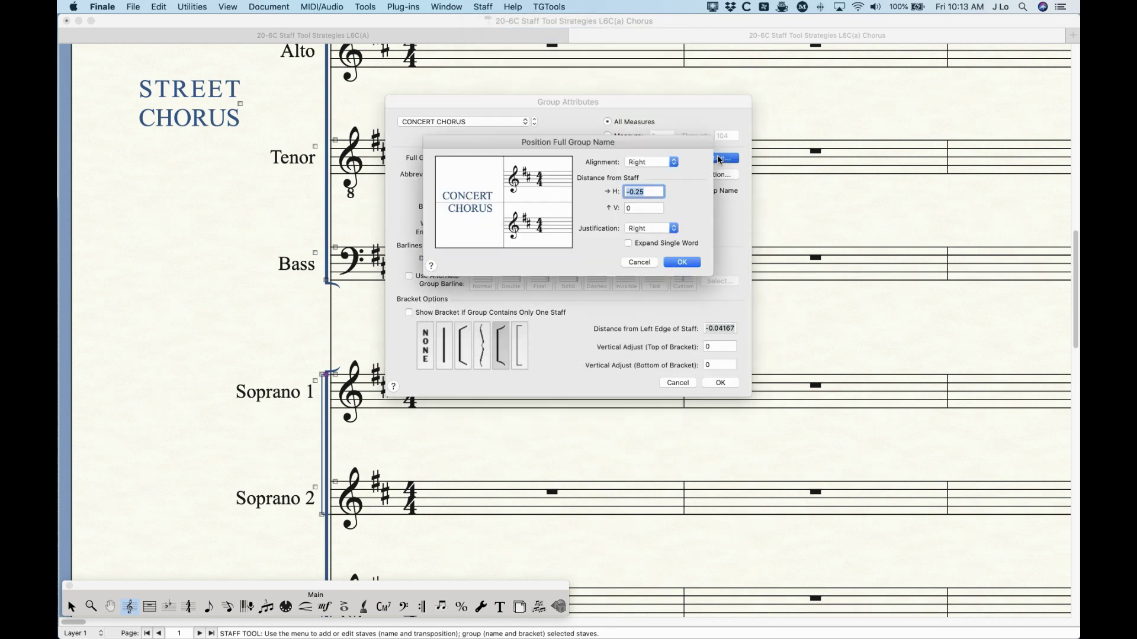
{"action": "type", "text": "-.7"}
{"action": "left_click", "coordinate": [640, 229]}
{"action": "left_click", "coordinate": [645, 264]}
{"action": "left_click", "coordinate": [628, 244]}
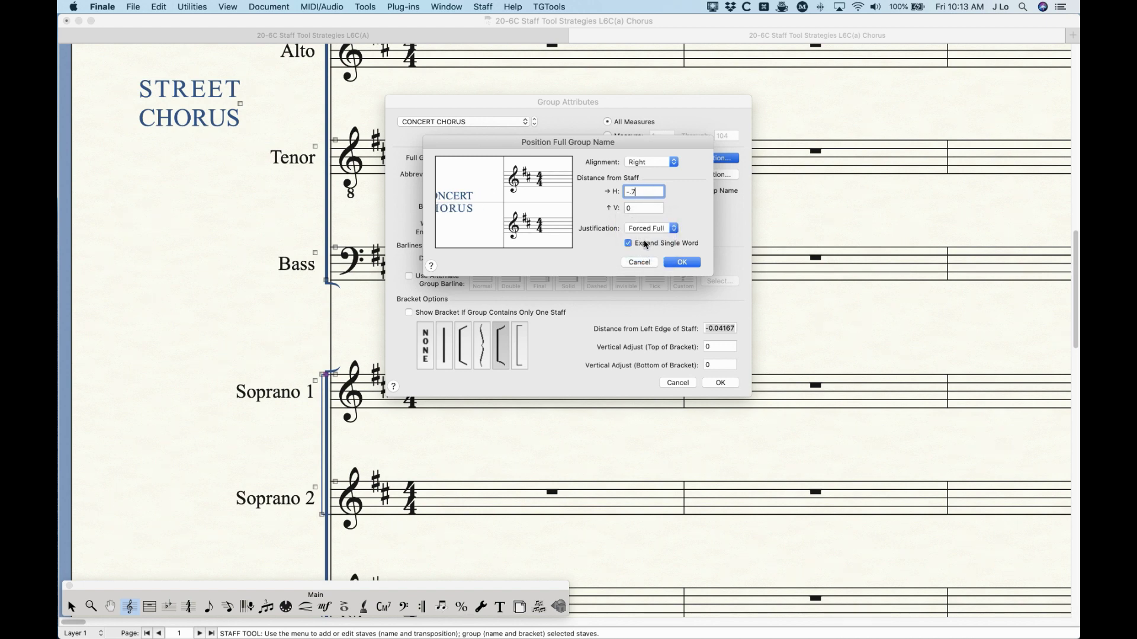
{"action": "left_click", "coordinate": [681, 262]}
{"action": "left_click", "coordinate": [719, 382]}
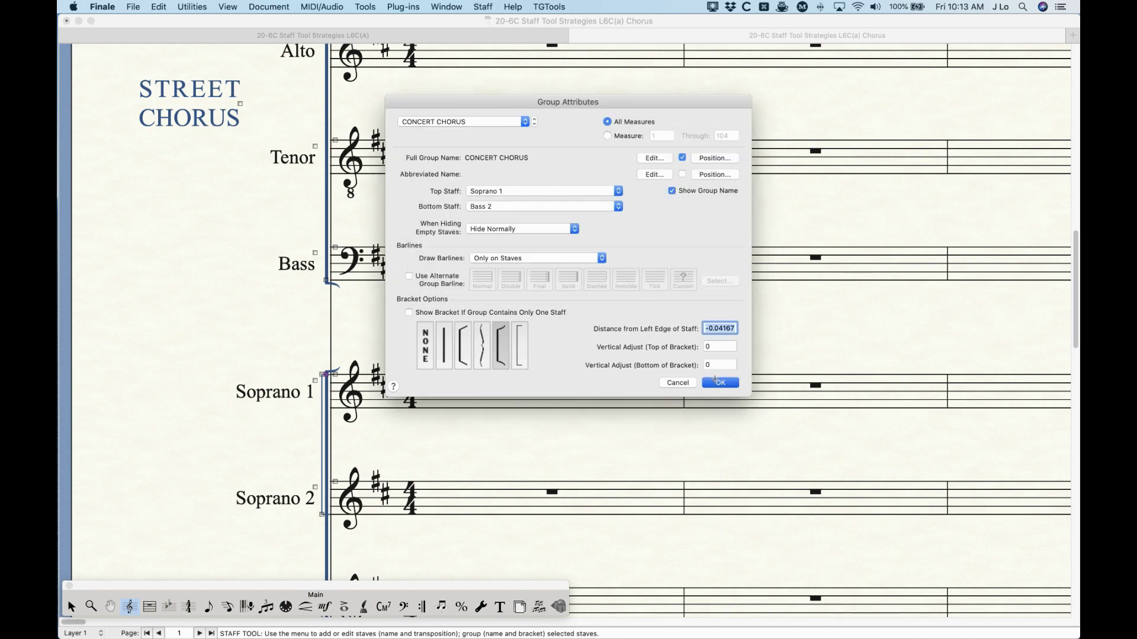
Step: Set the horizontal distance of the CONCERT CHORUS full group name to -.9 and apply the group attributes
{"action": "scroll", "coordinate": [376, 318], "scroll_direction": "down", "scroll_amount": 10}
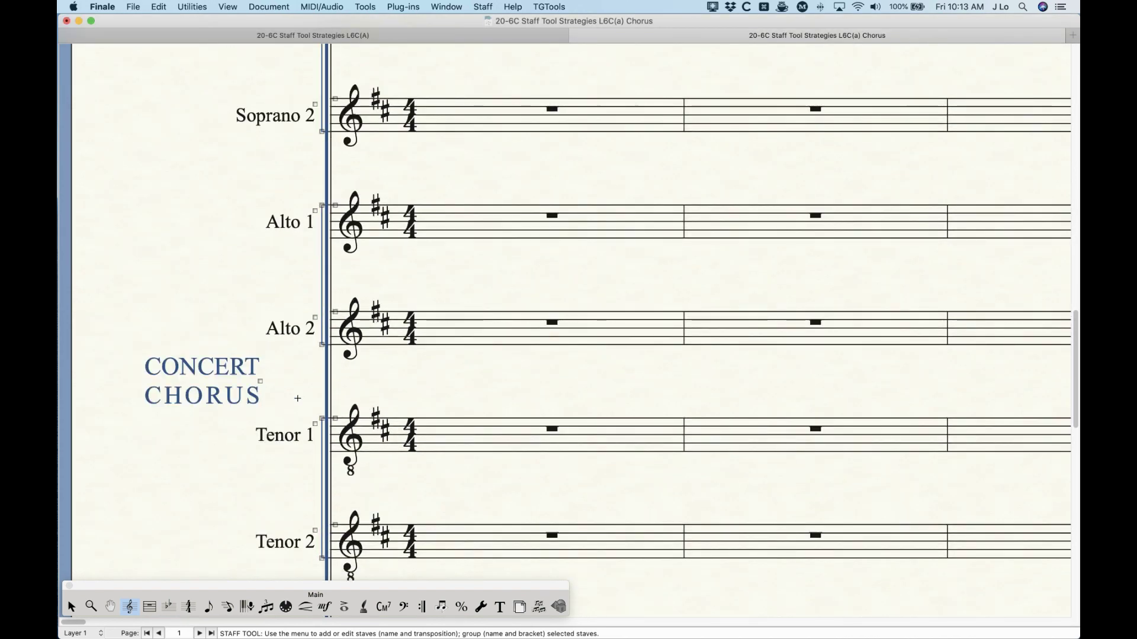
{"action": "key", "text": "super+equal"}
{"action": "key", "text": "super+minus"}
{"action": "key", "text": "super+minus"}
{"action": "key", "text": "super+minus"}
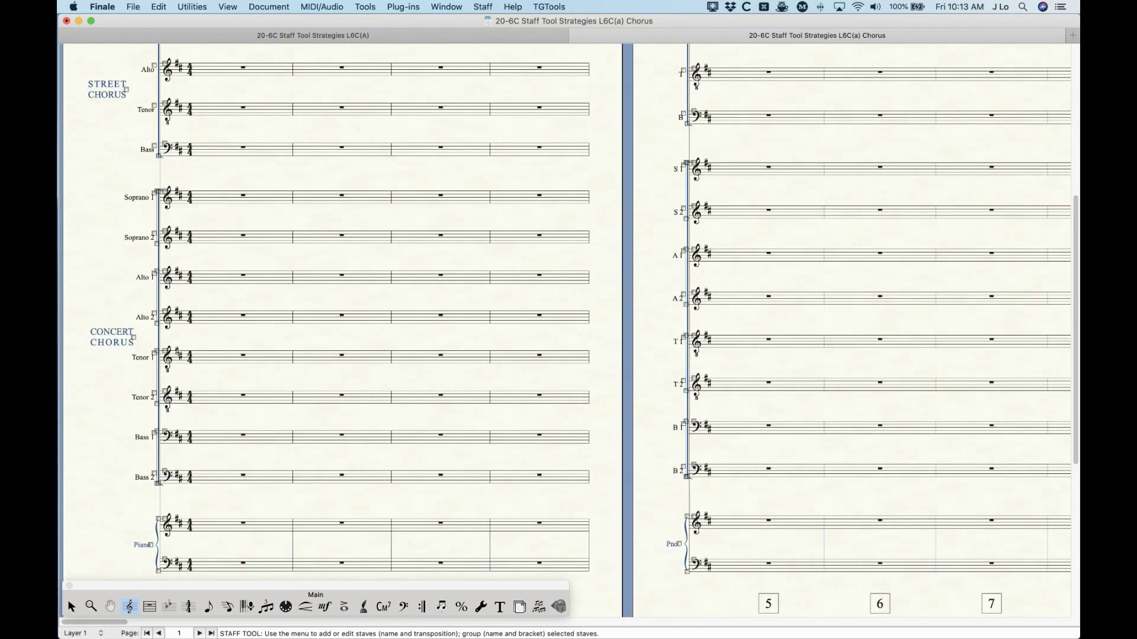
{"action": "double_click", "coordinate": [135, 339]}
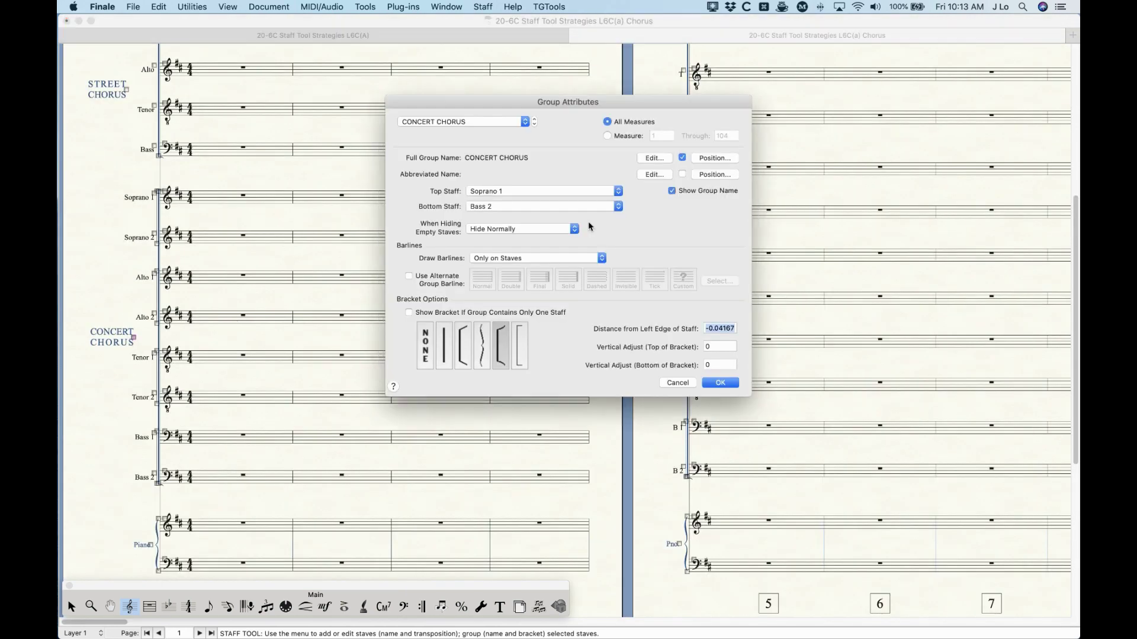
{"action": "left_click", "coordinate": [716, 158]}
{"action": "type", "text": "-.9"}
{"action": "key", "text": "Return"}
{"action": "key", "text": "Return"}
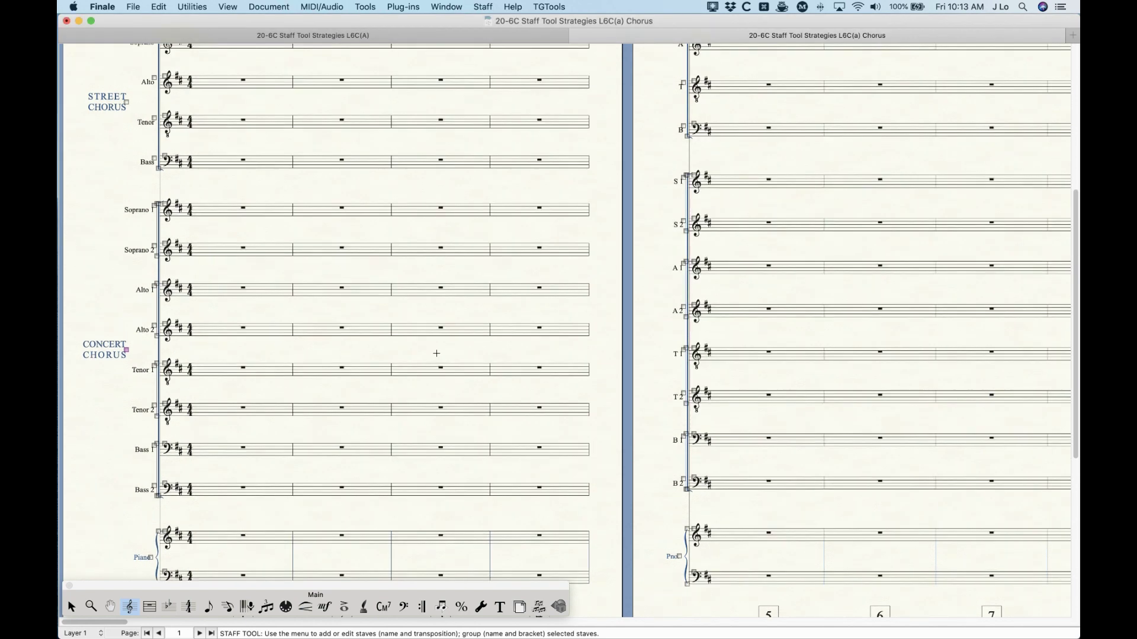
Step: Rewrite the STREET CHORUS full group name vertically, one letter per line with a blank line between the two words
{"action": "key", "text": "super+minus"}
{"action": "key", "text": "super+equal"}
{"action": "key", "text": "super+equal"}
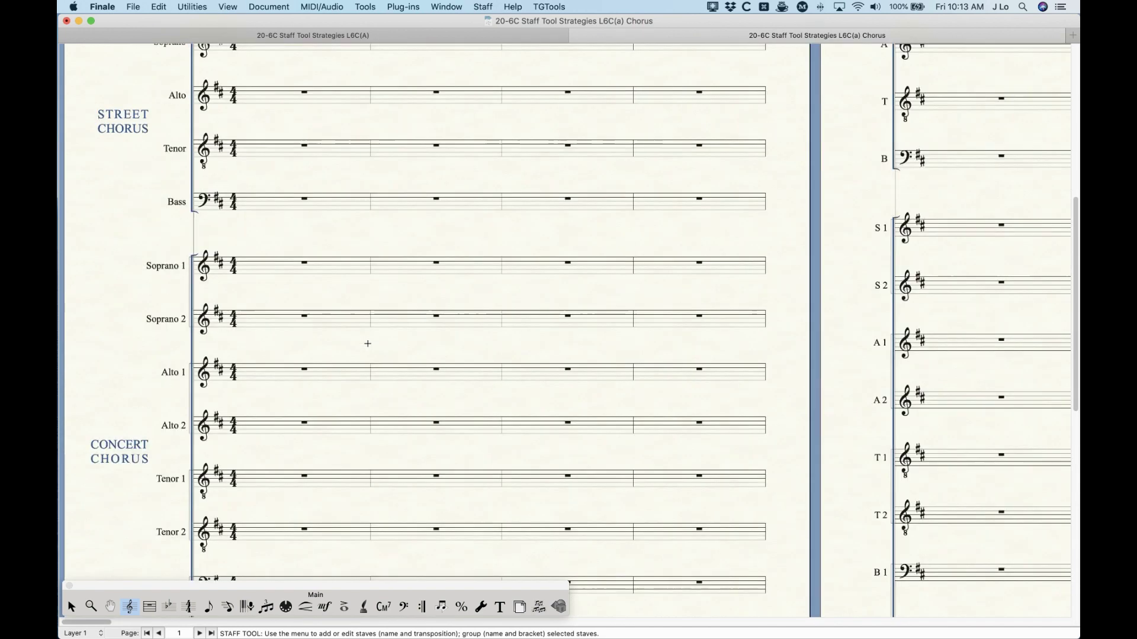
{"action": "key", "text": "super+minus"}
{"action": "scroll", "coordinate": [342, 328], "scroll_direction": "left", "scroll_amount": 2}
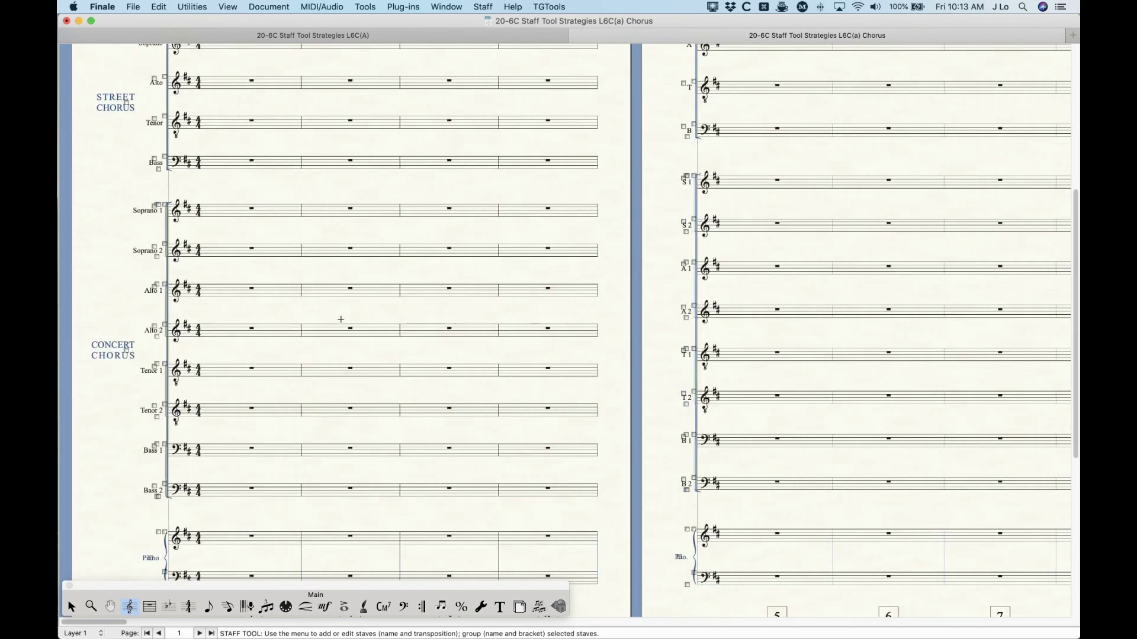
{"action": "scroll", "coordinate": [203, 321], "scroll_direction": "up", "scroll_amount": 3}
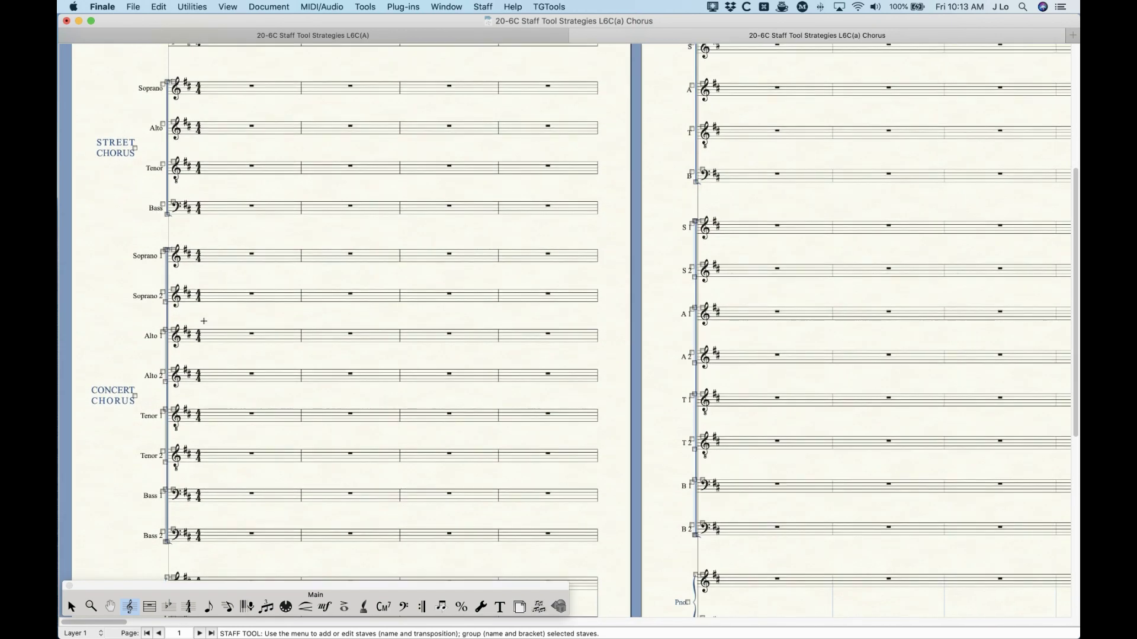
{"action": "double_click", "coordinate": [136, 157]}
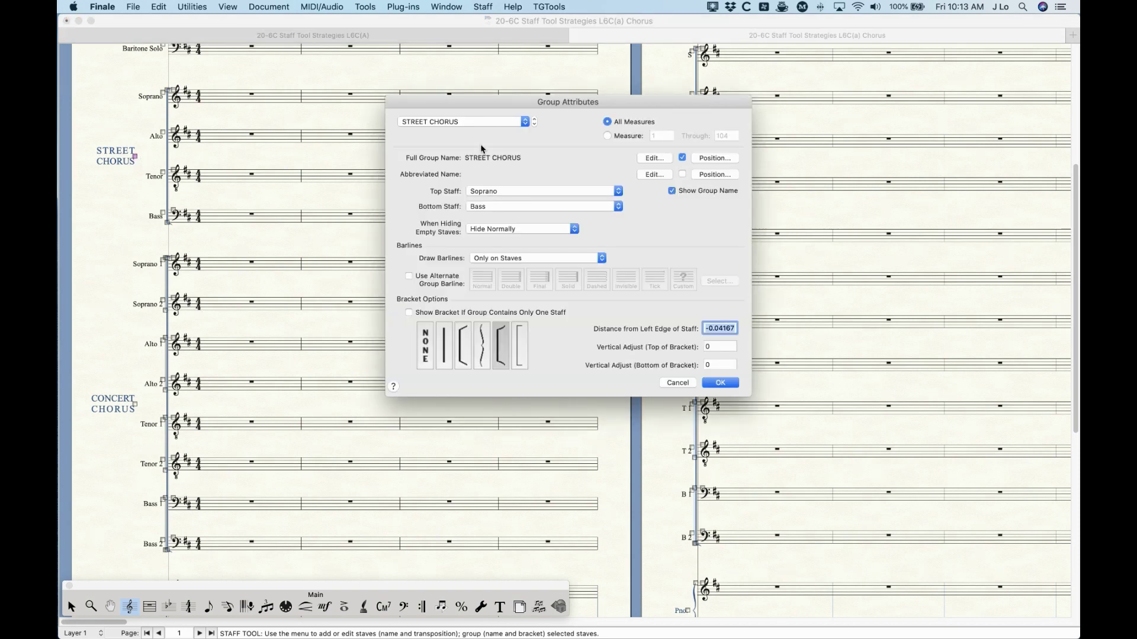
{"action": "left_click", "coordinate": [654, 158]}
{"action": "key", "text": "super+a"}
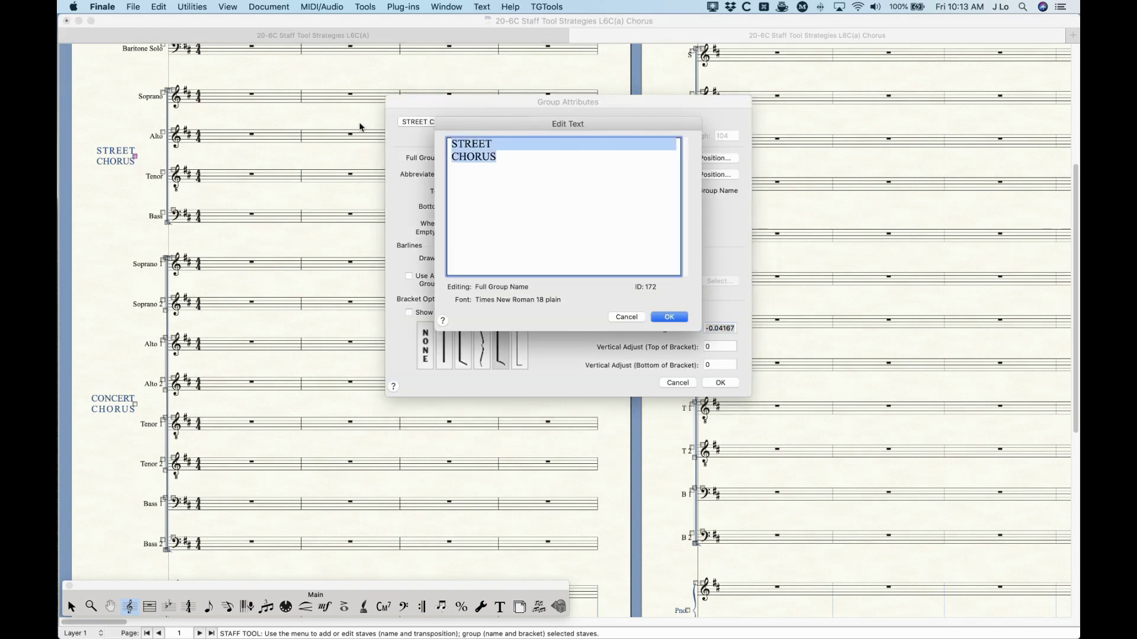
{"action": "type", "text": "S"}
{"action": "key", "text": "Return"}
{"action": "type", "text": "T"}
{"action": "key", "text": "Return"}
{"action": "type", "text": "R "}
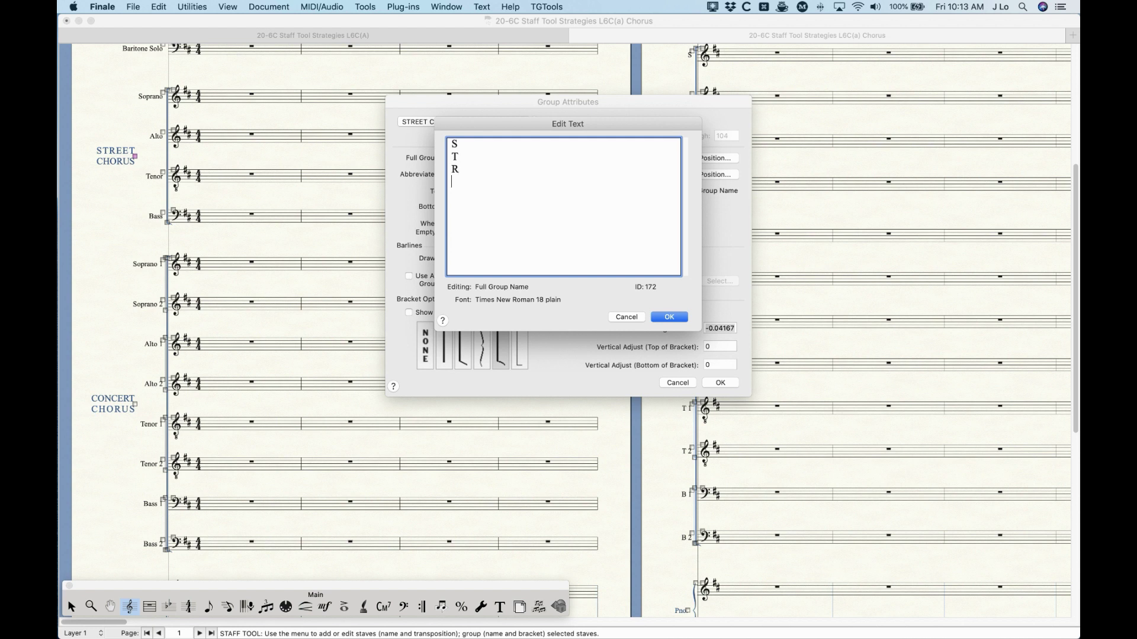
{"action": "type", "text": "E"}
{"action": "key", "text": "Return"}
{"action": "type", "text": "E"}
{"action": "key", "text": "Return"}
{"action": "type", "text": "T"}
{"action": "key", "text": "Return"}
{"action": "type", "text": "C"}
{"action": "key", "text": "Return"}
{"action": "type", "text": "H"}
{"action": "key", "text": "Return"}
{"action": "type", "text": "O"}
{"action": "key", "text": "Return"}
{"action": "type", "text": "R"}
{"action": "key", "text": "Return"}
{"action": "type", "text": "U"}
{"action": "key", "text": "Return"}
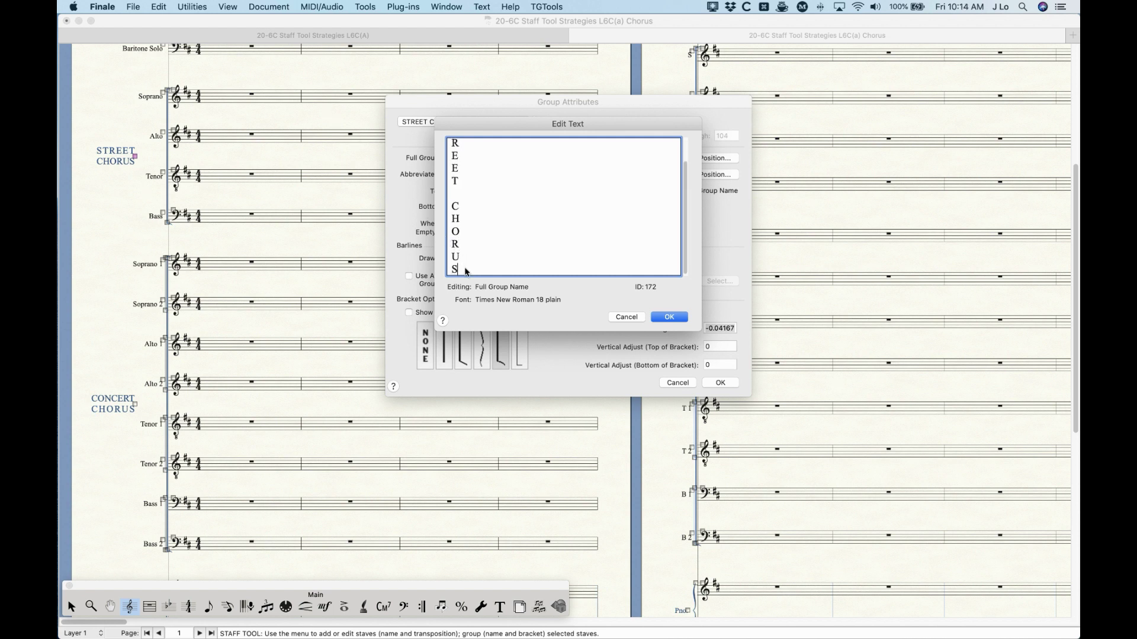
Step: Tighten the automatic line spacing of the entire vertical STREET CHORUS name and apply the group attributes
{"action": "key", "text": "shift+Up"}
{"action": "key", "text": "shift+Up"}
{"action": "key", "text": "shift+Up"}
{"action": "key", "text": "shift+Up"}
{"action": "key", "text": "shift+Up"}
{"action": "key", "text": "shift+Up"}
{"action": "key", "text": "shift+Up"}
{"action": "key", "text": "shift+Up"}
{"action": "key", "text": "shift+Up"}
{"action": "key", "text": "shift+Up"}
{"action": "key", "text": "shift+Up"}
{"action": "key", "text": "shift+Up"}
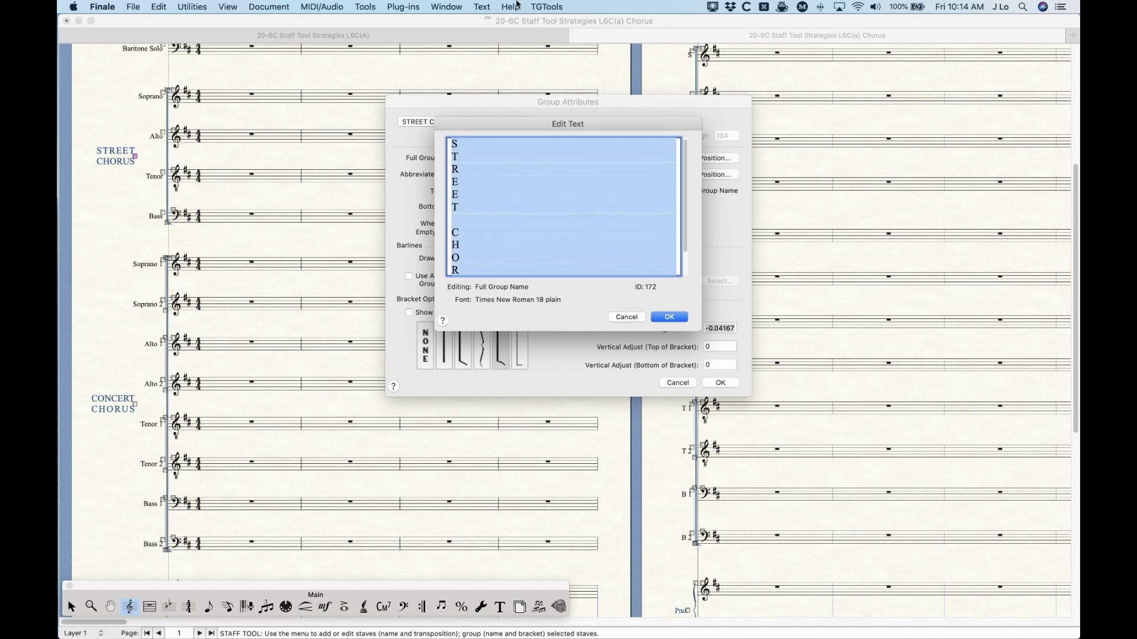
{"action": "left_click", "coordinate": [489, 6]}
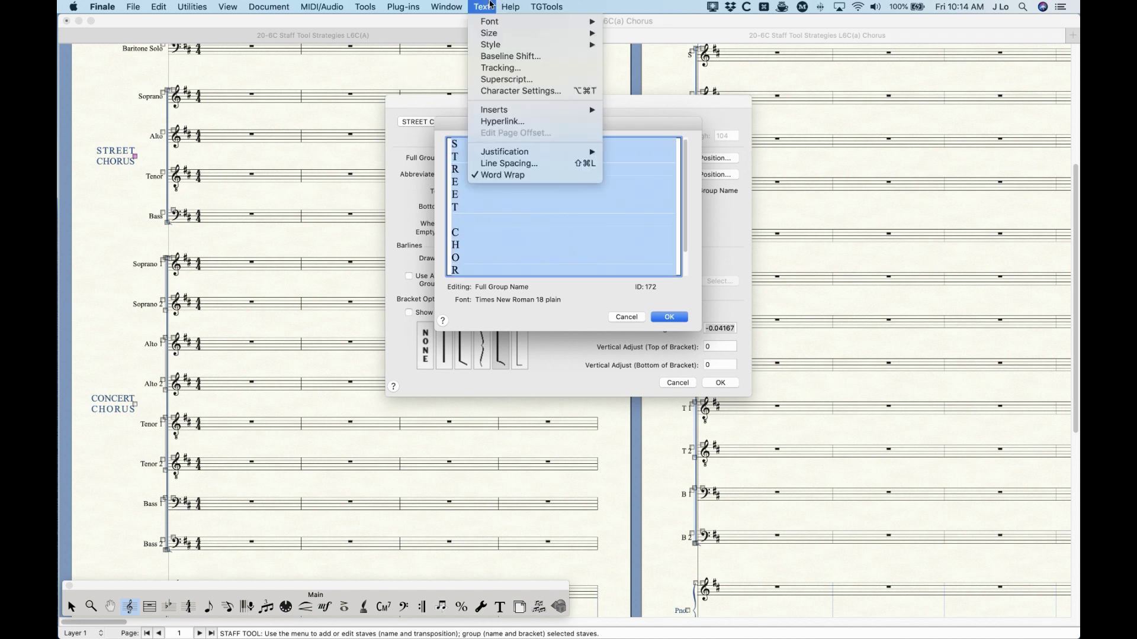
{"action": "left_click", "coordinate": [508, 163]}
{"action": "type", "text": "8"}
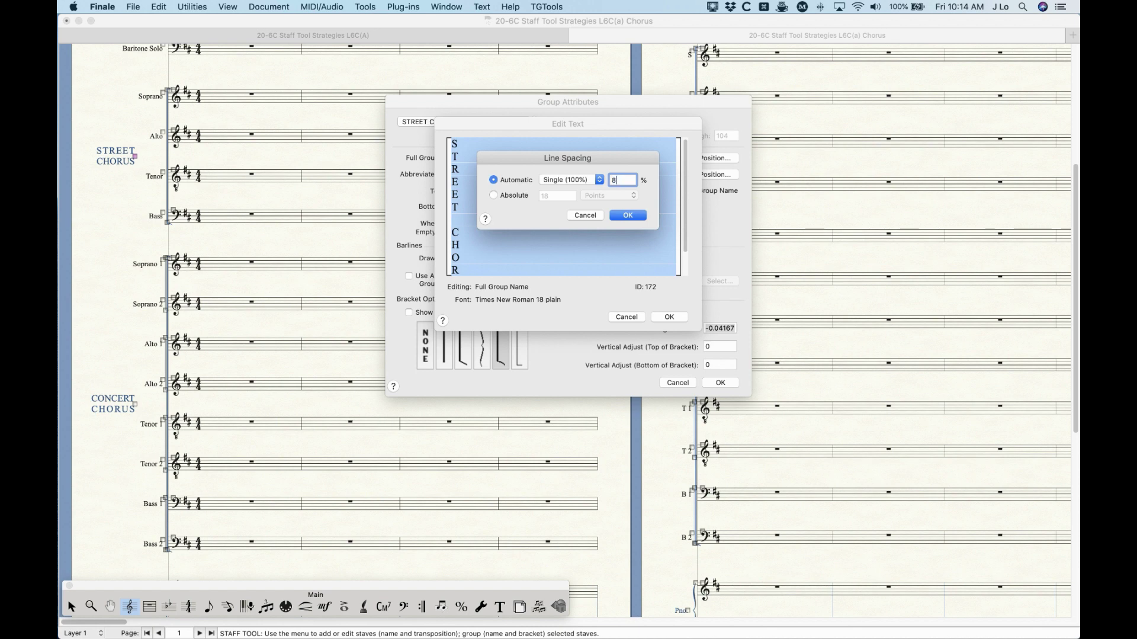
{"action": "key", "text": "Return"}
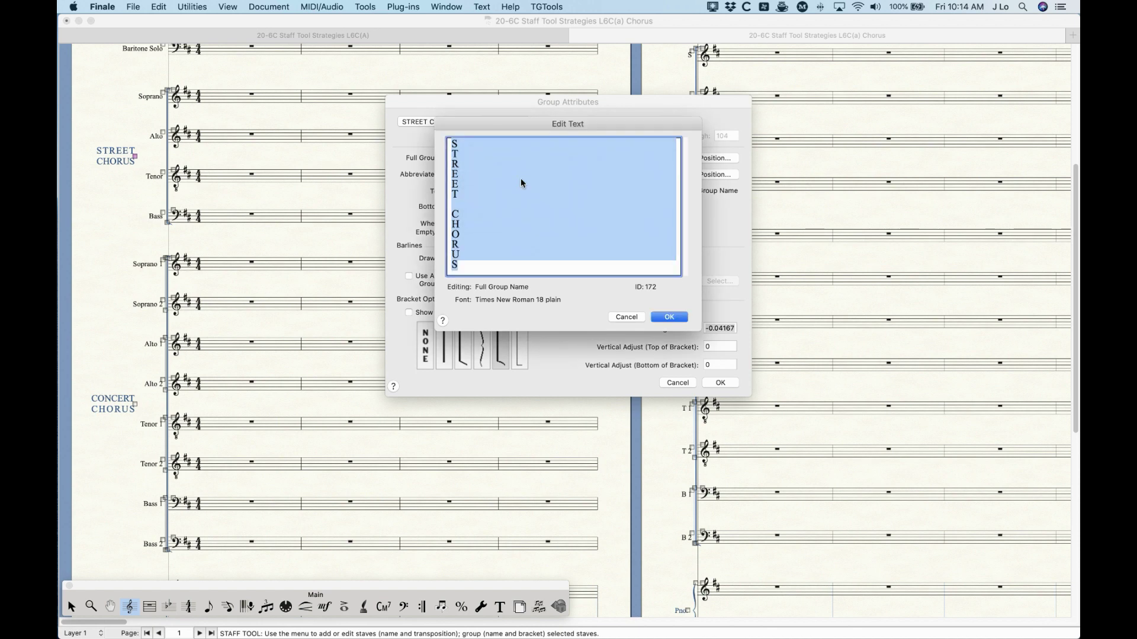
{"action": "left_click", "coordinate": [669, 318]}
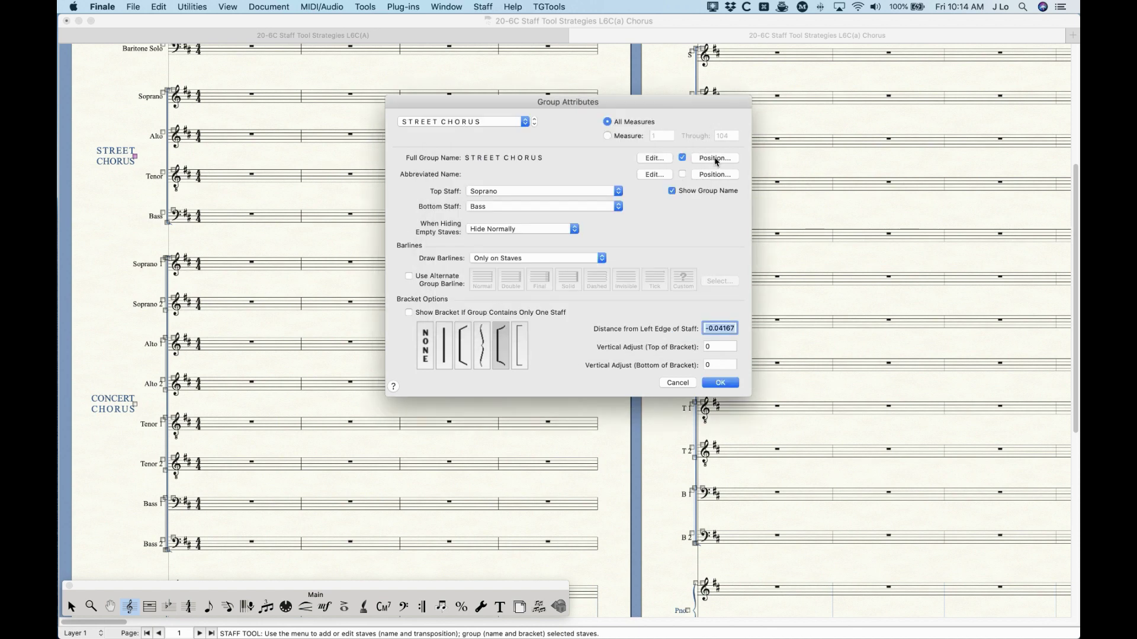
{"action": "left_click", "coordinate": [719, 383]}
Step: Rewrite the CONCERT CHORUS full group name vertically, one letter per line with a blank line between the two words
{"action": "double_click", "coordinate": [134, 404]}
{"action": "left_click", "coordinate": [651, 158]}
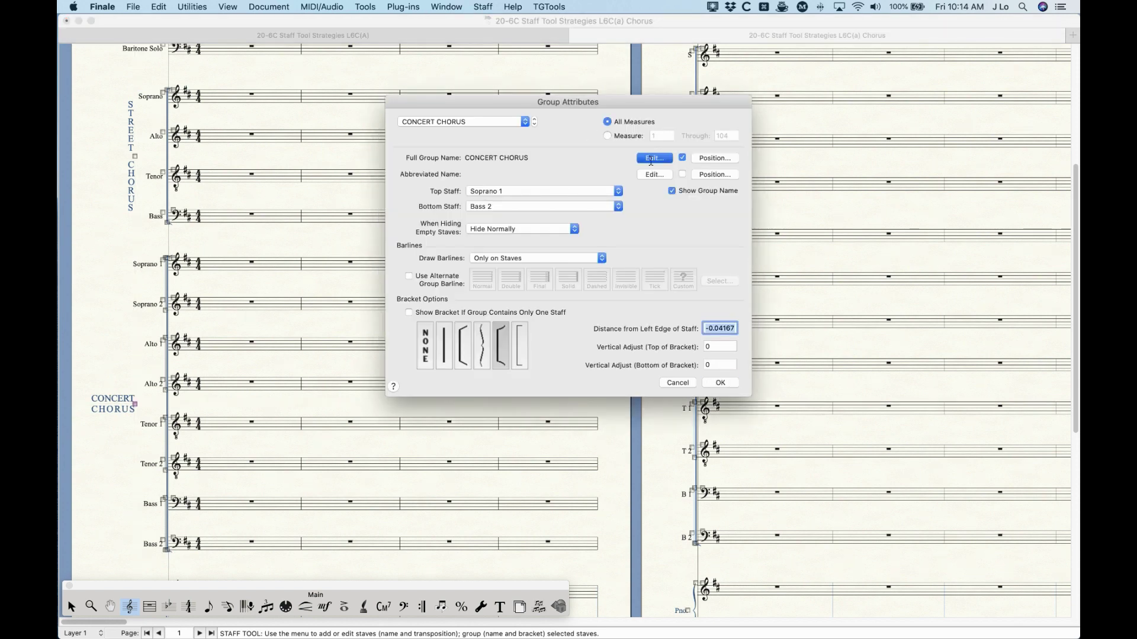
{"action": "left_click_drag", "start_coordinate": [515, 164], "coordinate": [357, 128]}
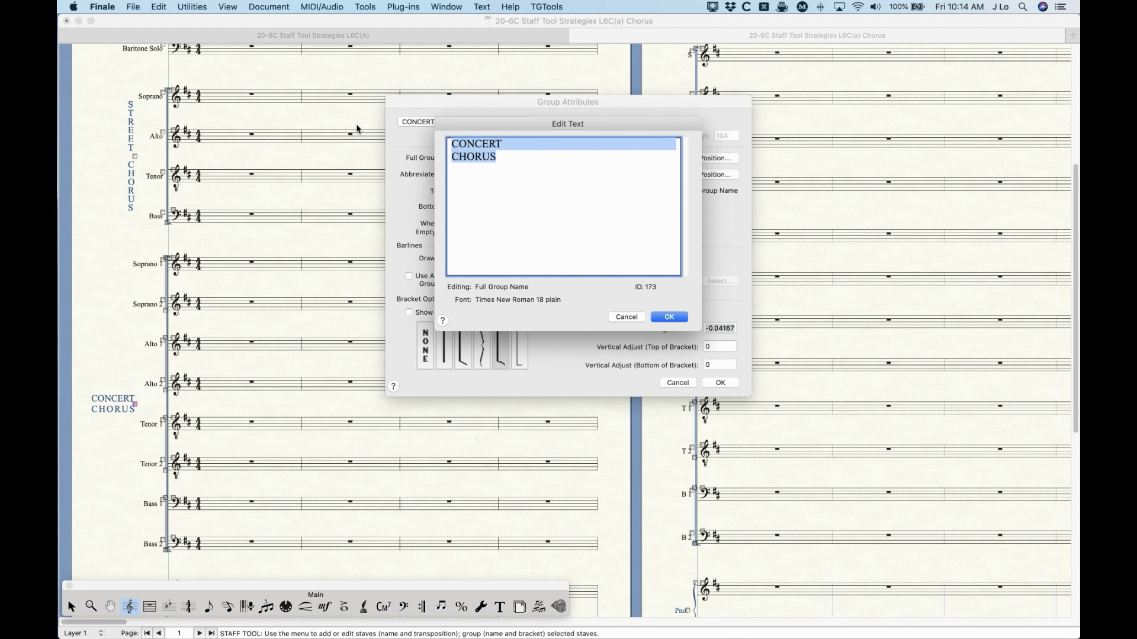
{"action": "type", "text": "C"}
{"action": "key", "text": "Return"}
{"action": "type", "text": "O"}
{"action": "key", "text": "Return"}
{"action": "type", "text": "N"}
{"action": "key", "text": "Return"}
{"action": "type", "text": "C "}
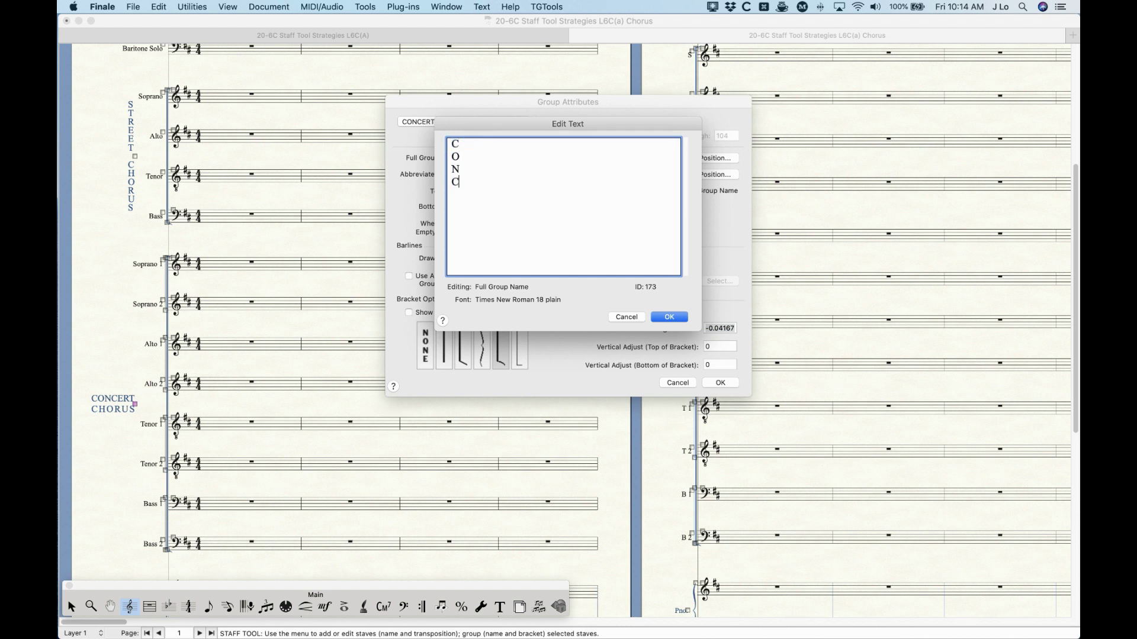
{"action": "type", "text": "E"}
{"action": "key", "text": "Return"}
{"action": "type", "text": "R"}
{"action": "key", "text": "Return"}
{"action": "type", "text": "T"}
{"action": "key", "text": "Return"}
{"action": "type", "text": "C"}
{"action": "key", "text": "Return"}
{"action": "type", "text": "H"}
{"action": "key", "text": "Return"}
{"action": "type", "text": "O"}
{"action": "key", "text": "Return"}
{"action": "type", "text": "R"}
{"action": "key", "text": "Return"}
{"action": "type", "text": "U"}
{"action": "key", "text": "Return"}
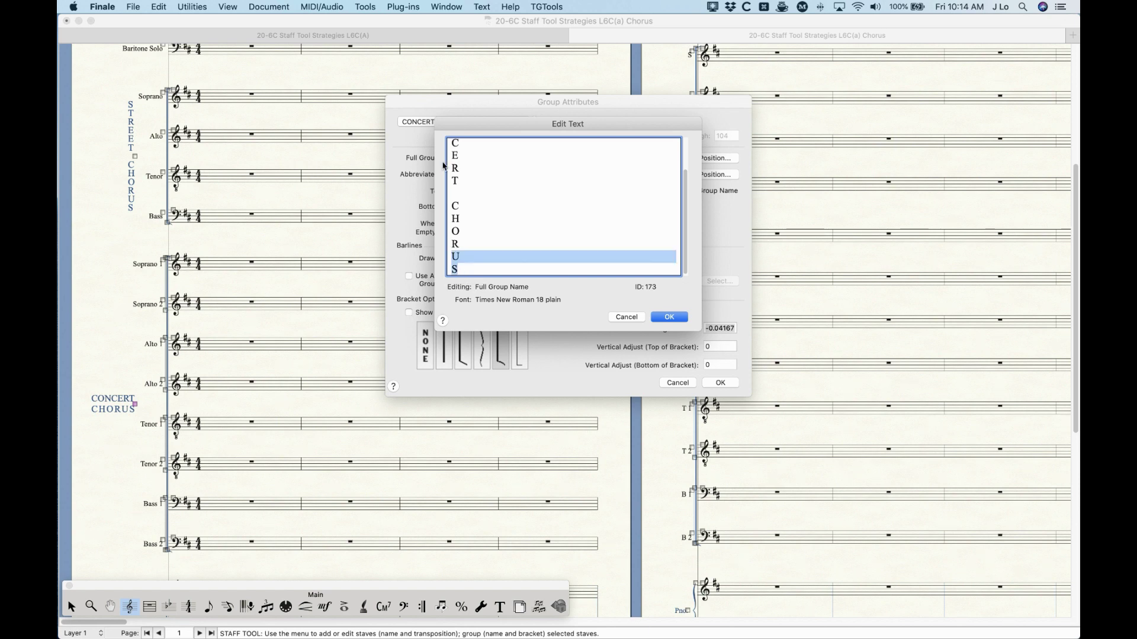
Step: Widen the automatic line spacing of the entire vertical CONCERT CHORUS name and accept the text
{"action": "left_click_drag", "start_coordinate": [454, 244], "coordinate": [424, 66]}
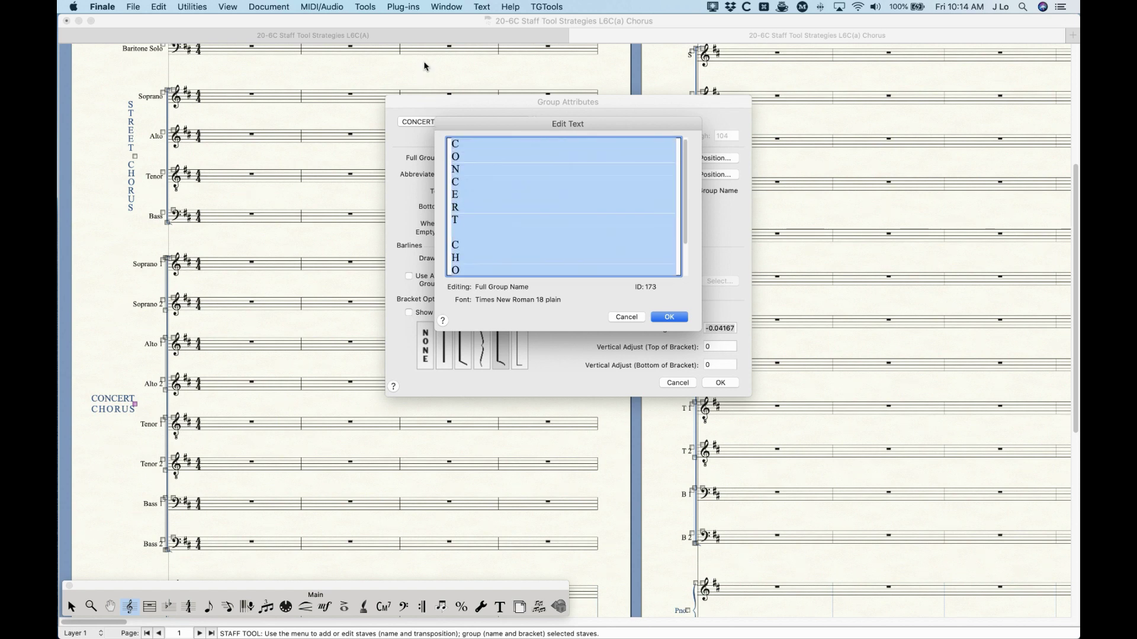
{"action": "left_click", "coordinate": [482, 7]}
{"action": "left_click", "coordinate": [510, 163]}
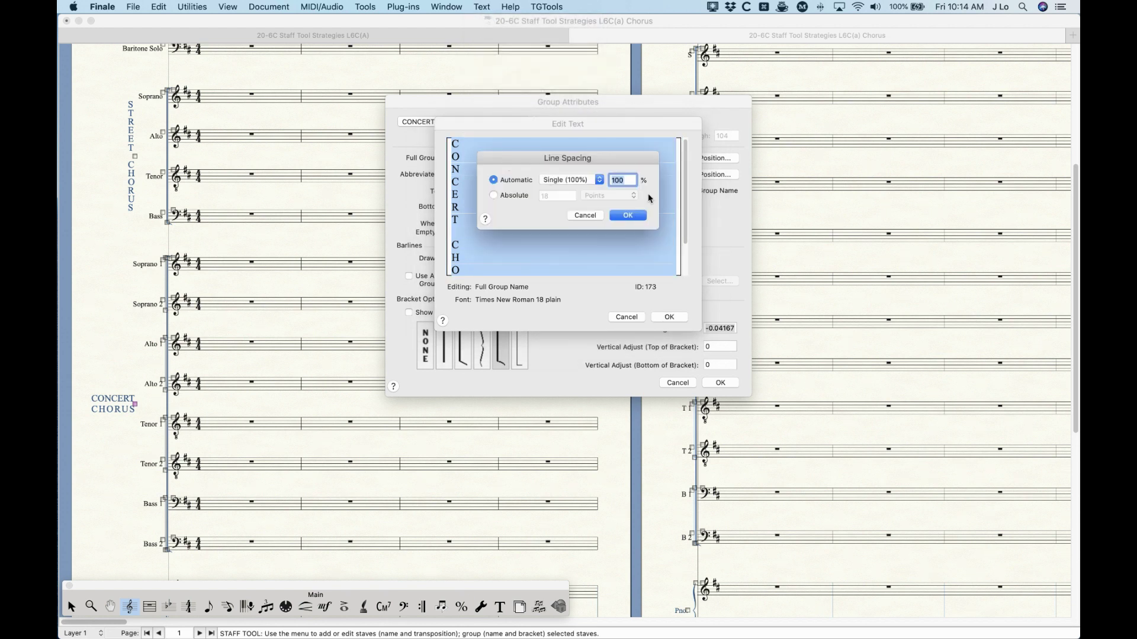
{"action": "type", "text": "14"}
{"action": "key", "text": "Return"}
{"action": "key", "text": "Return"}
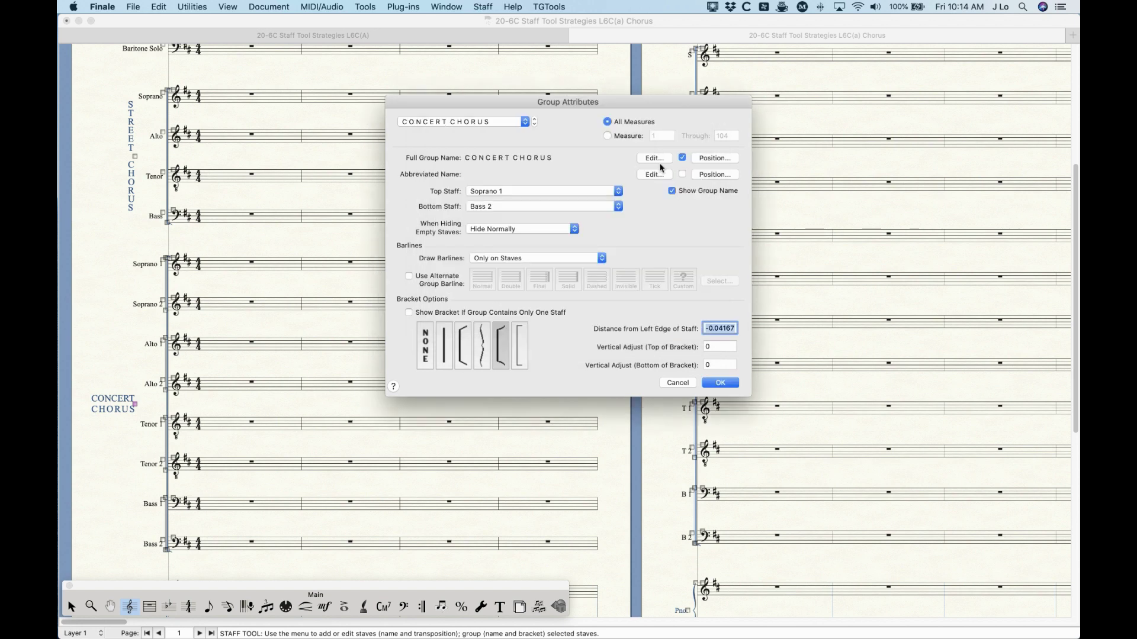
Step: Set the CONCERT CHORUS name to Center justification without Expand Single Word and apply the group attributes
{"action": "left_click", "coordinate": [704, 160]}
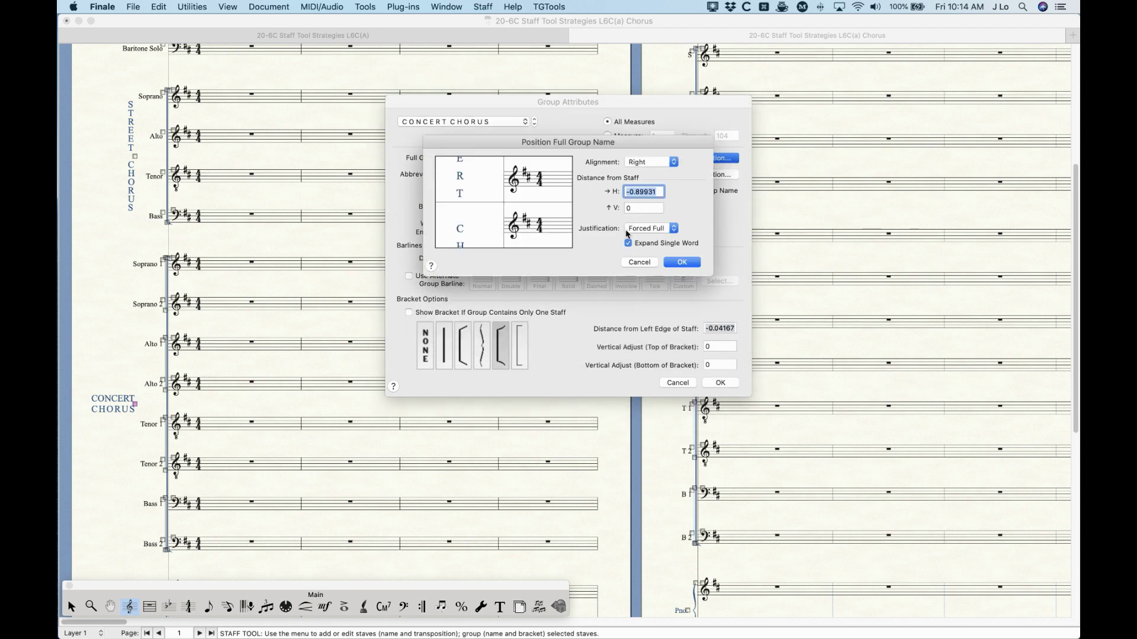
{"action": "left_click", "coordinate": [648, 228]}
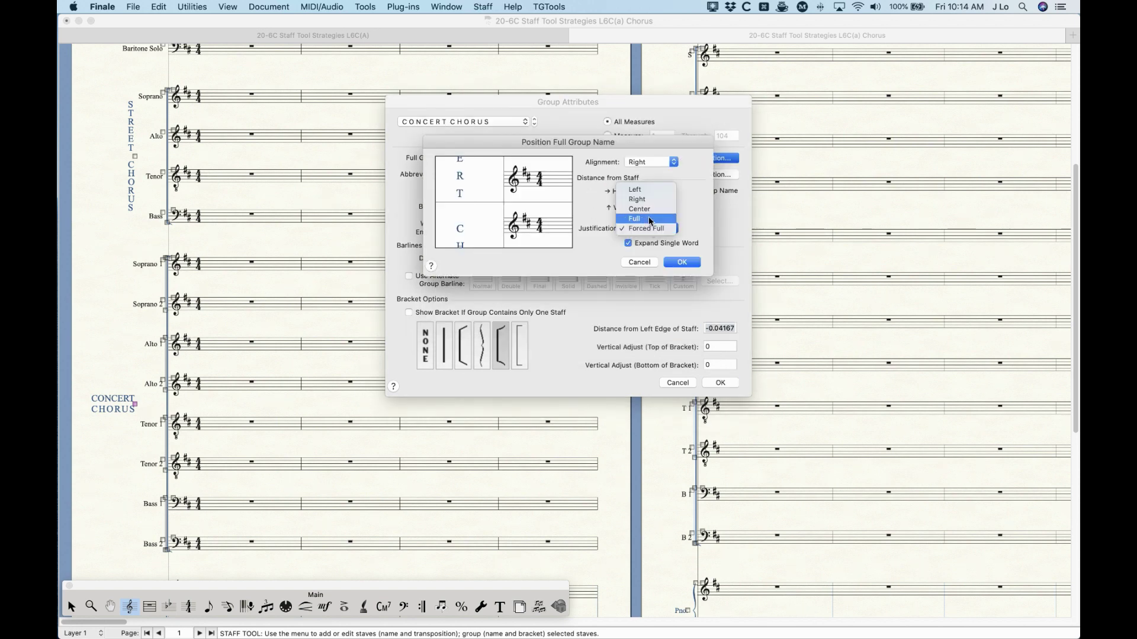
{"action": "left_click", "coordinate": [639, 209]}
{"action": "left_click", "coordinate": [642, 244]}
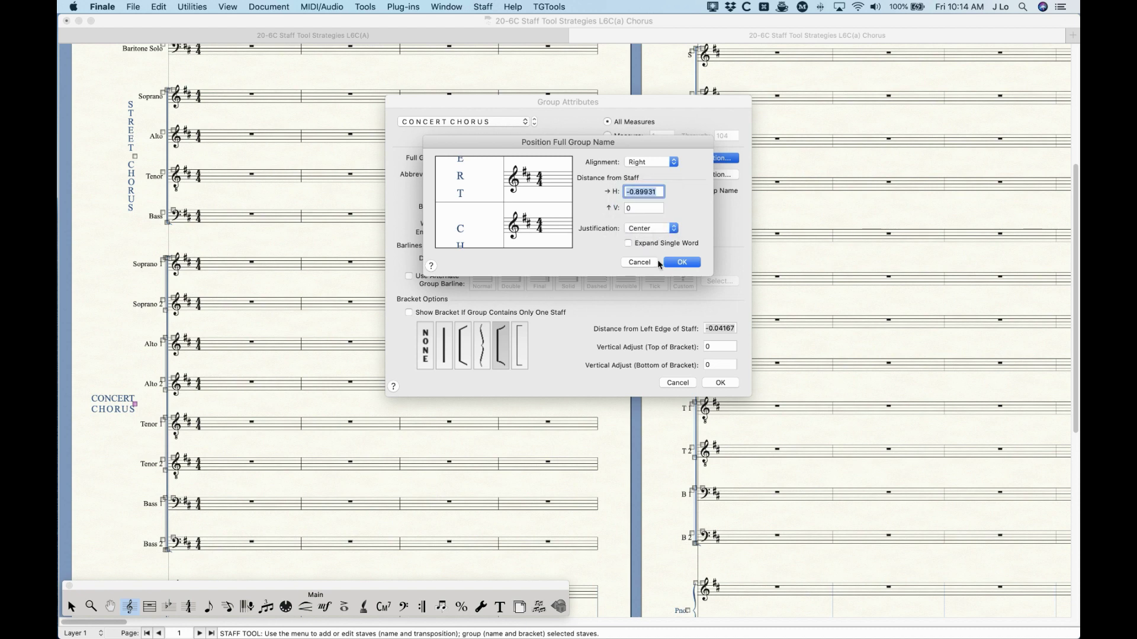
{"action": "left_click", "coordinate": [681, 262]}
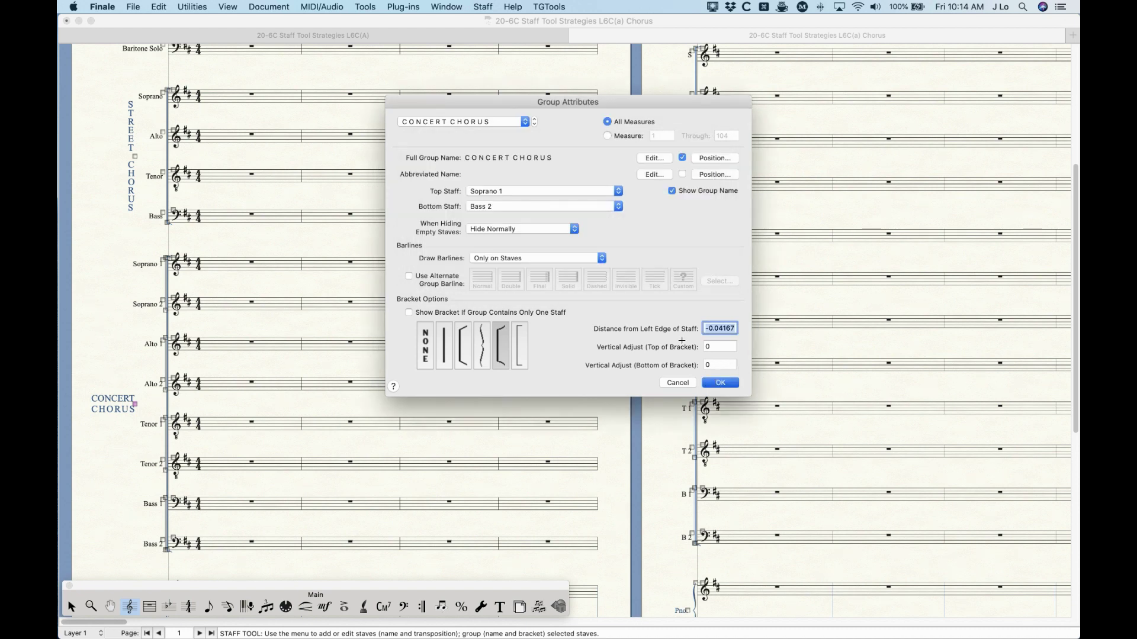
{"action": "left_click", "coordinate": [716, 382]}
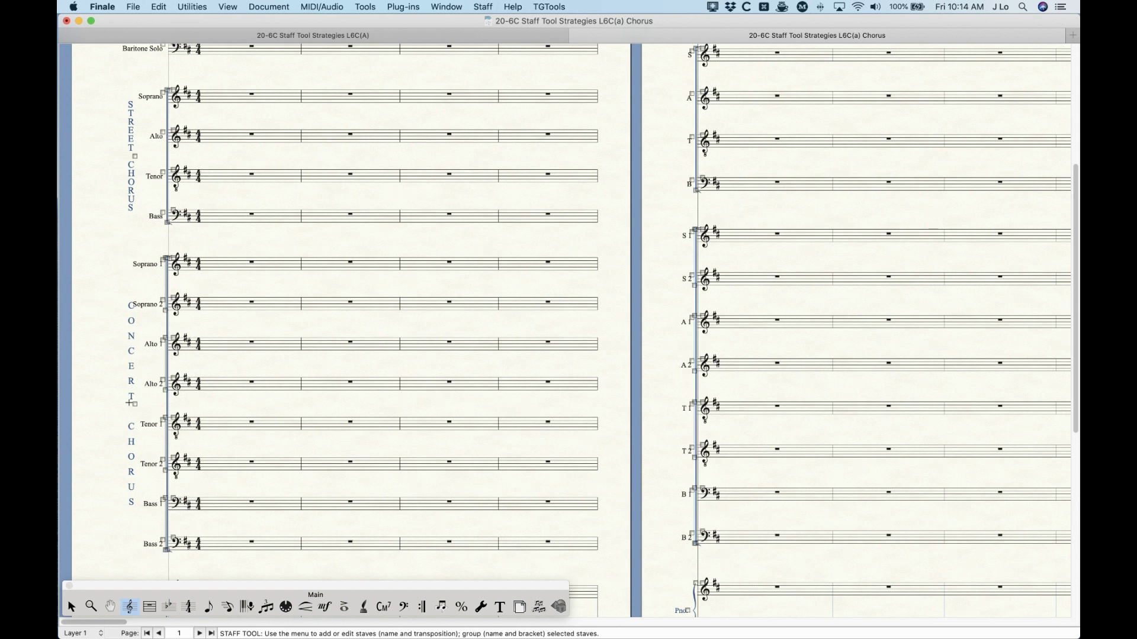
Step: Move the vertical CONCERT CHORUS and STREET CHORUS names farther away from the staff names, aligned with each other
{"action": "left_click_drag", "start_coordinate": [134, 404], "coordinate": [124, 404]}
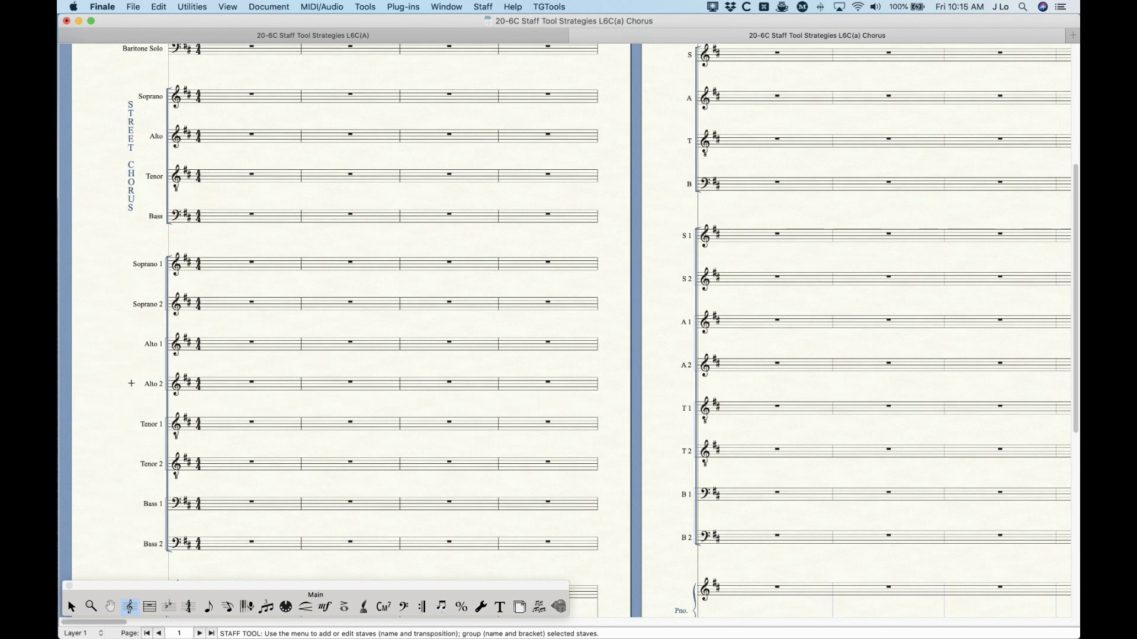
{"action": "left_click_drag", "start_coordinate": [135, 157], "coordinate": [122, 157]}
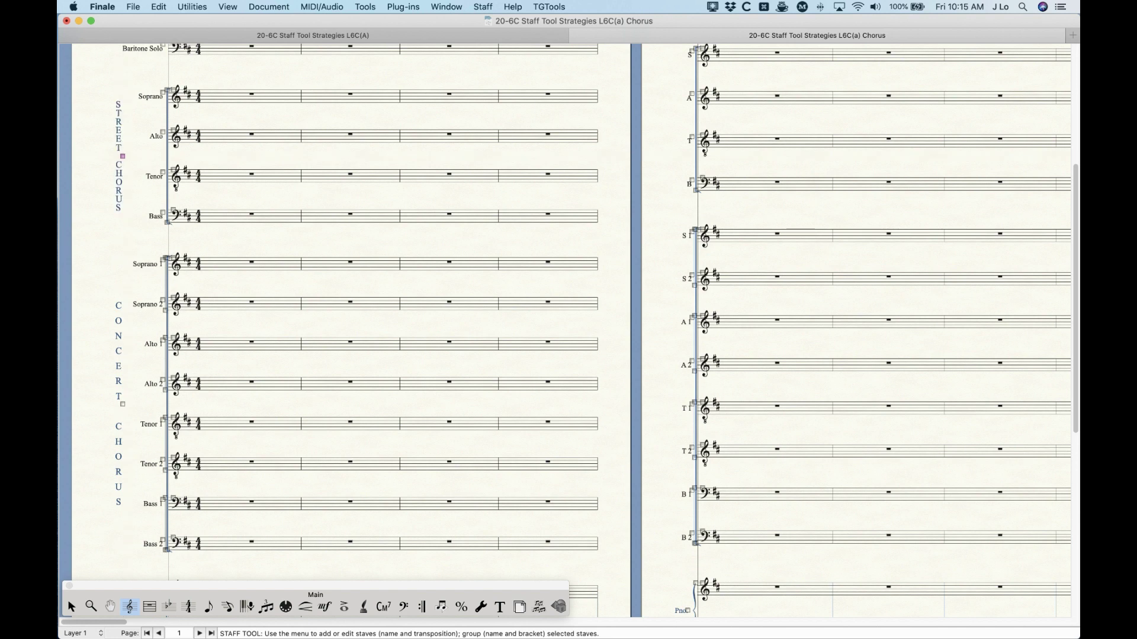
{"action": "left_click", "coordinate": [71, 607]}
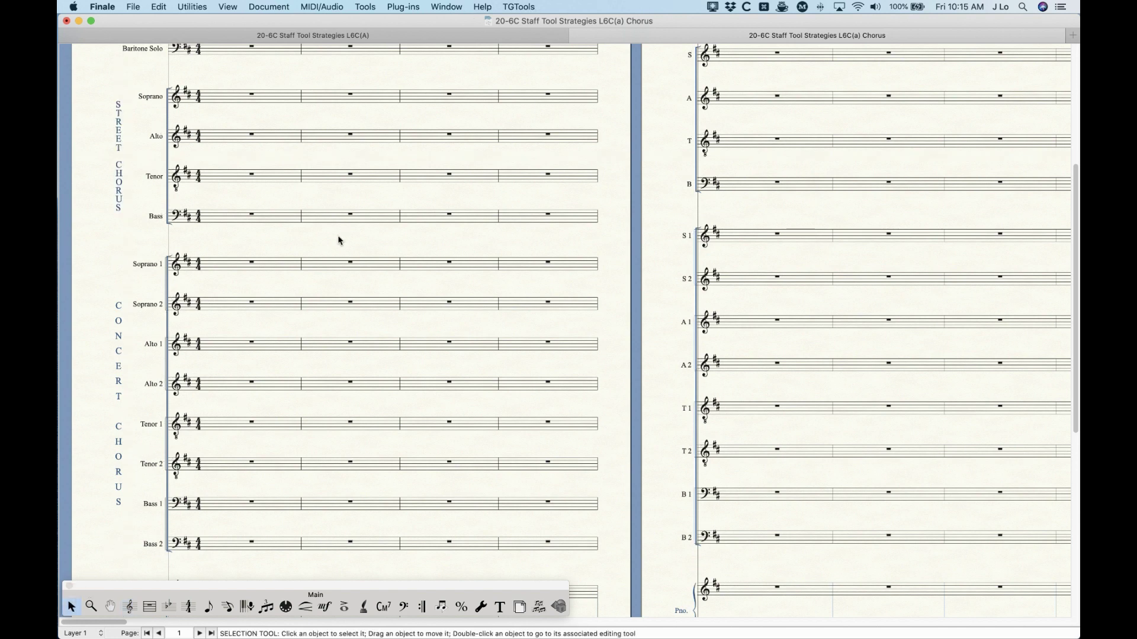
{"action": "key", "text": "super+2"}
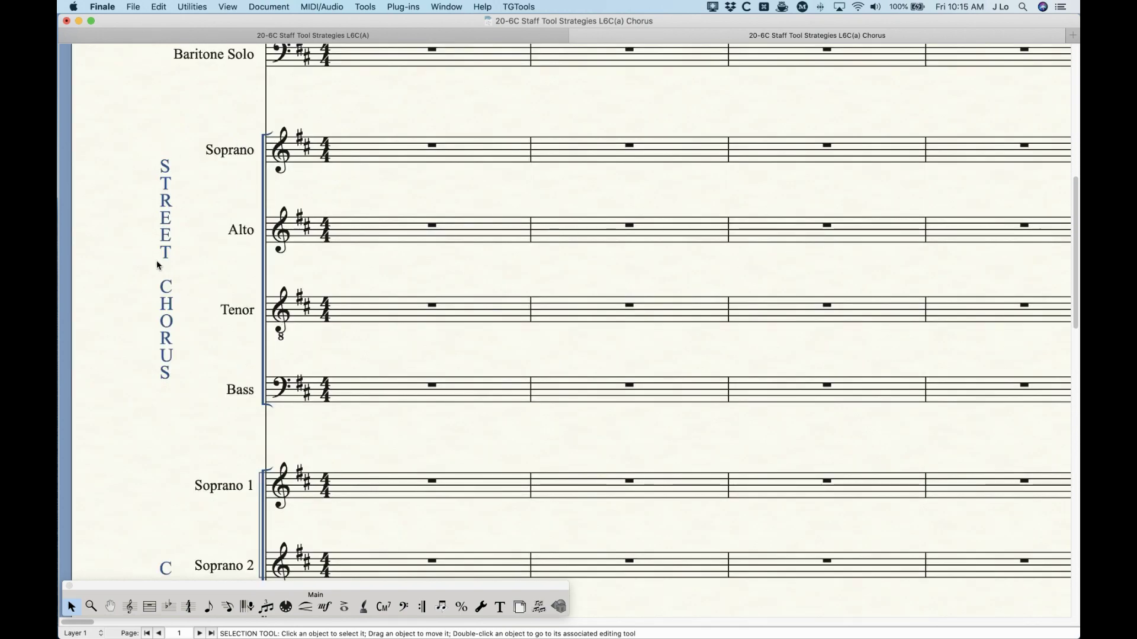
Step: Try moving the Bass staff of the STREET CHORUS group farther down from the Tenor staff
{"action": "left_click", "coordinate": [130, 607]}
{"action": "left_click_drag", "start_coordinate": [270, 376], "coordinate": [268, 465]}
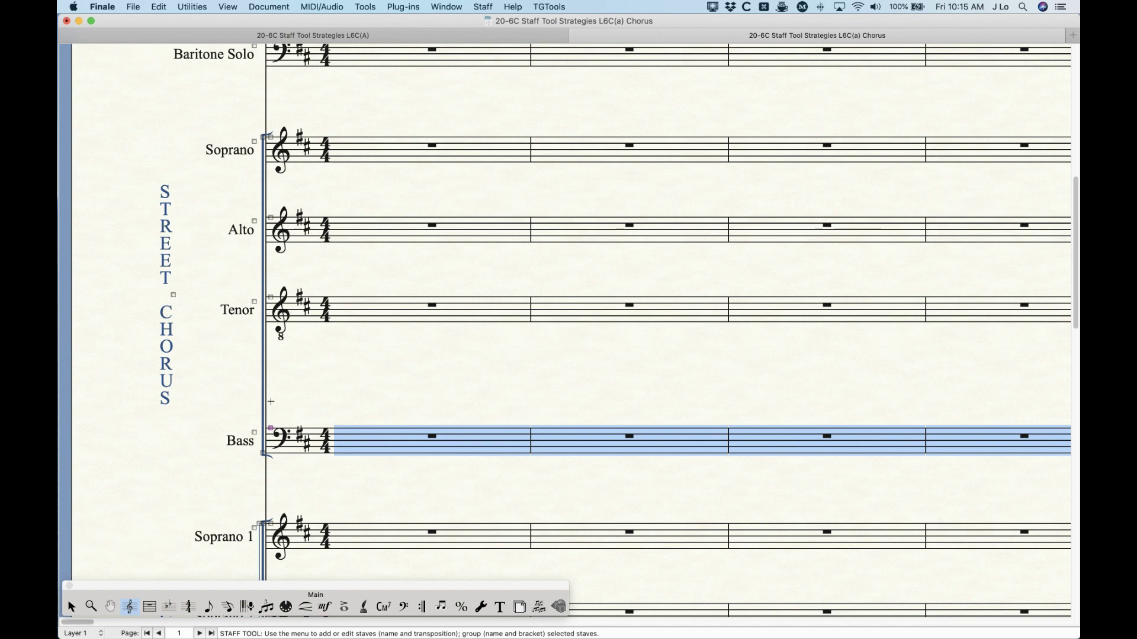
Step: Look over the chorus score down to the piano staves and back to the title, checking both vertical group names
{"action": "scroll", "coordinate": [243, 414], "scroll_direction": "down", "scroll_amount": 10}
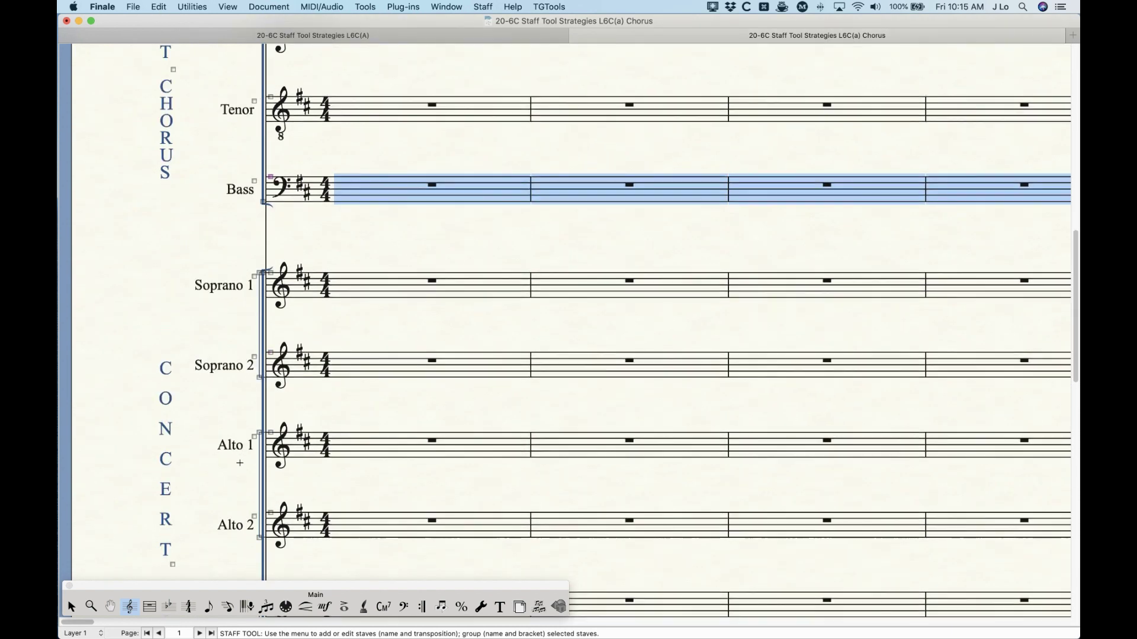
{"action": "scroll", "coordinate": [240, 463], "scroll_direction": "down", "scroll_amount": 5}
{"action": "key", "text": "super+minus"}
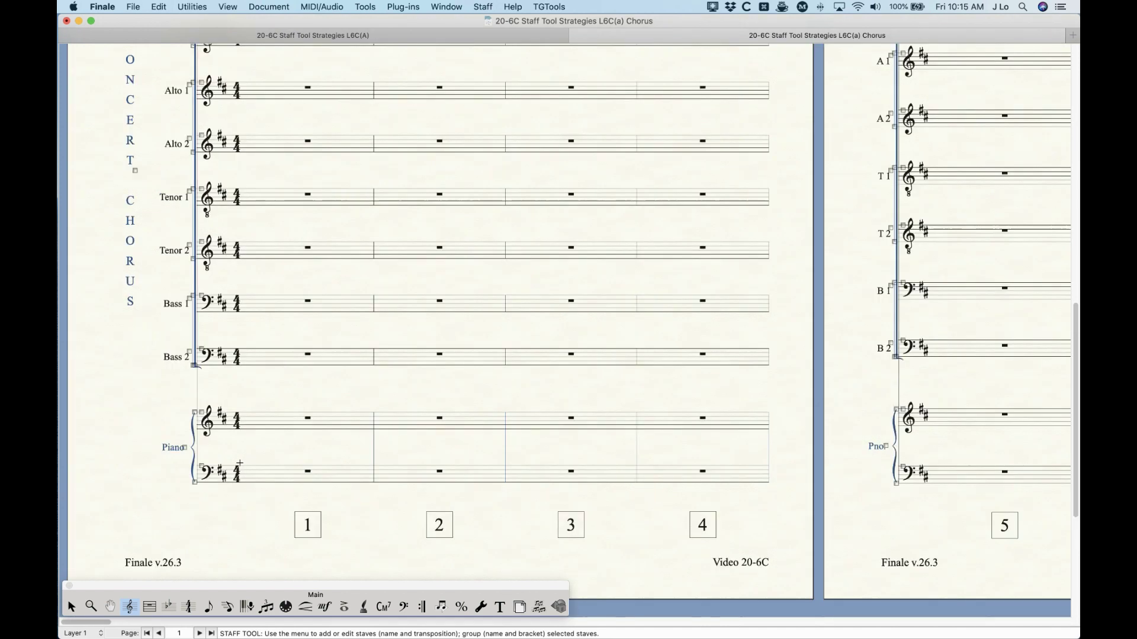
{"action": "key", "text": "super+minus"}
{"action": "key", "text": "super+minus"}
{"action": "key", "text": "super+minus"}
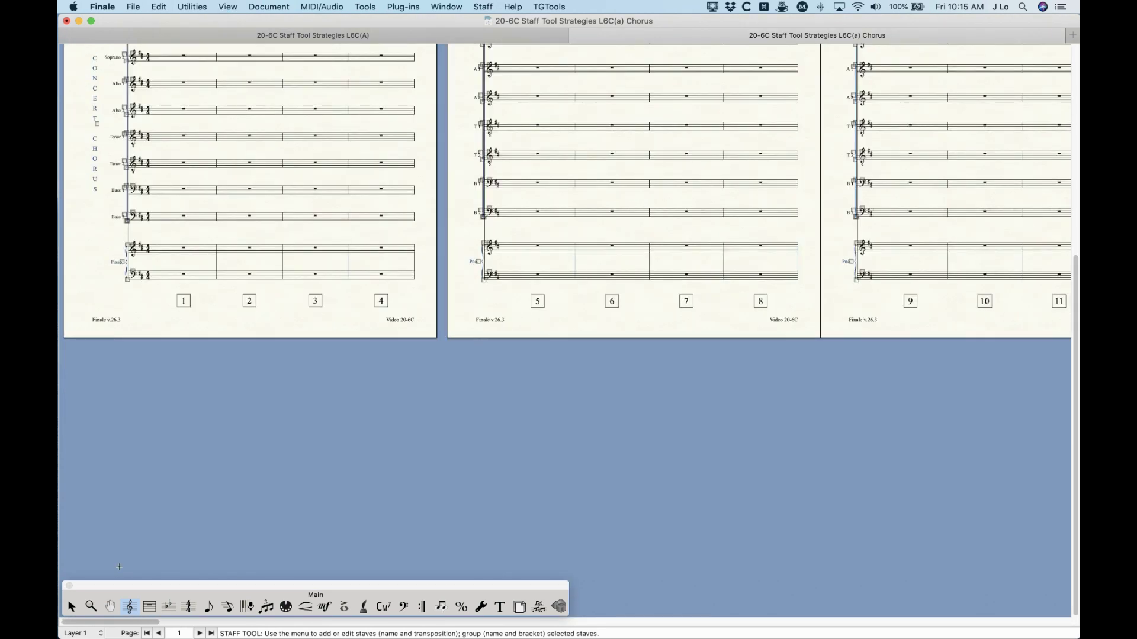
{"action": "left_click", "coordinate": [71, 606]}
{"action": "scroll", "coordinate": [314, 486], "scroll_direction": "up", "scroll_amount": 10}
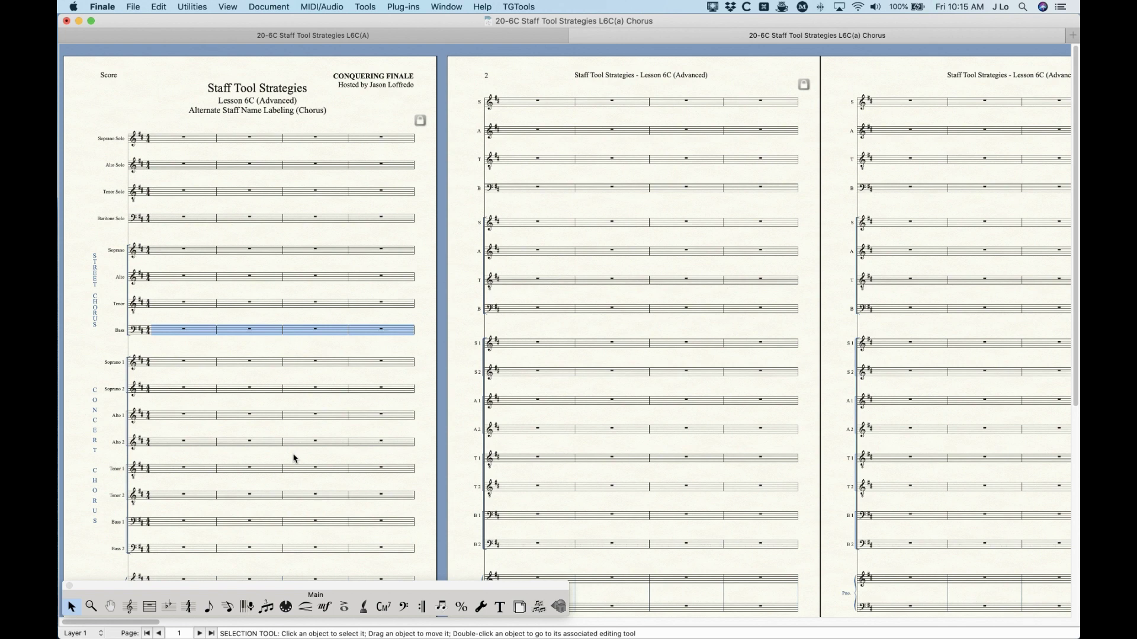
Step: Compare the chorus score with the orchestral document 20-6C Staff Tool Strategies L6C(A), ending on the orchestral one
{"action": "left_click", "coordinate": [388, 37]}
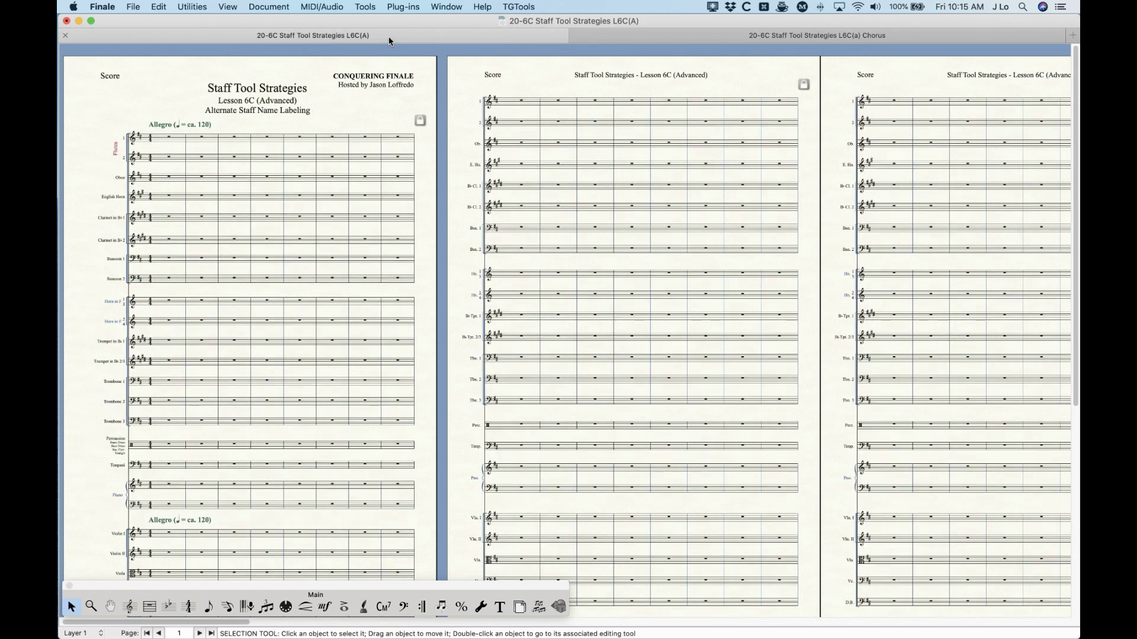
{"action": "left_click", "coordinate": [751, 36]}
{"action": "left_click", "coordinate": [353, 36]}
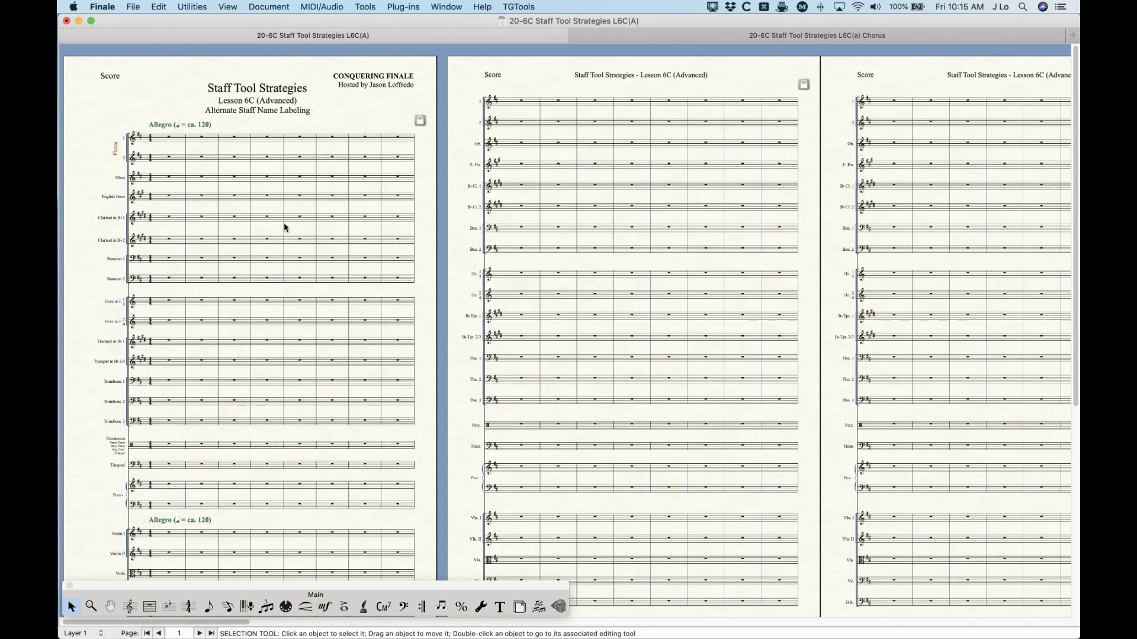